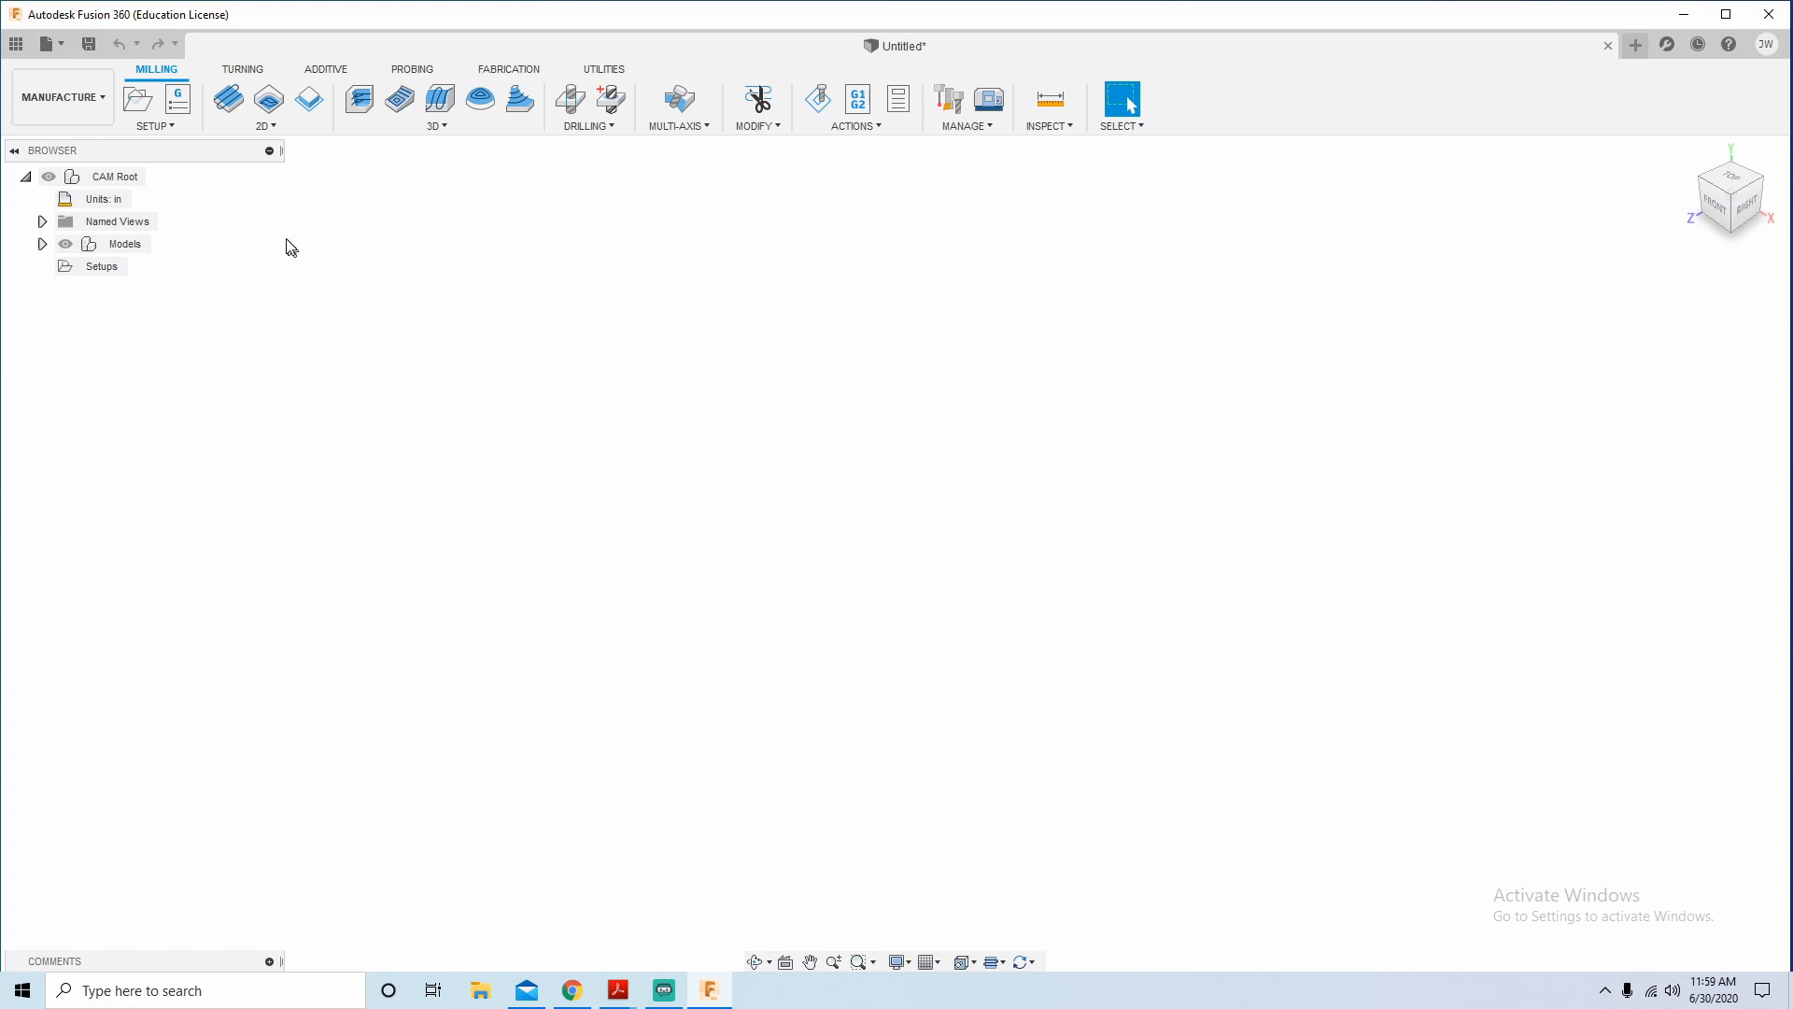
Switch to the Design workspace and start a sketch on the front (XY) plane.
left_click(93, 97)
left_click(47, 140)
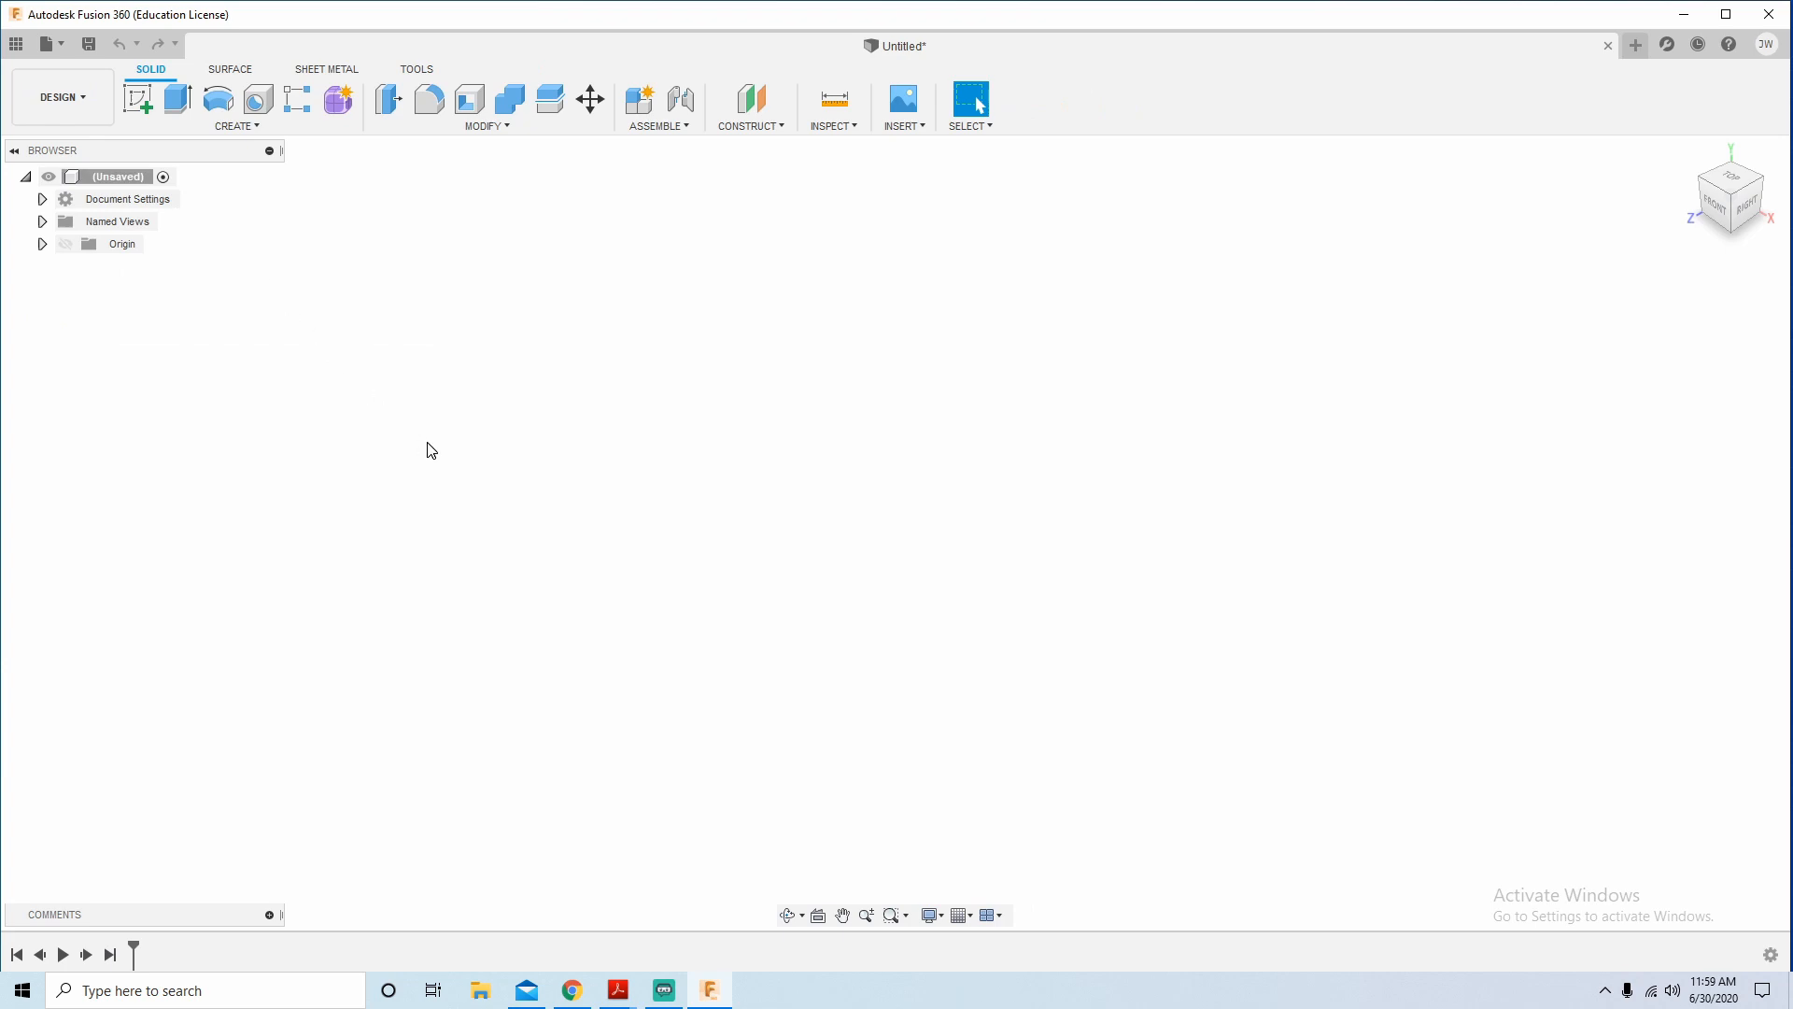
left_click(137, 102)
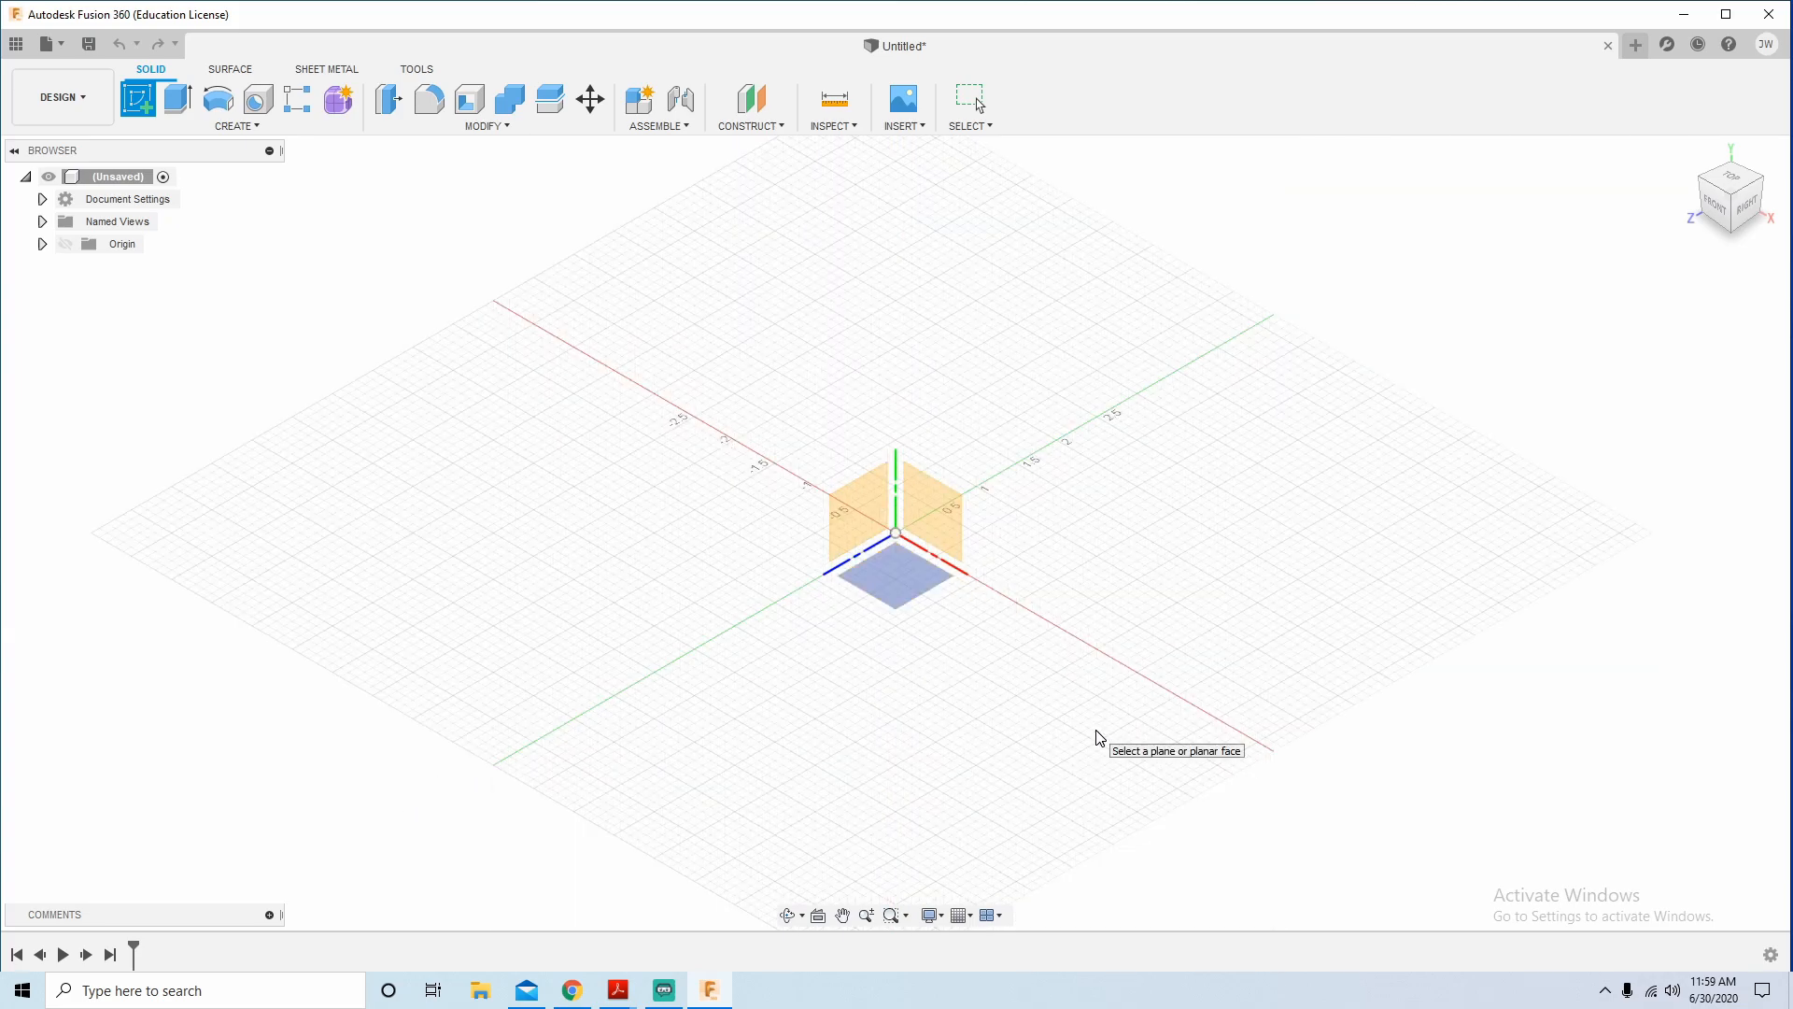
left_click(930, 517)
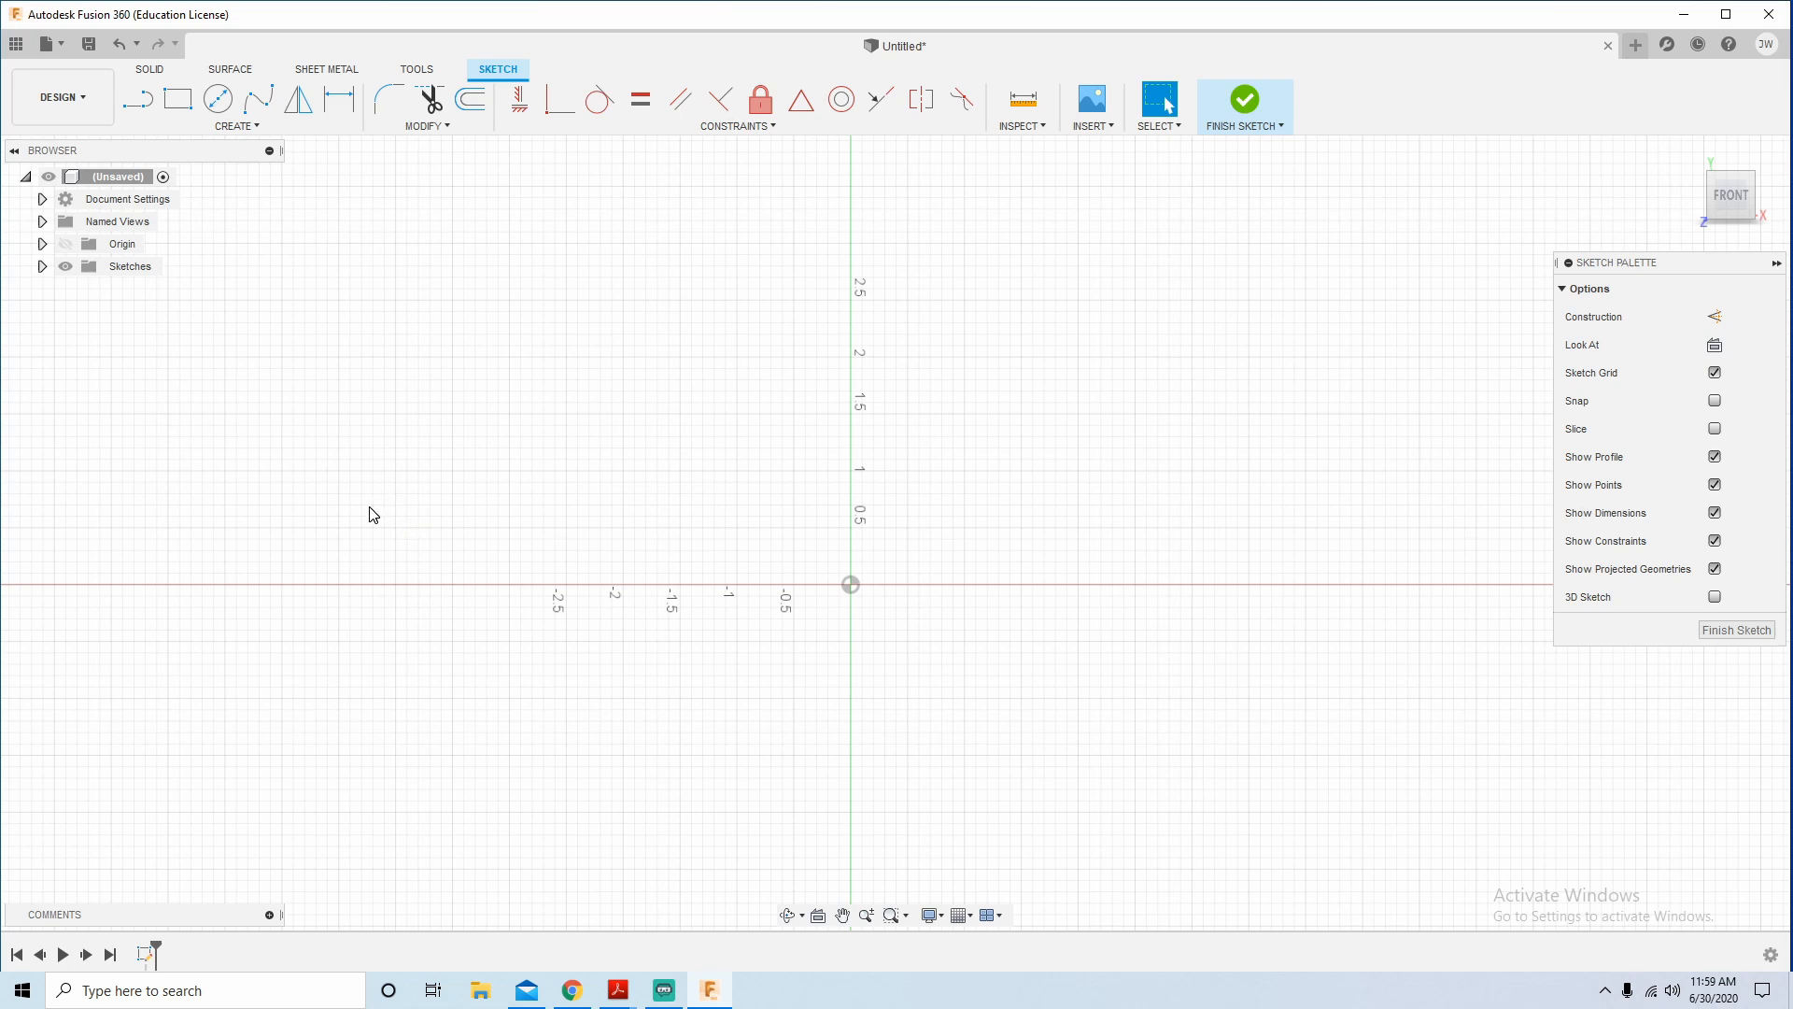
Draw a horizontal line 1.155 in long from the origin along the negative X axis.
left_click(138, 98)
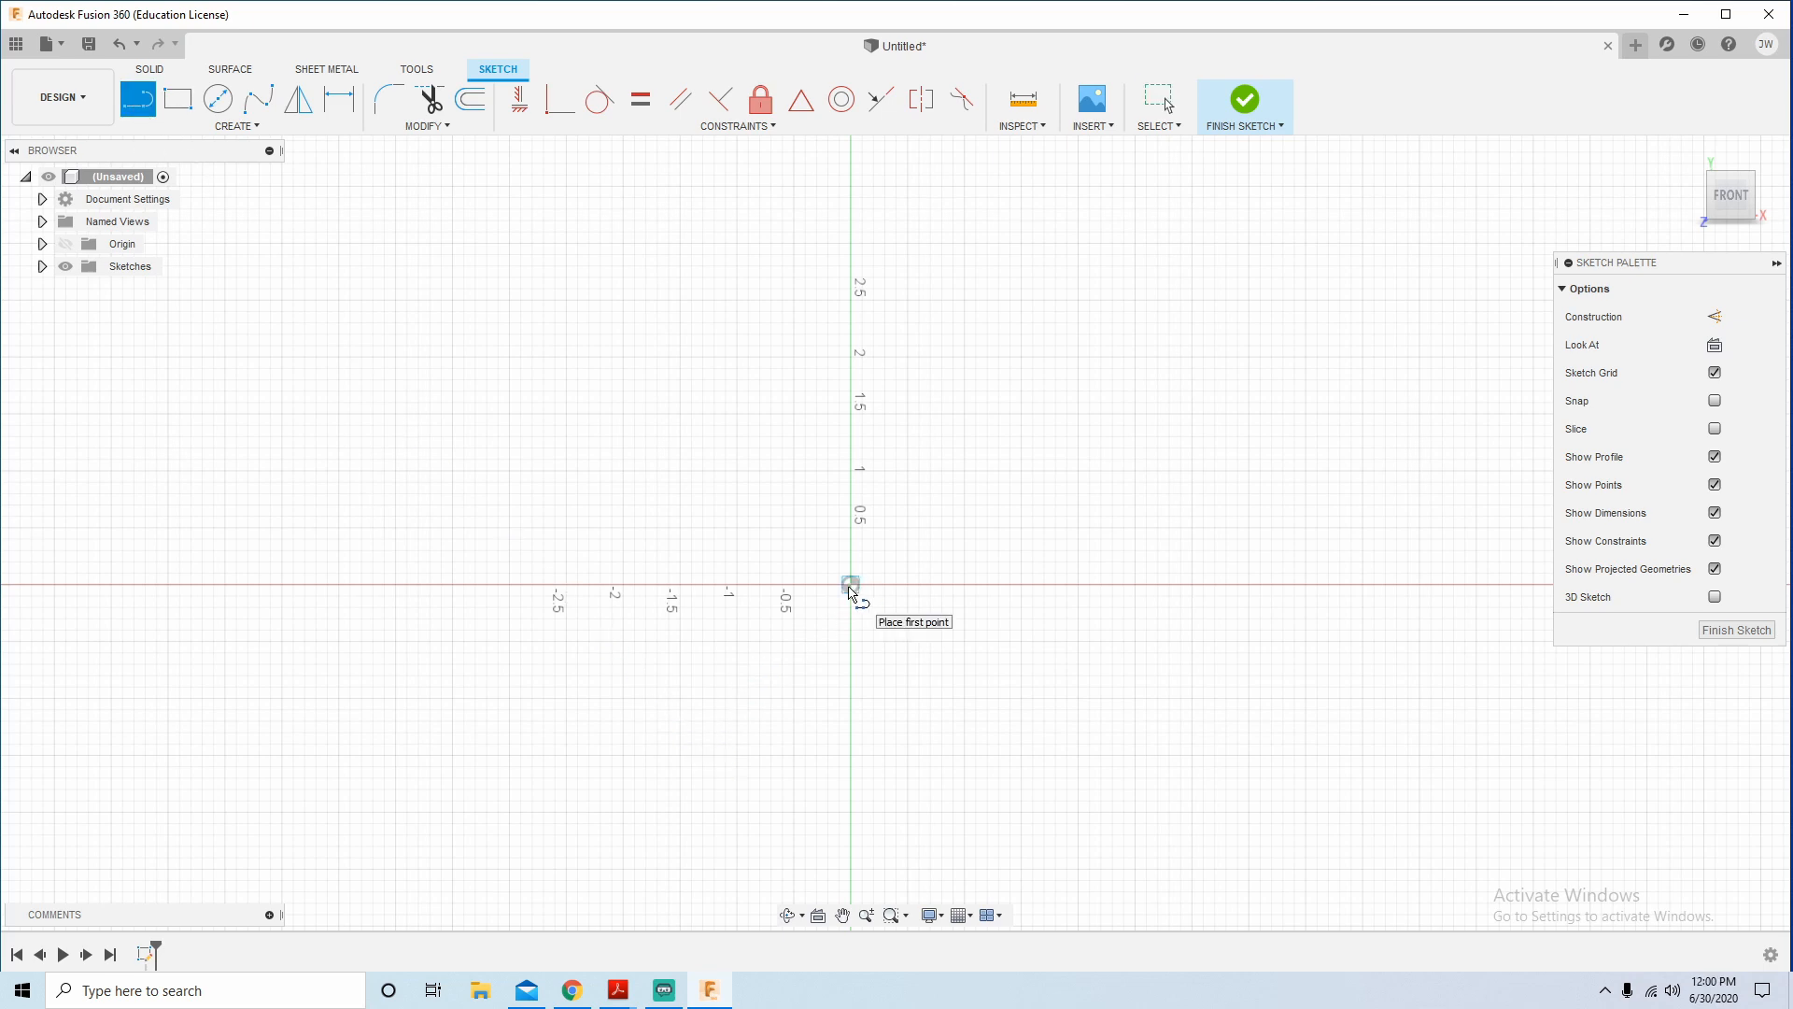
left_click(850, 585)
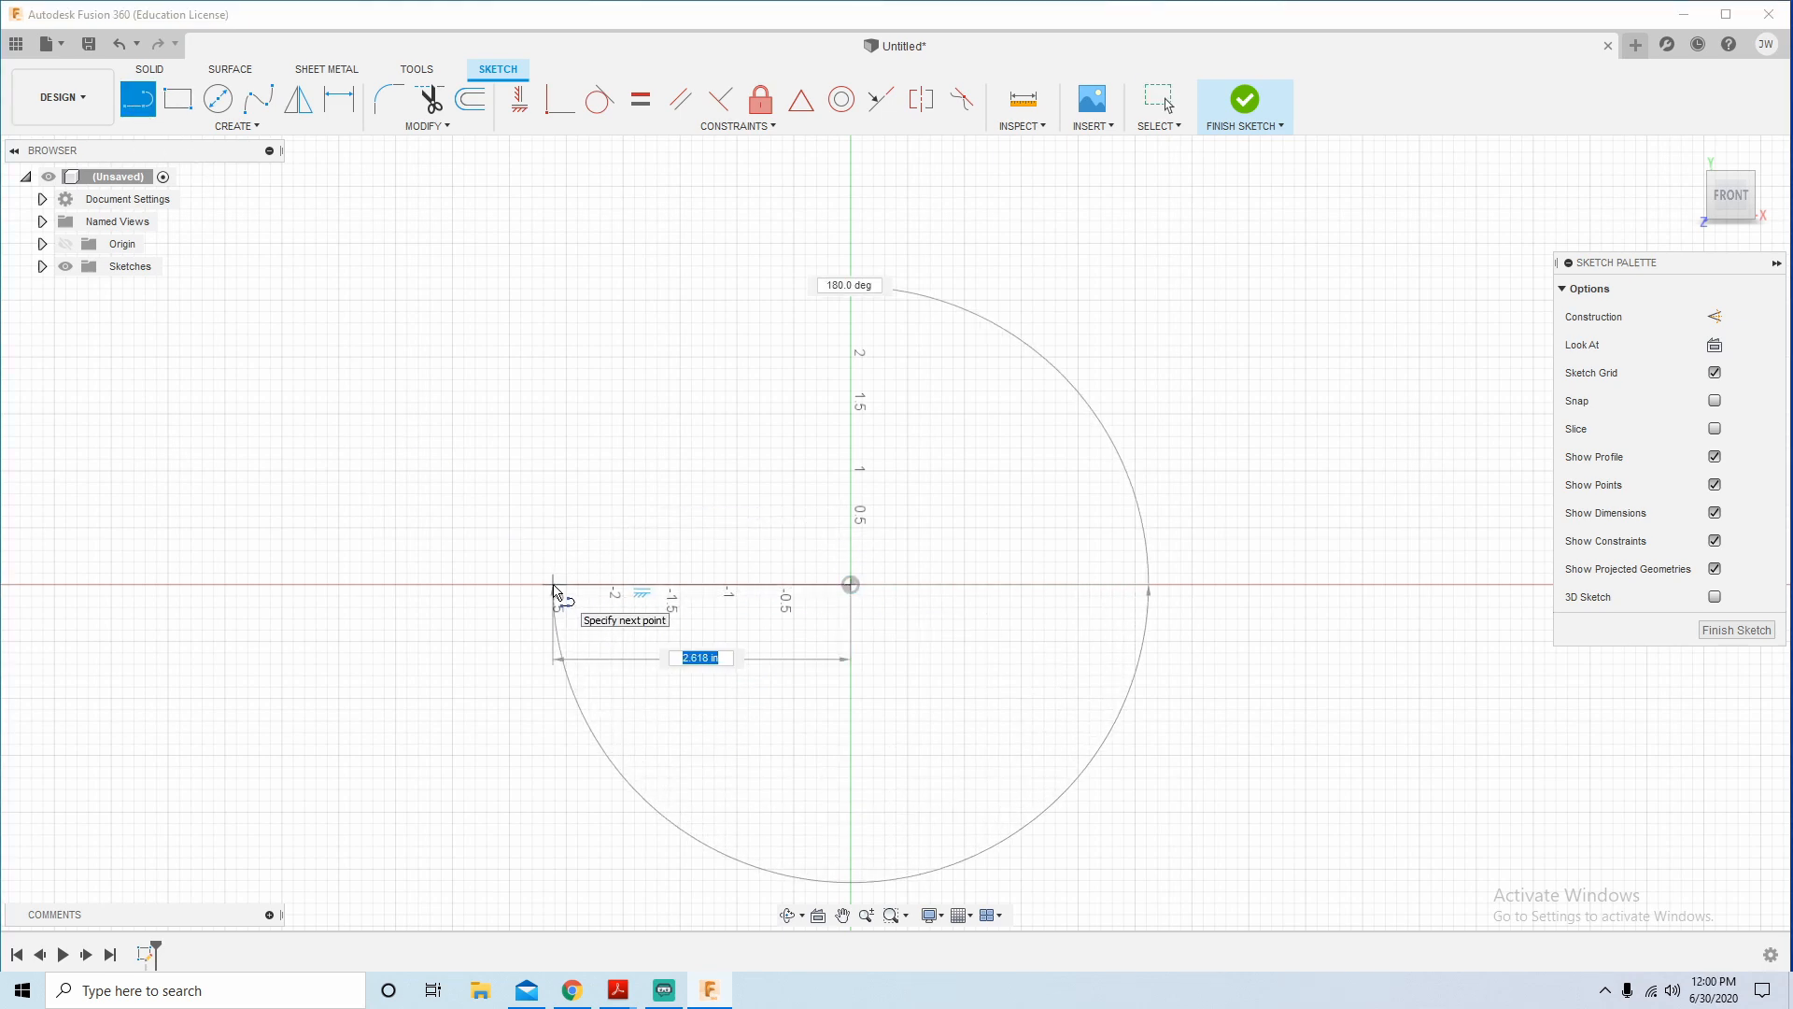
type("1.")
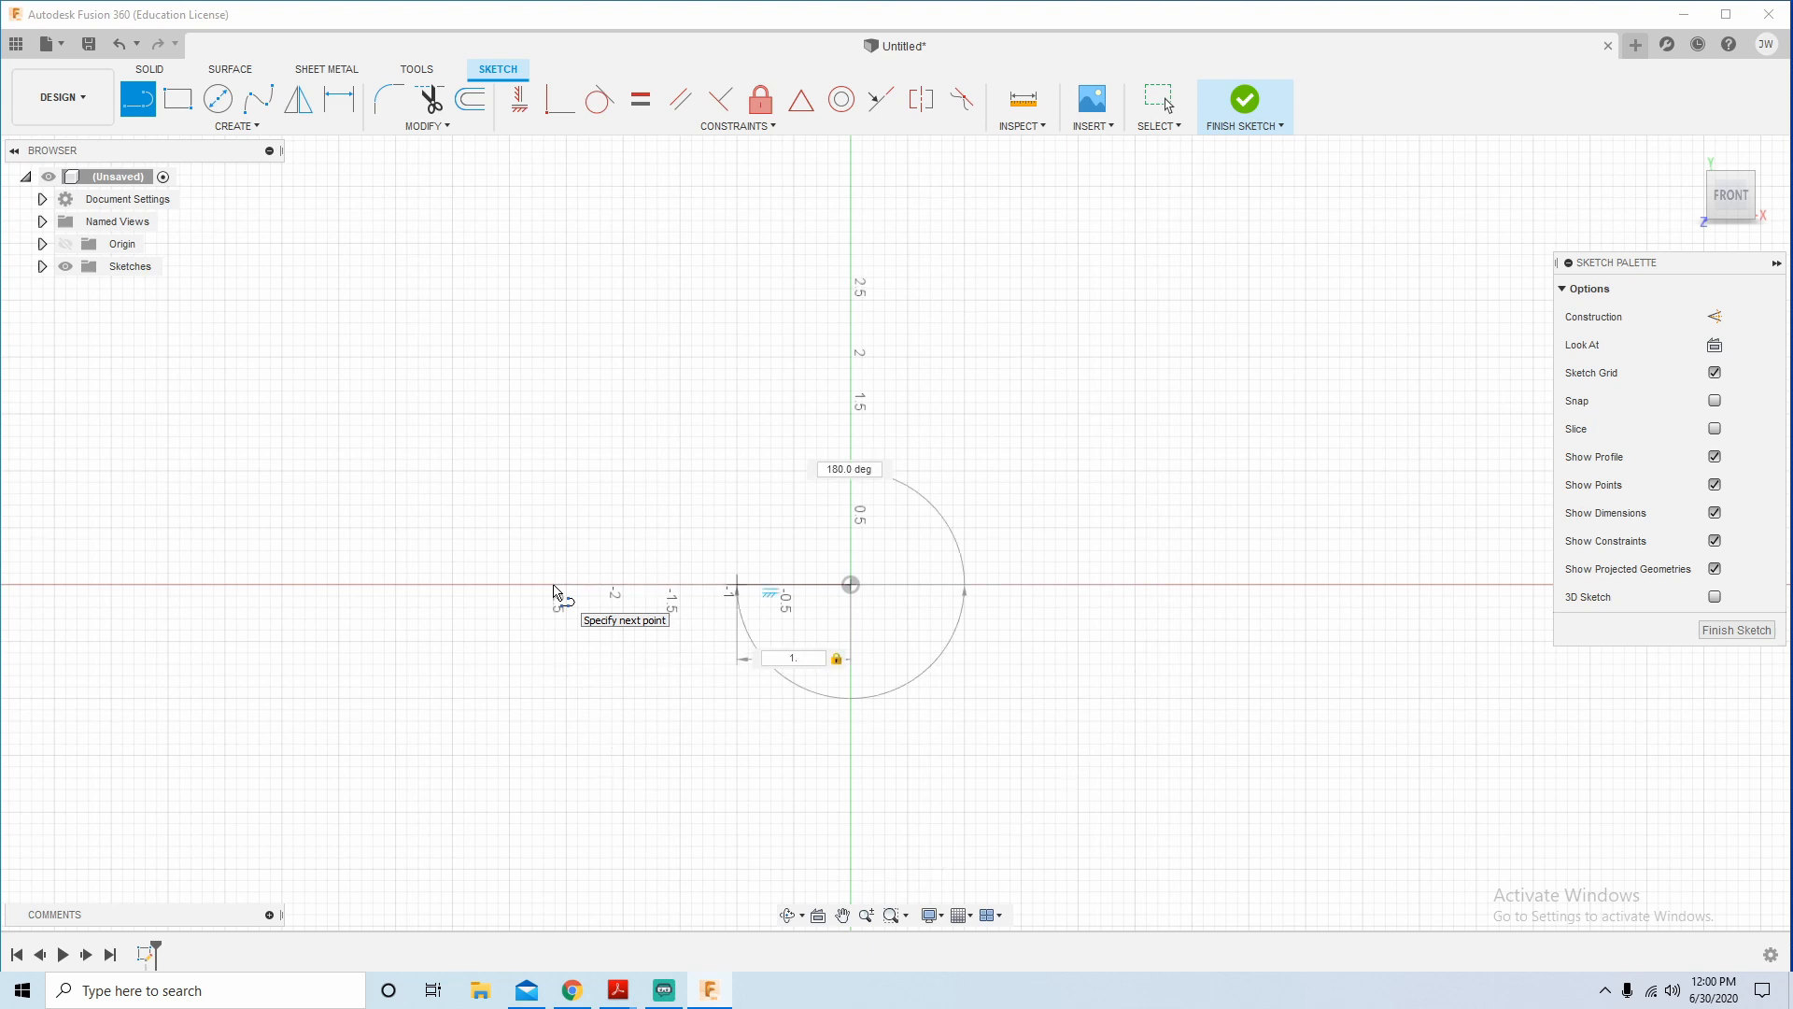
type("155")
key("Return")
key("Escape")
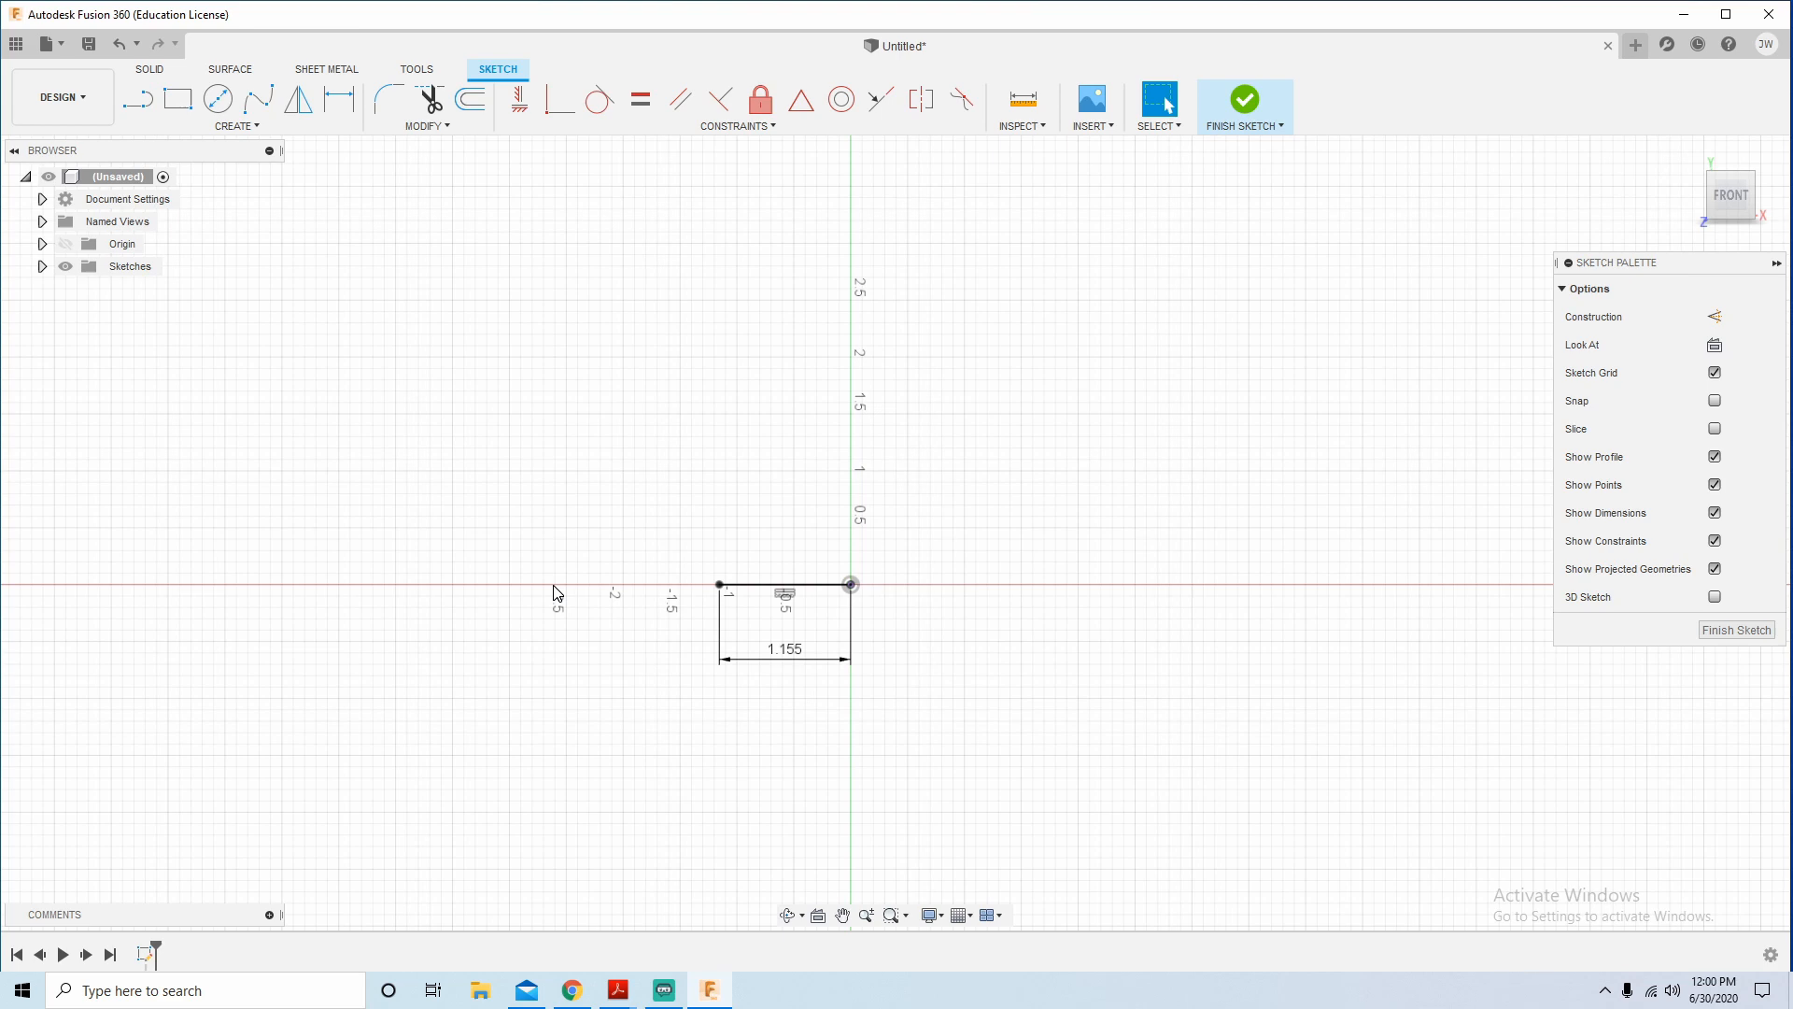
Draw a vertical line 2 in long upward from the origin.
key("l")
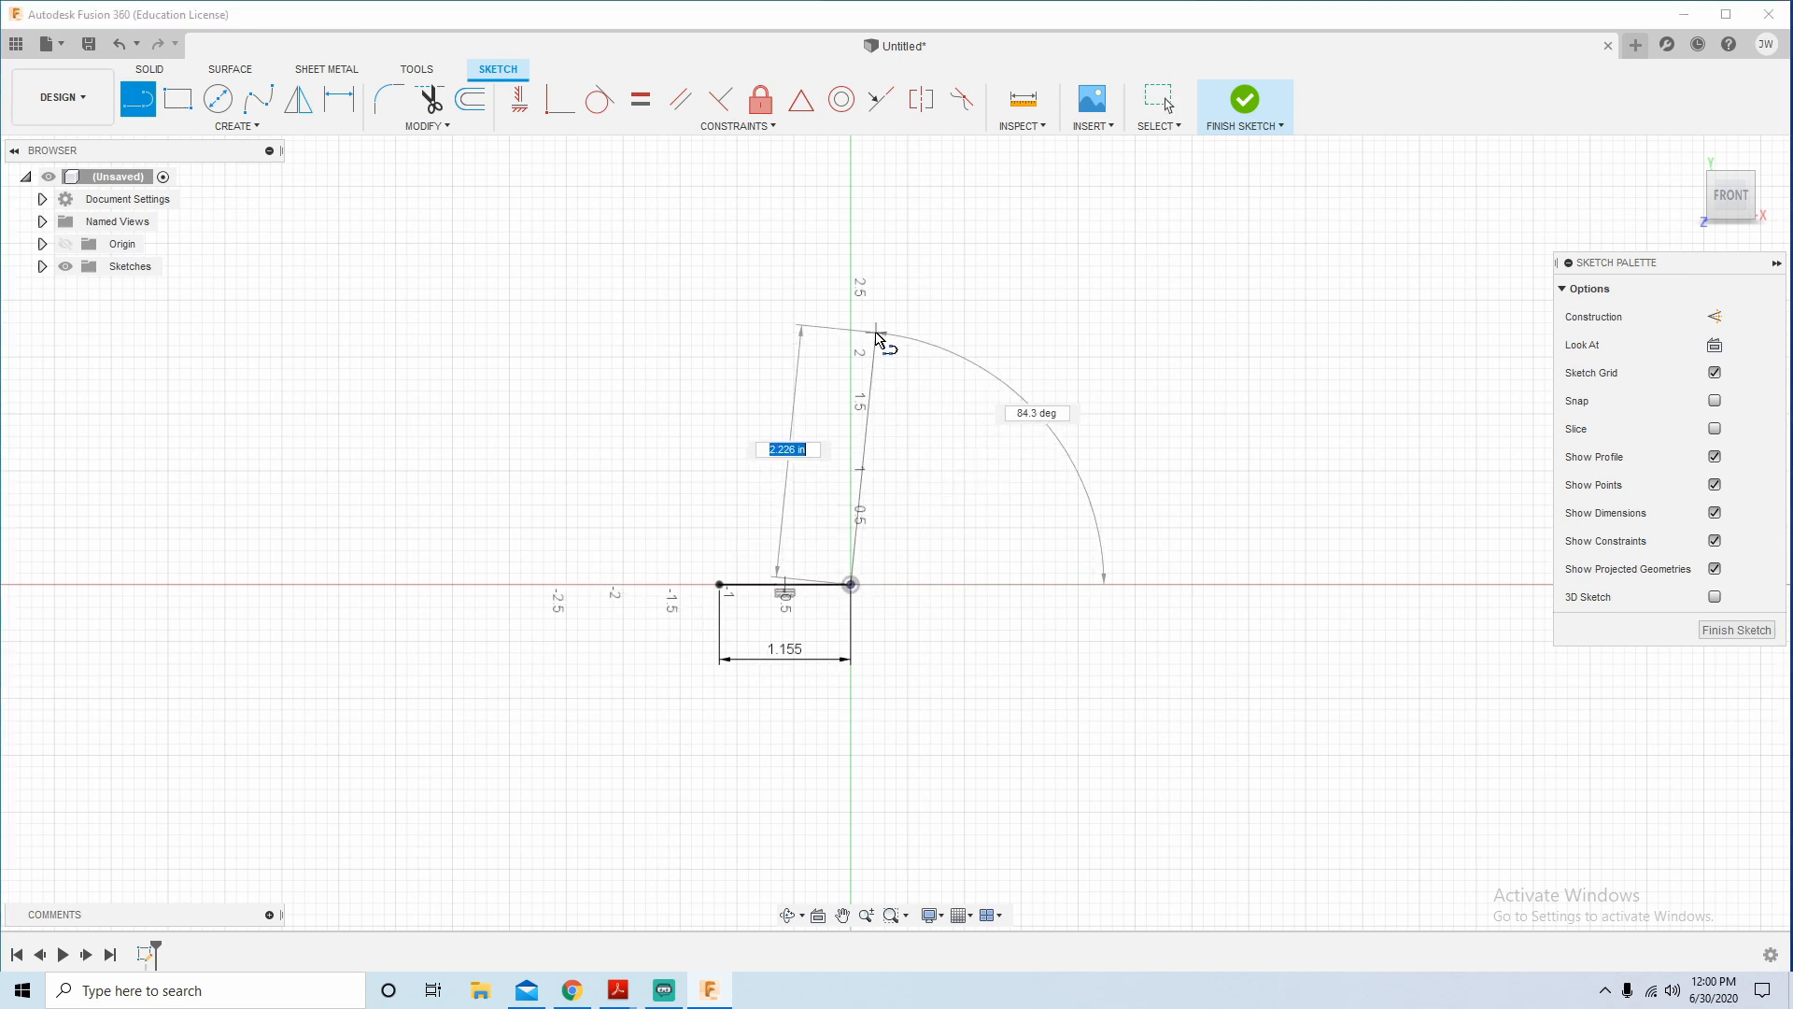
type("2")
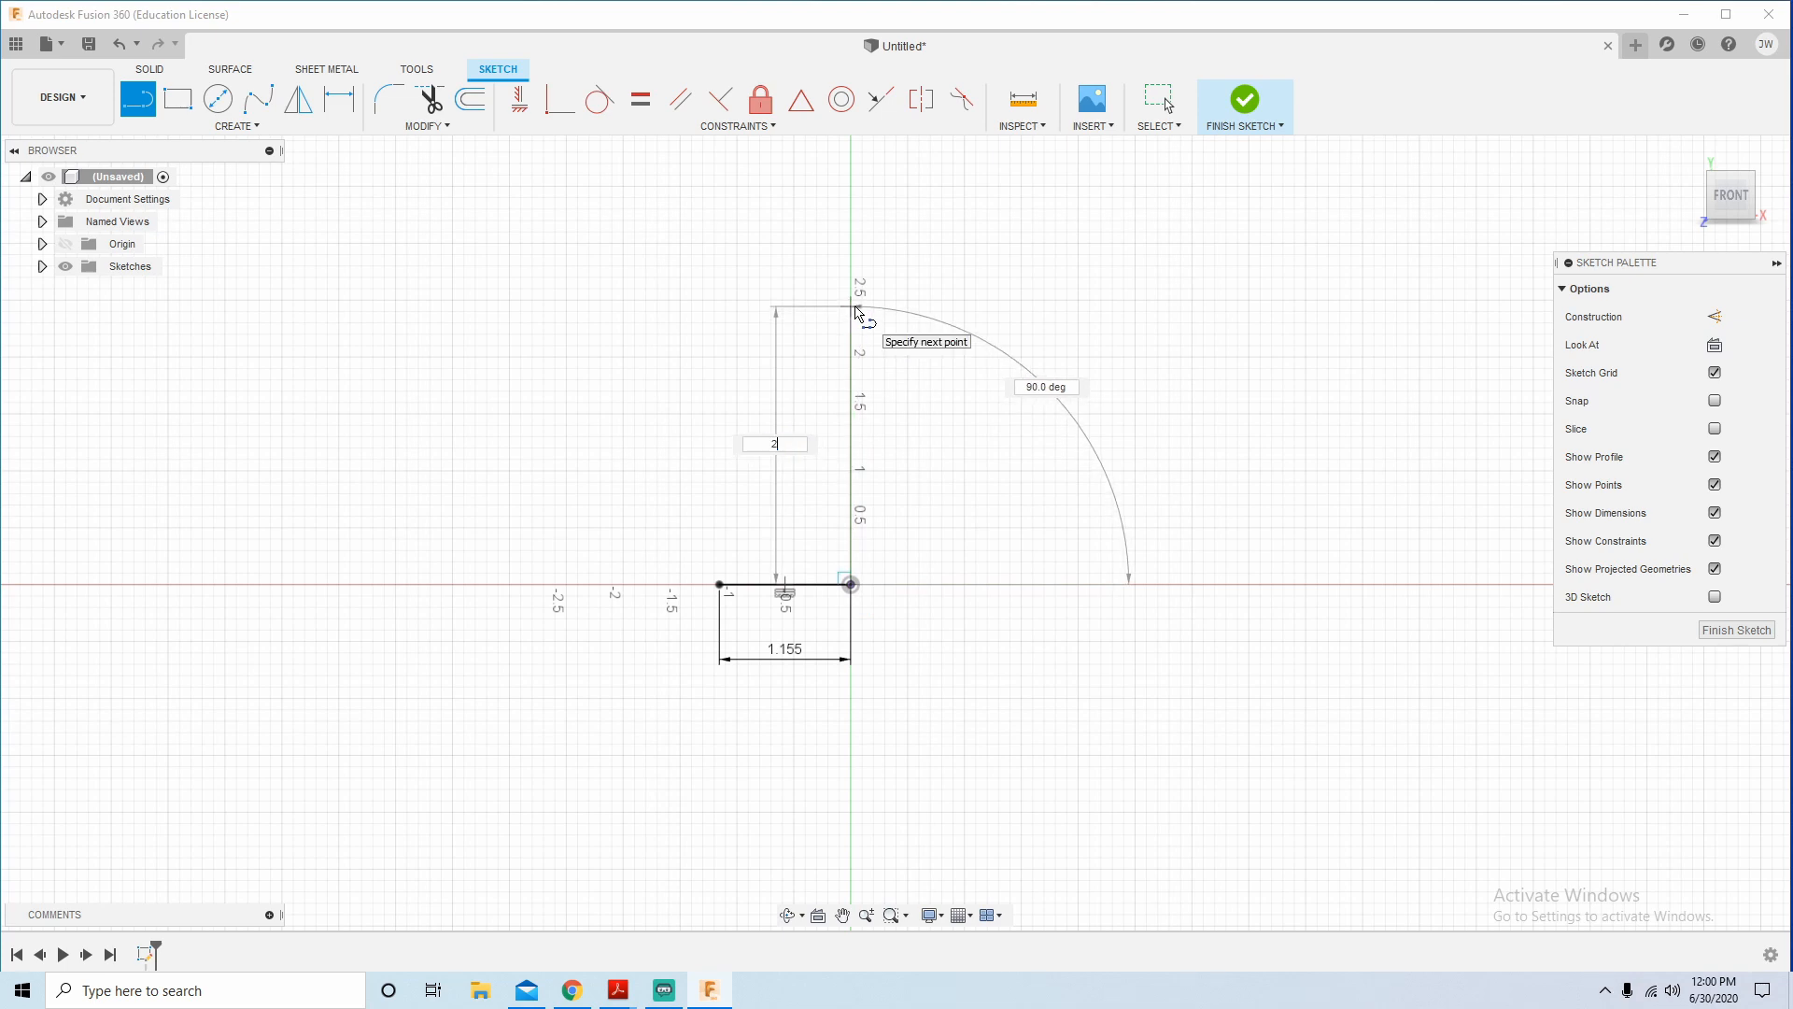
key("Return")
key("Escape")
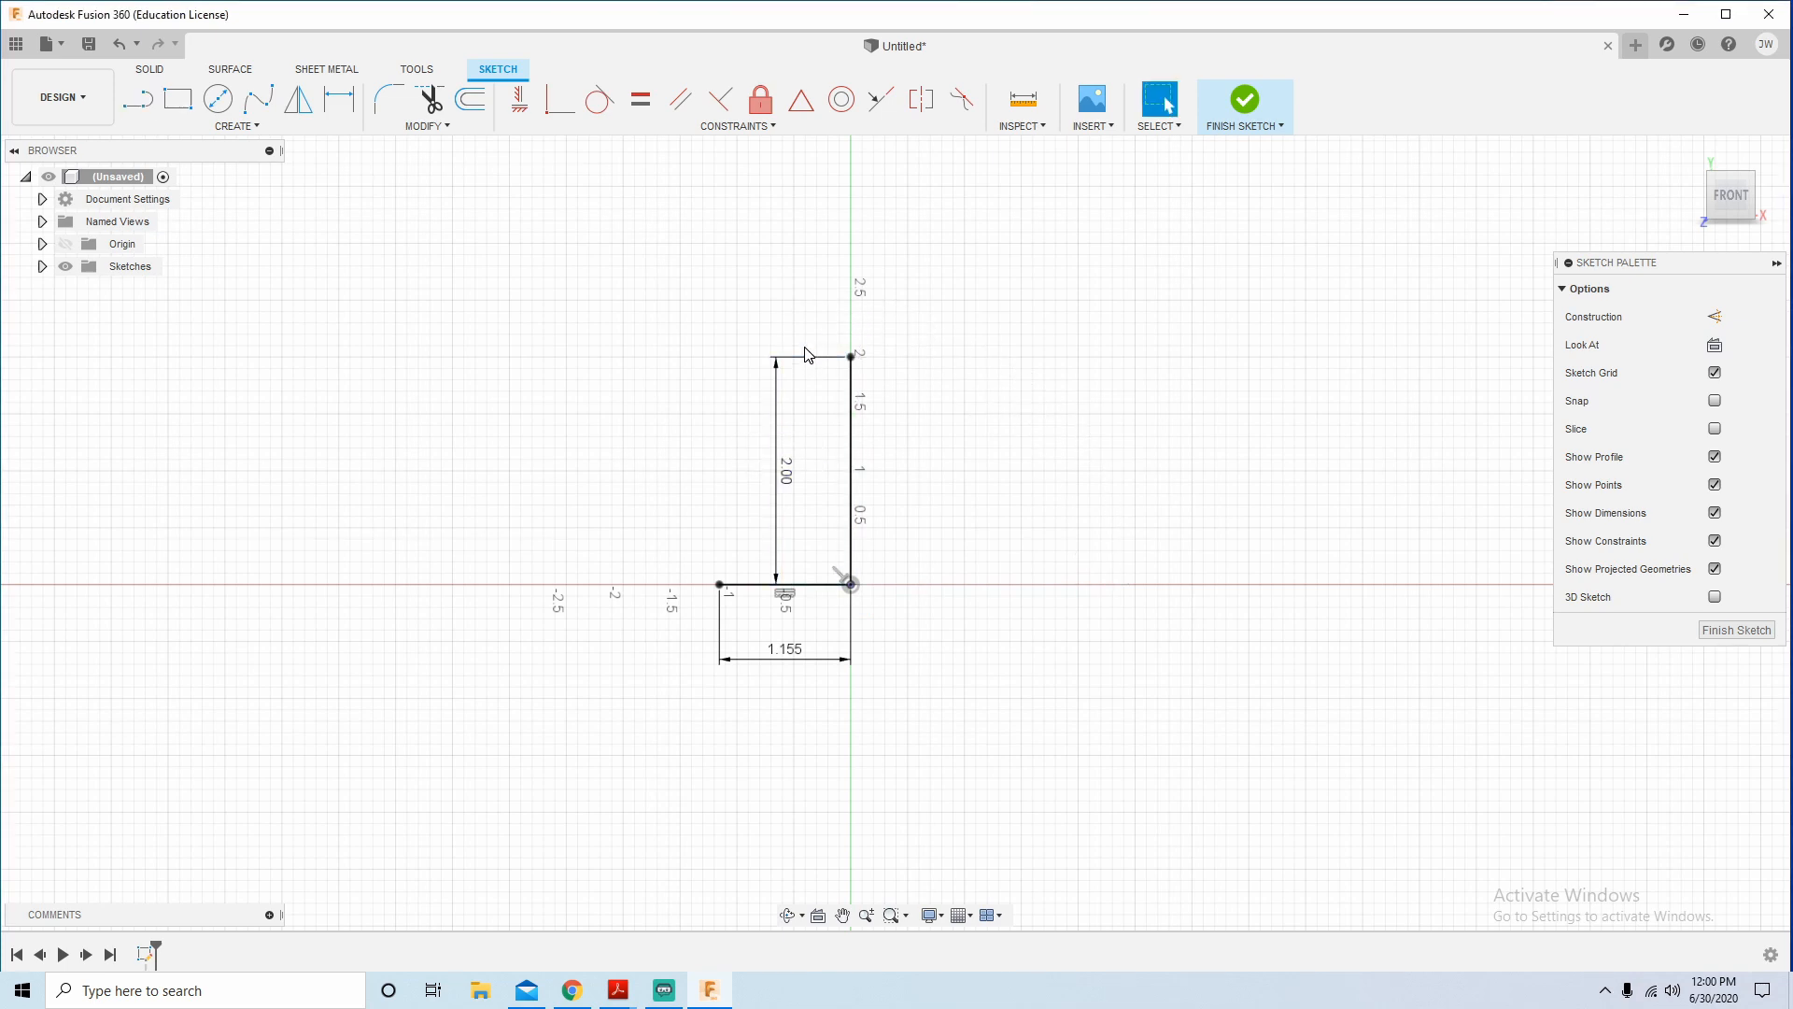
Close the right triangle with a sloped line between the two open endpoints and move the height dimension outside the profile.
key("l")
left_click(850, 356)
left_click(723, 591)
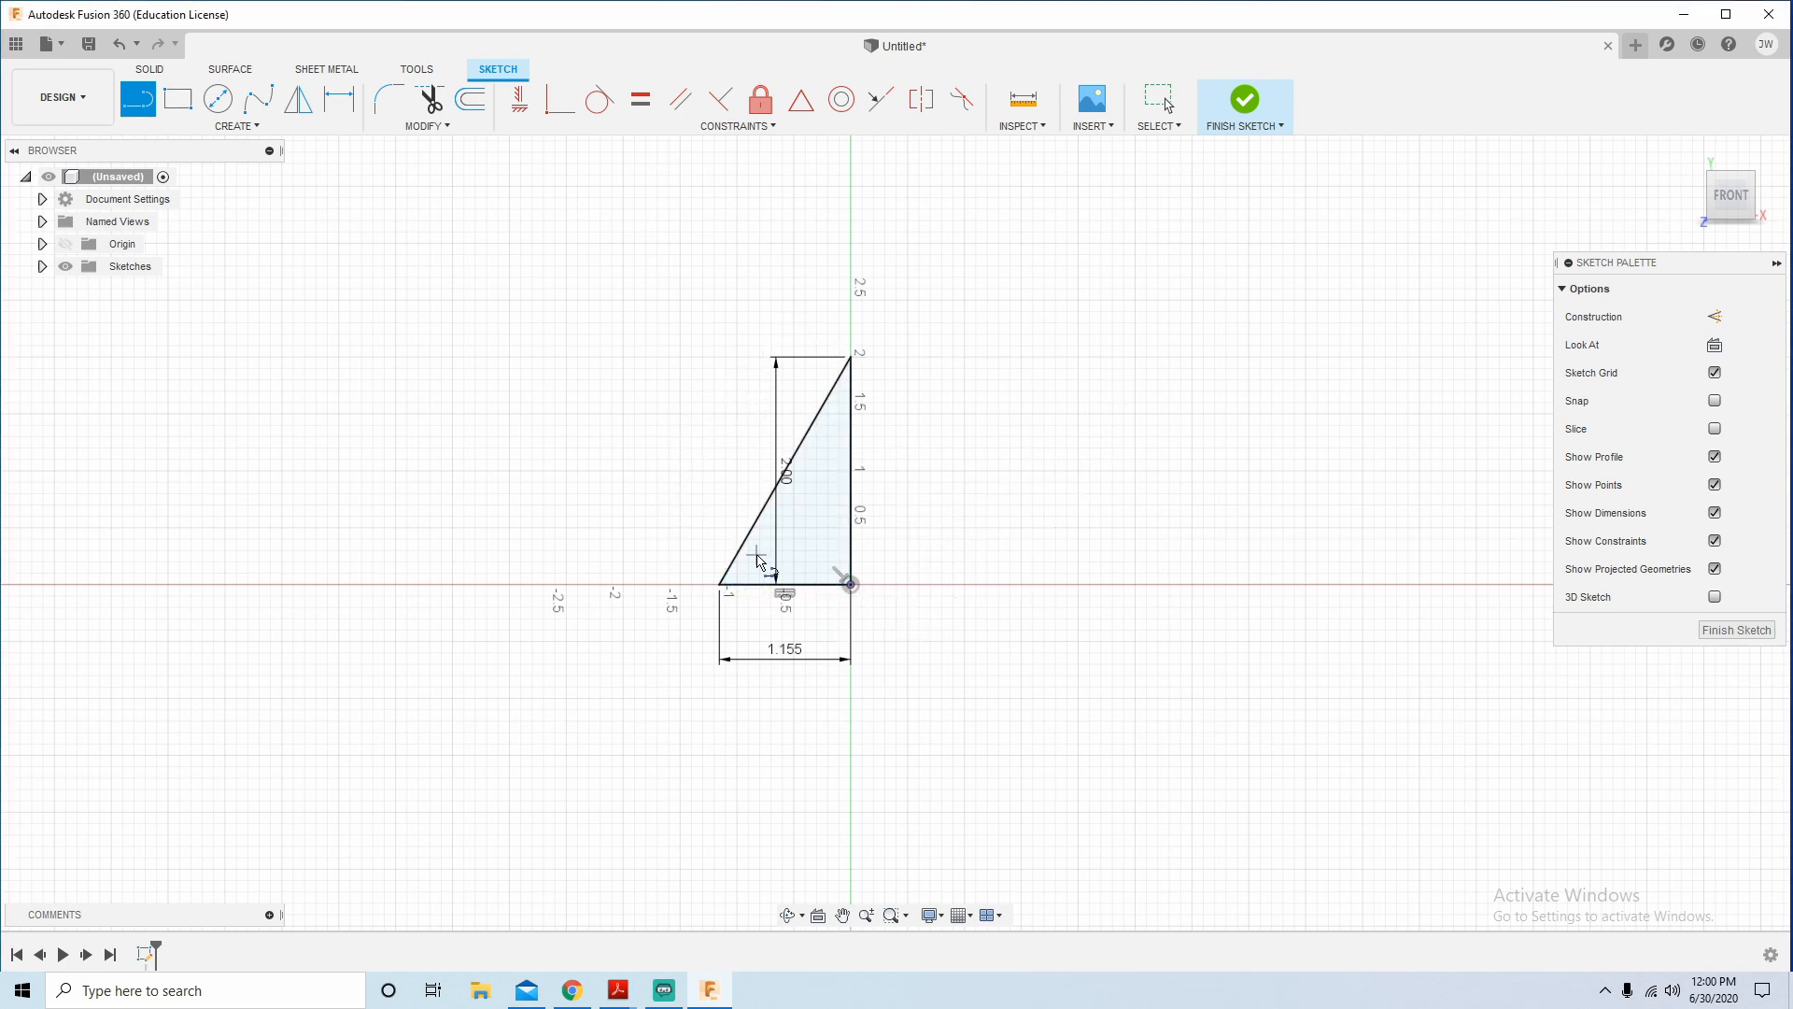
key("Escape")
left_click_drag(799, 478, 695, 476)
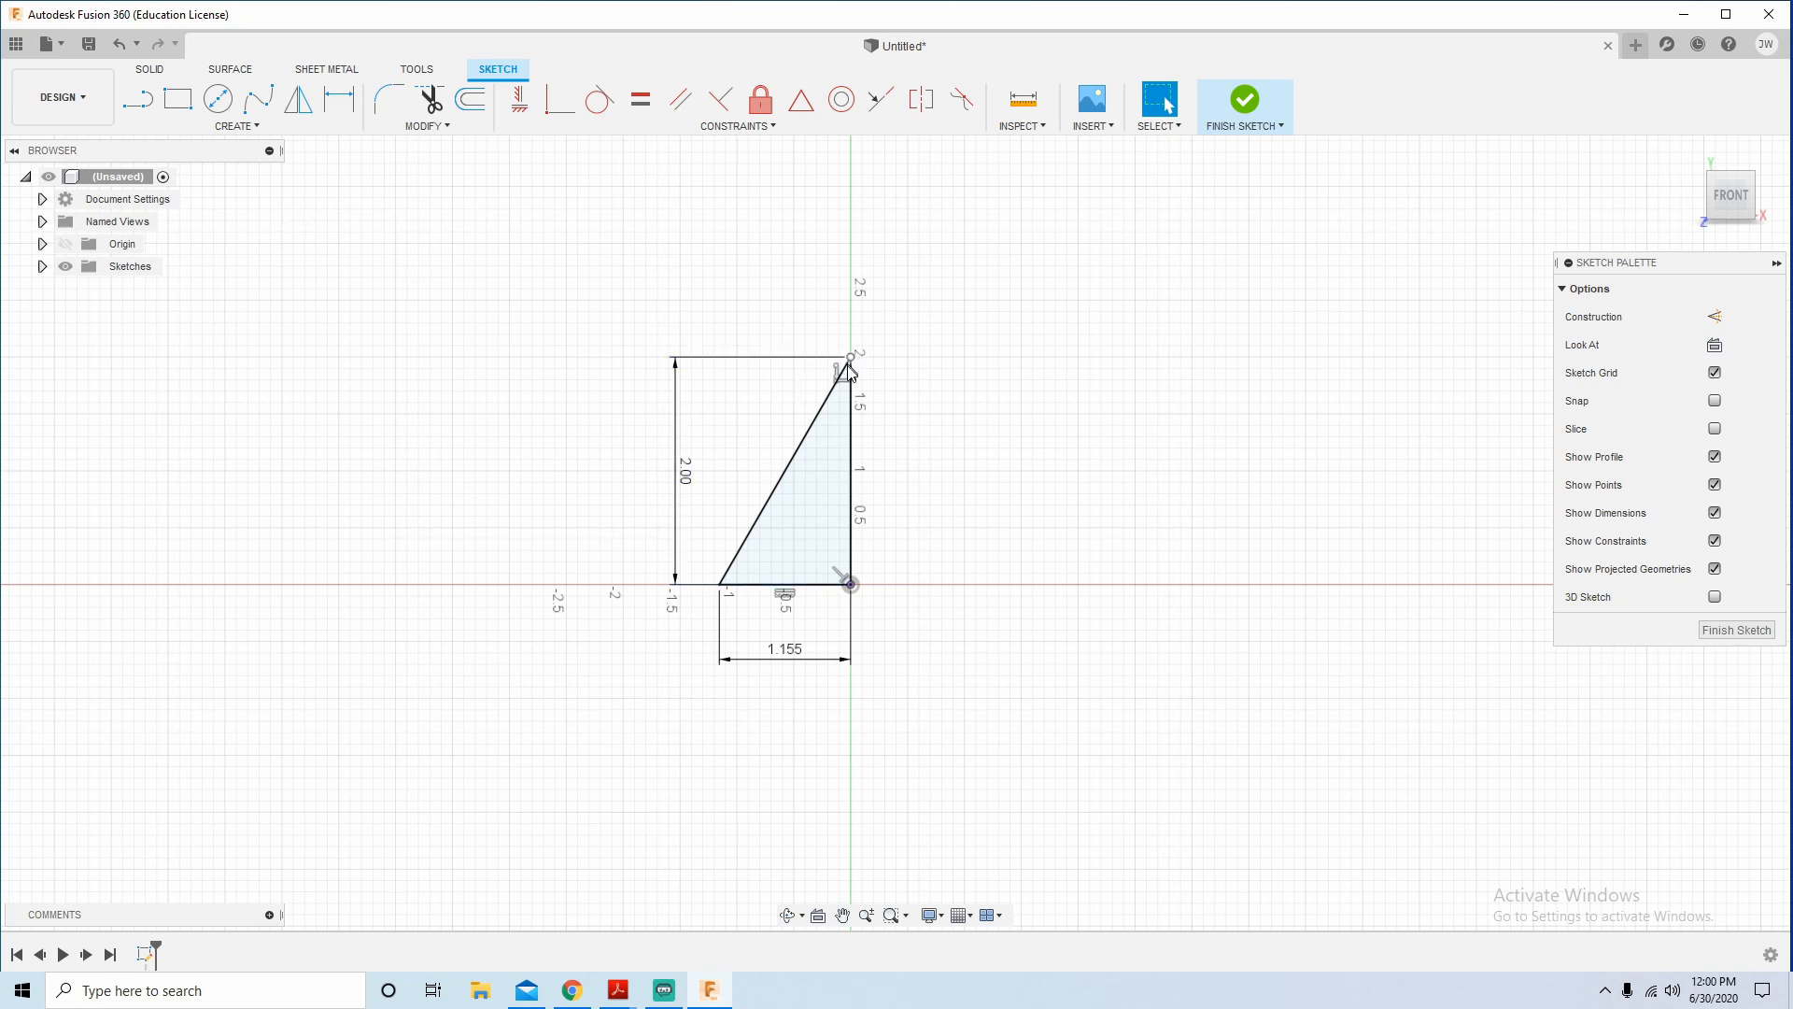
Mirror the sloped line and the base line about the vertical line to complete the full triangle.
left_click(237, 127)
left_click(241, 409)
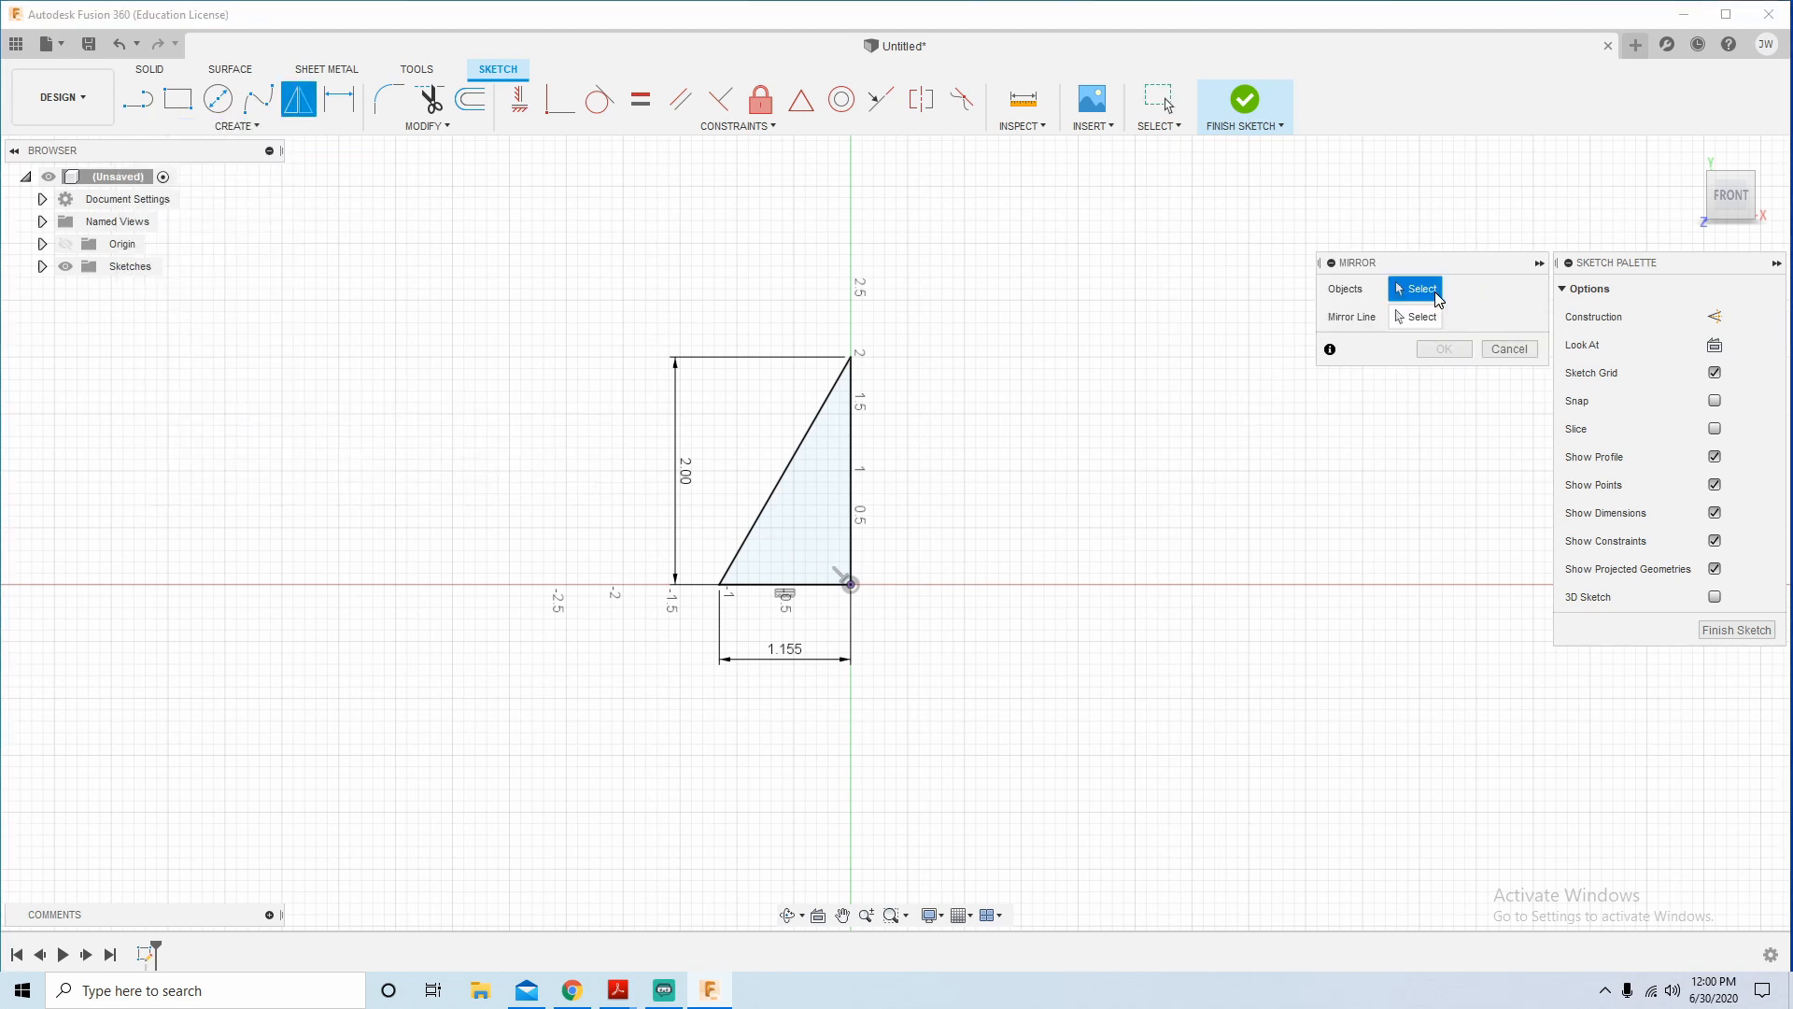
left_click(768, 506)
left_click(785, 586)
left_click(1409, 320)
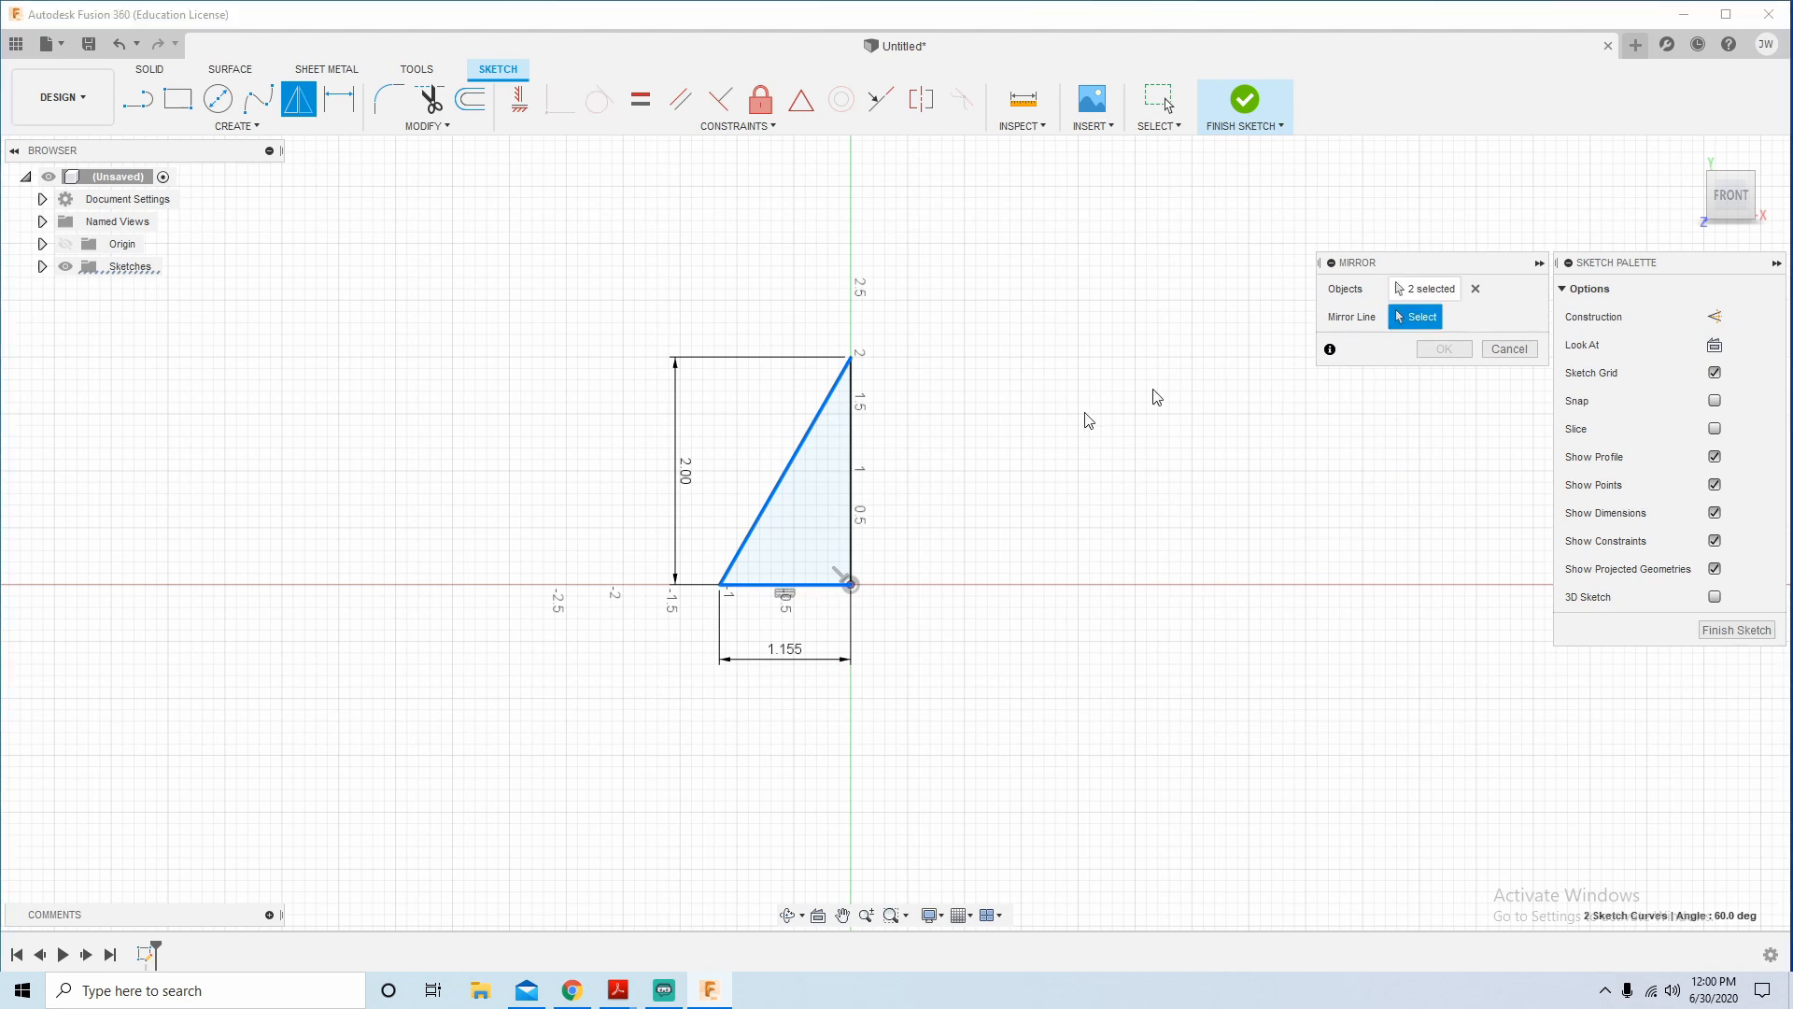
left_click(852, 504)
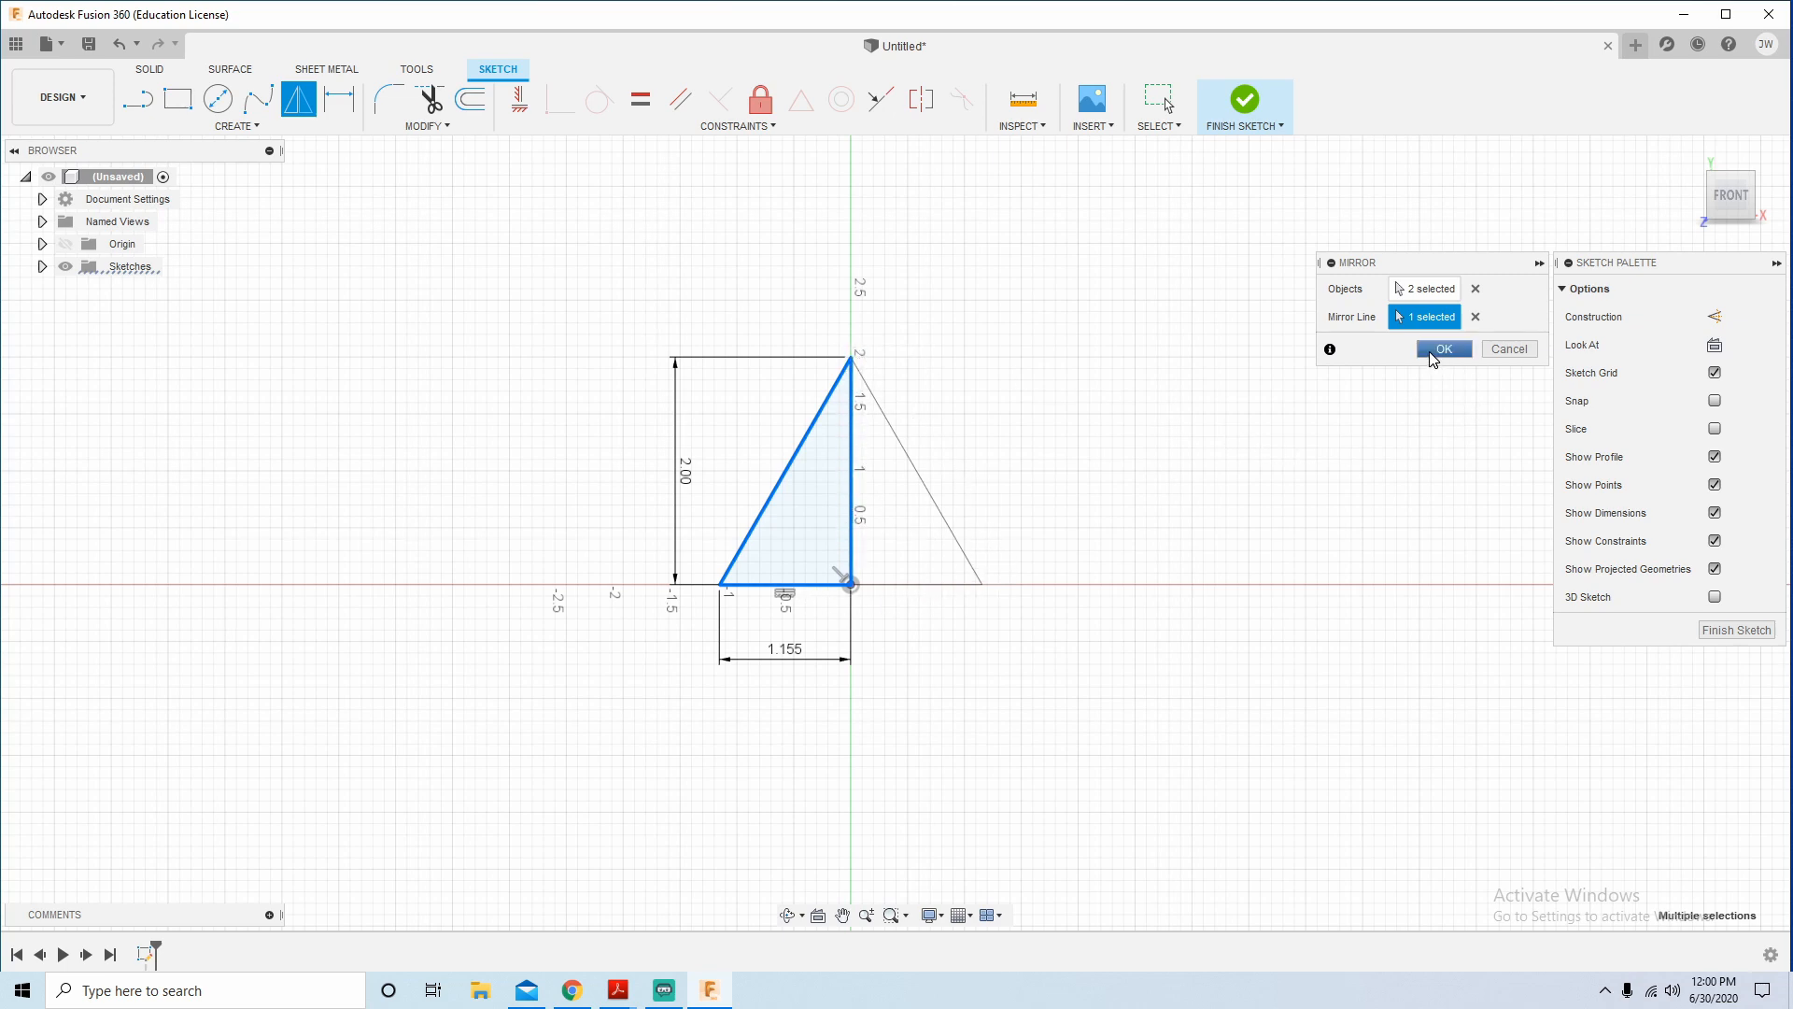
left_click(1443, 349)
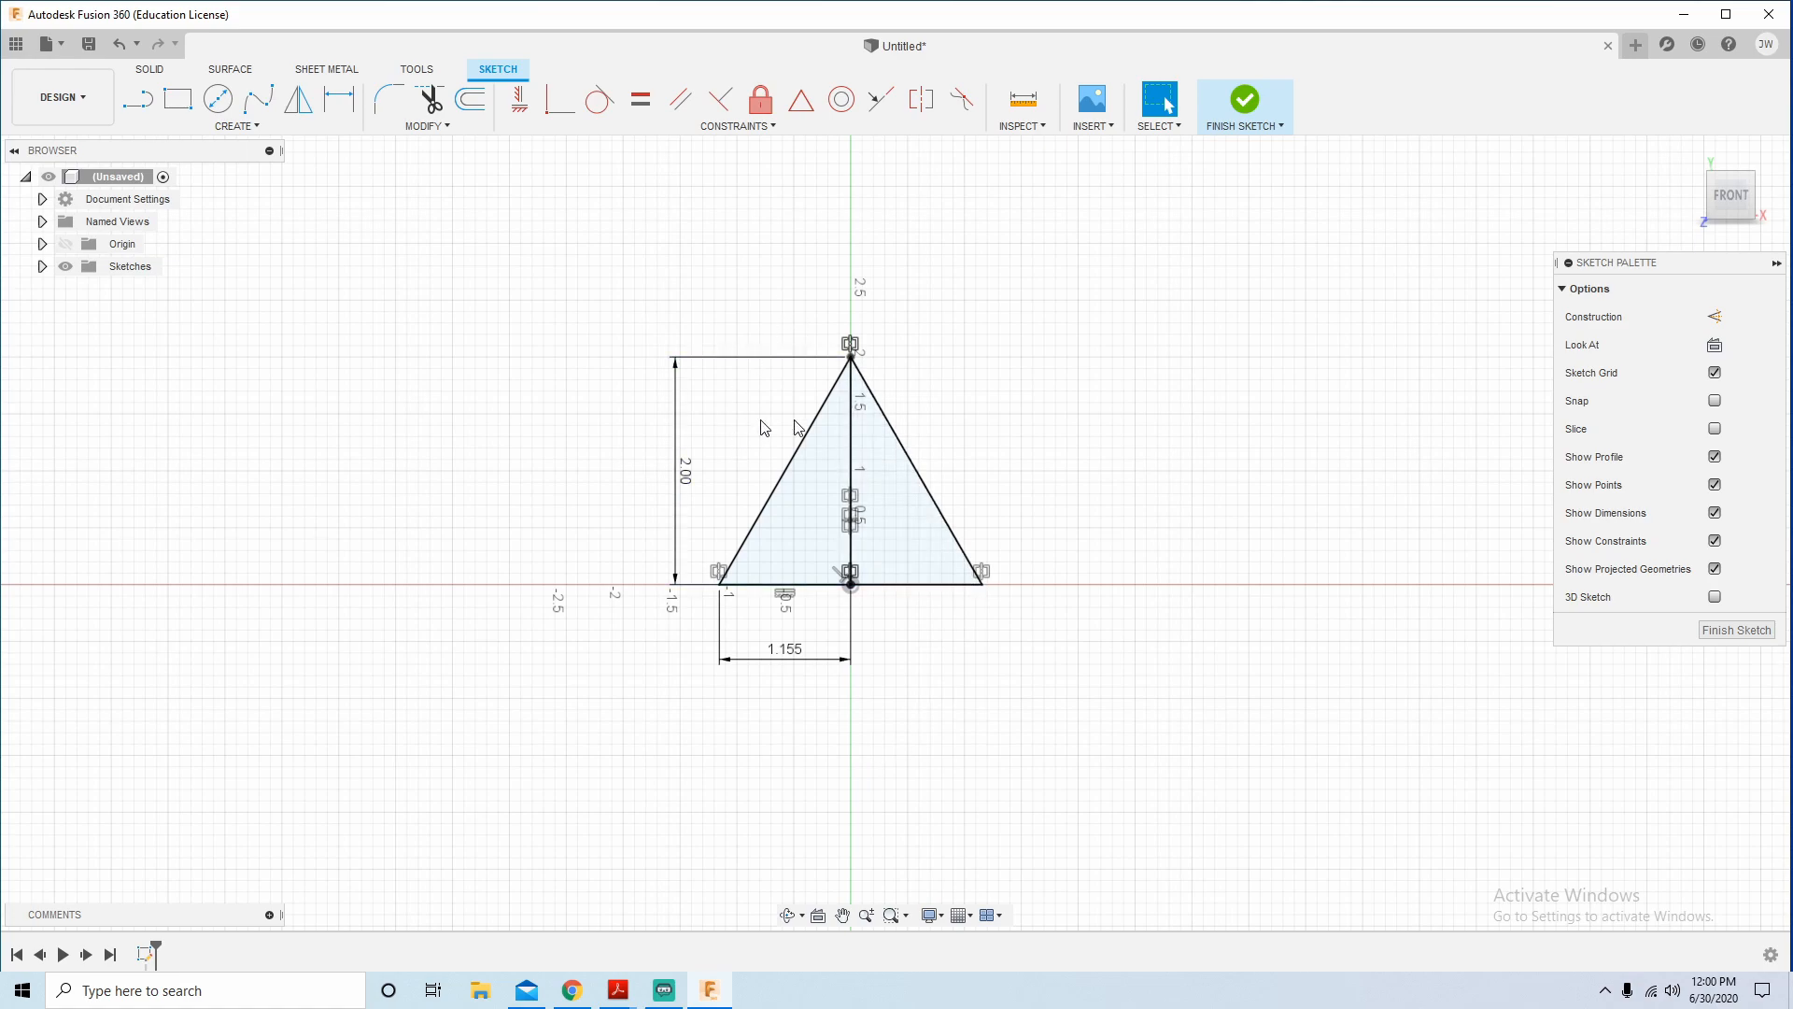
Fillet the triangle's lower-left corner with a 0.05 in radius.
scroll(761, 410, "up", 5)
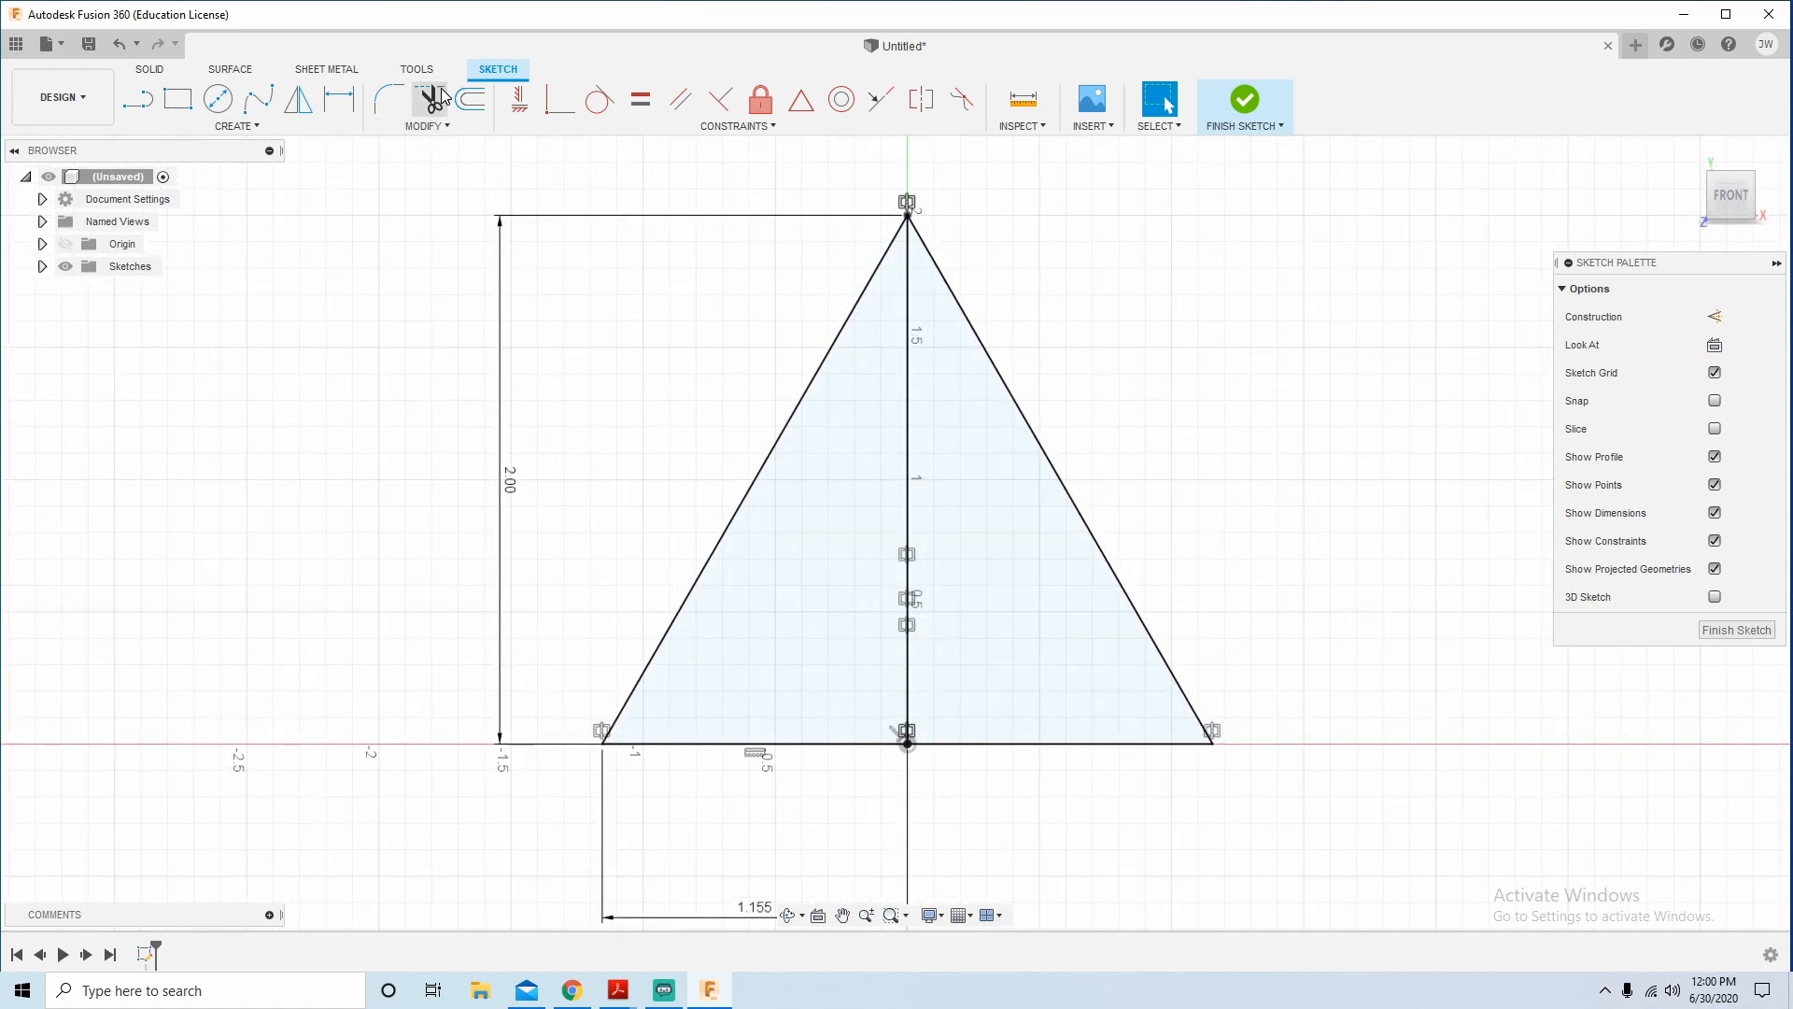
left_click(397, 102)
left_click(681, 610)
left_click(710, 747)
left_click(709, 747)
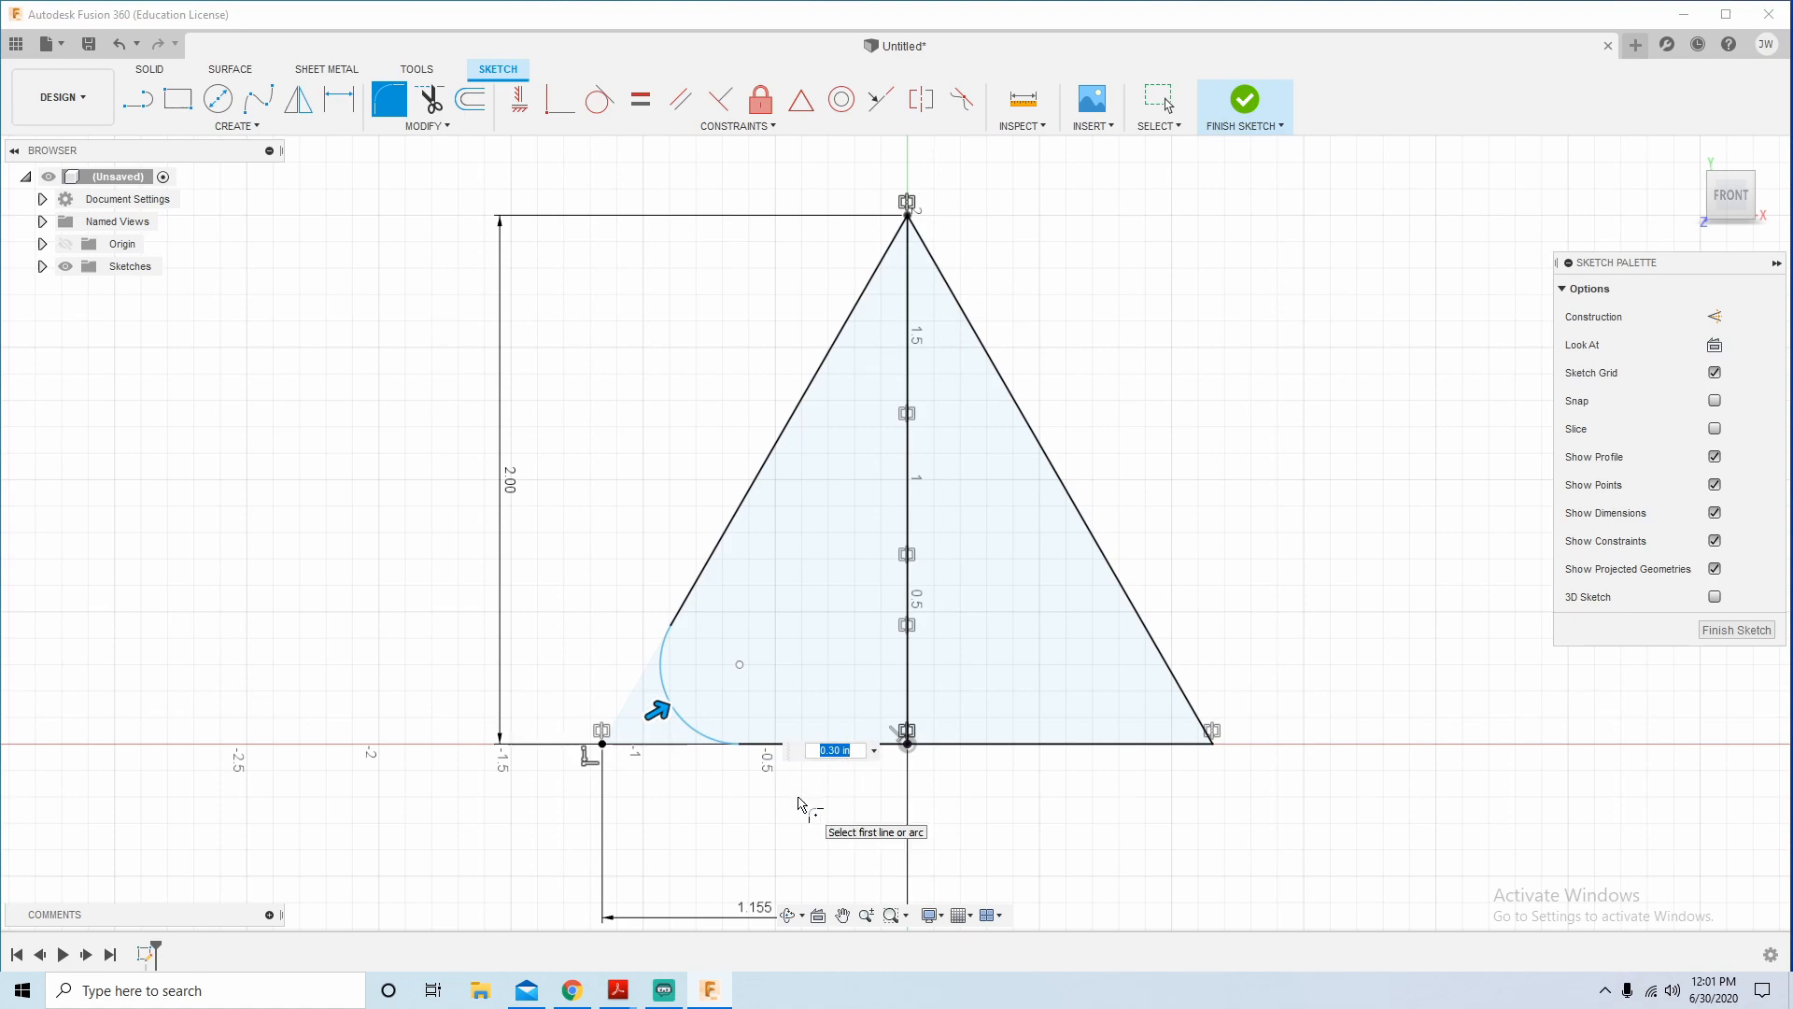
key("BackSpace")
type(".05")
key("Return")
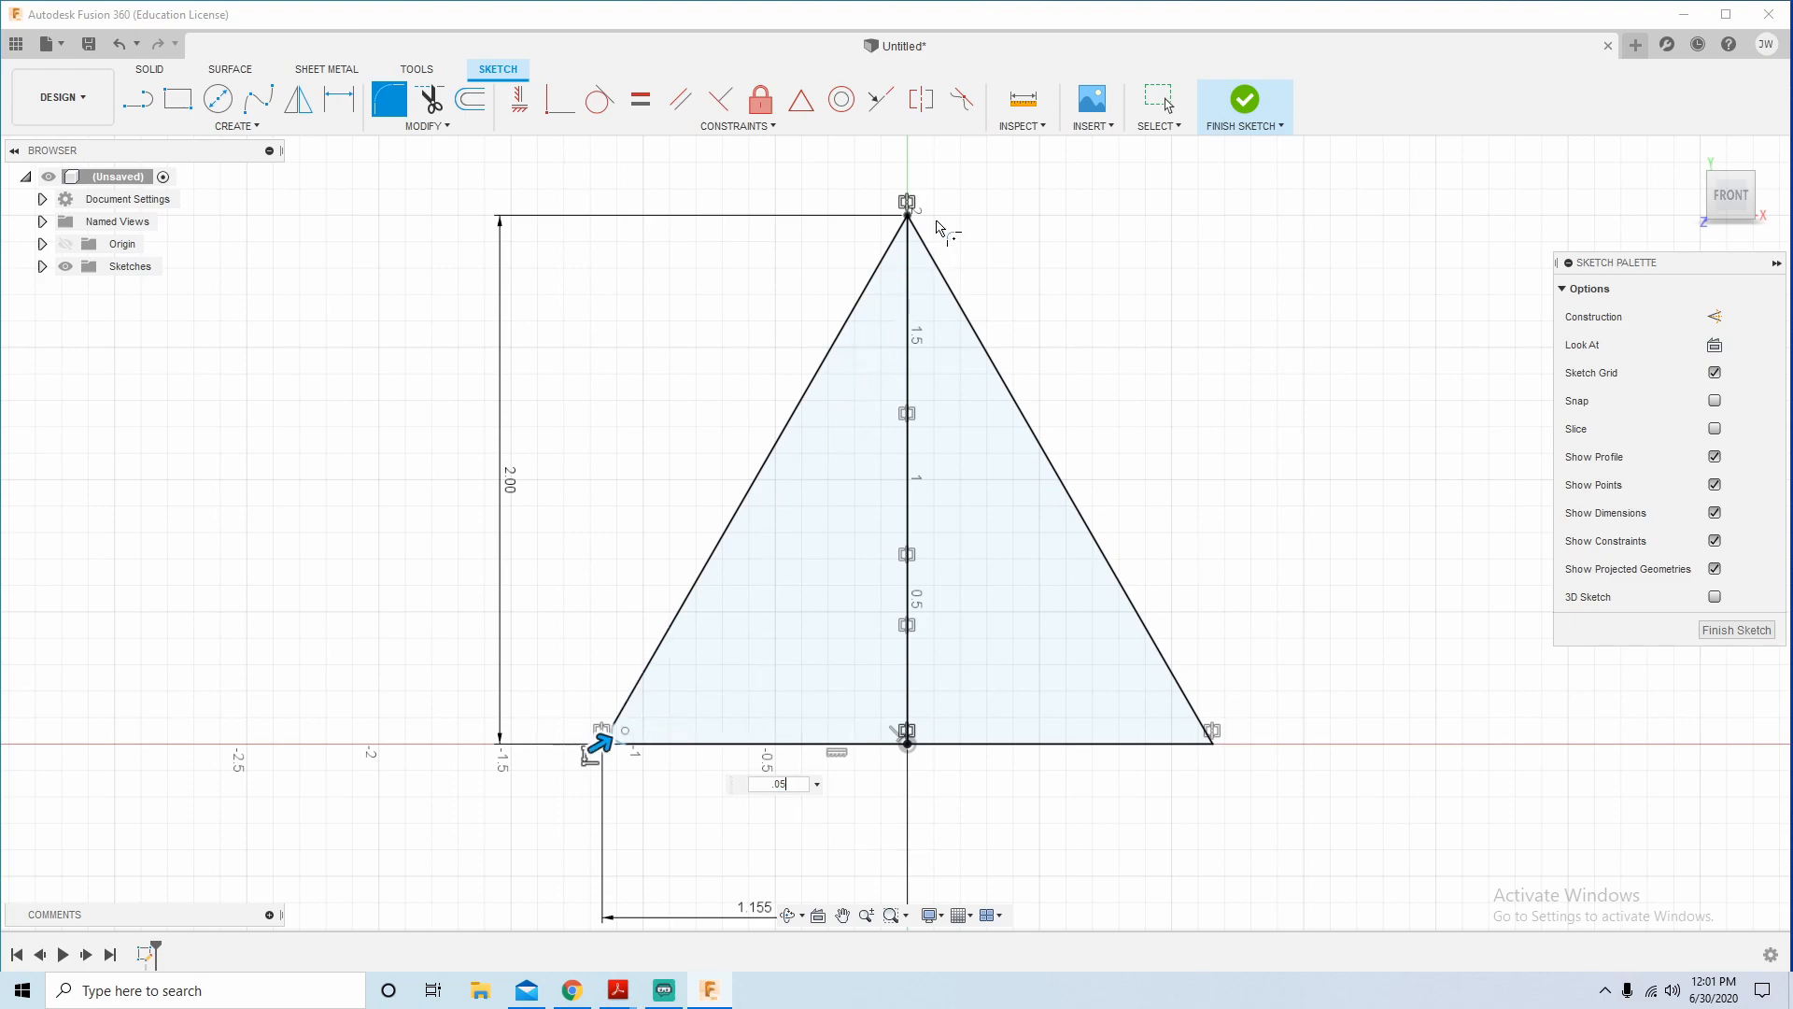
Fillet the triangle's apex and lower-right corner with the same 0.05 in radius and finish the sketch.
left_click(910, 228)
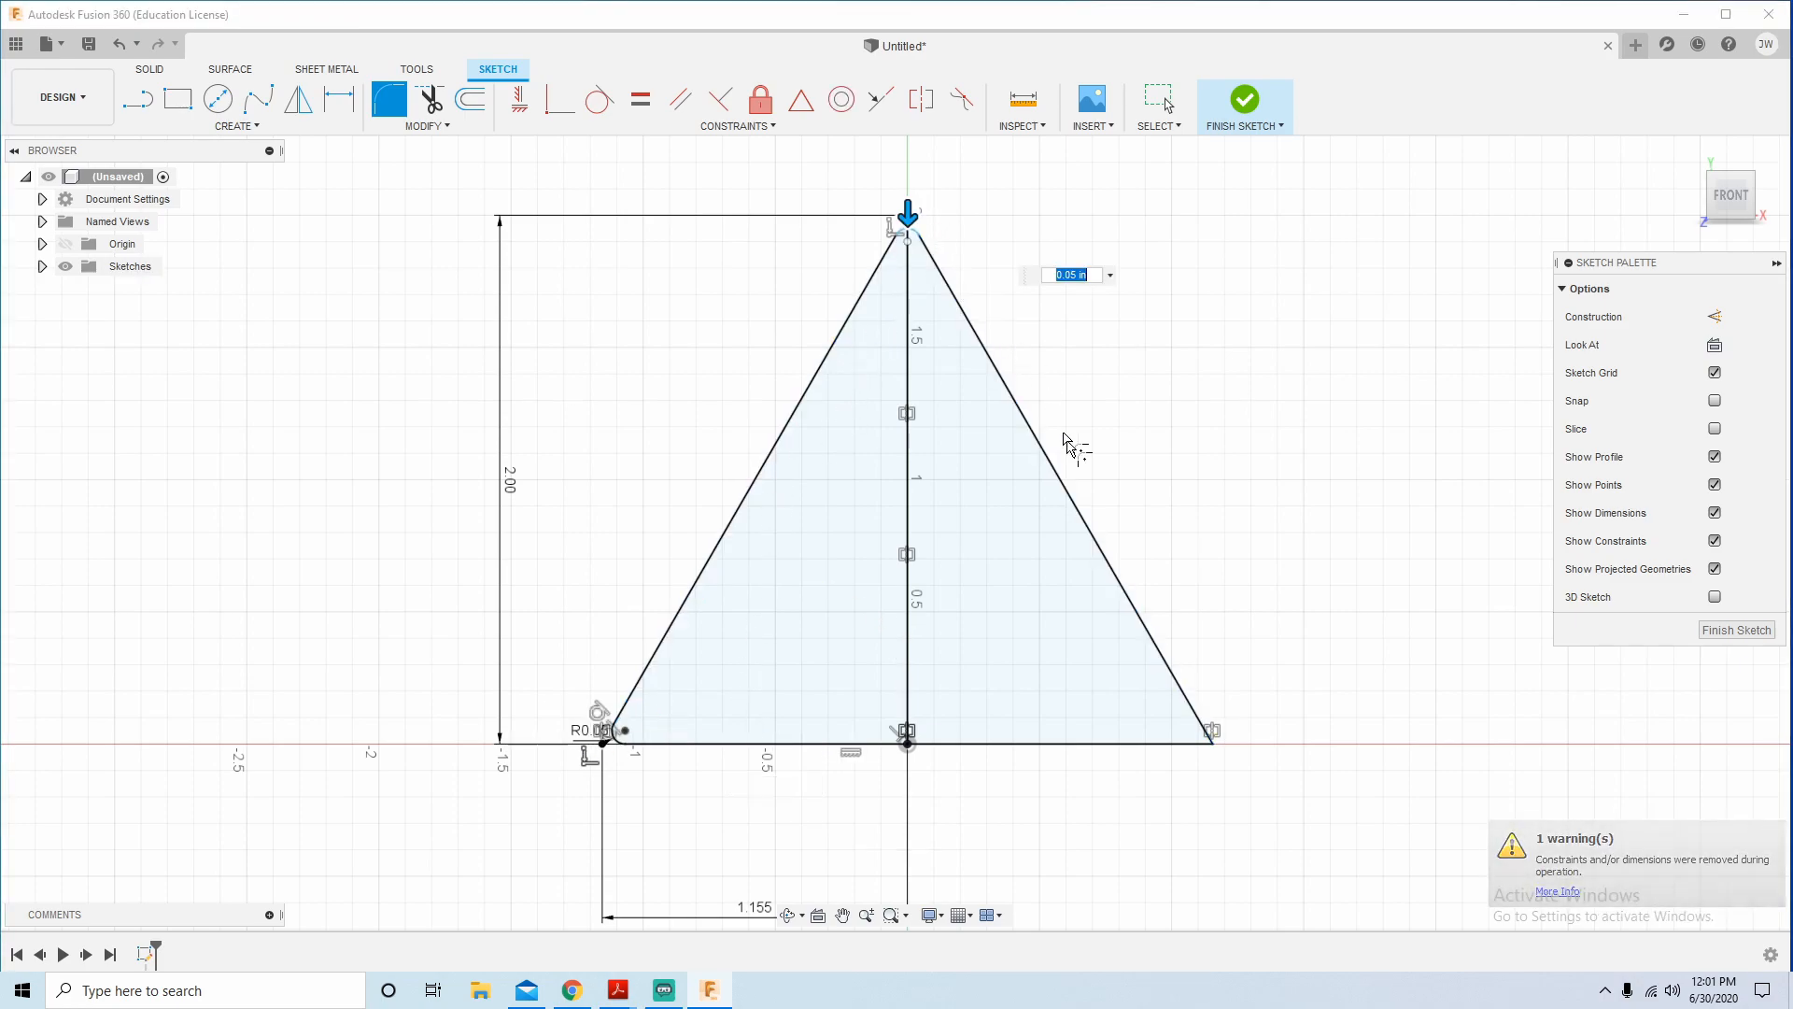
left_click(1206, 730)
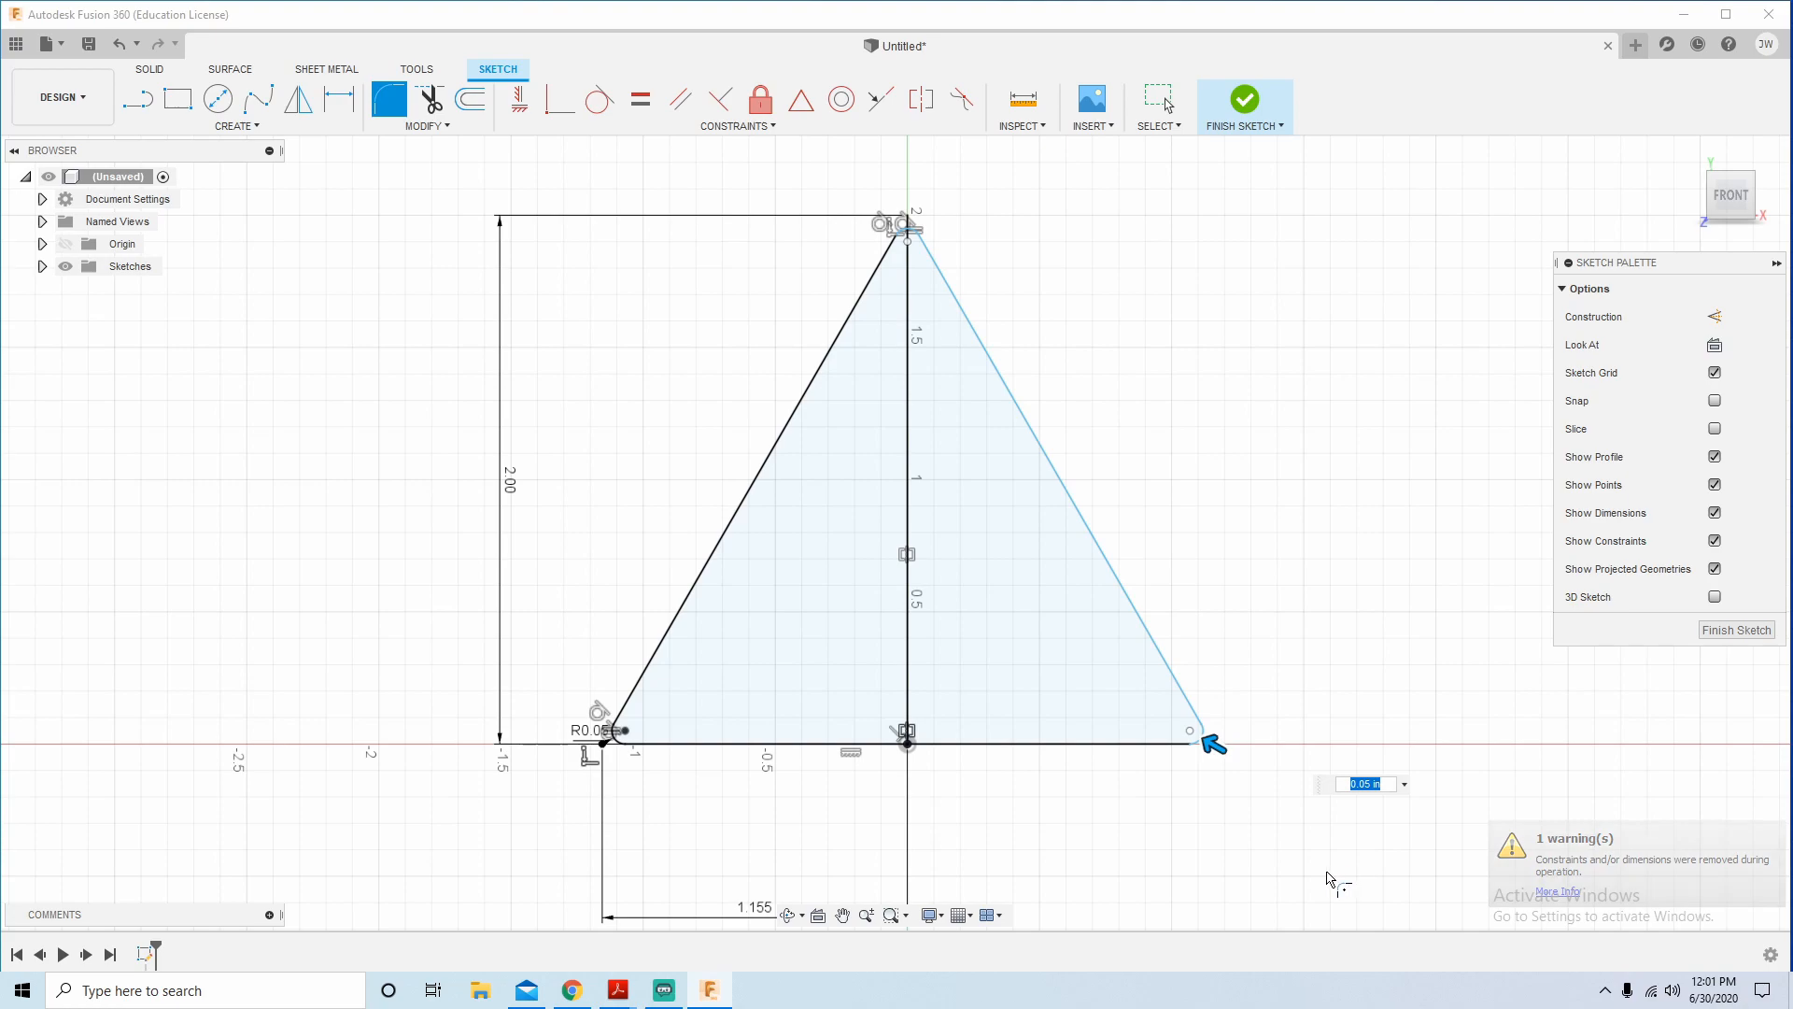
left_click(1718, 635)
scroll(984, 701, "up", 2)
scroll(949, 646, "down", 4)
left_click(952, 652)
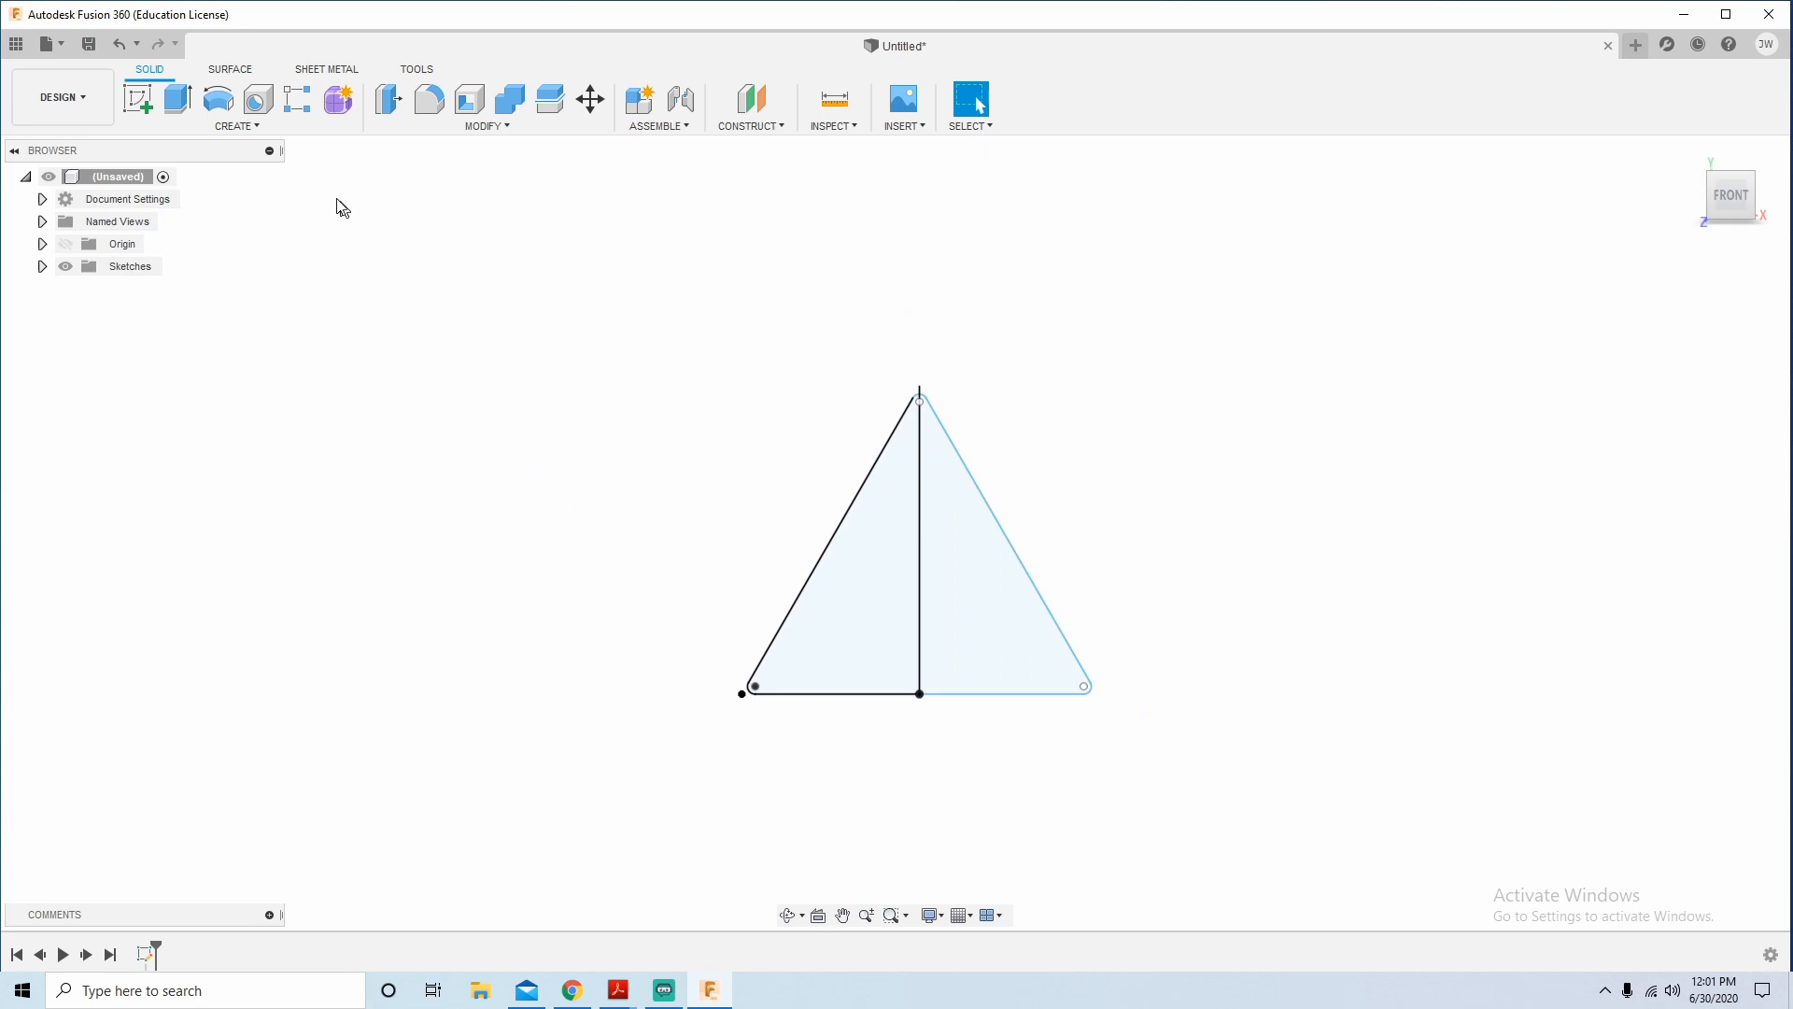
Start an Extrude with both halves of the triangle sketch as its profiles.
left_click(177, 98)
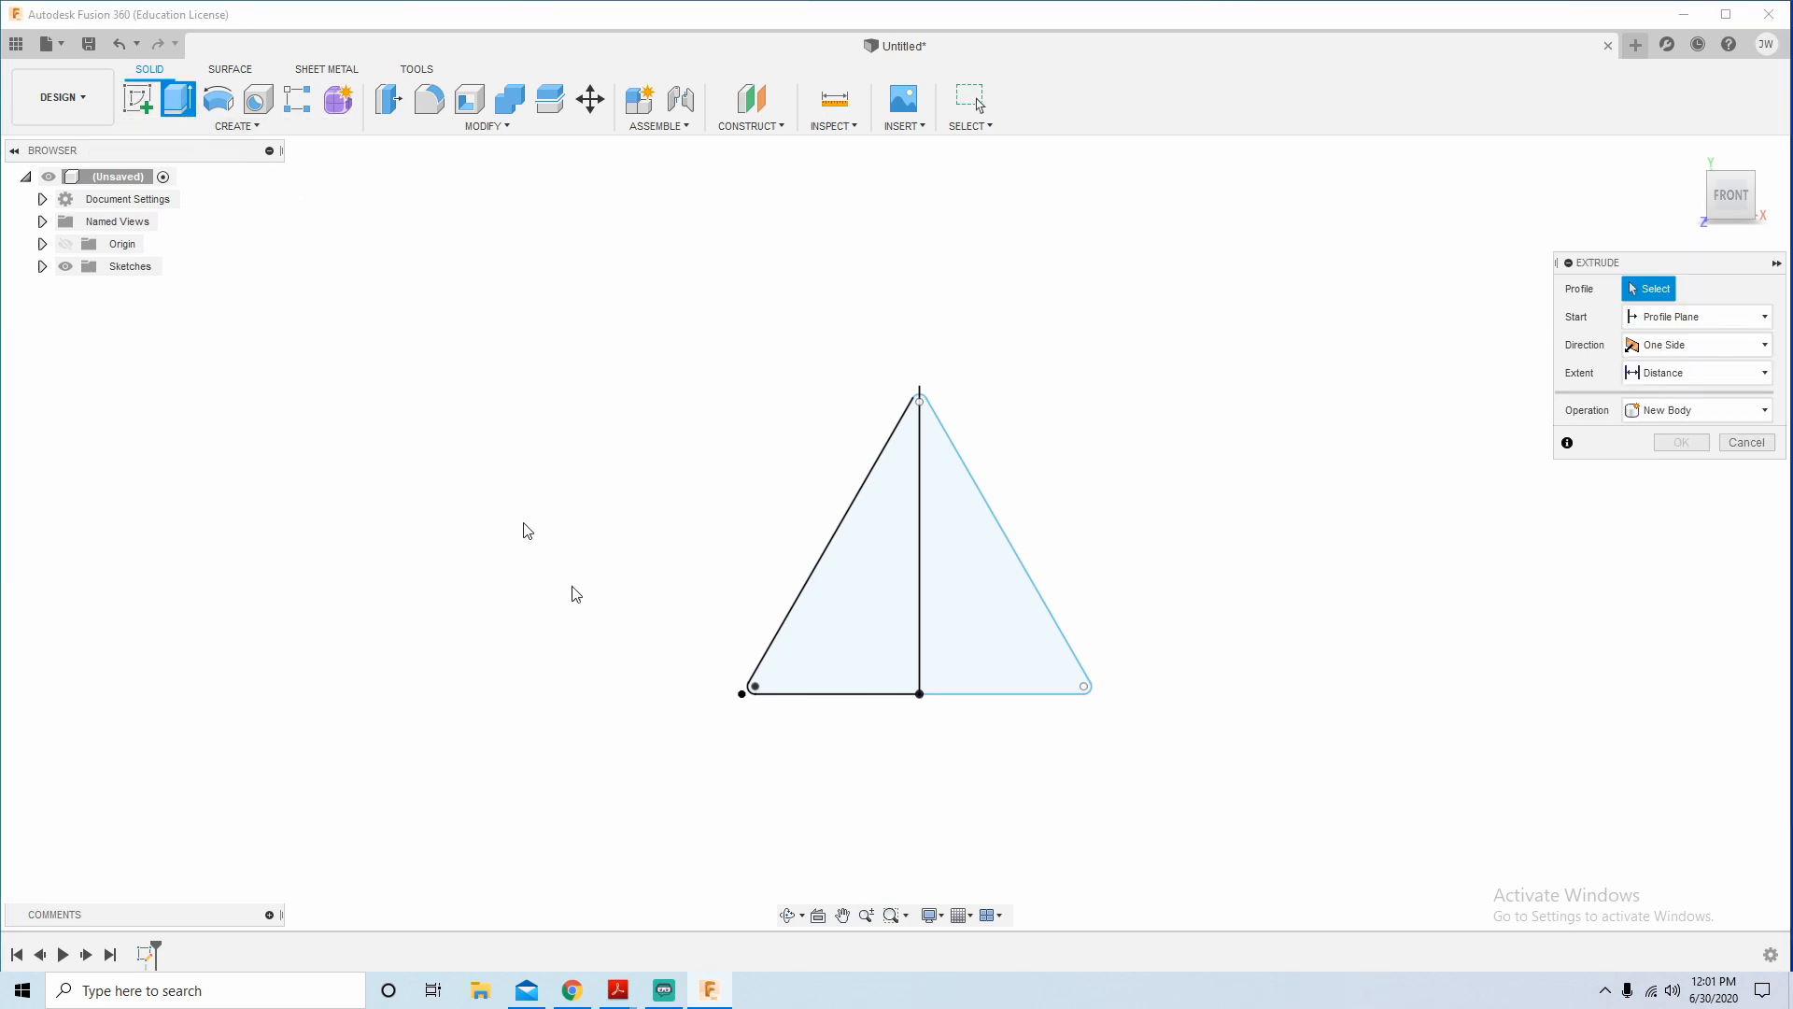
left_click(887, 564)
left_click(964, 564)
middle_click_drag(946, 736, 1037, 645, "shift")
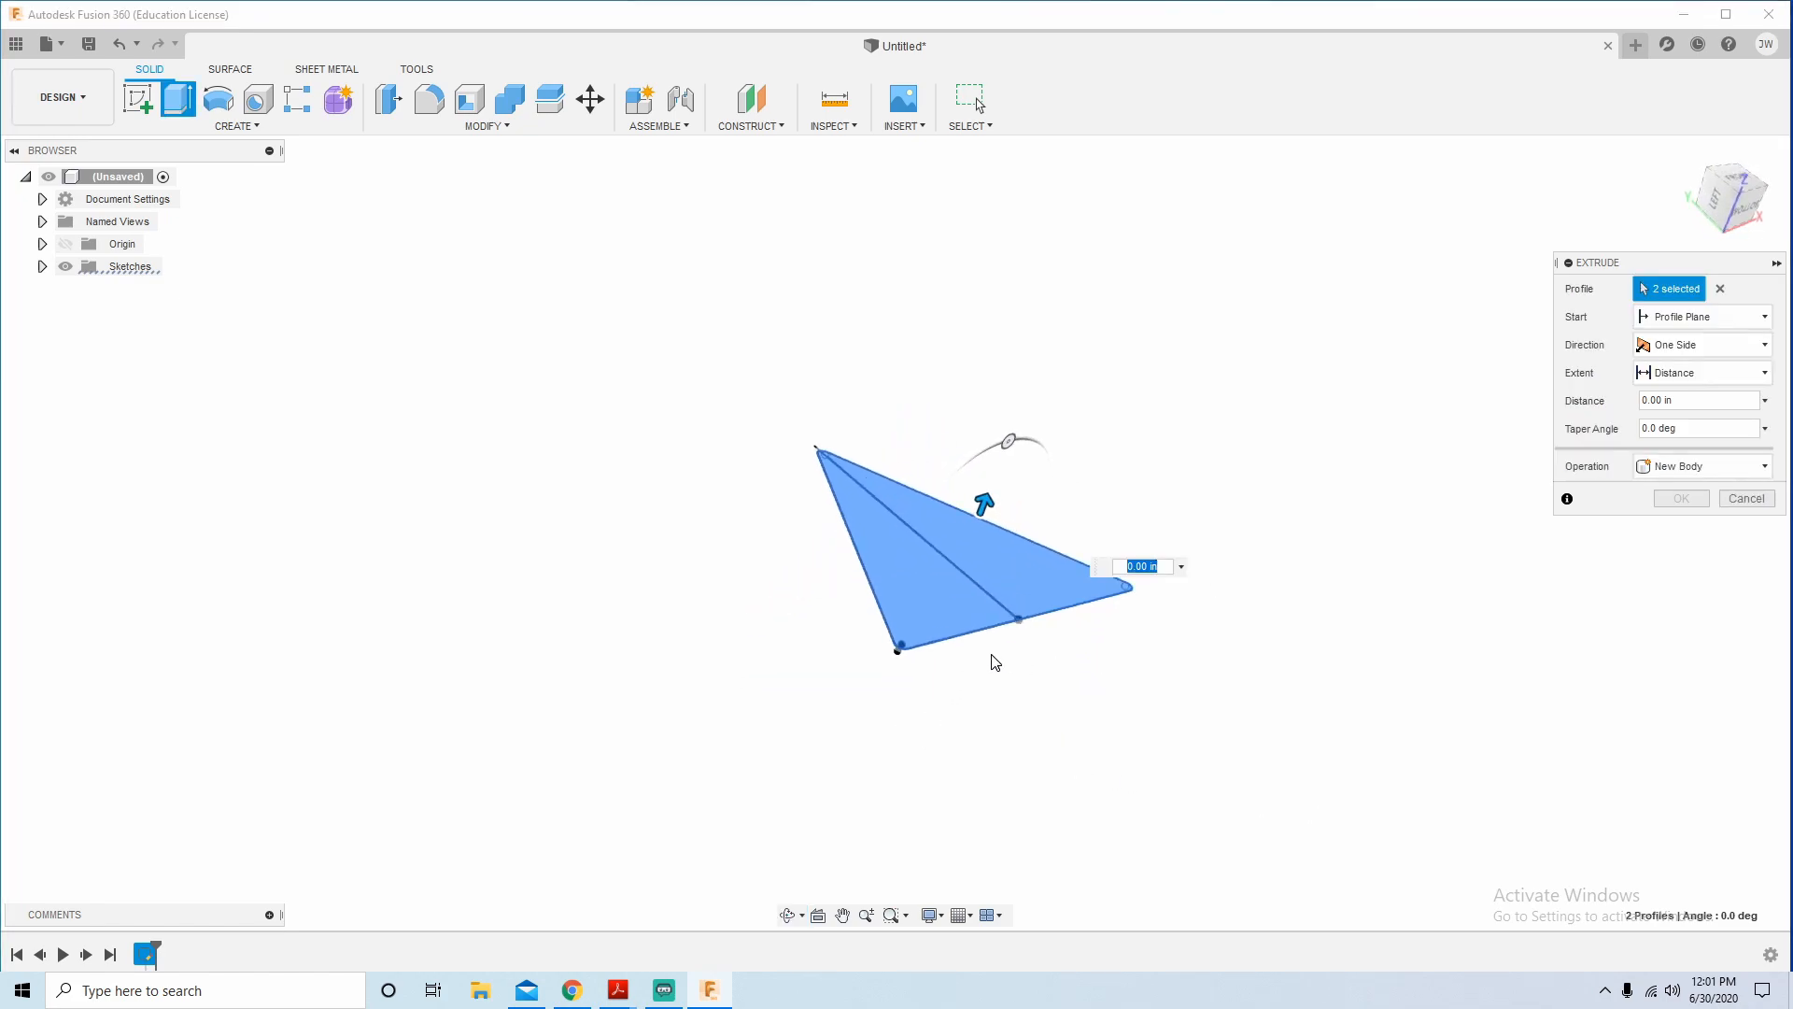
middle_click_drag(1070, 513, 1070, 512, "shift")
middle_click_drag(1068, 513, 1173, 481, "shift")
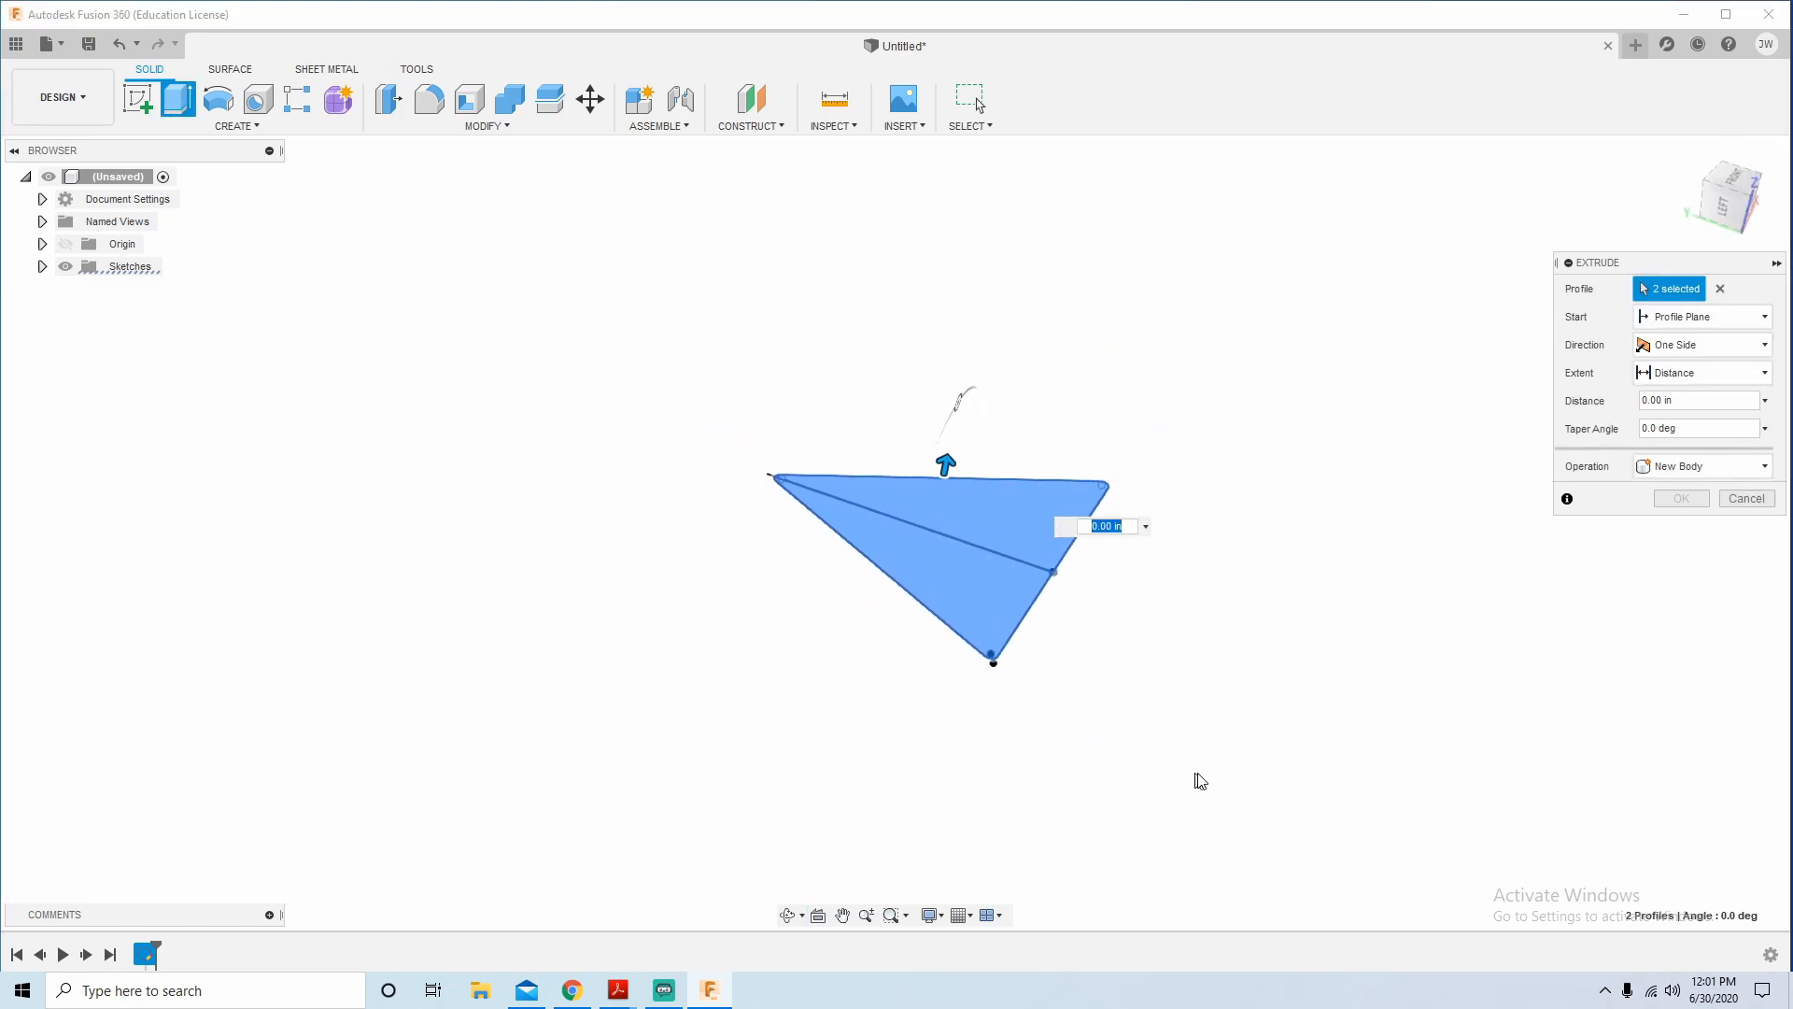
mouse_move(1730, 196)
left_mouse_down()
mouse_move(1746, 216)
mouse_move(1729, 182)
left_mouse_up()
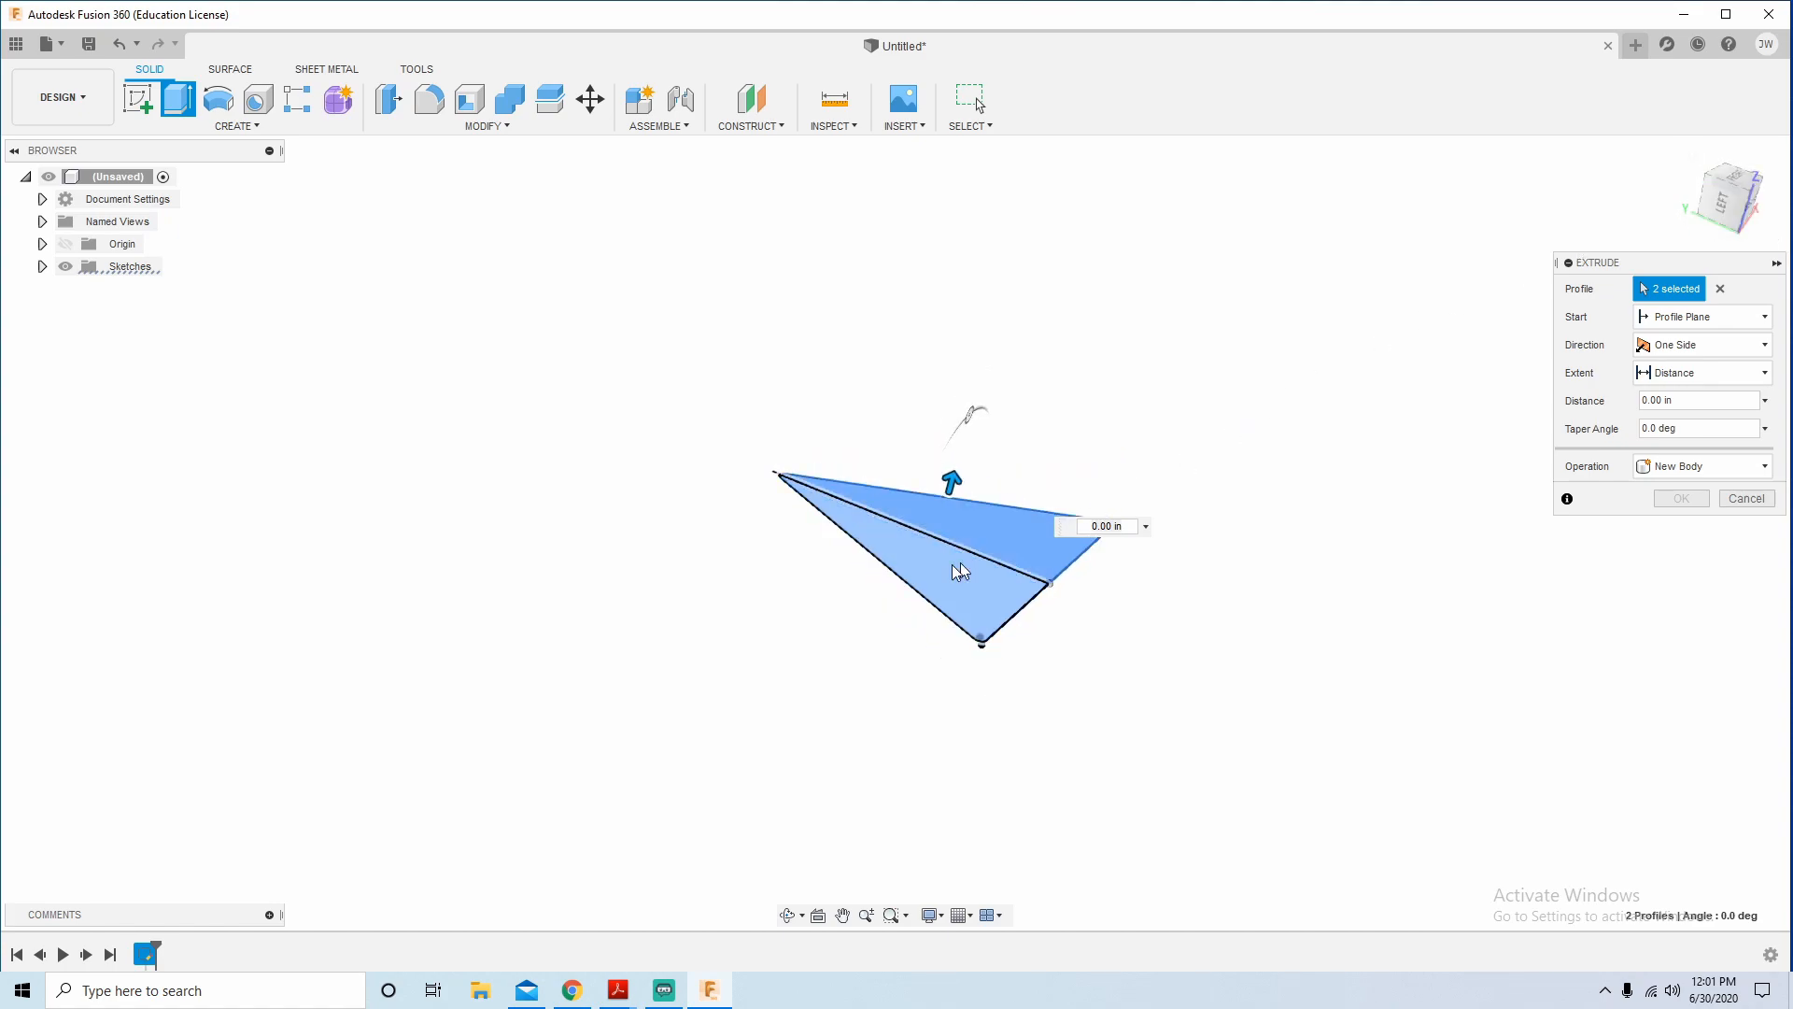
mouse_move(1025, 616)
middle_mouse_down("shift")
mouse_move(1089, 564)
mouse_move(1073, 557)
mouse_move(1108, 597)
mouse_move(1045, 630)
mouse_move(1081, 589)
mouse_move(1056, 620)
mouse_move(1214, 524)
mouse_move(949, 580)
mouse_move(1017, 600)
mouse_move(1105, 564)
mouse_move(1104, 621)
mouse_move(1058, 628)
middle_mouse_up("shift")
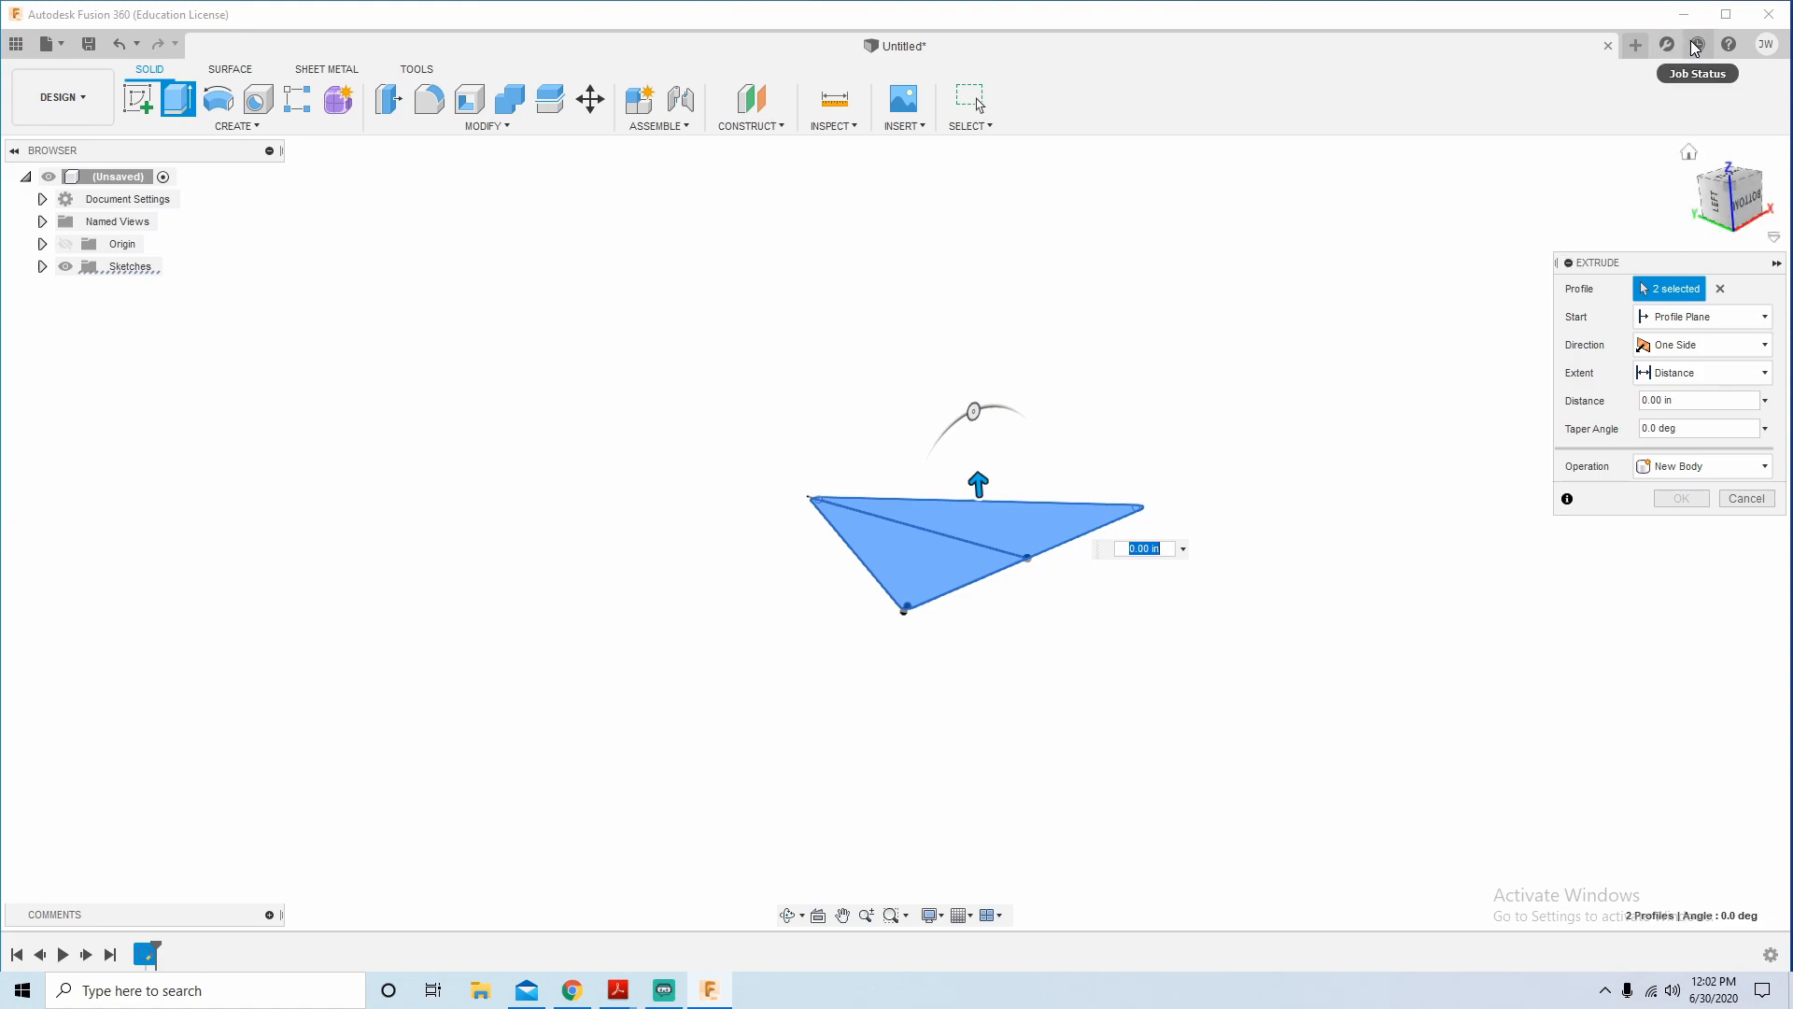
Check the general preferences for modeling orientation and pan, zoom and orbit behaviour, and cancel out of them.
left_click(1729, 44)
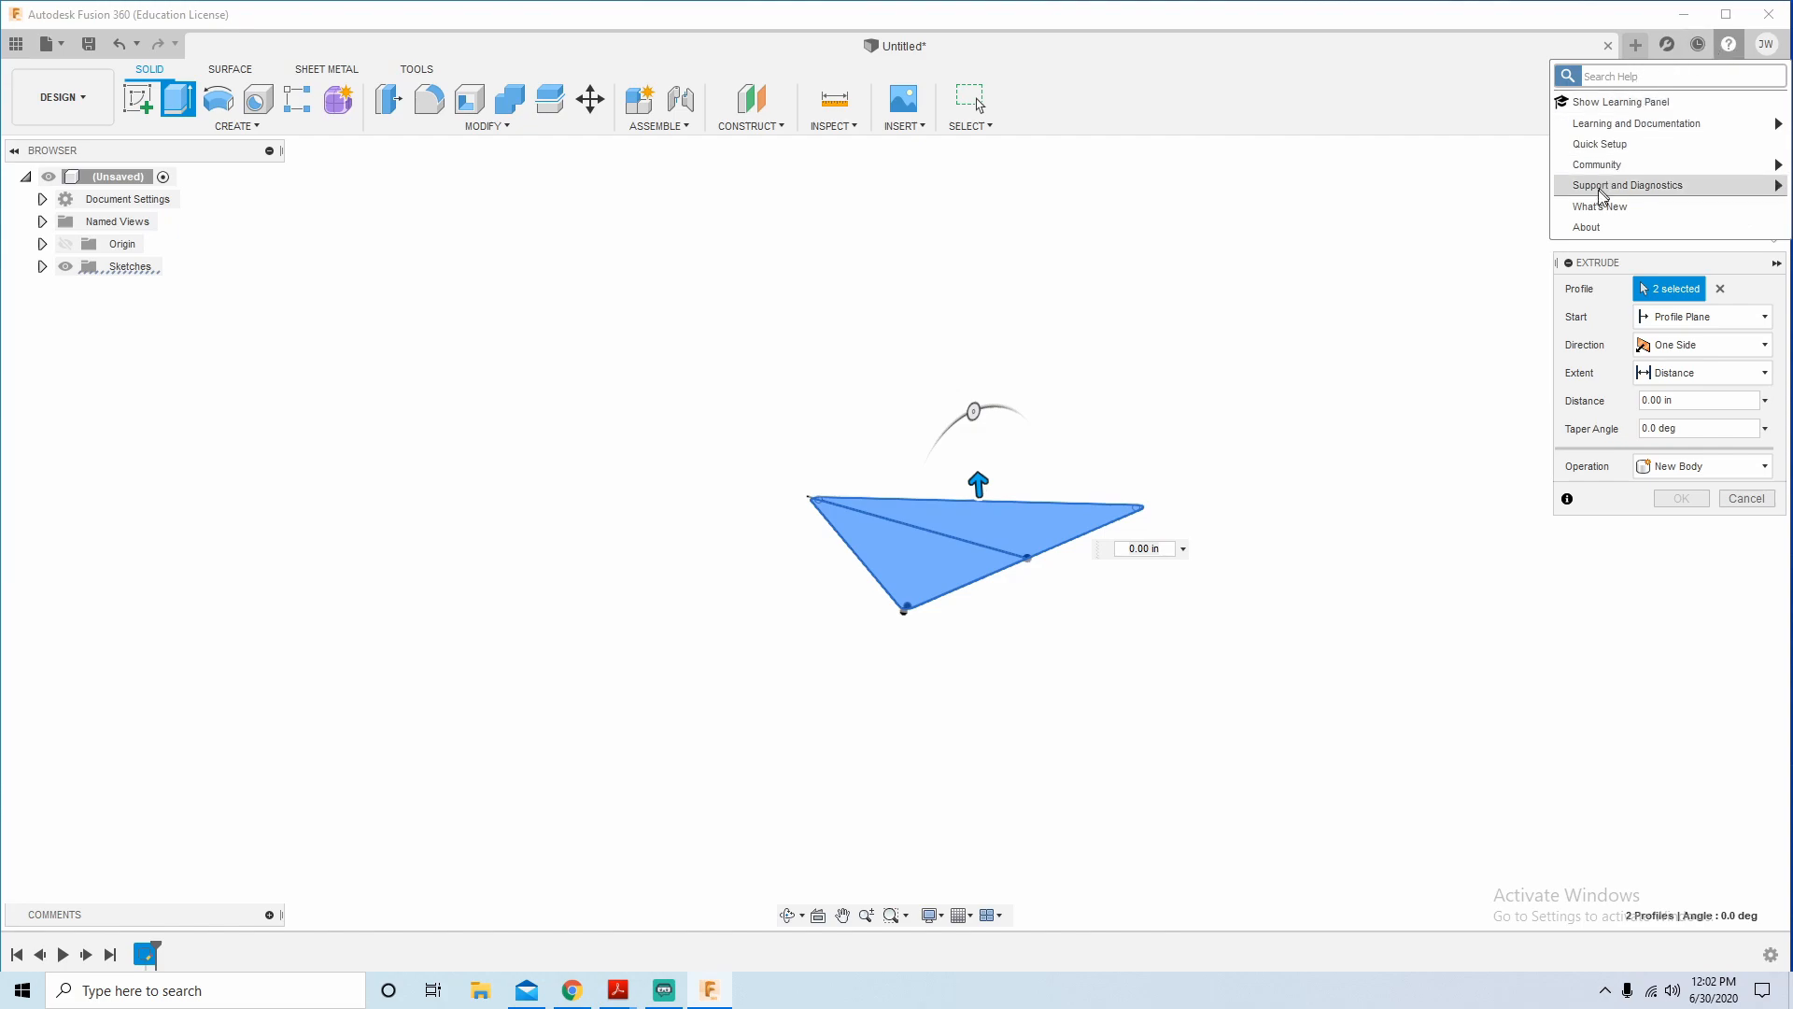
left_click(1767, 44)
left_click(1701, 97)
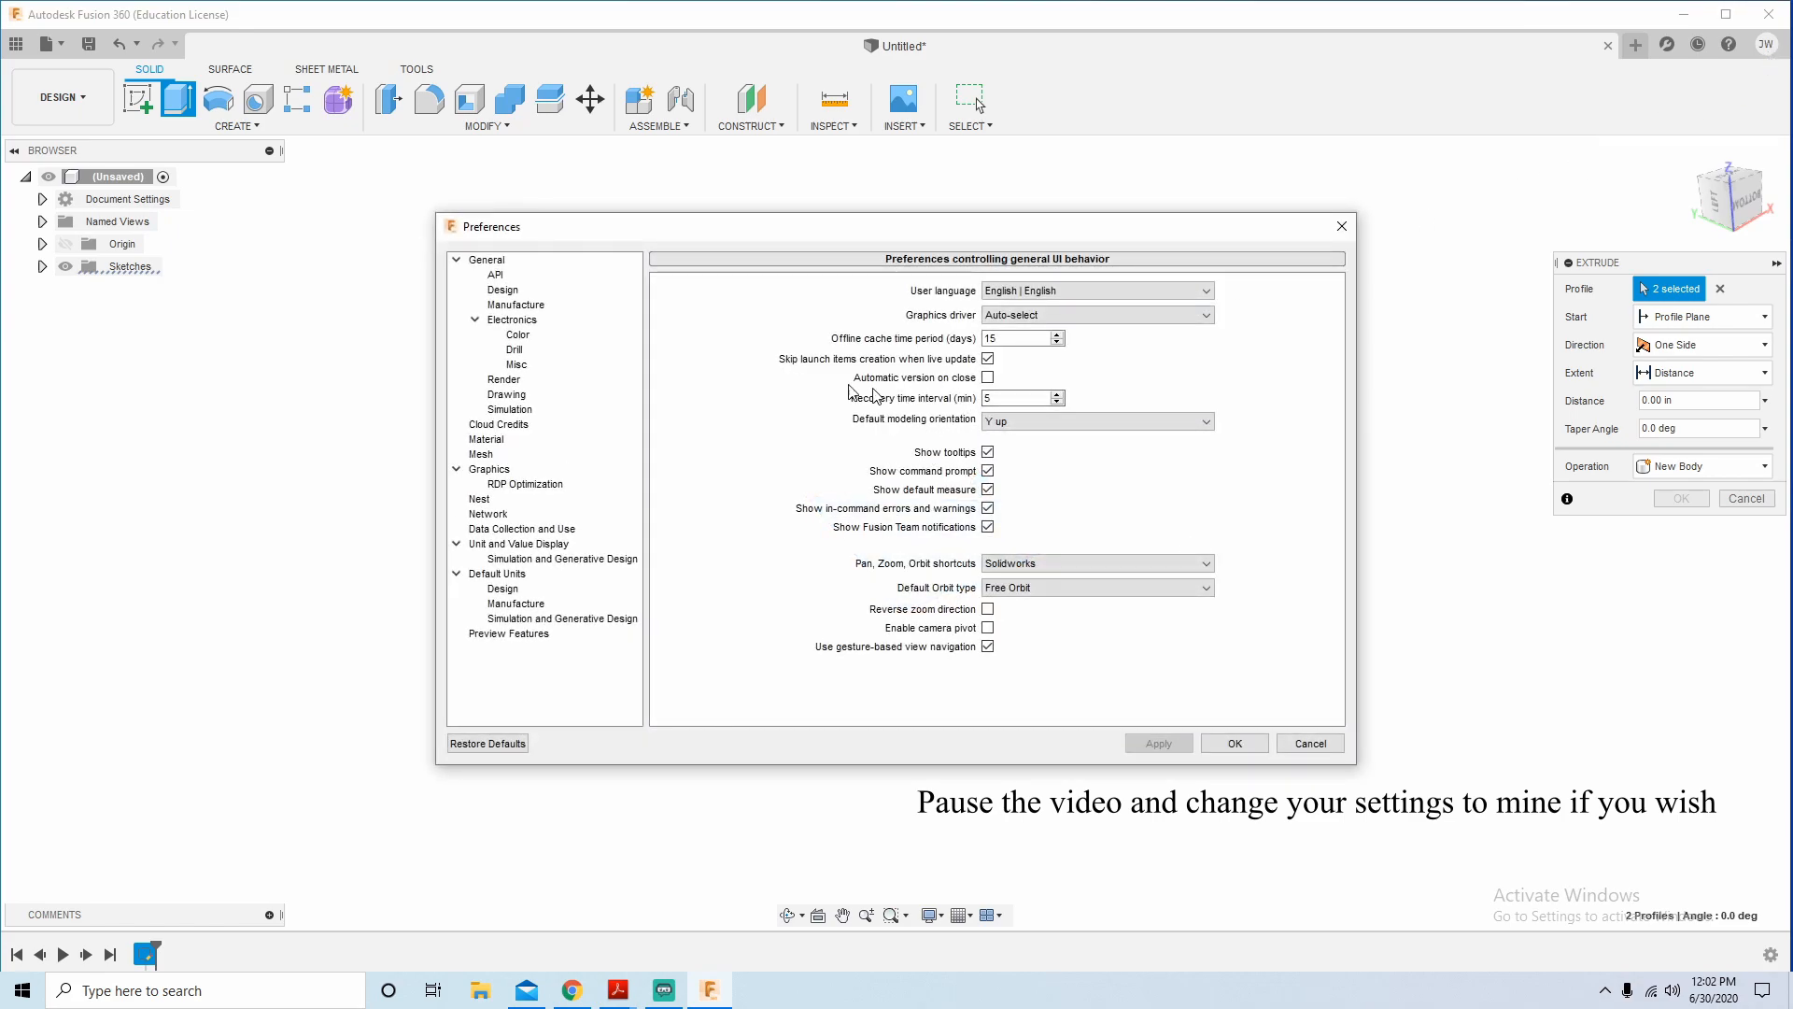
left_click(1309, 744)
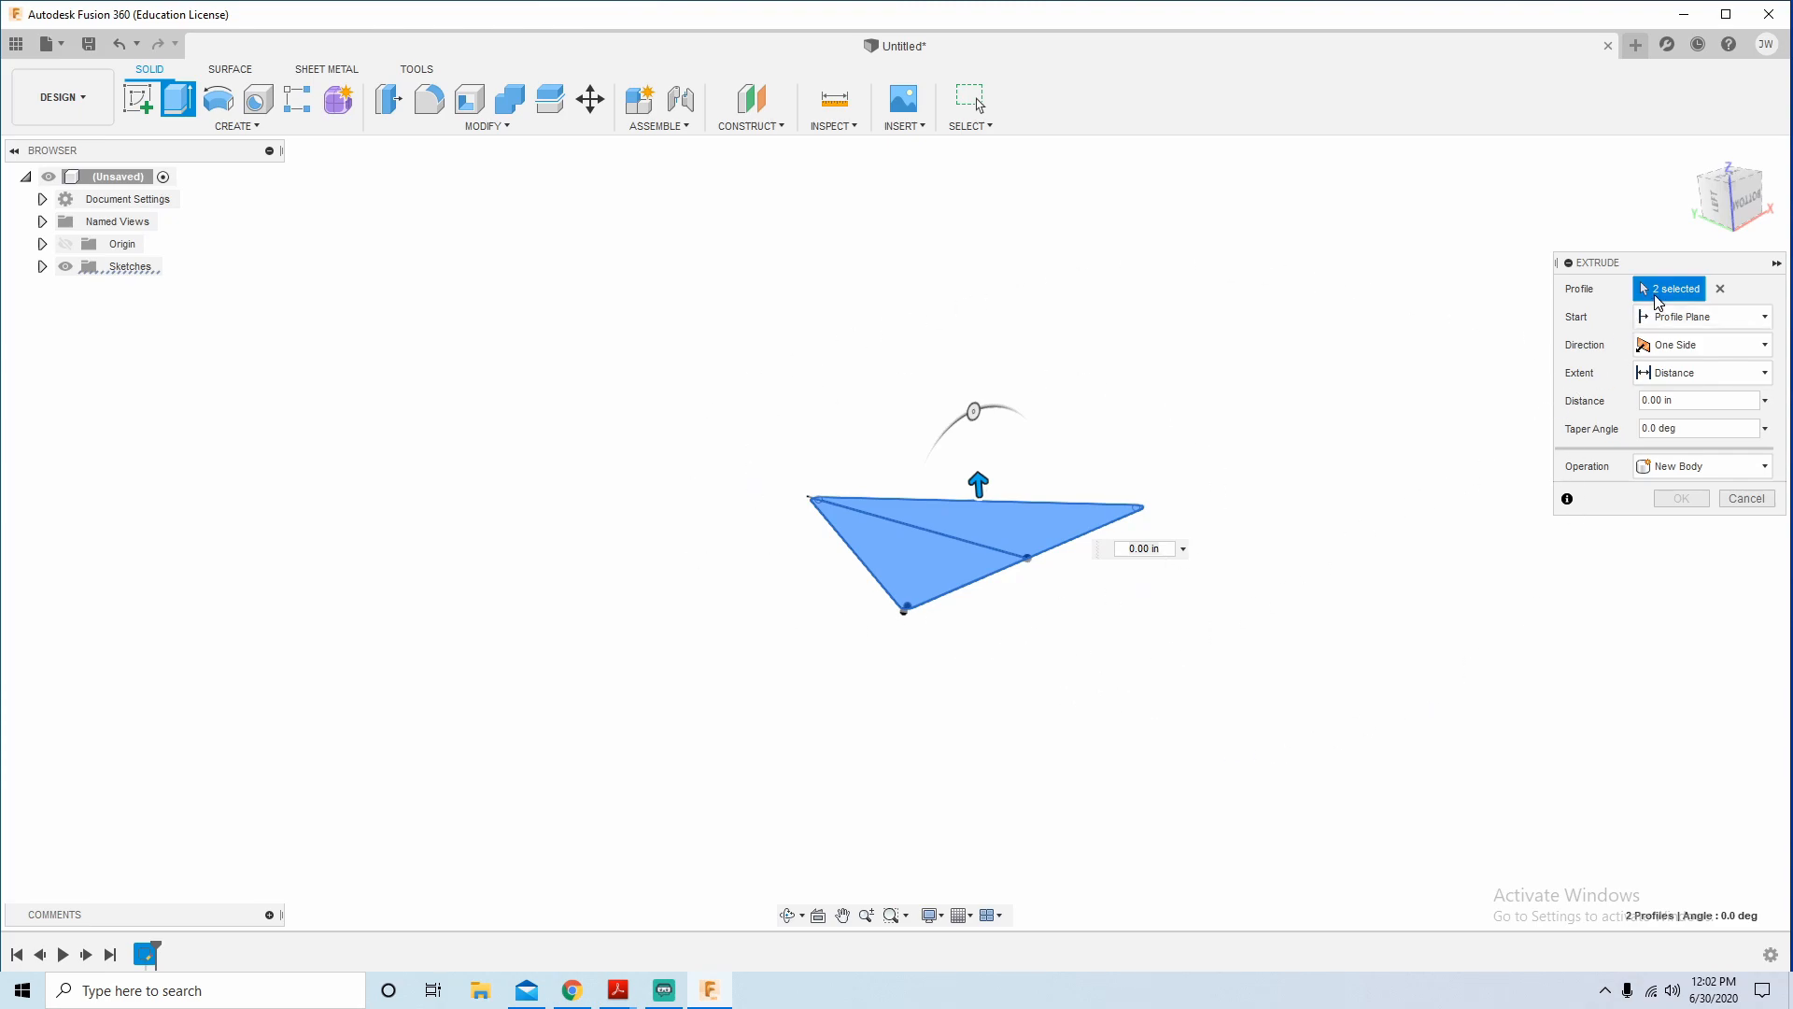
Clear the profile selection, reselect both triangle halves and extrude them 0.75 in as a new body.
left_click(1720, 288)
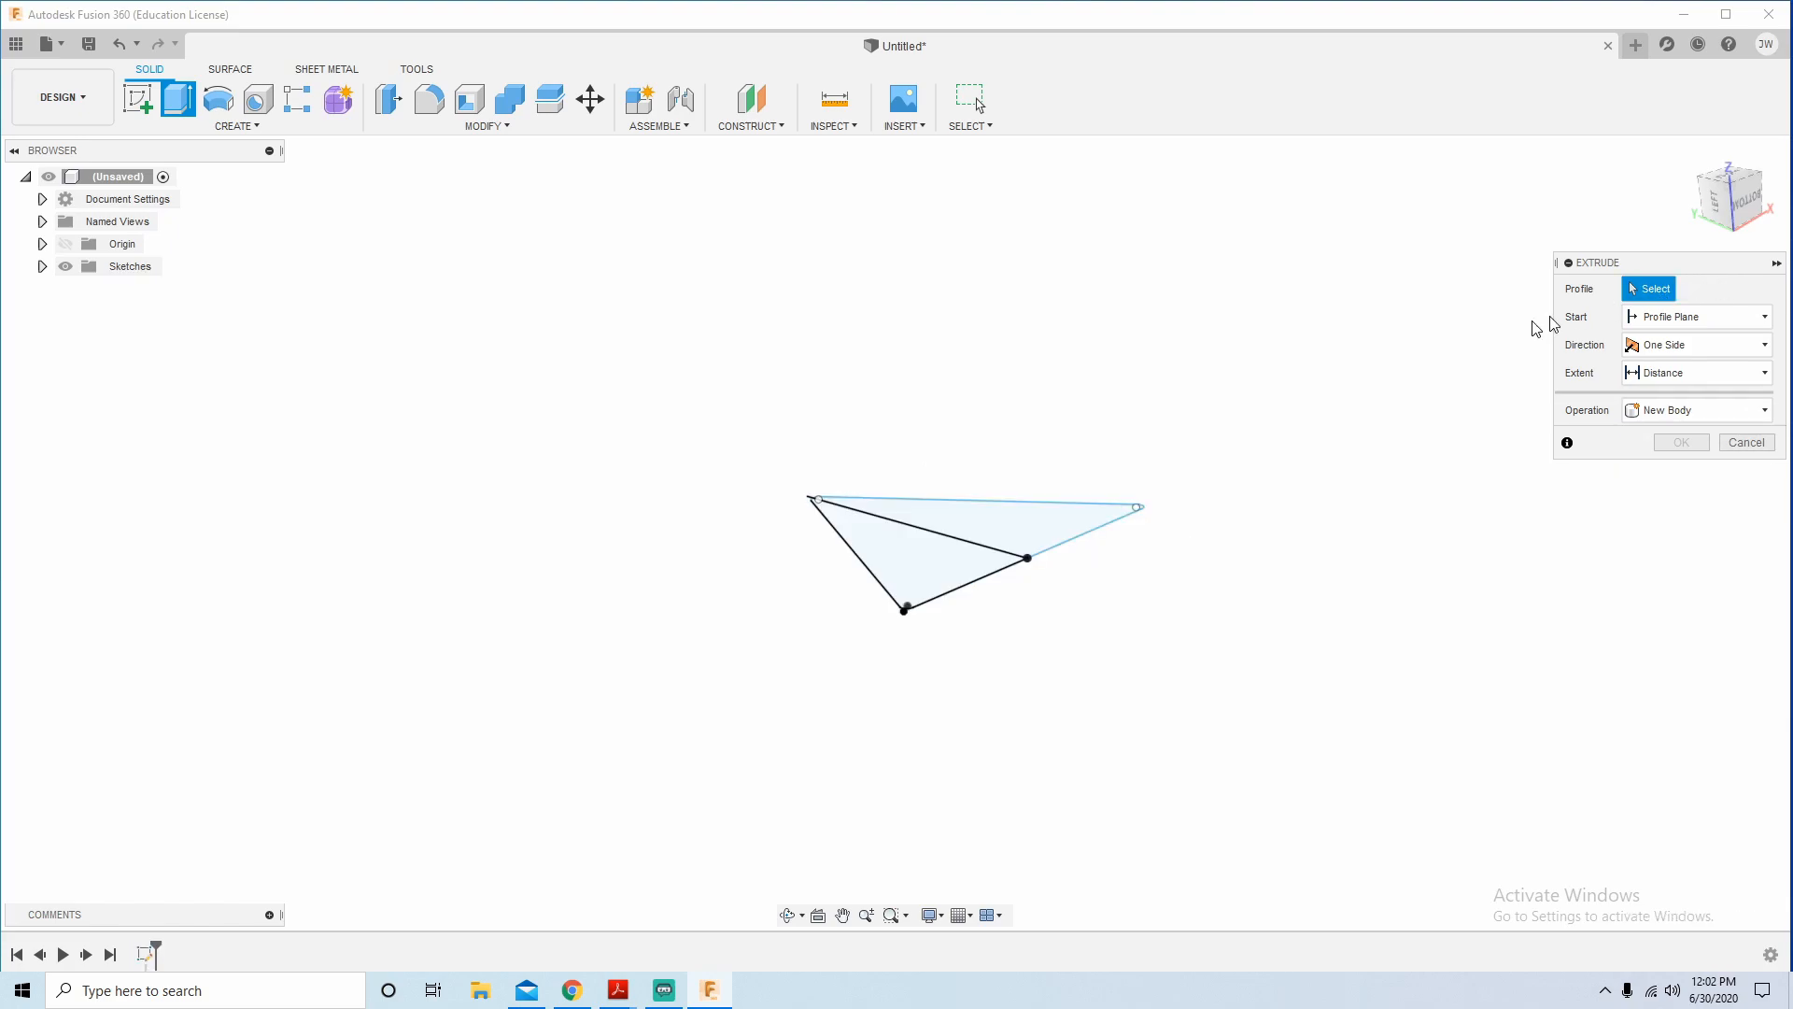
left_click(934, 574)
left_click(1028, 531)
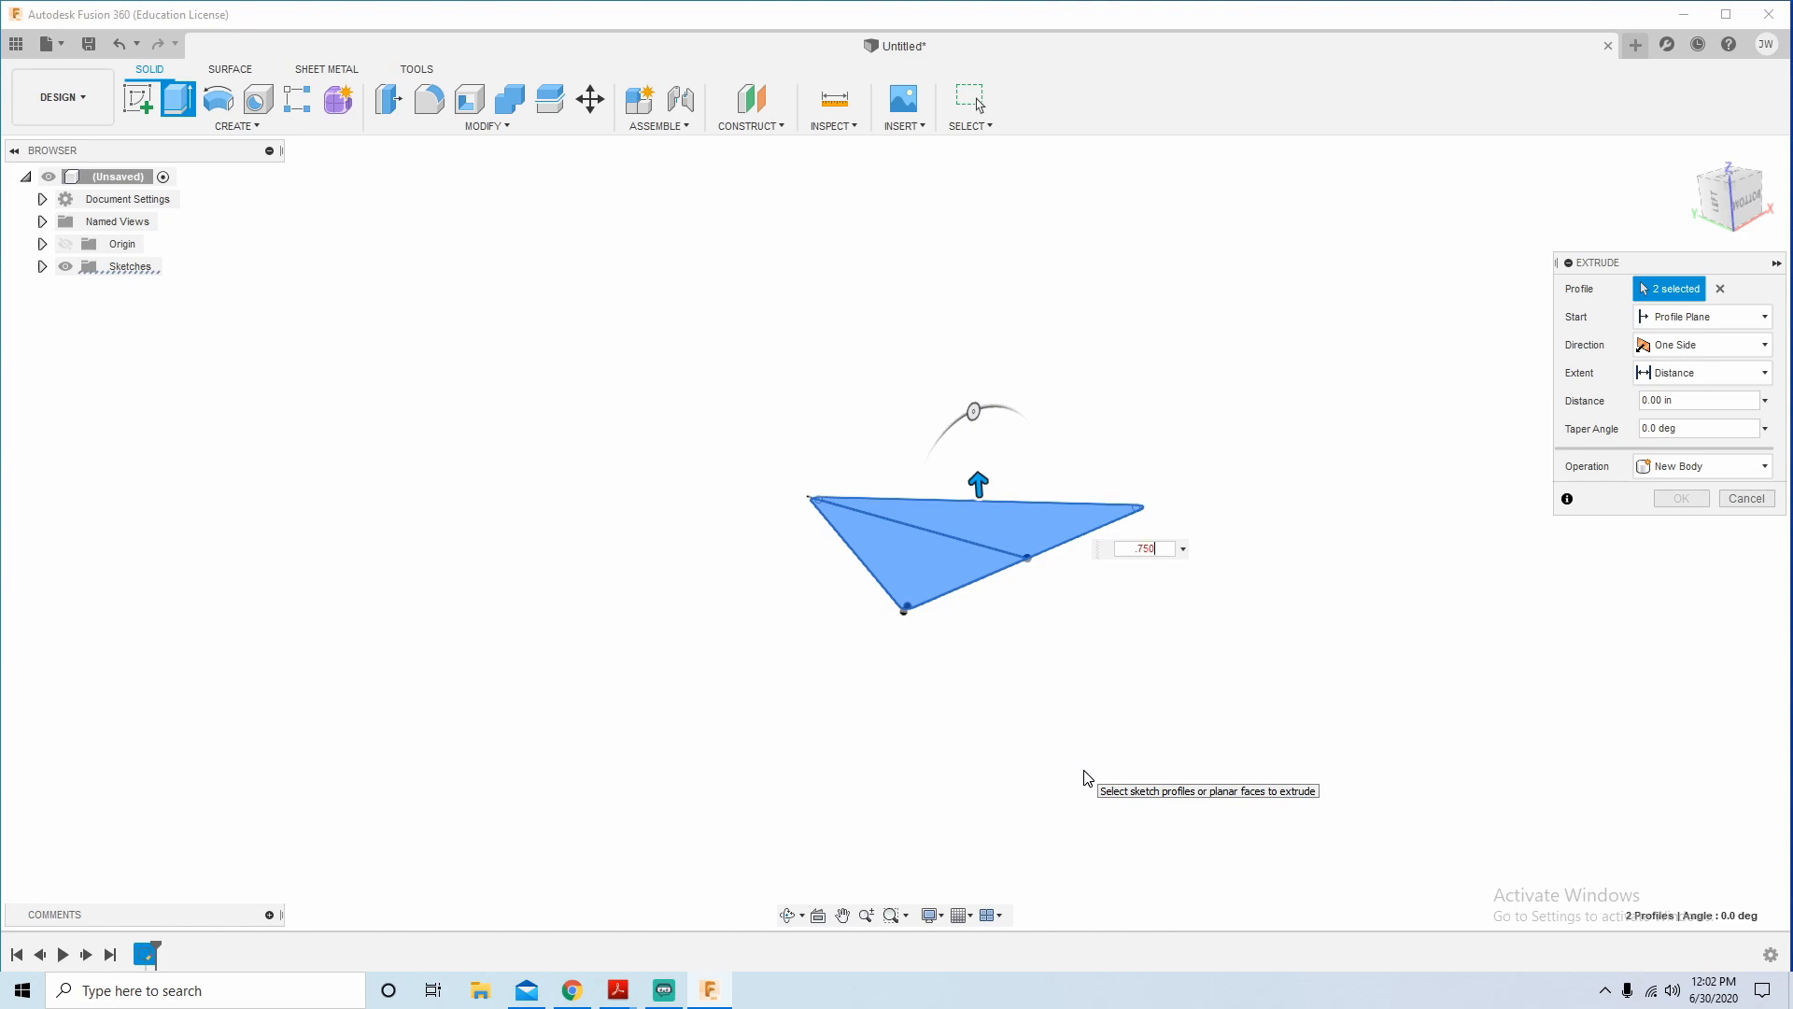
type(".750")
key("BackSpace")
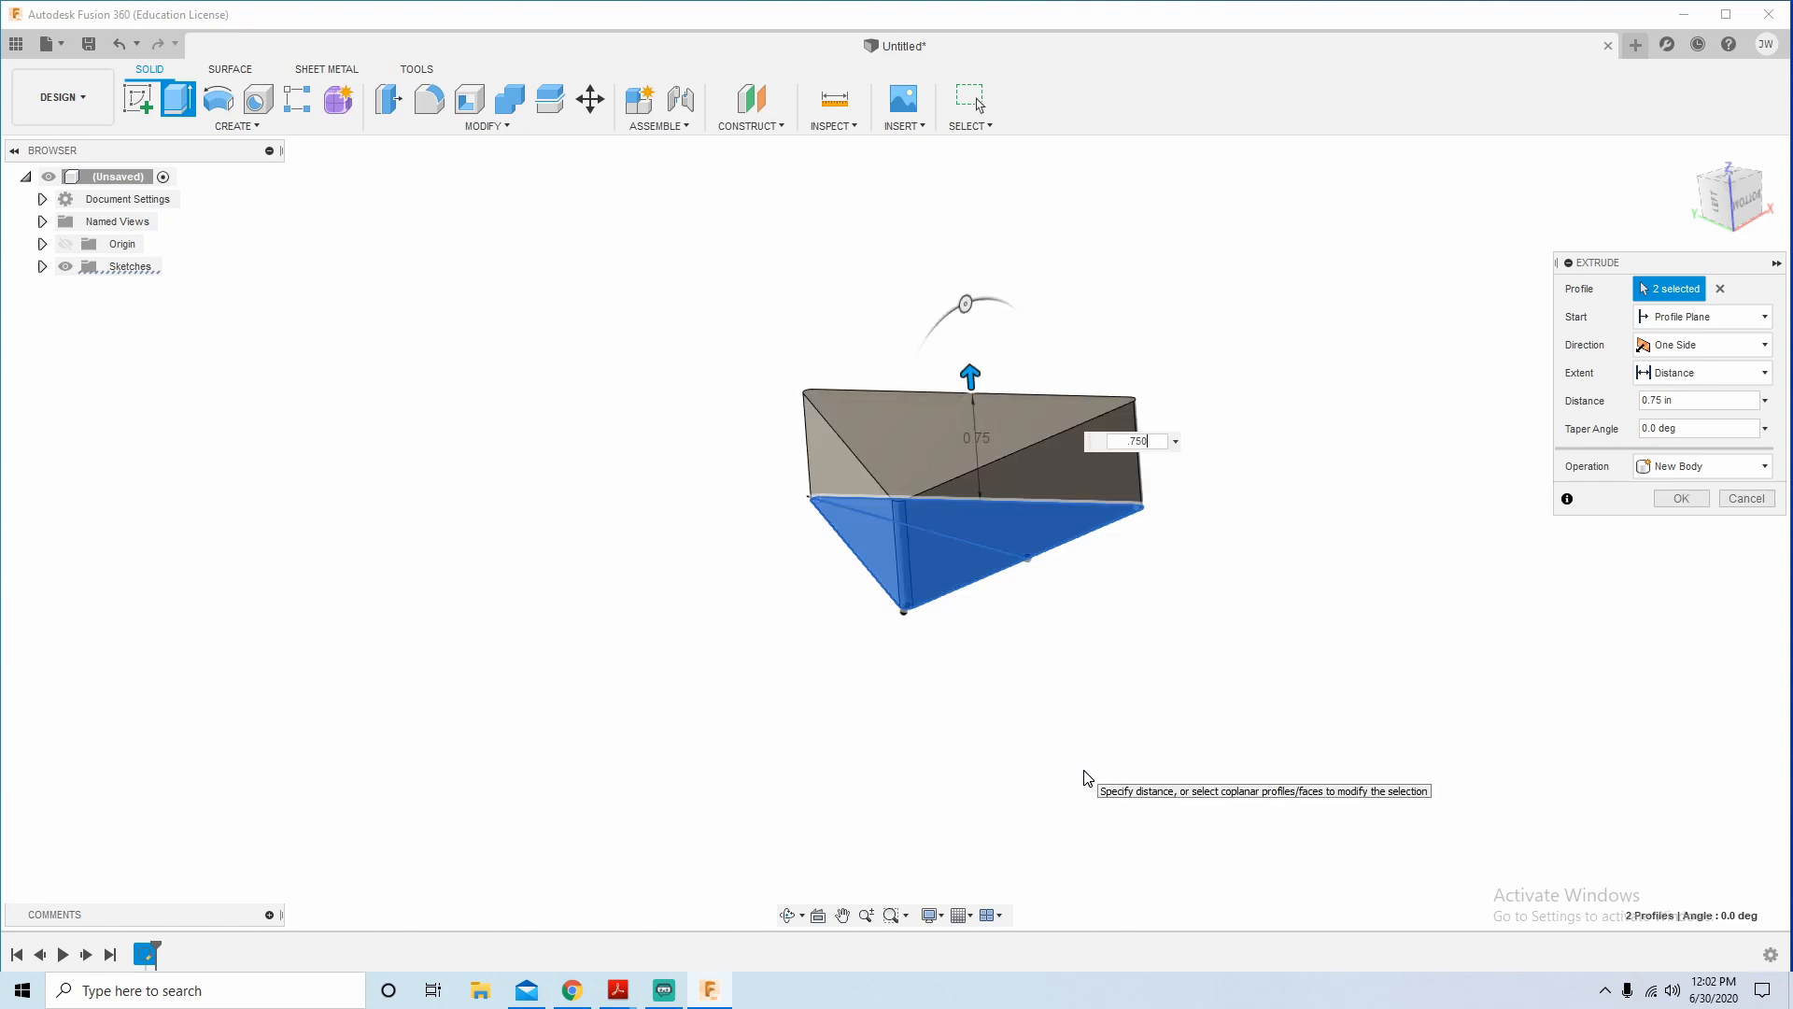
key("Return")
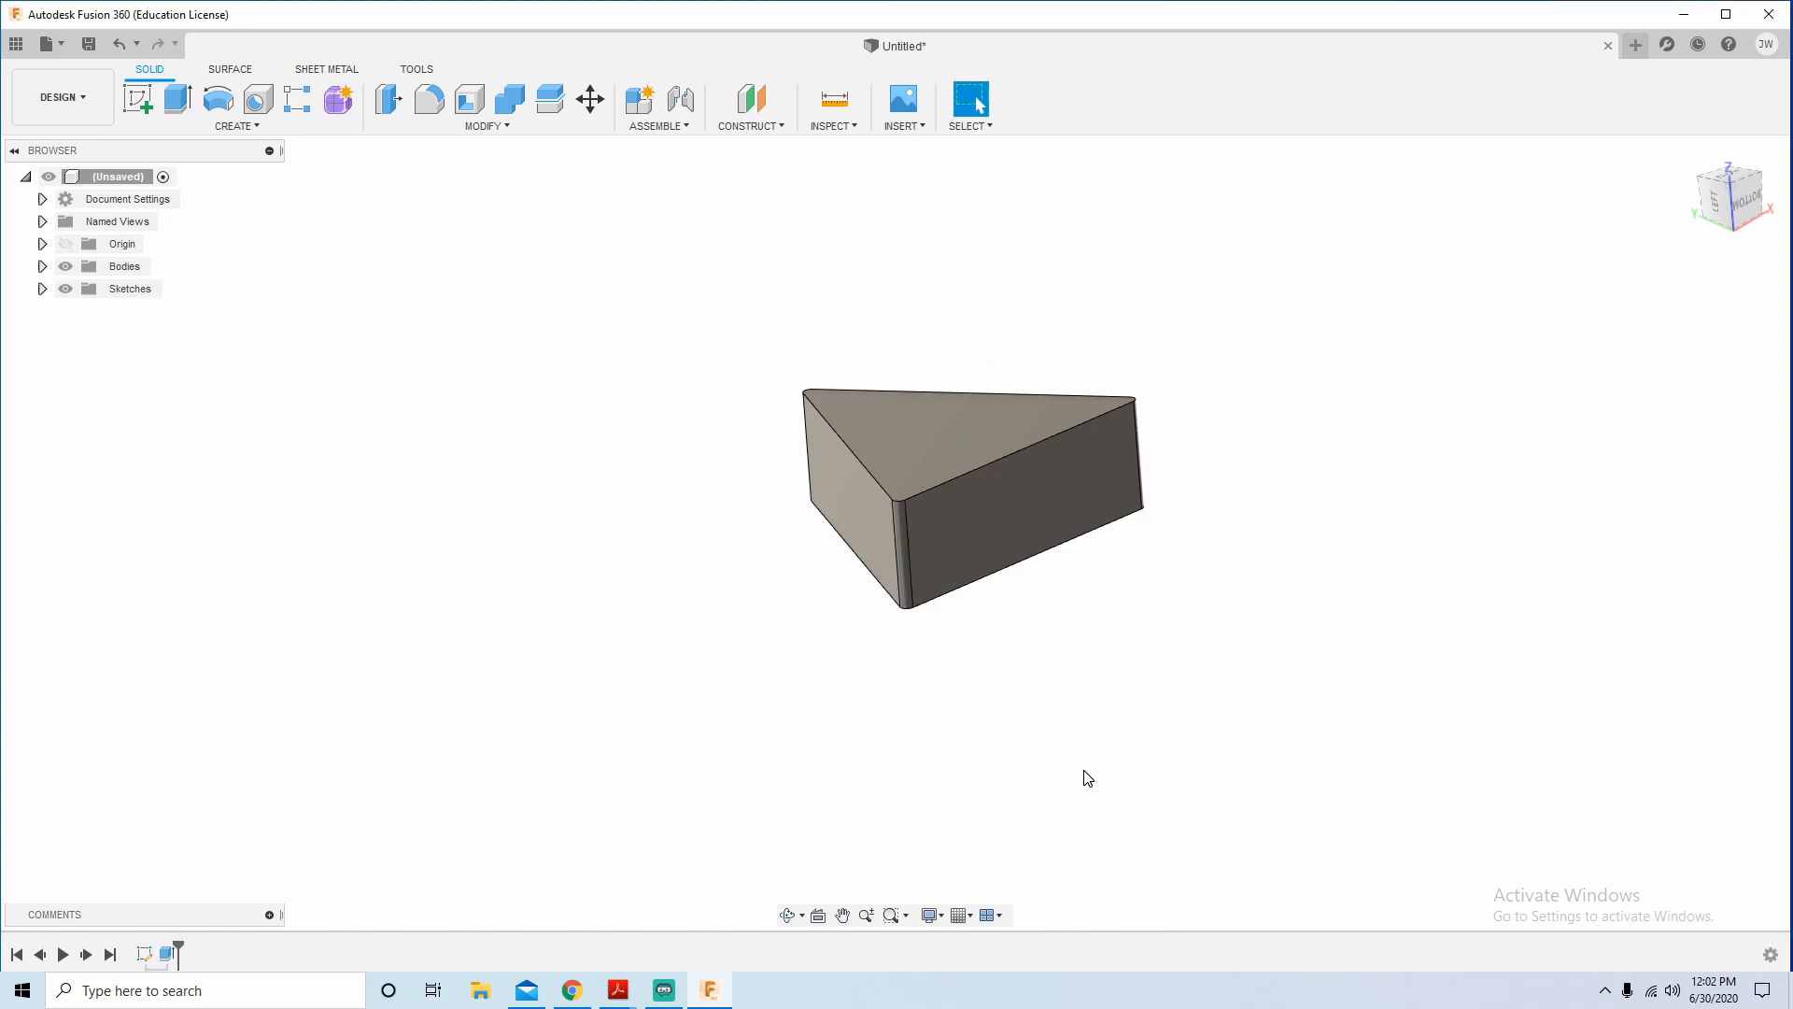
Orient the view to face the front of the triangular block.
middle_click_drag(1074, 577, 1672, 397, "shift")
left_click(1724, 172)
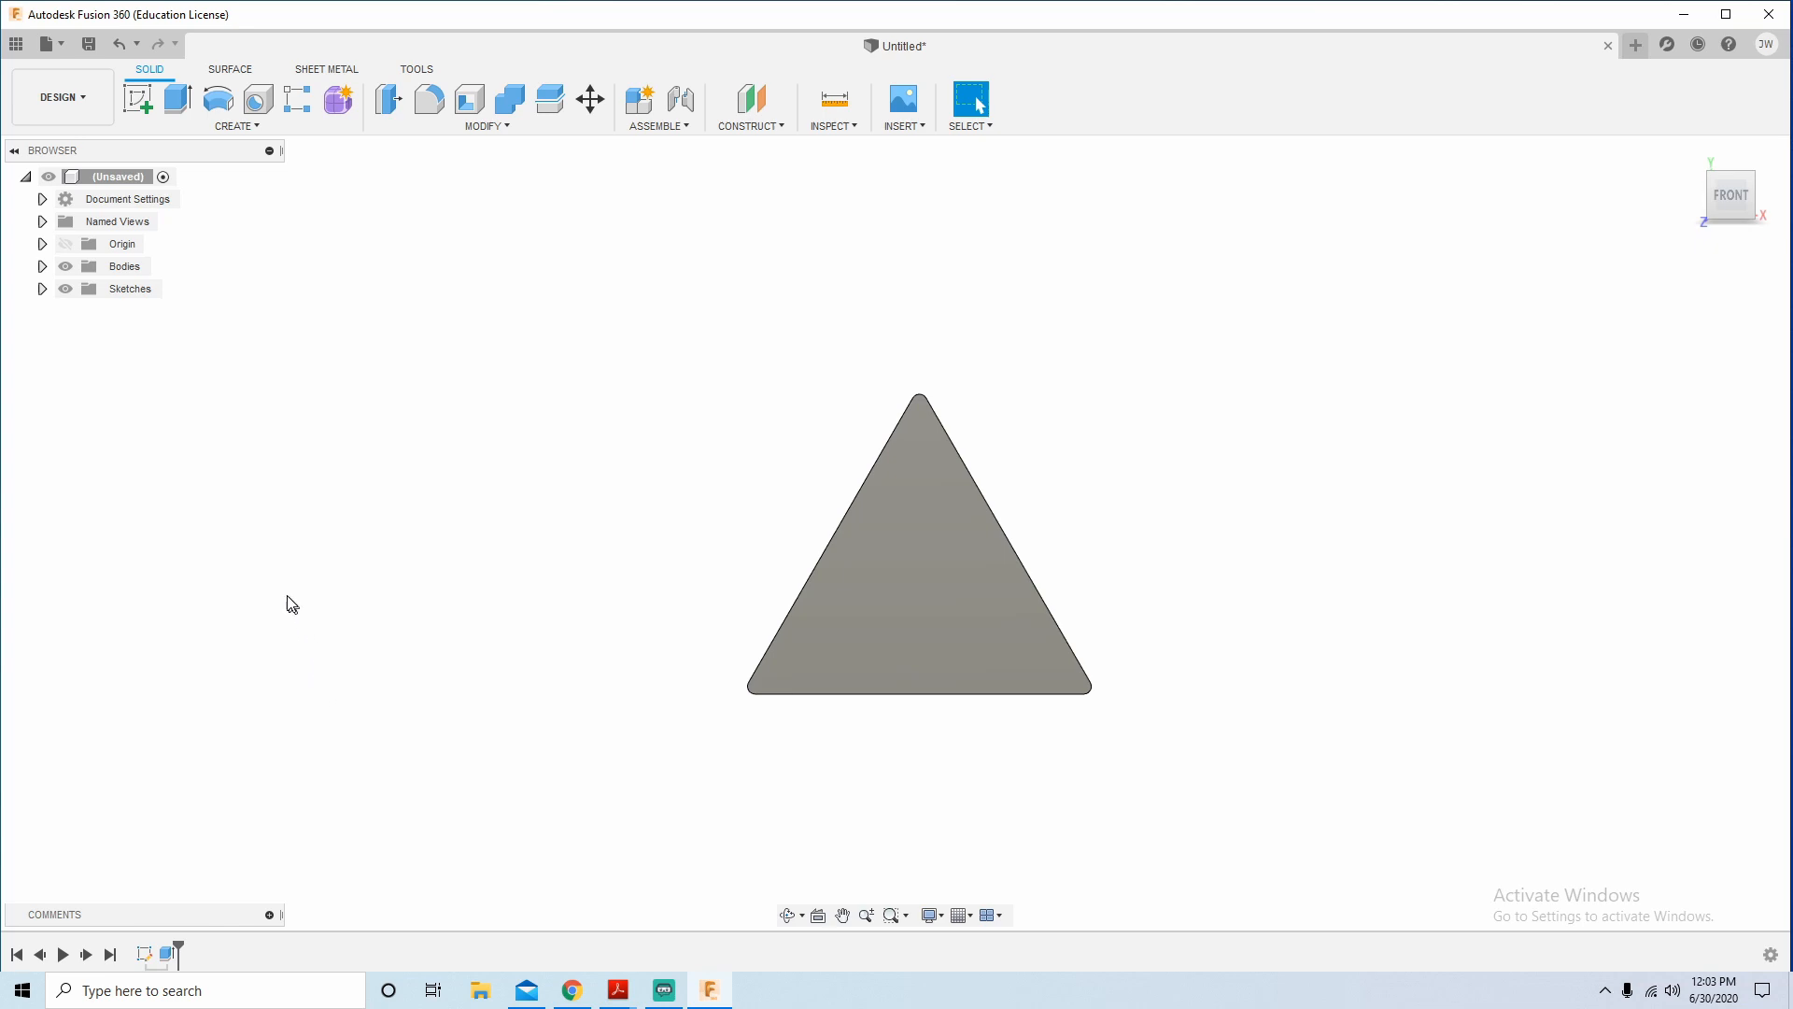
Expand the list of sketches and make the triangle profile sketch, Sketch1, visible again.
left_click(42, 288)
left_click(135, 313)
left_click(82, 311)
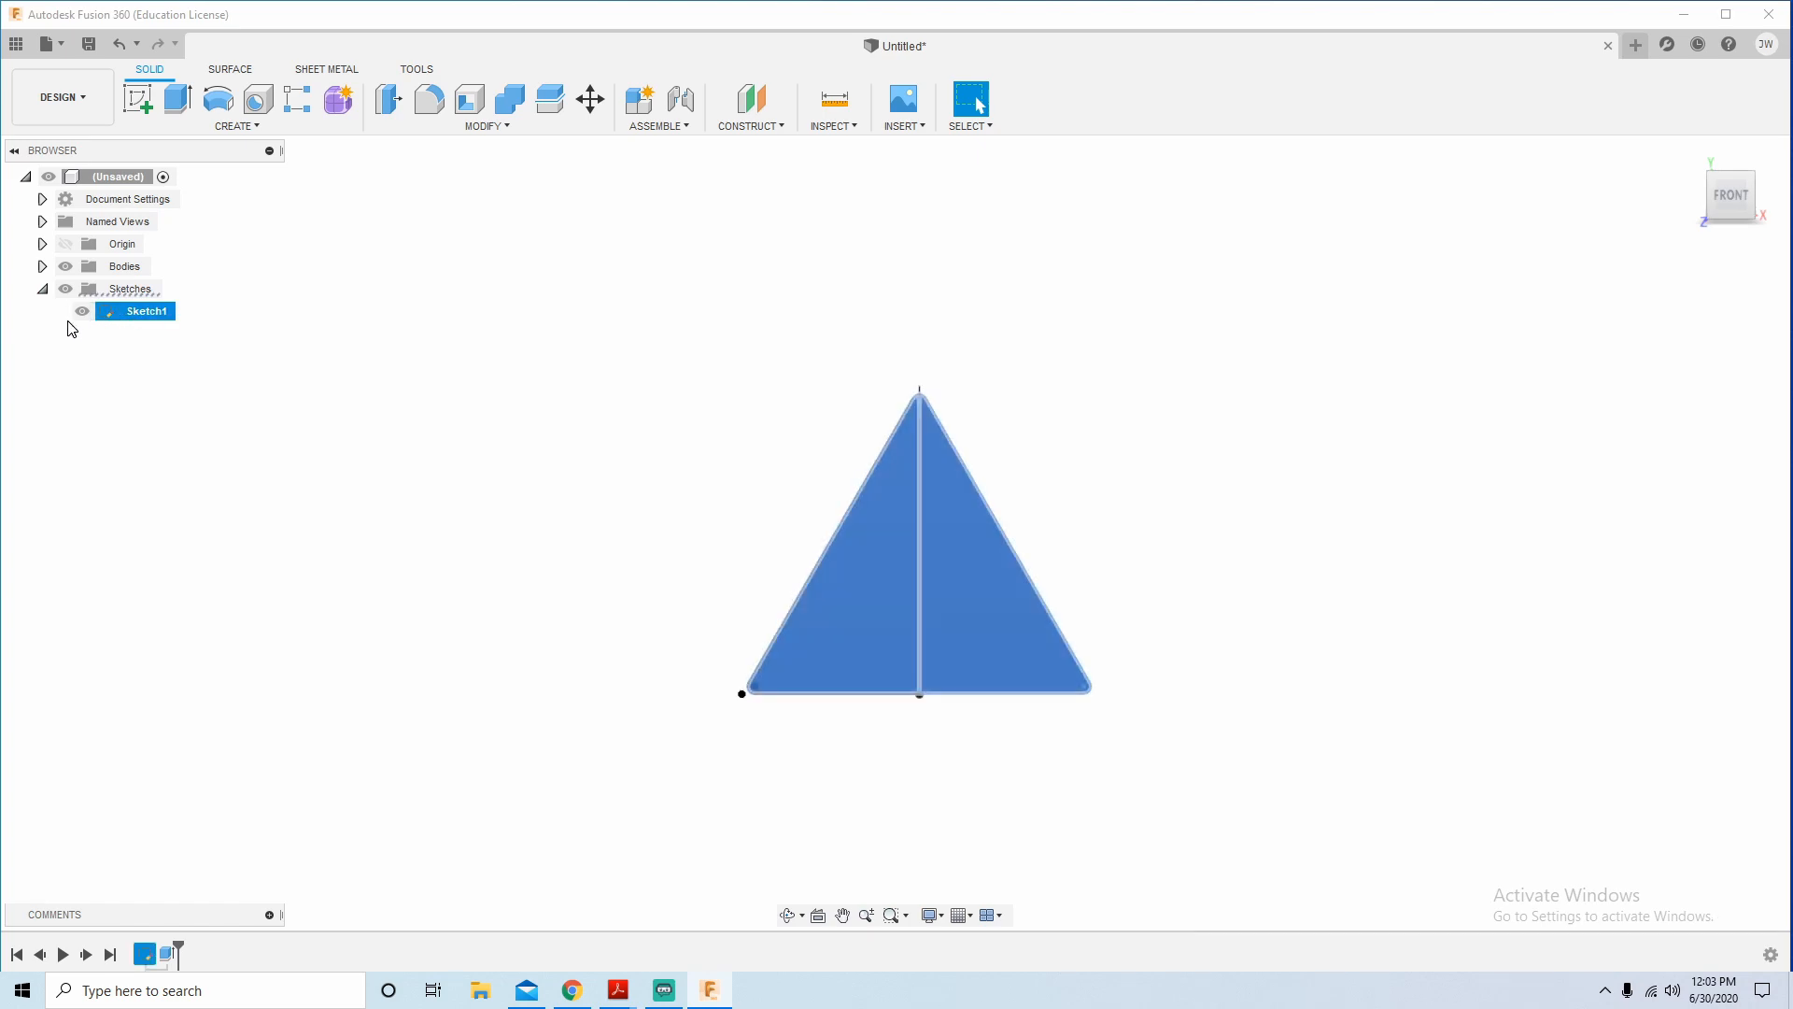
left_click(344, 399)
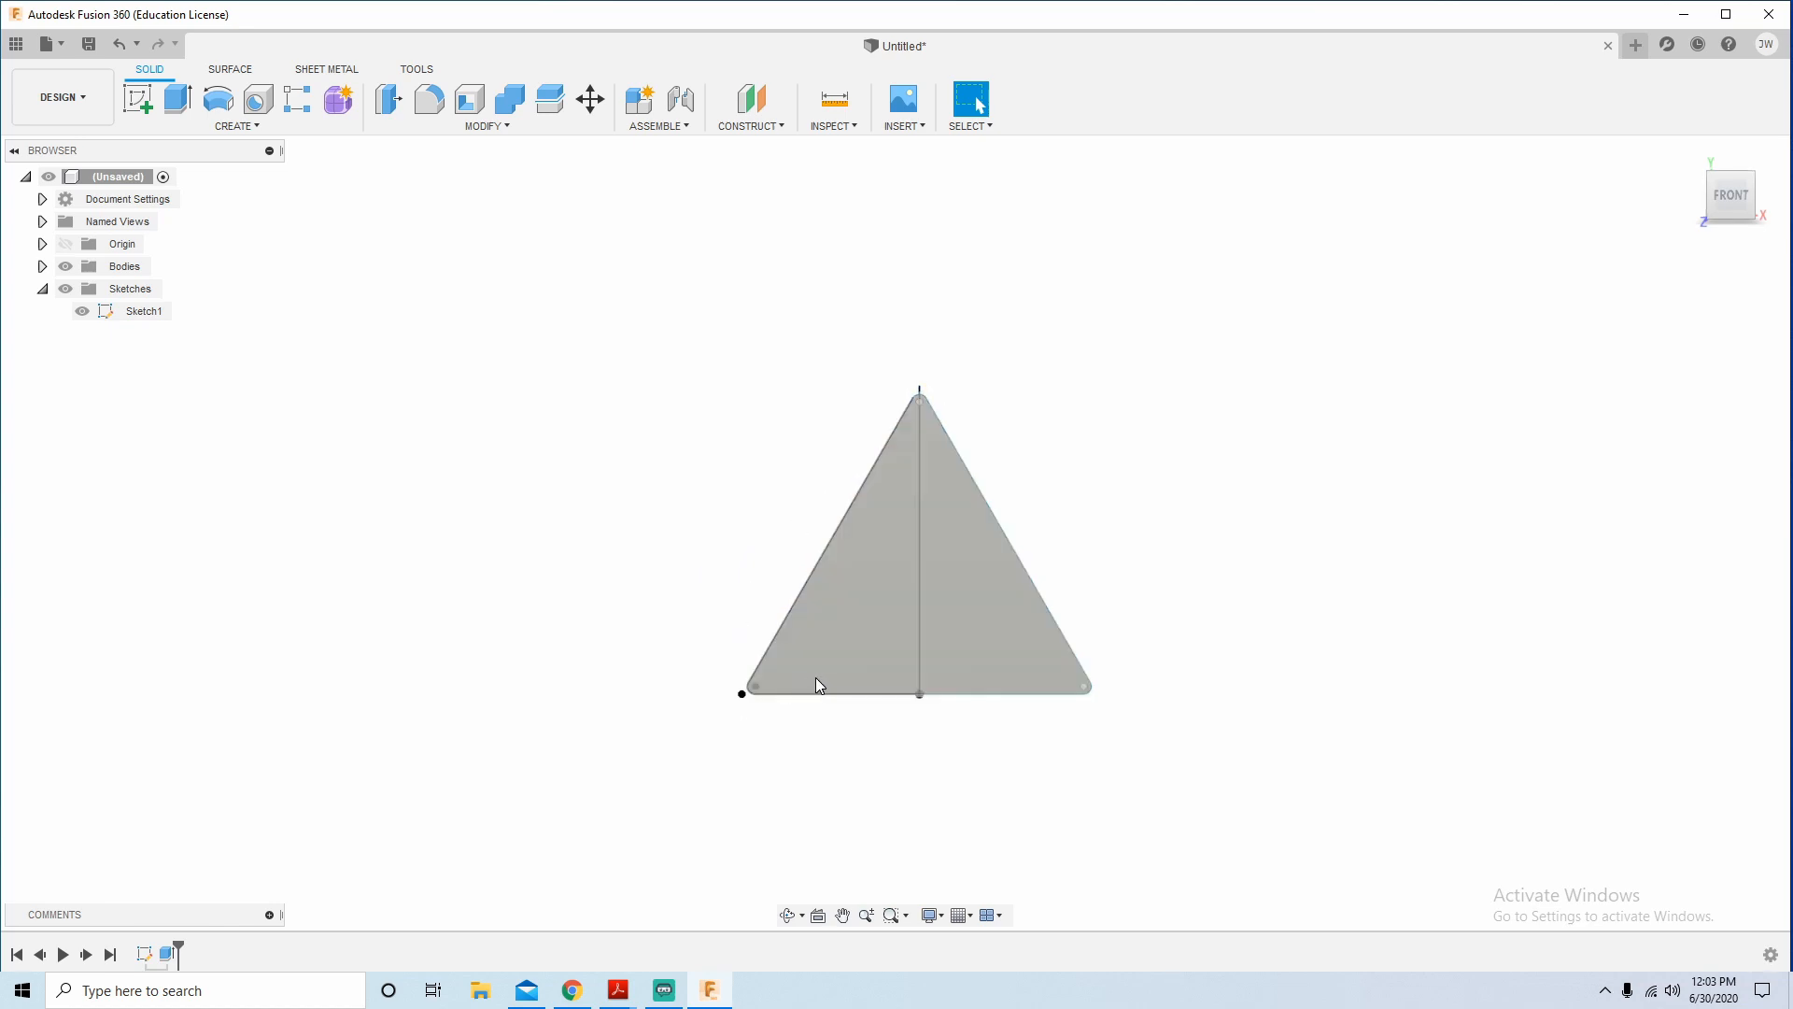
Start a new sketch on the front face of the triangular block, ready for drawing lines.
scroll(941, 488, "up", 5)
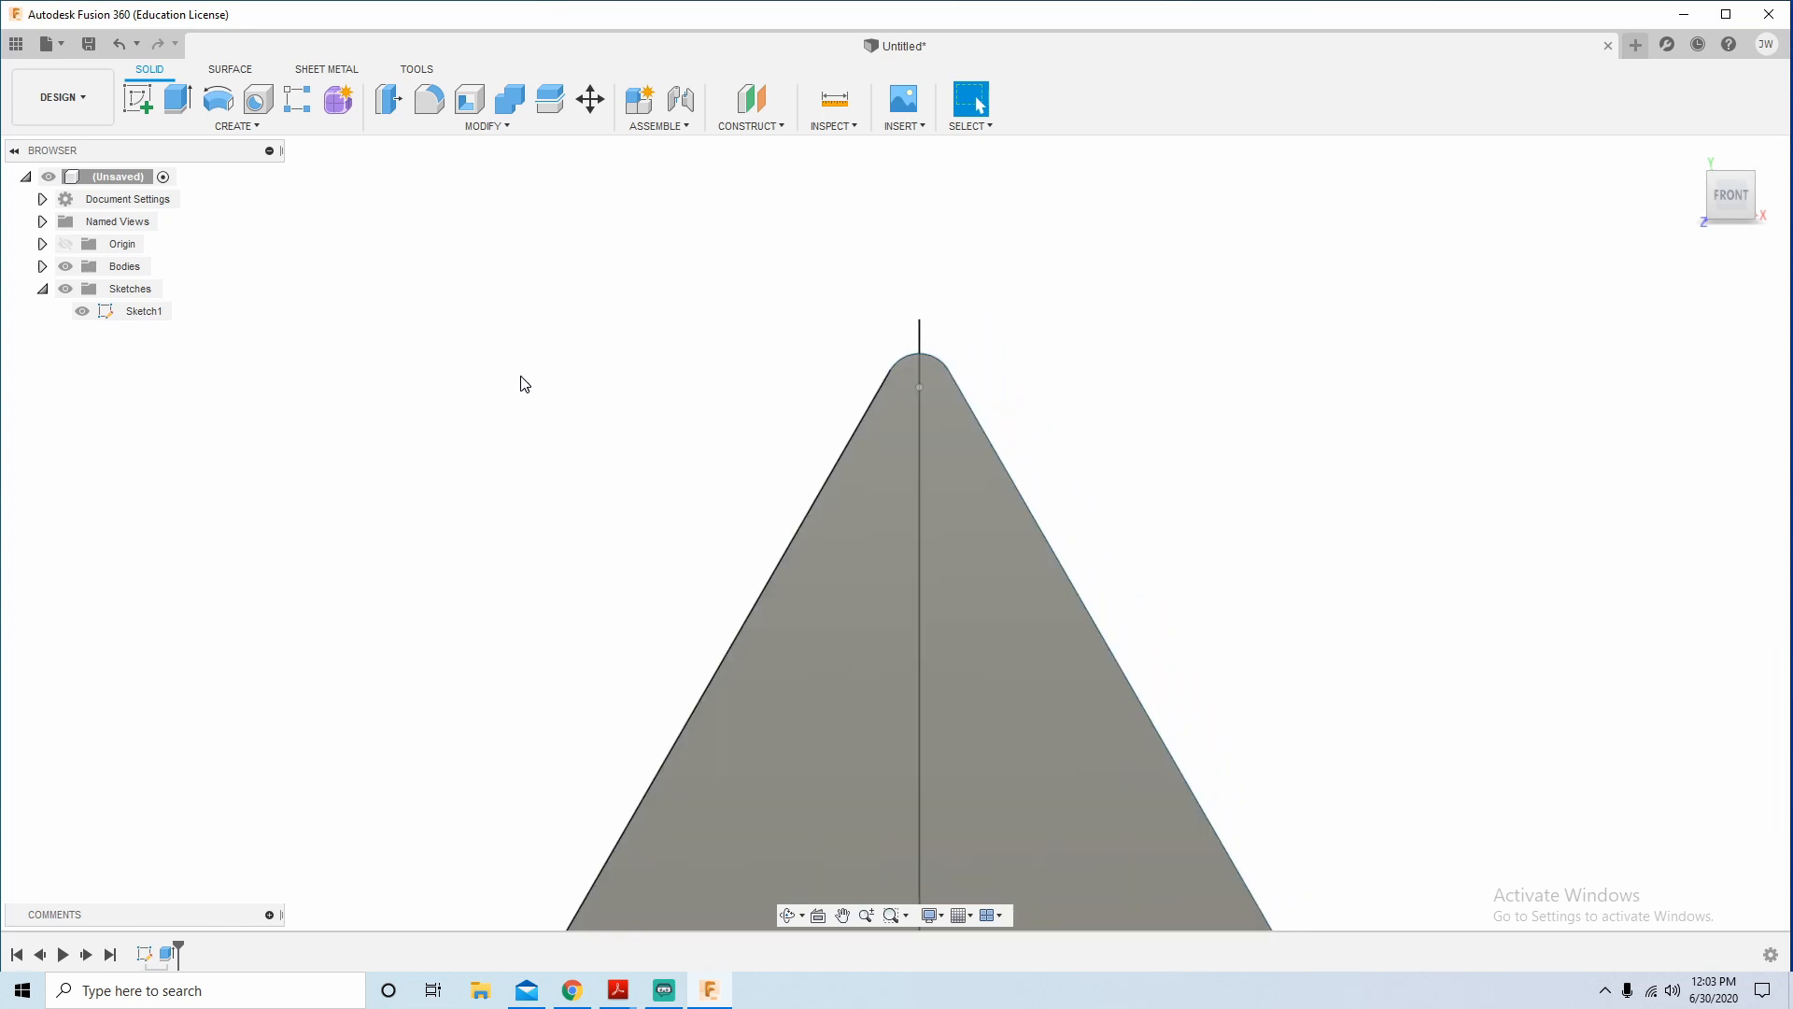
key("l")
left_click(920, 323)
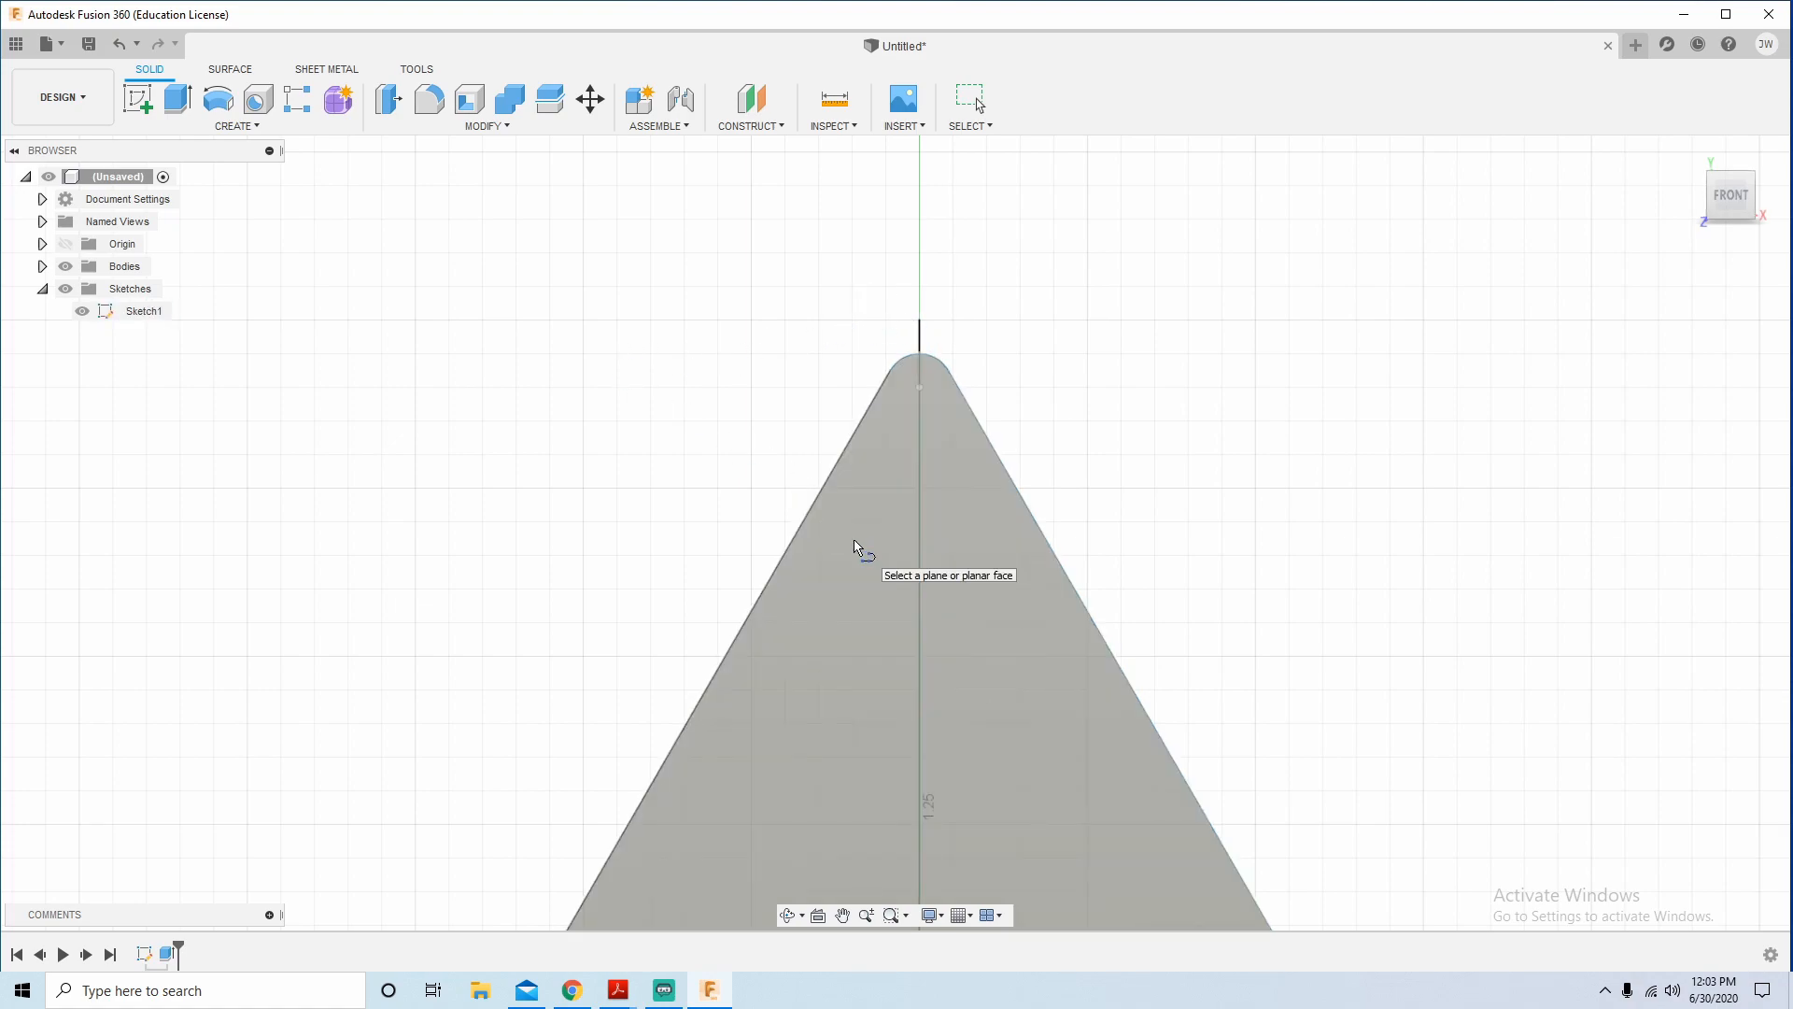
left_click(851, 551)
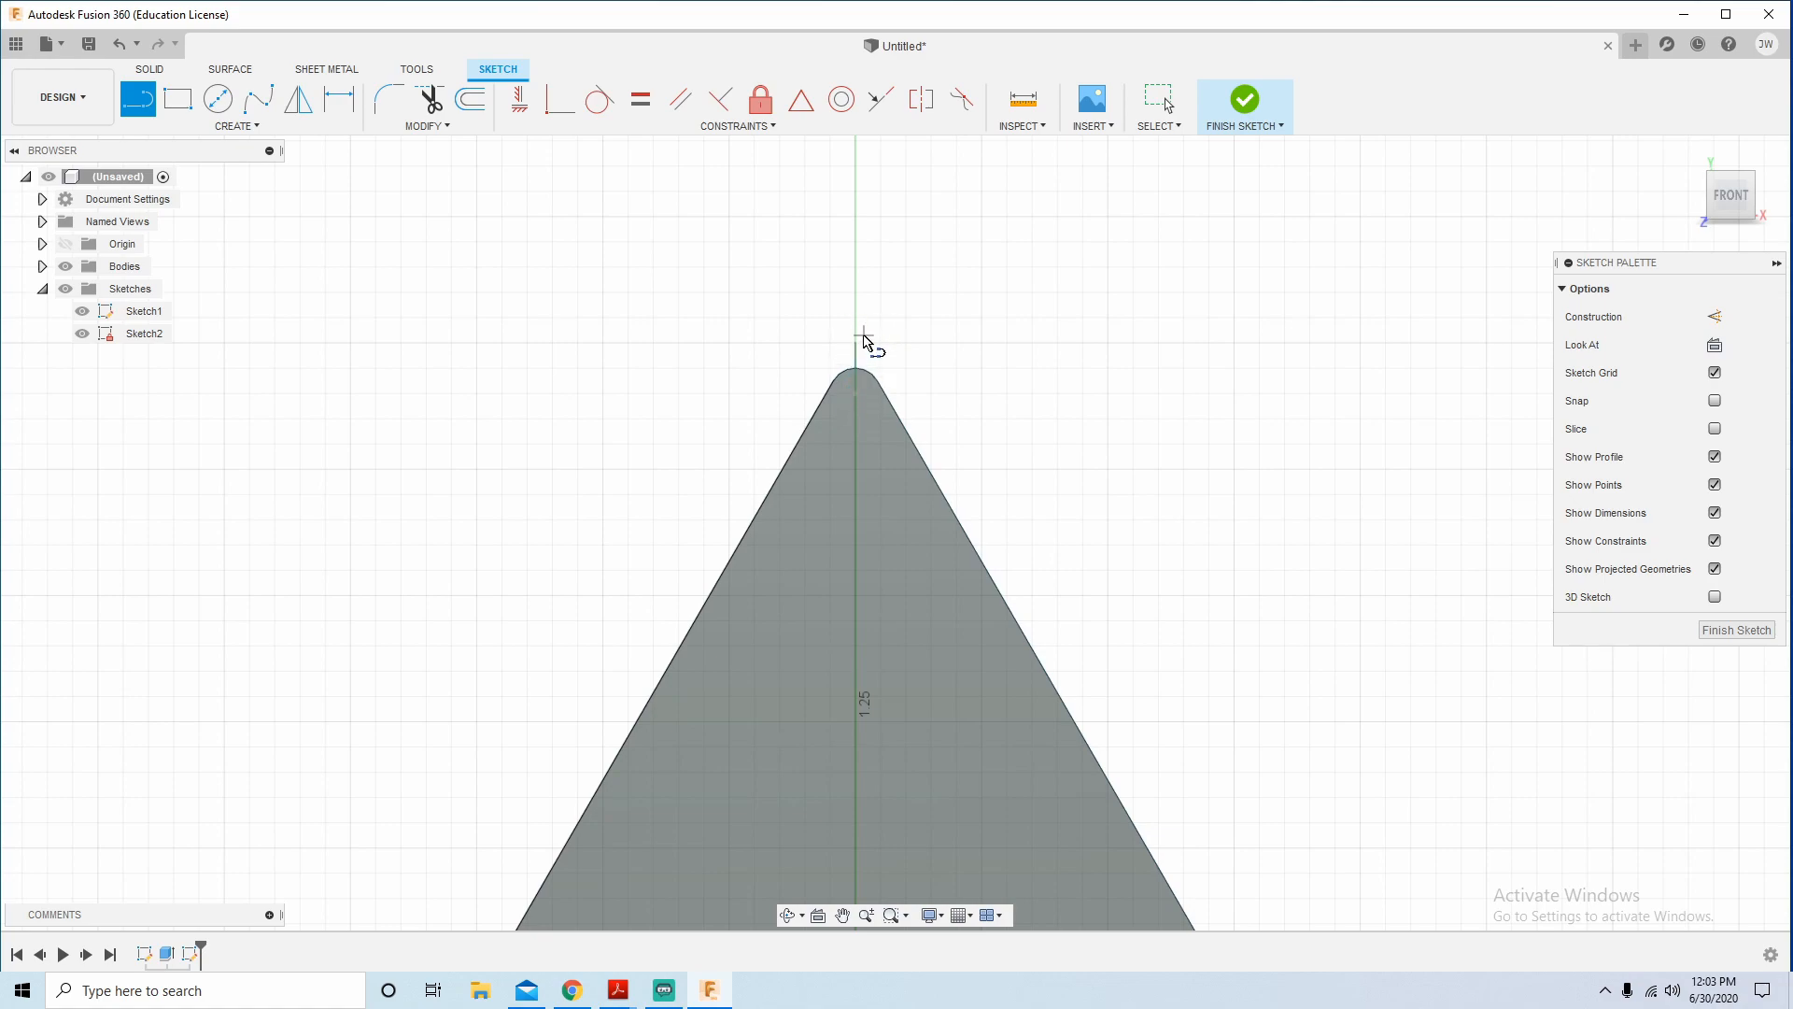
Draw two lines along the slanted edges that meet at the sharp apex above the rounded top corner, the left one about 0.2 in long.
scroll(854, 344, "up", 6)
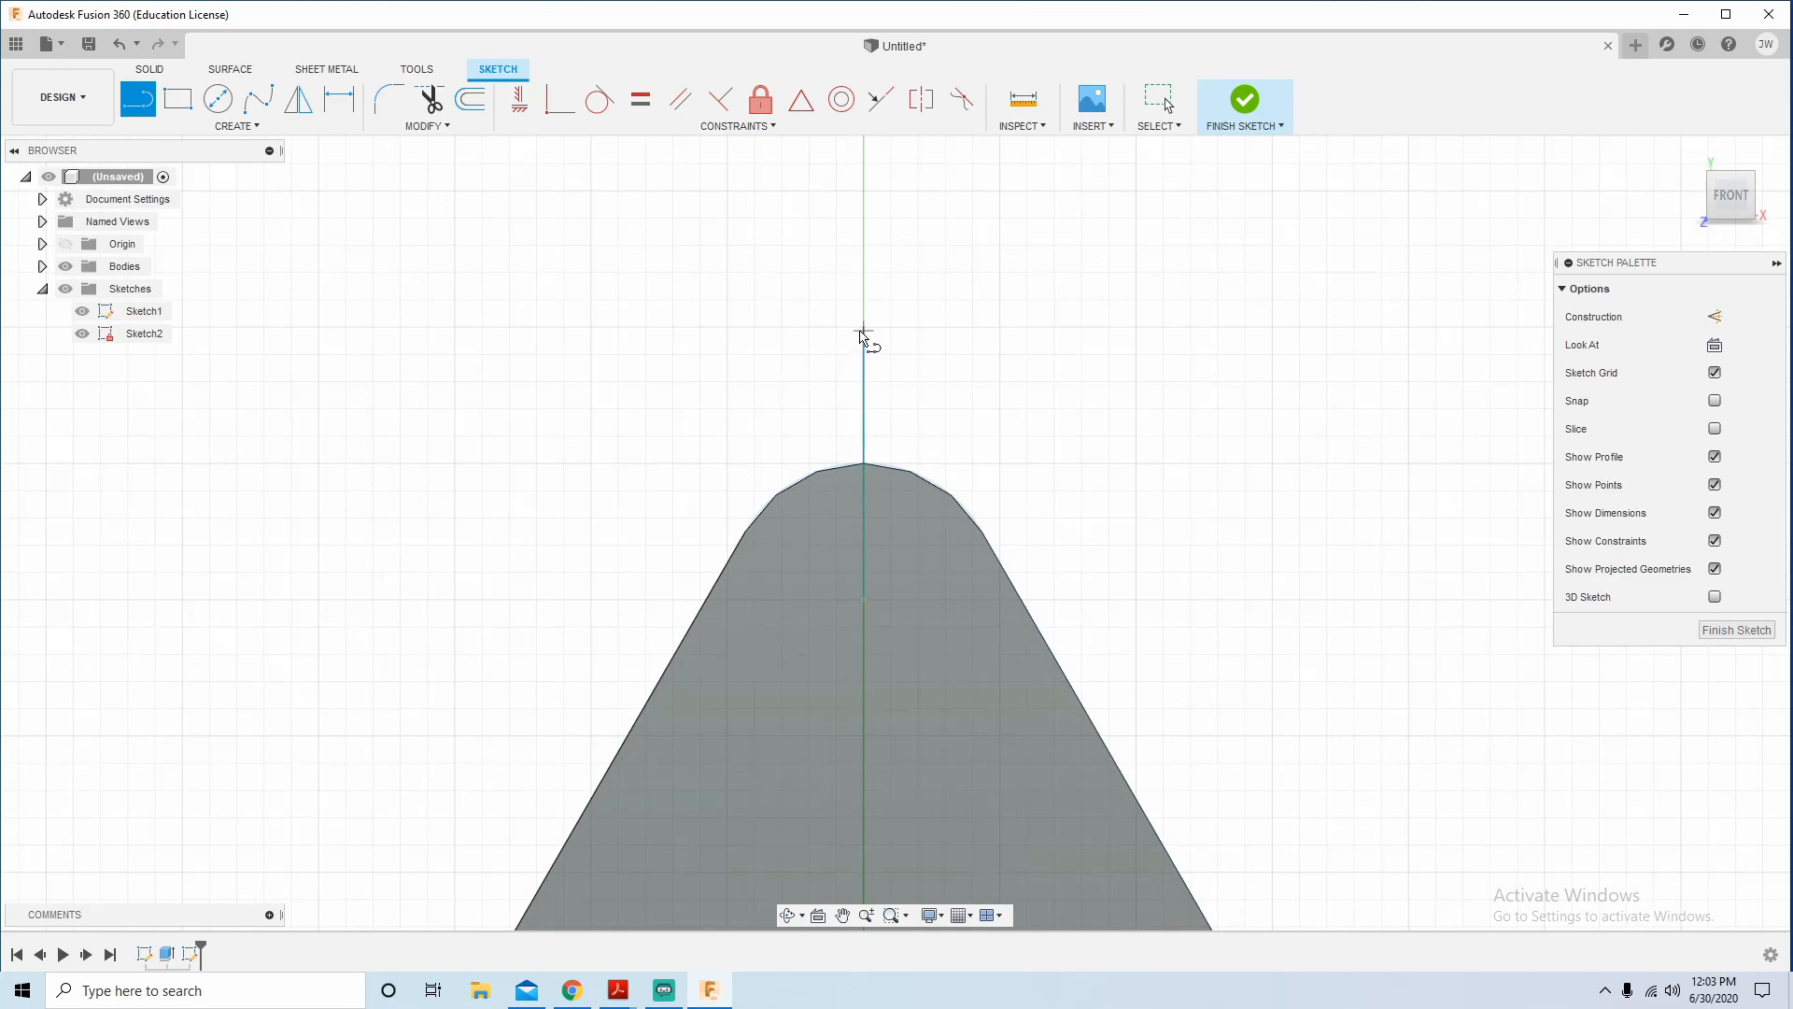
scroll(701, 565, "down", 1)
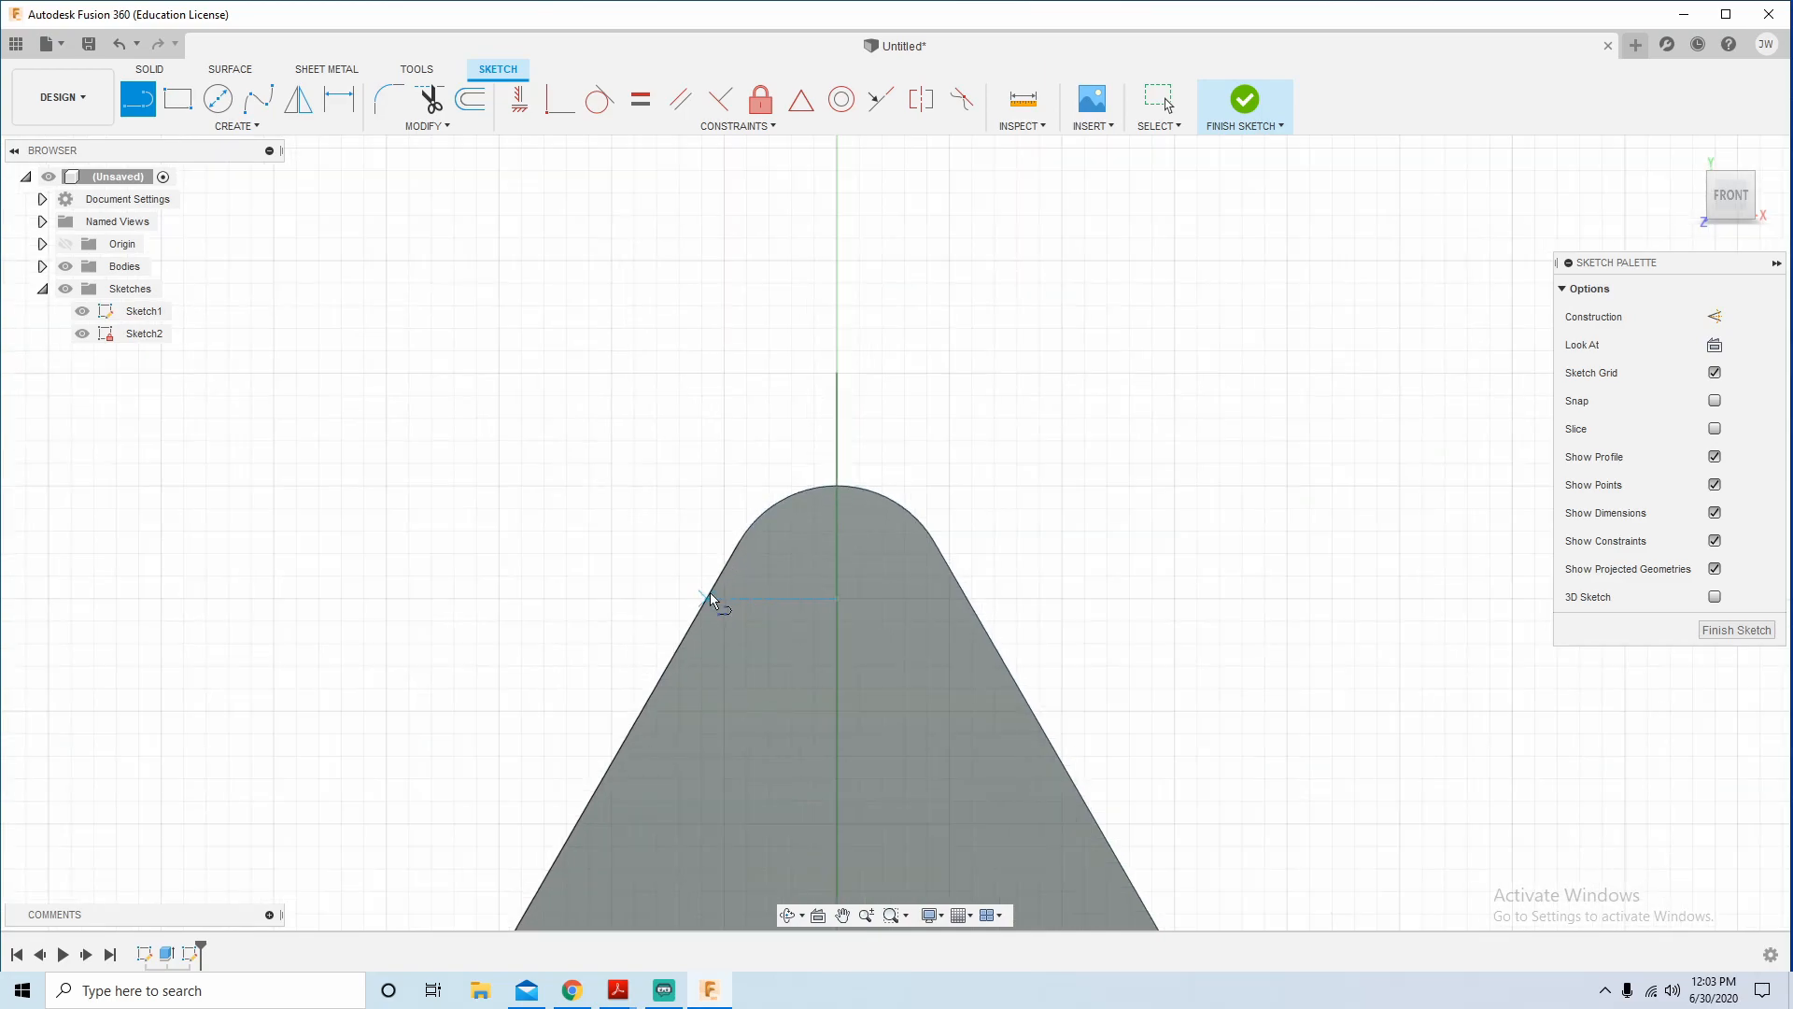
left_click(609, 767)
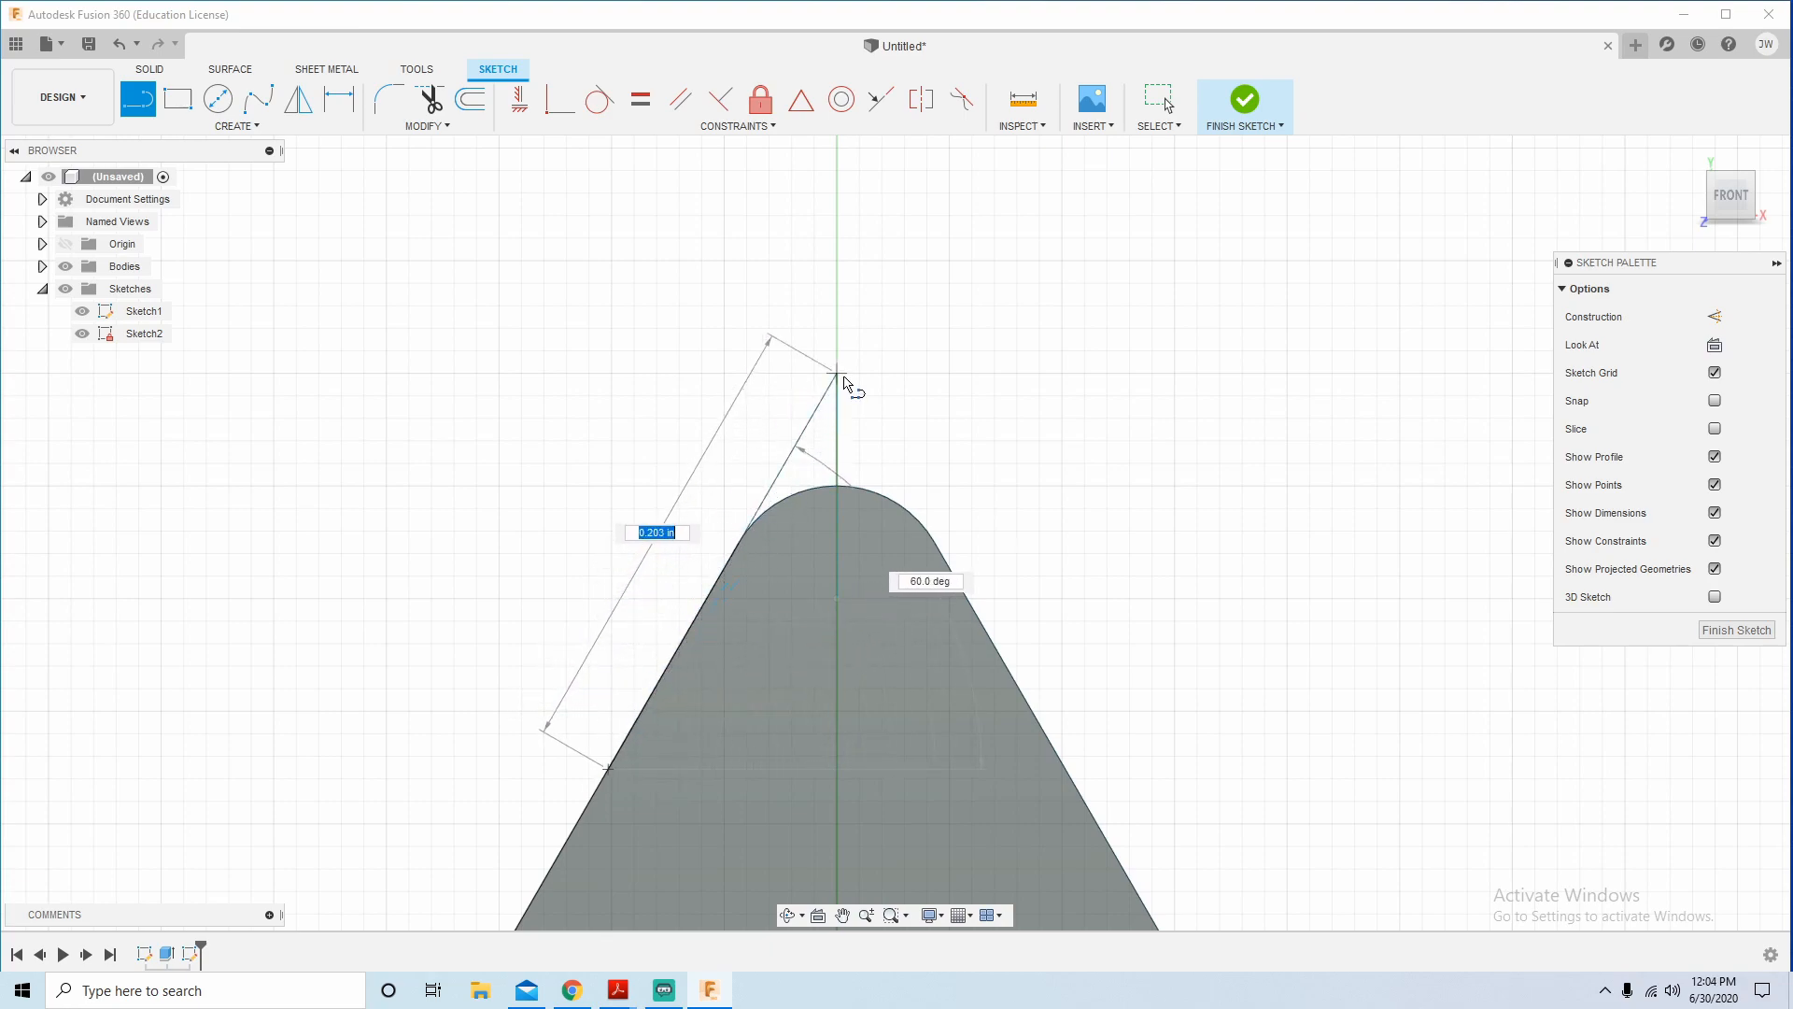
left_click(837, 374)
left_click(1034, 717)
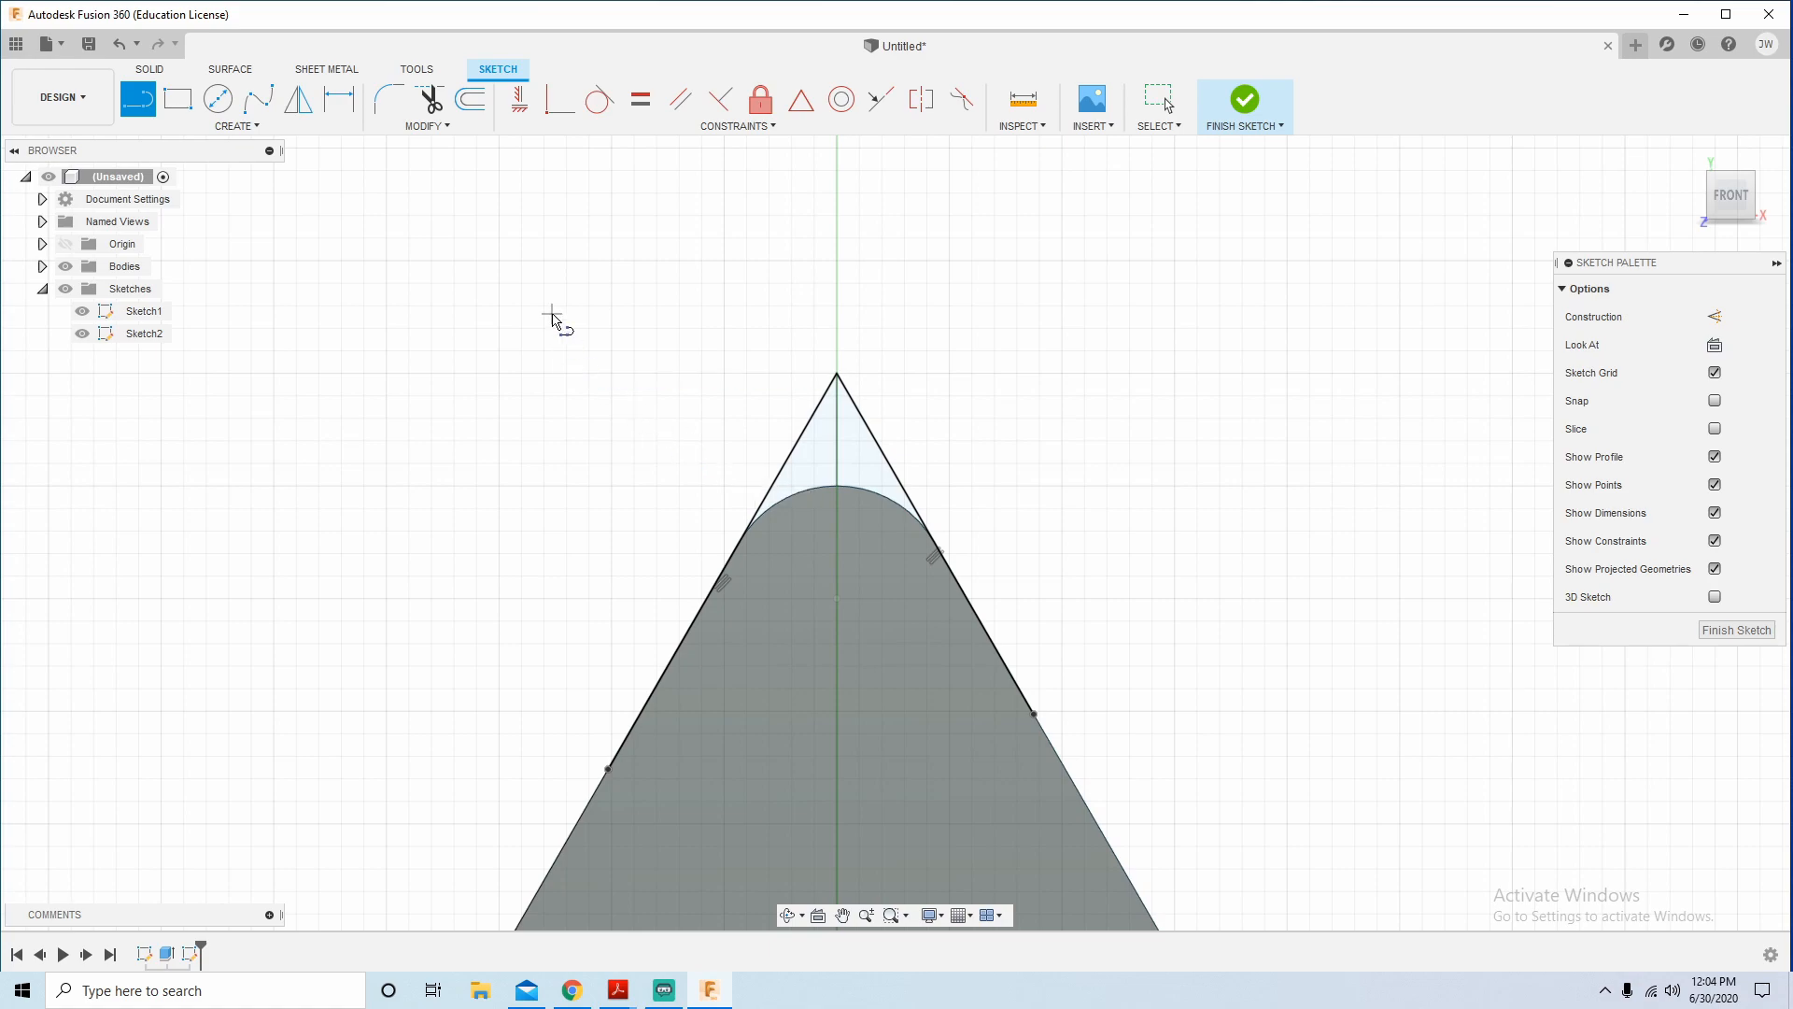
Draw a 1.637 in vertical reference line upward from the origin at the midpoint of the triangle's base.
scroll(550, 297, "down", 2)
scroll(927, 467, "down", 5)
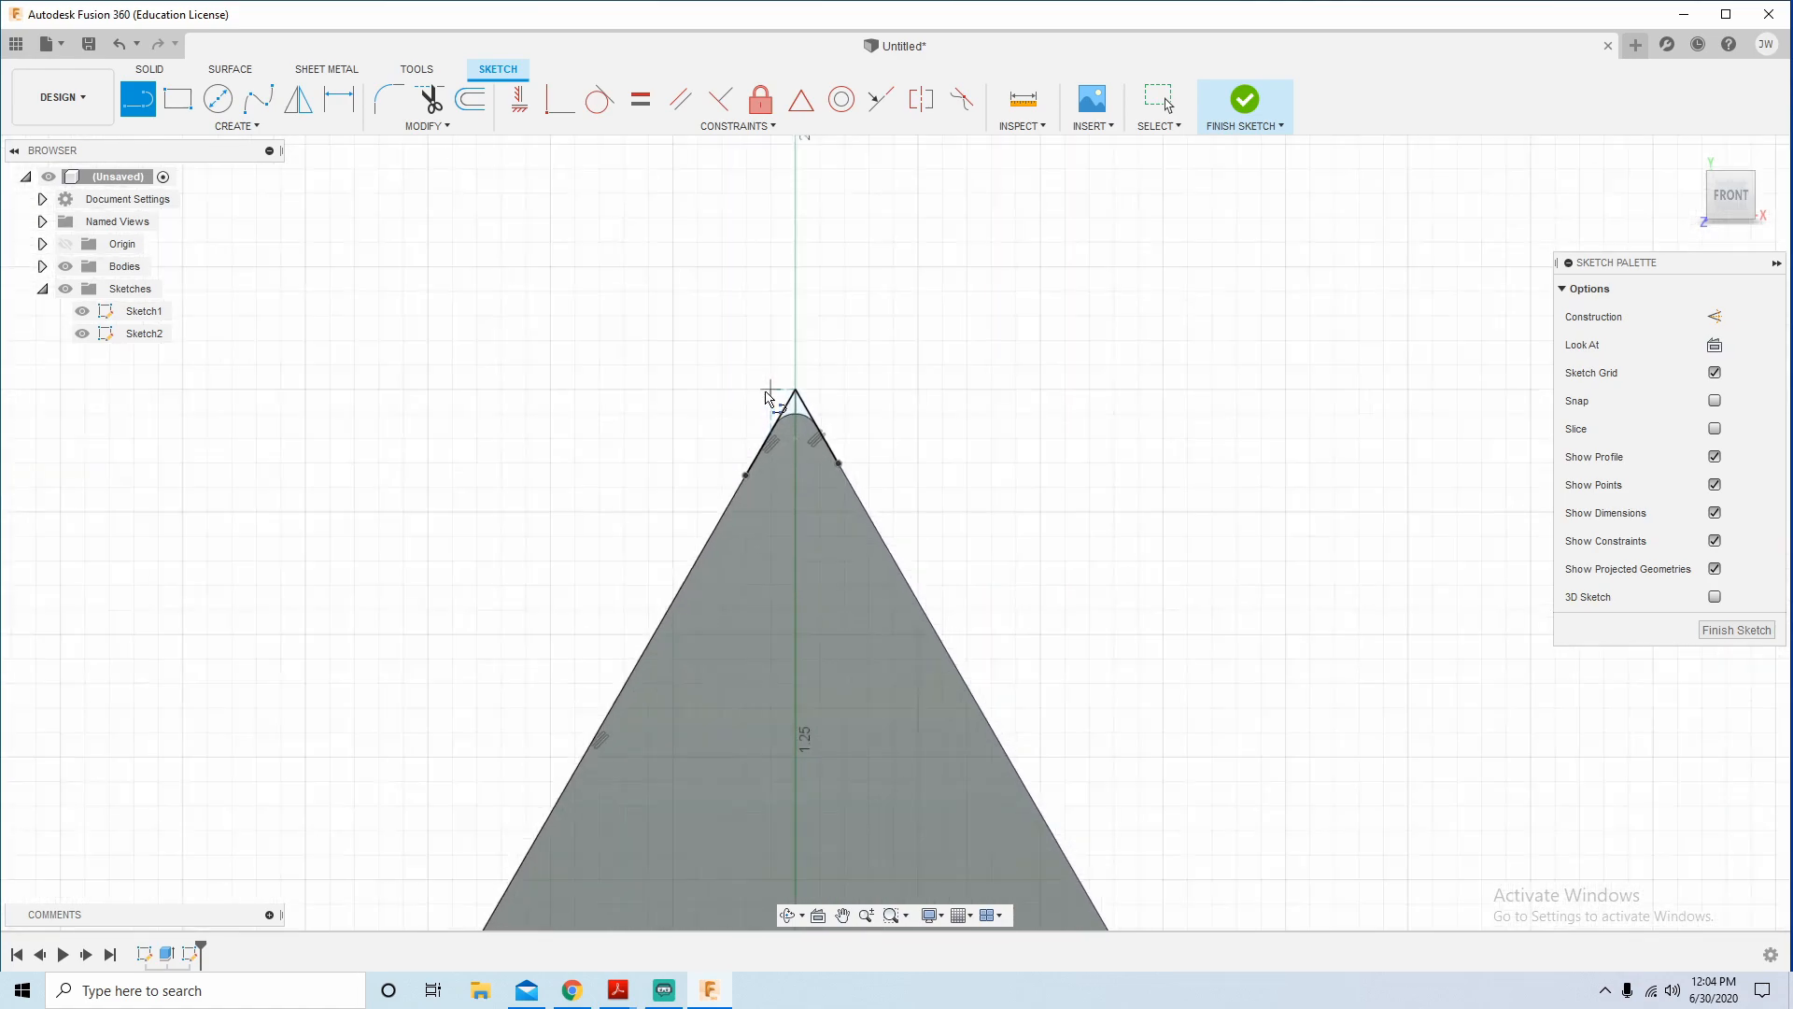
left_click(922, 702)
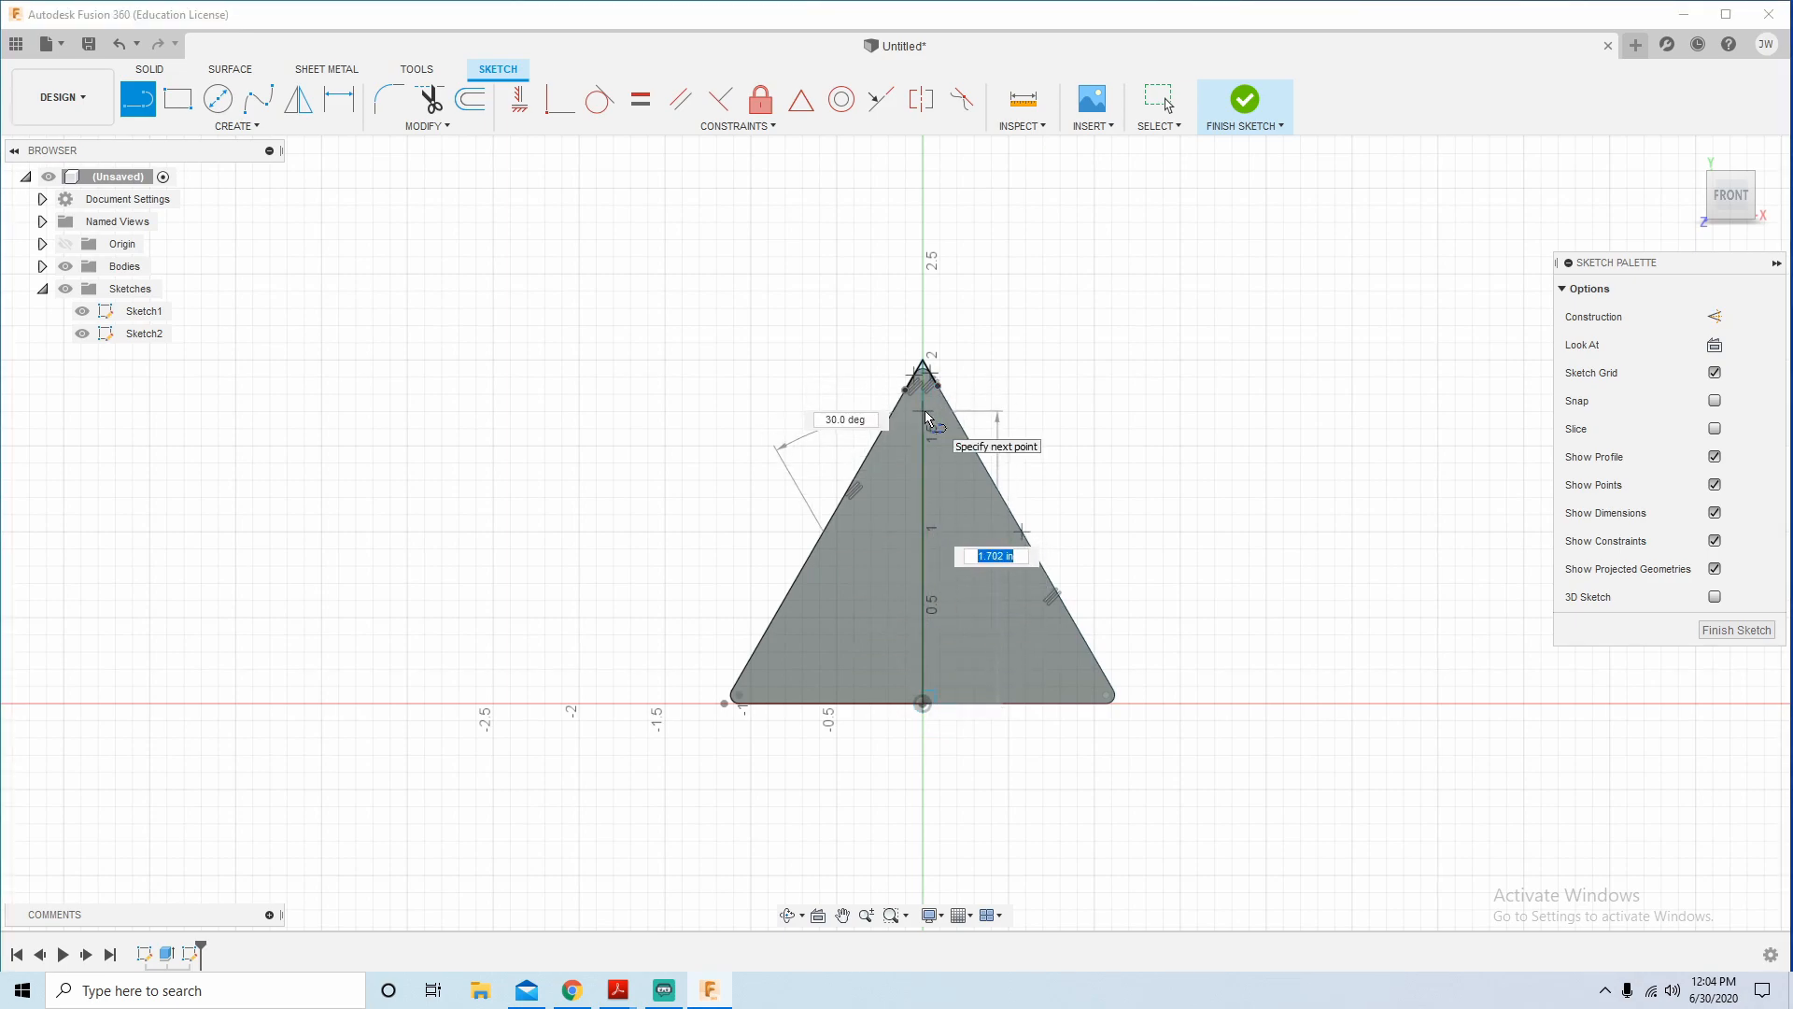
type("1.63")
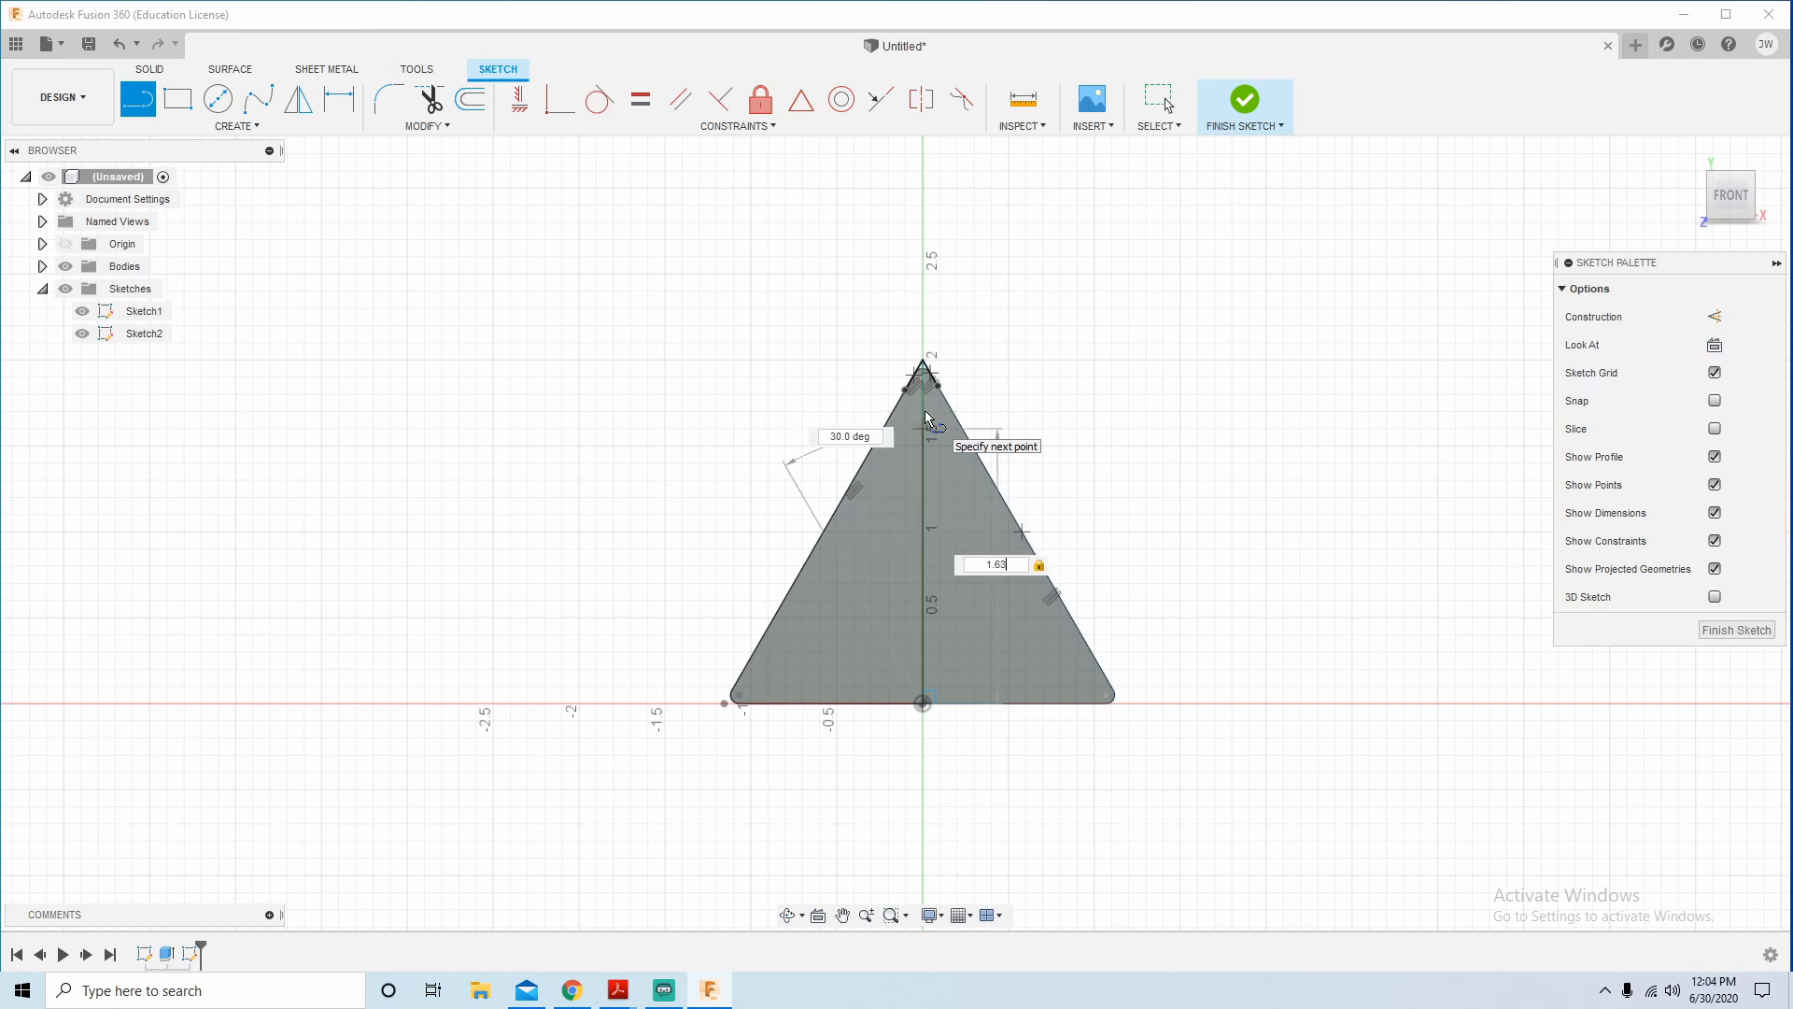
key("Tab")
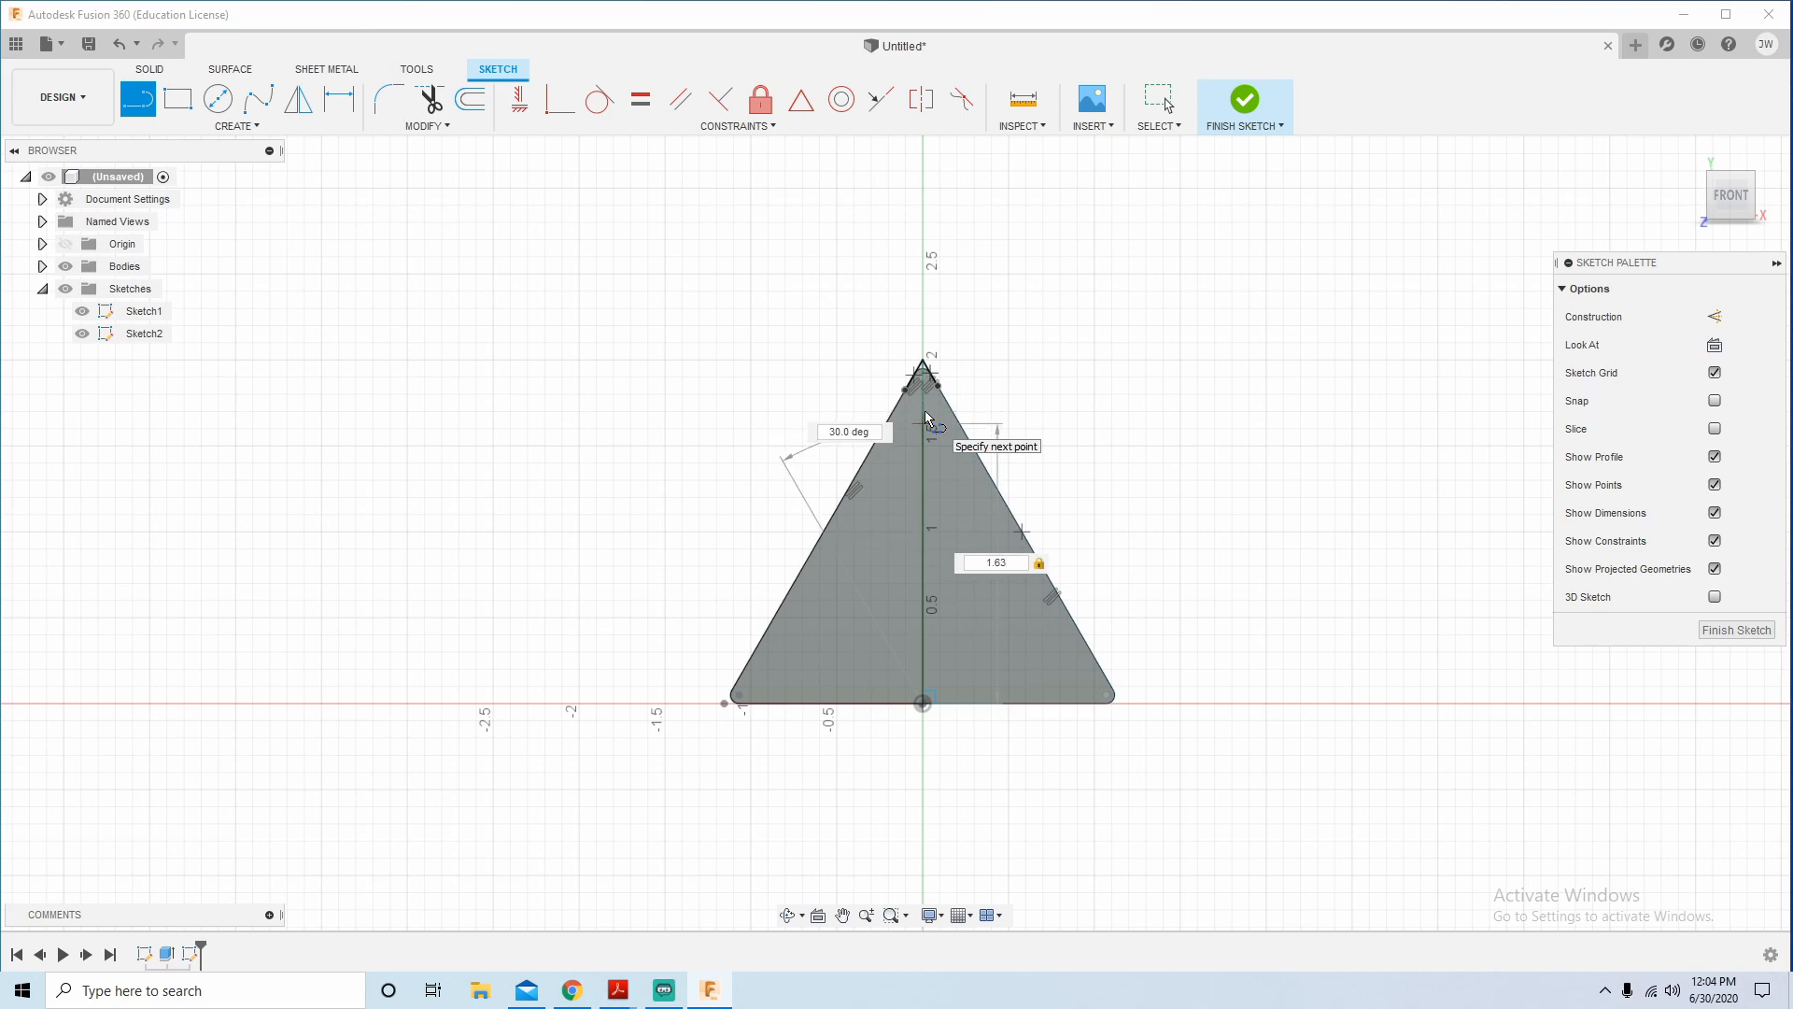
key("Return")
key("Escape")
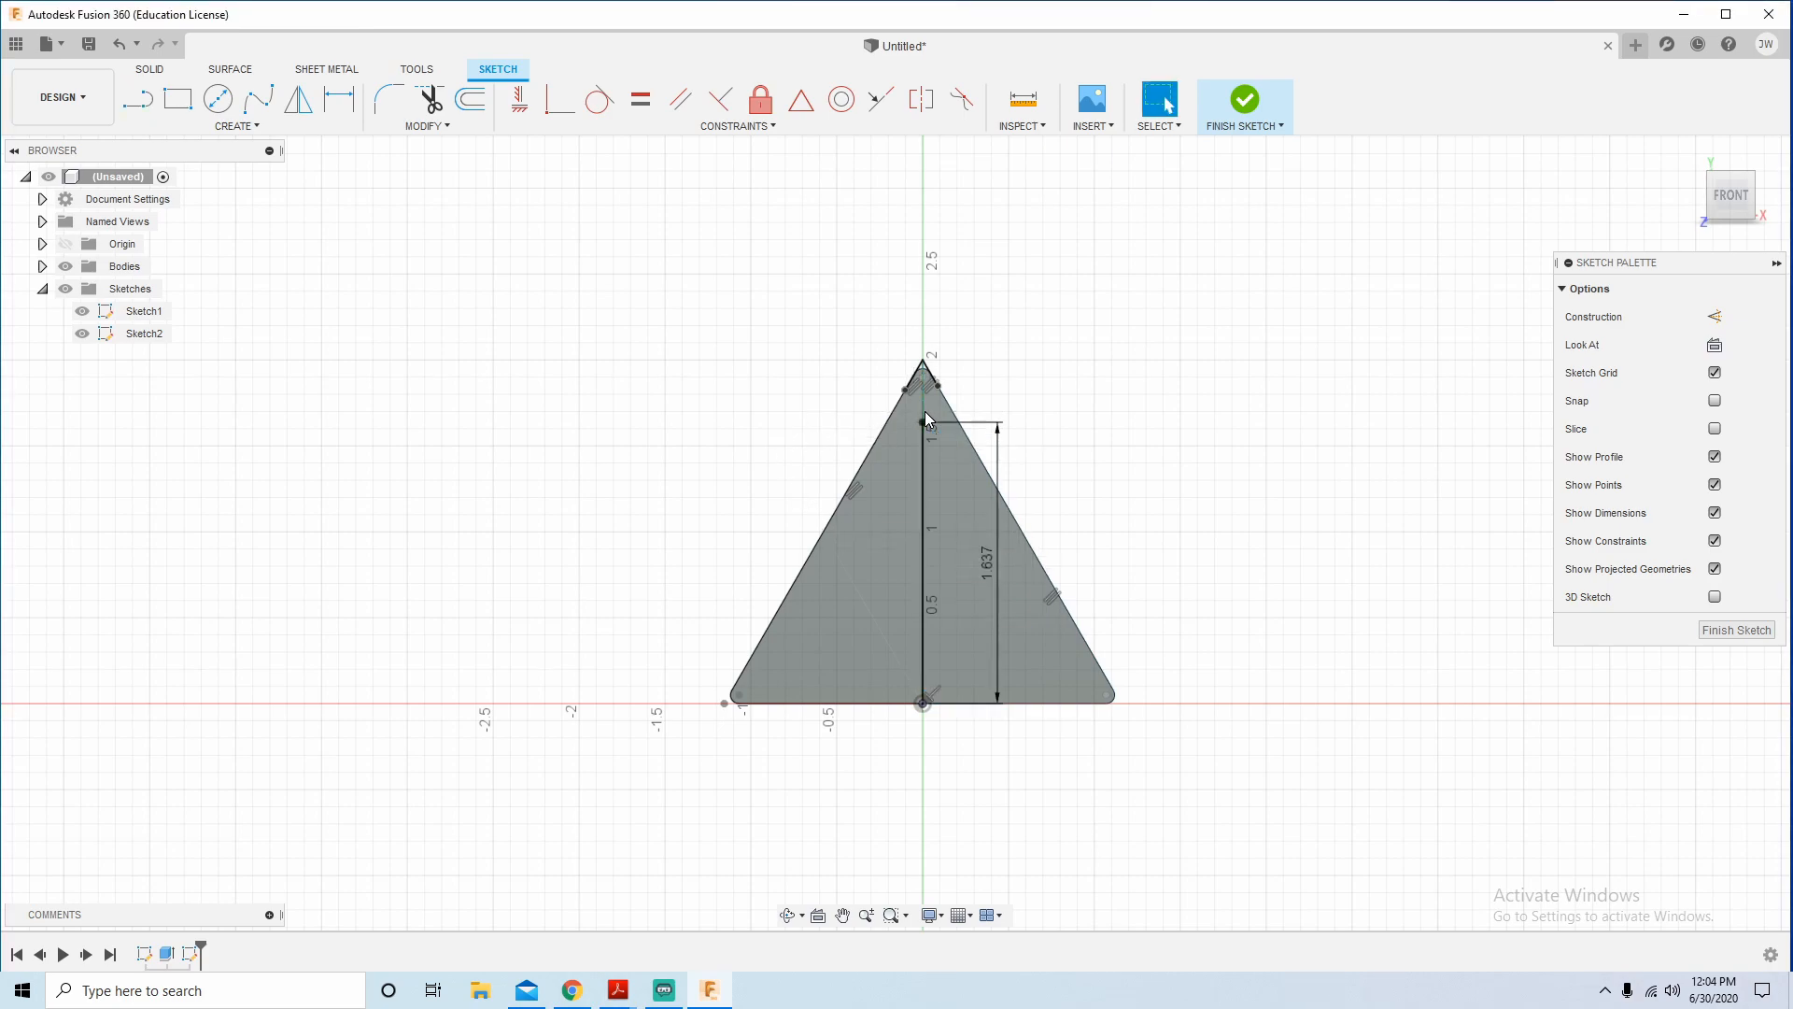
Draw a horizontal line along the base that extends past the triangle's rounded lower-left corner.
scroll(938, 412, "up", 5)
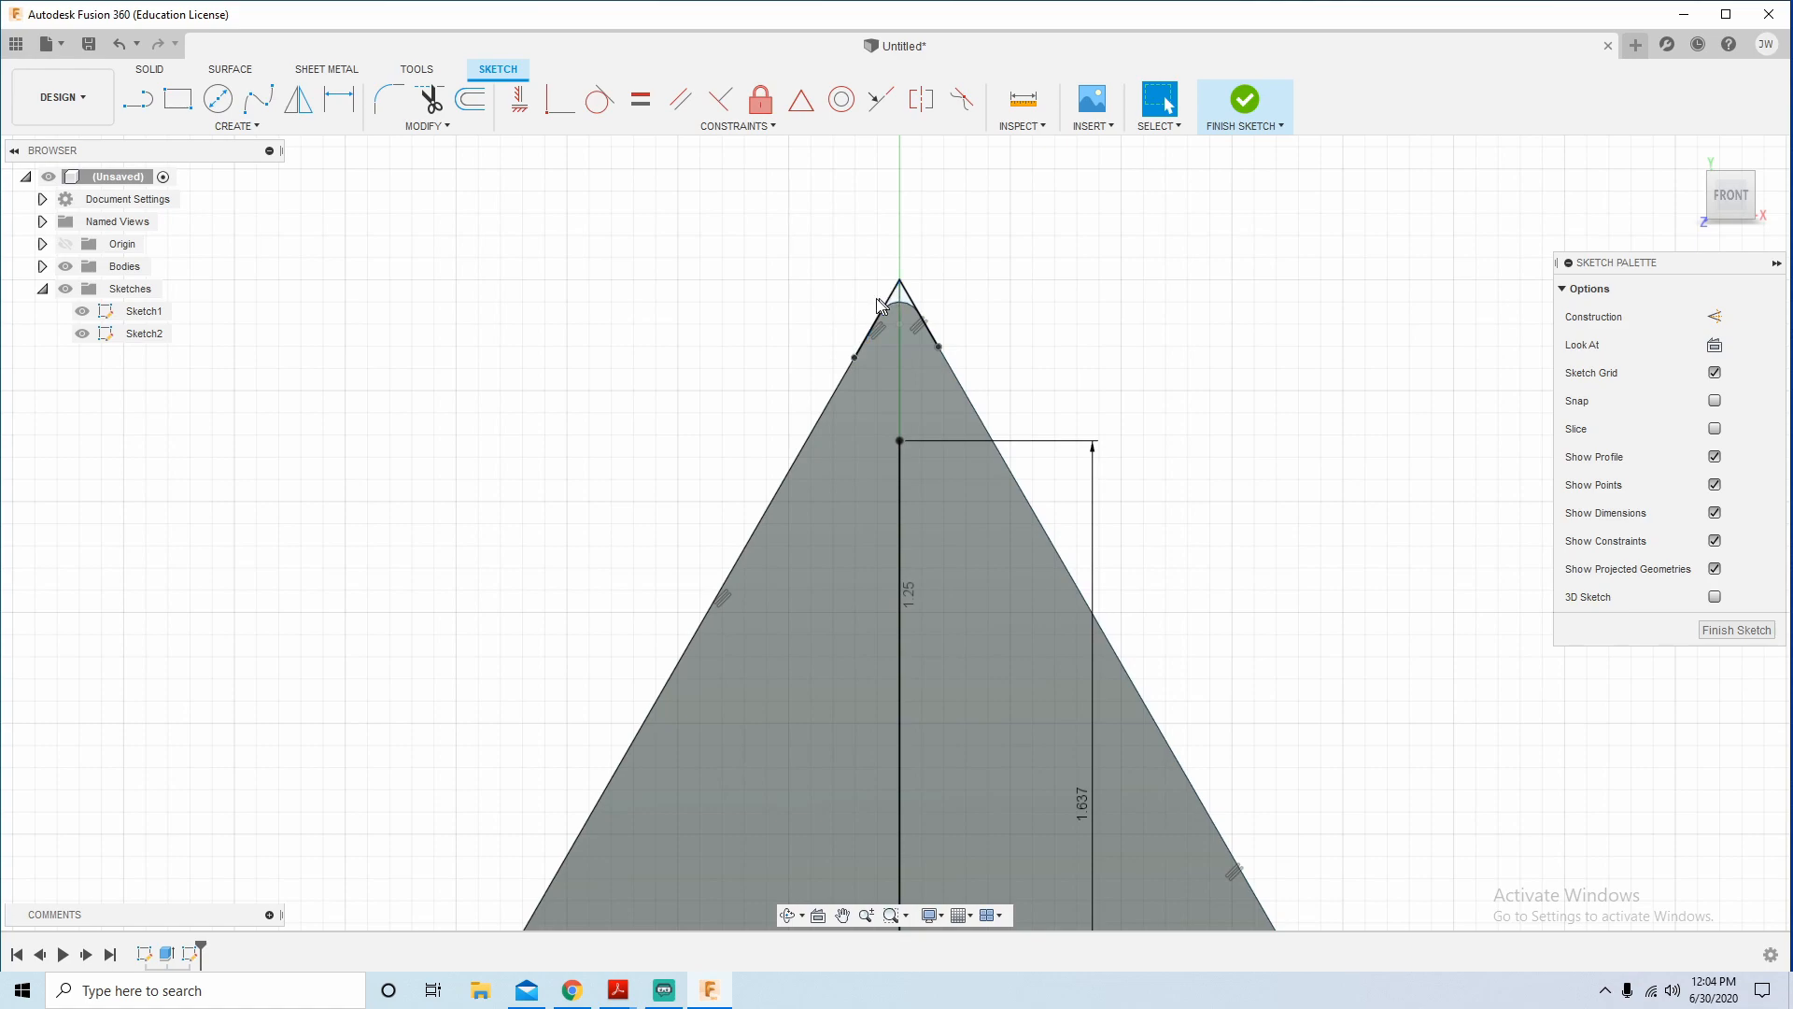
scroll(880, 303, "down", 5)
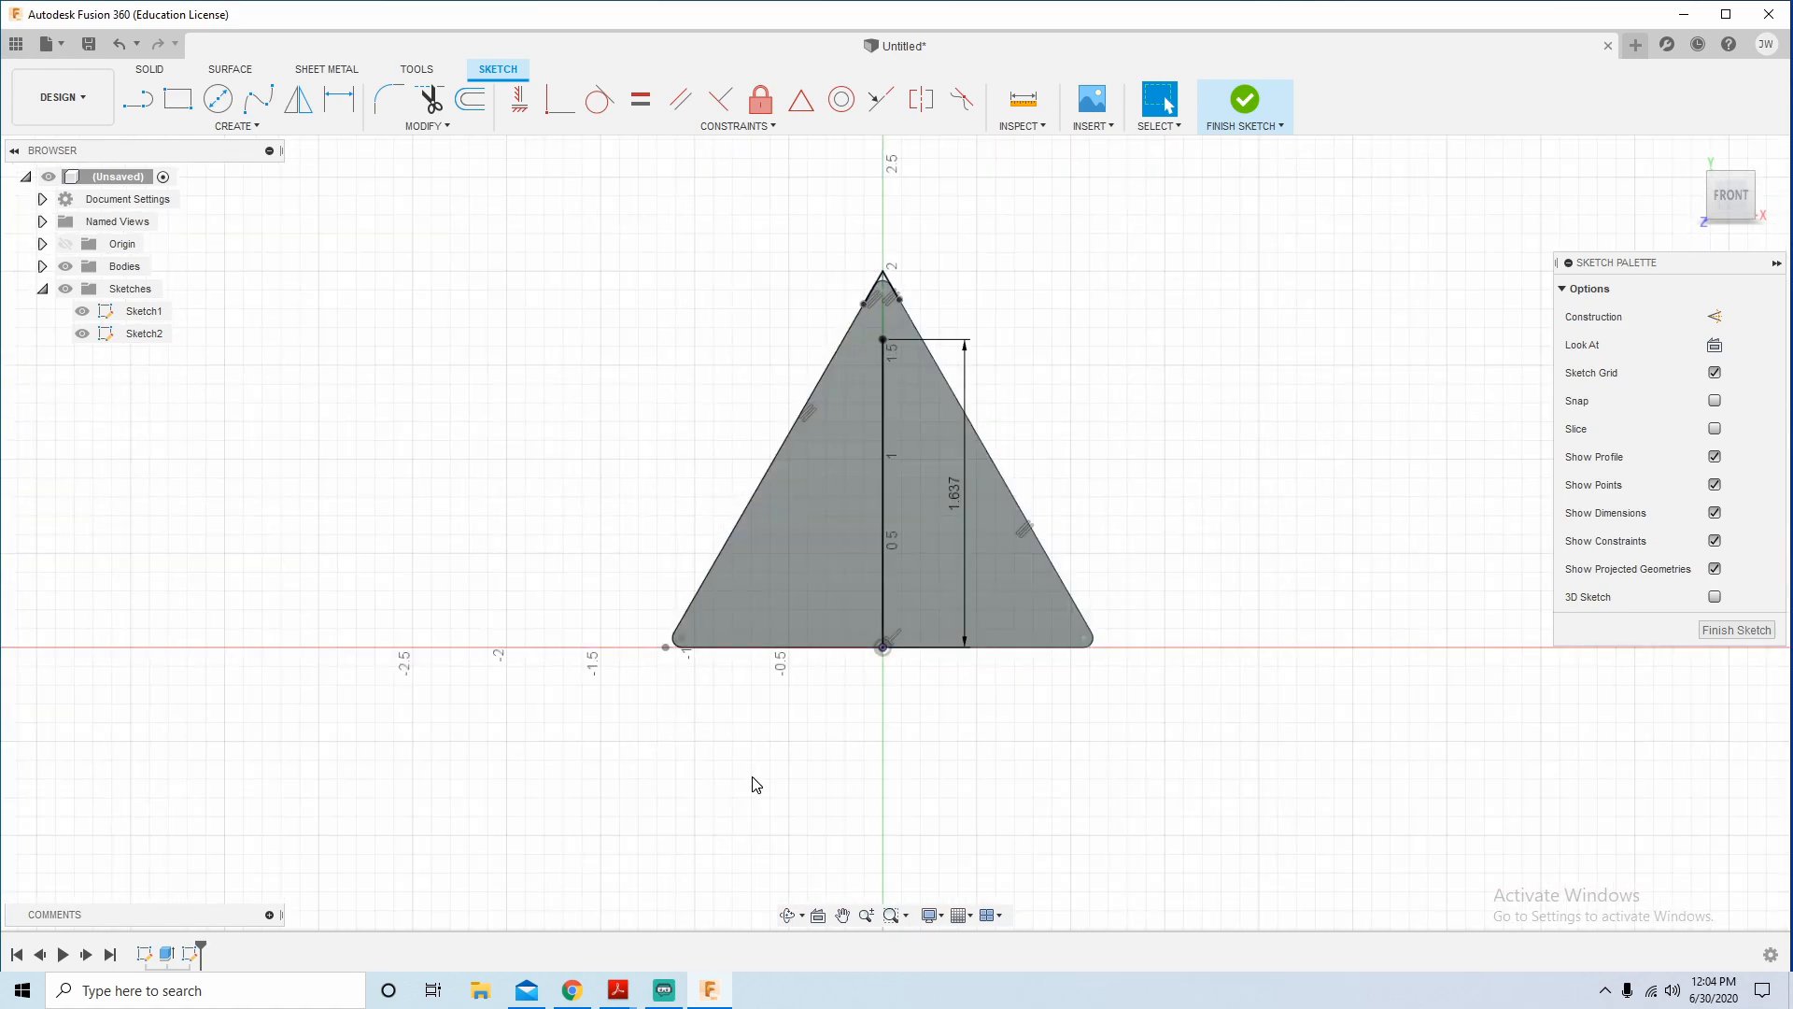
scroll(760, 764, "up", 4)
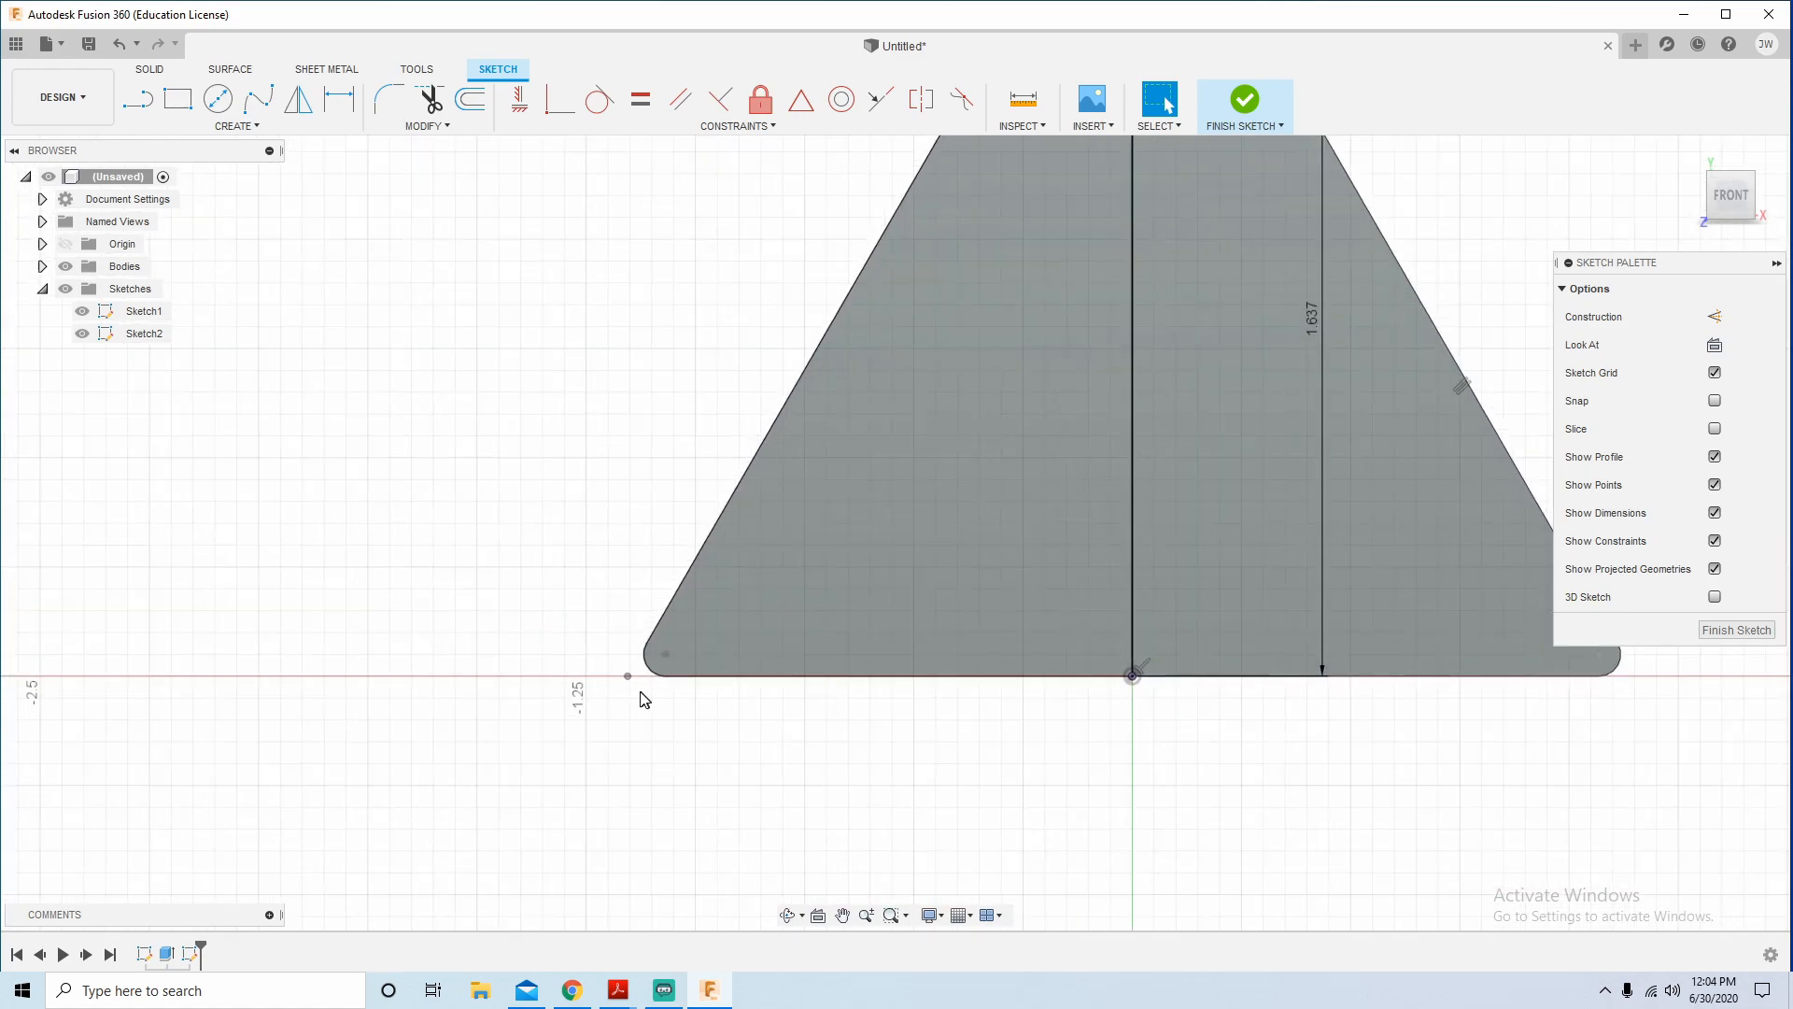
key("l")
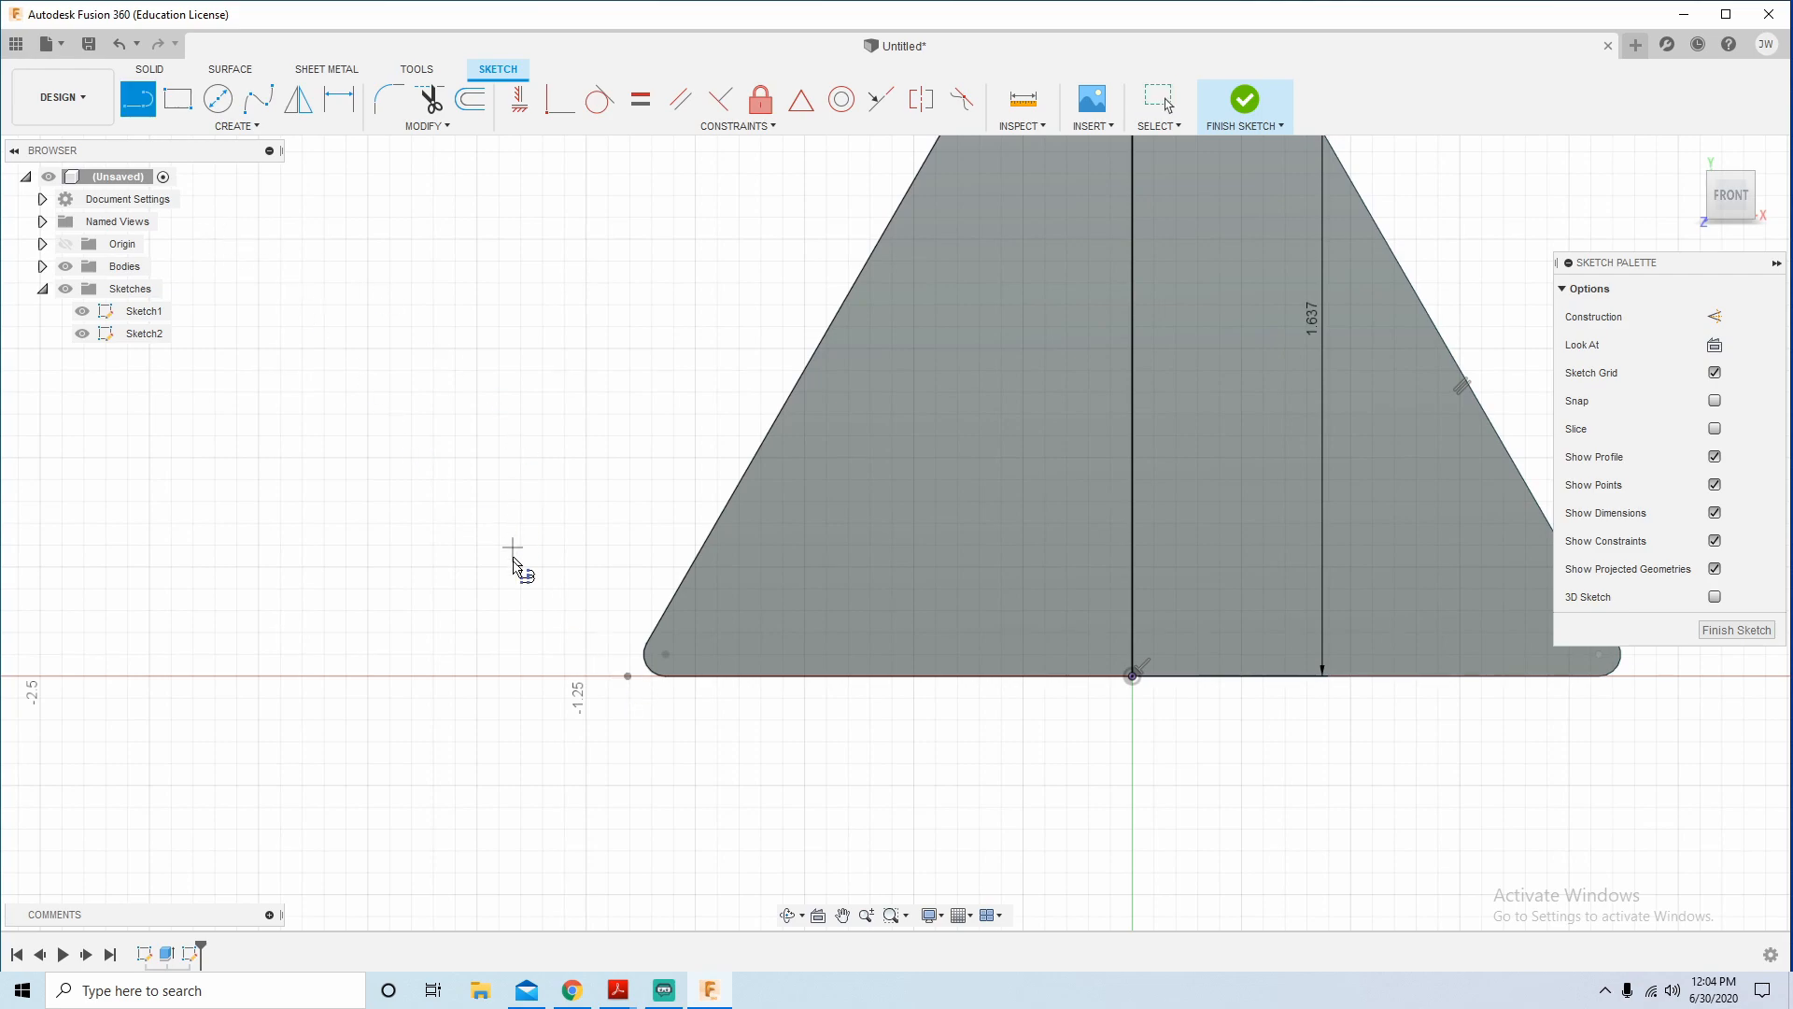
scroll(630, 681, "up", 4)
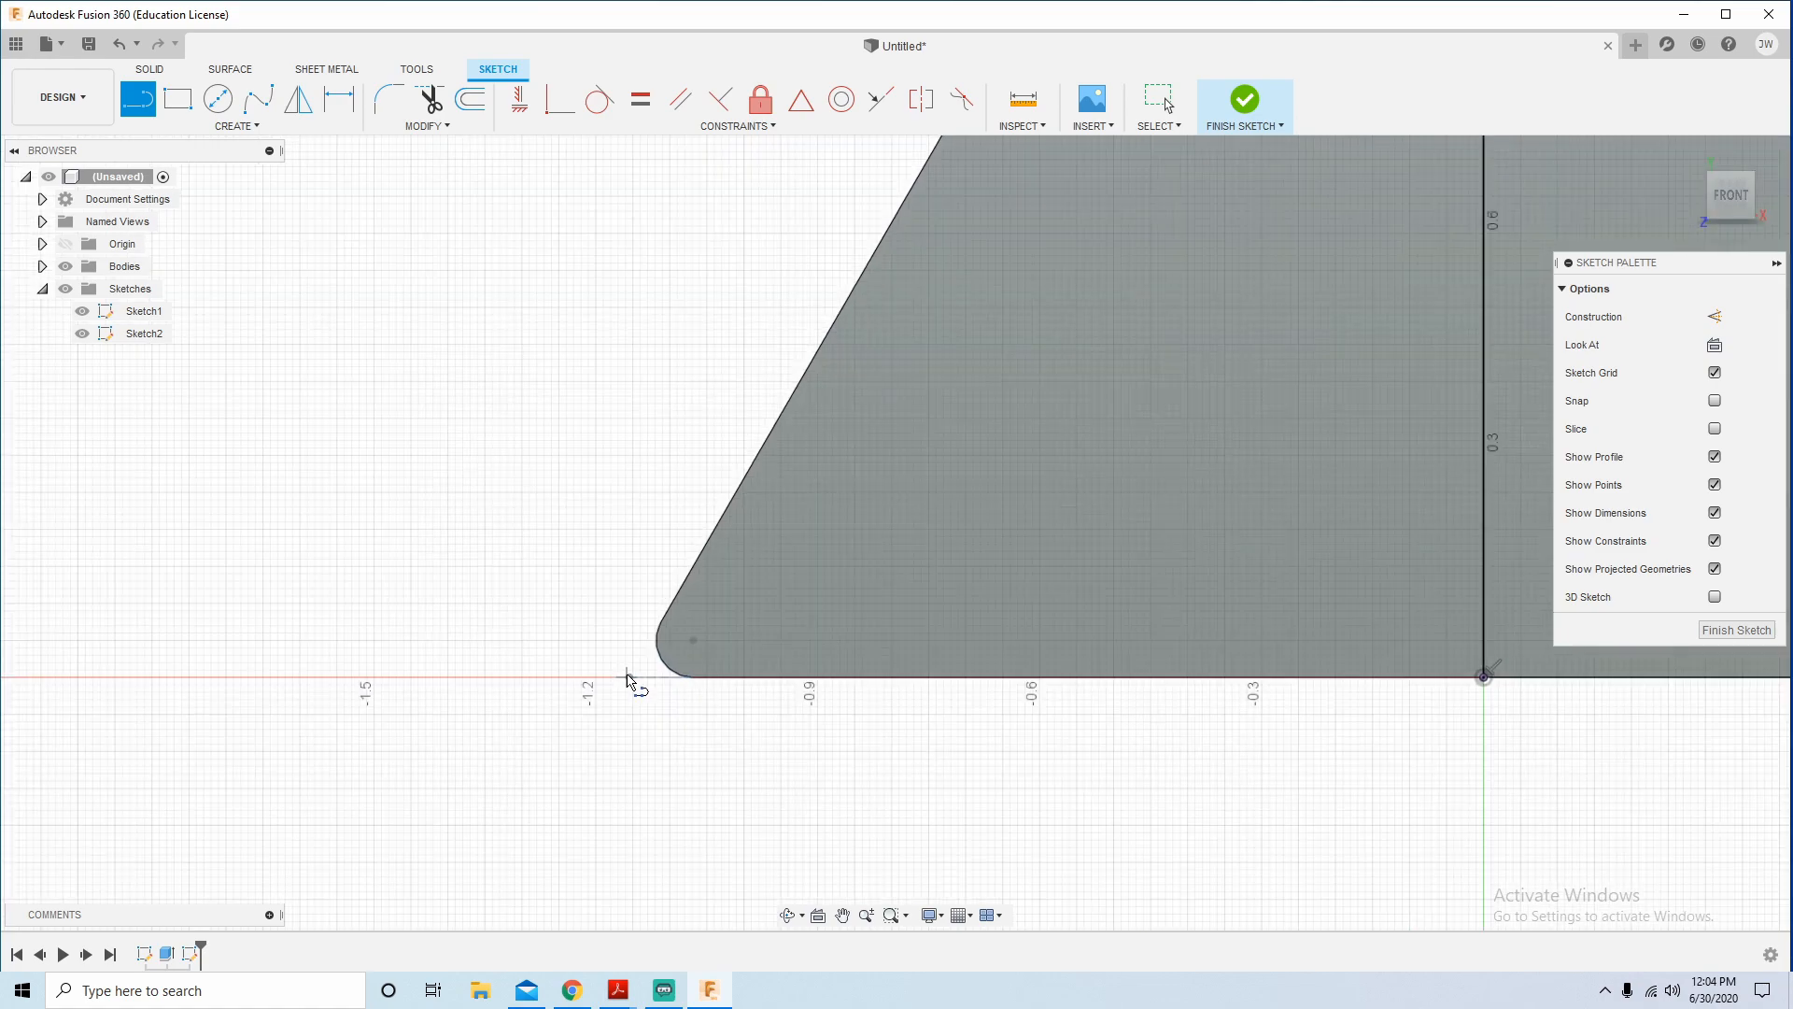
left_click(776, 679)
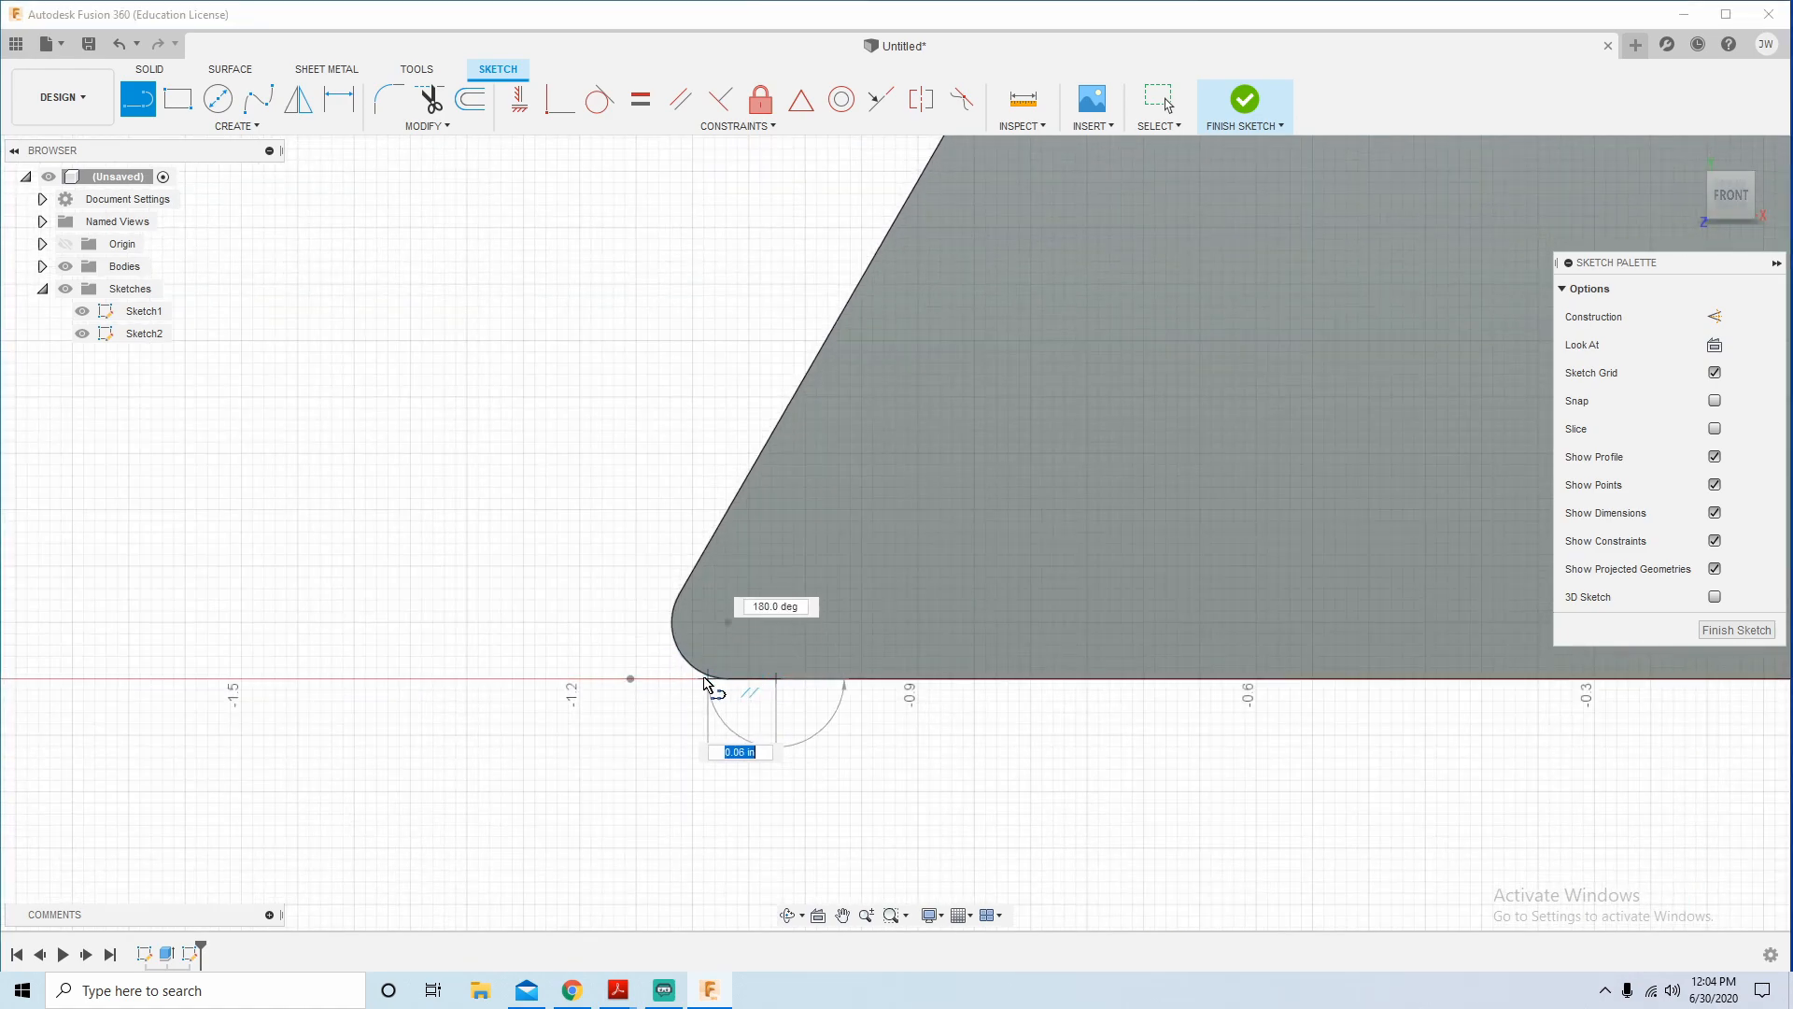
left_click(568, 679)
key("Escape")
Draw a line along the left slanted edge down to the sharp corner point on the base line.
key("l")
left_click(755, 461)
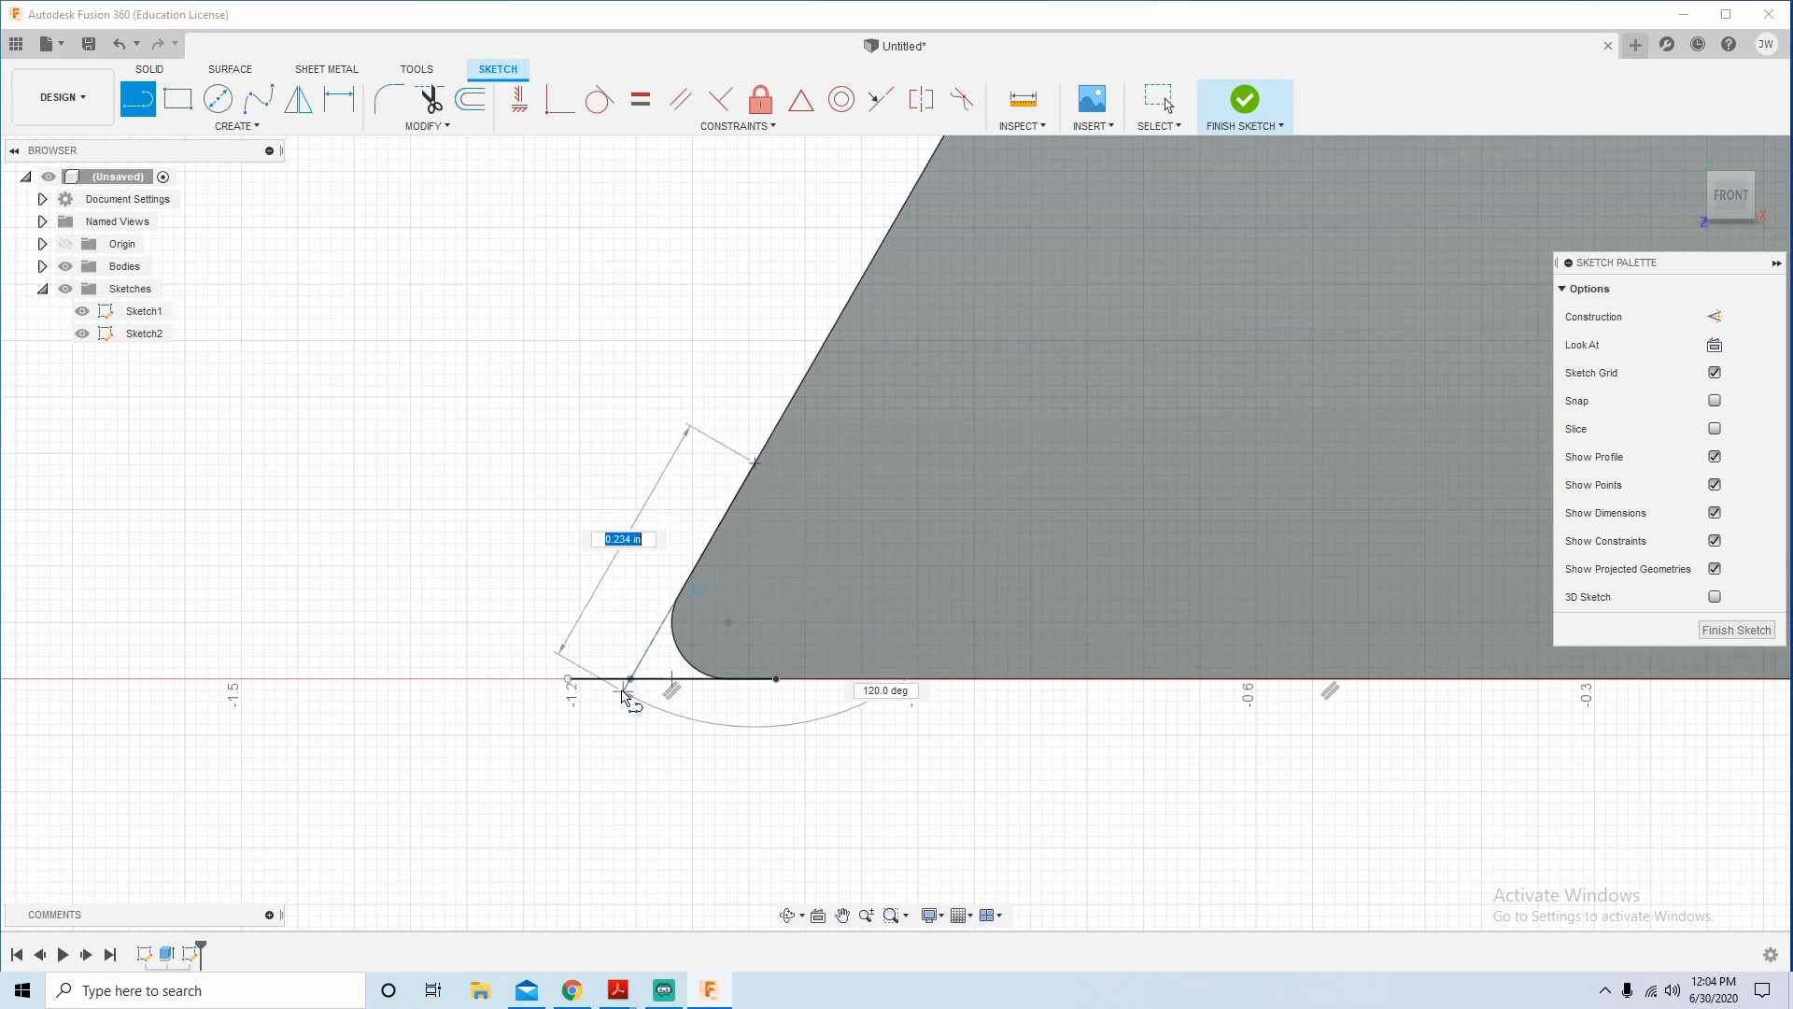
left_click(631, 679)
key("Escape")
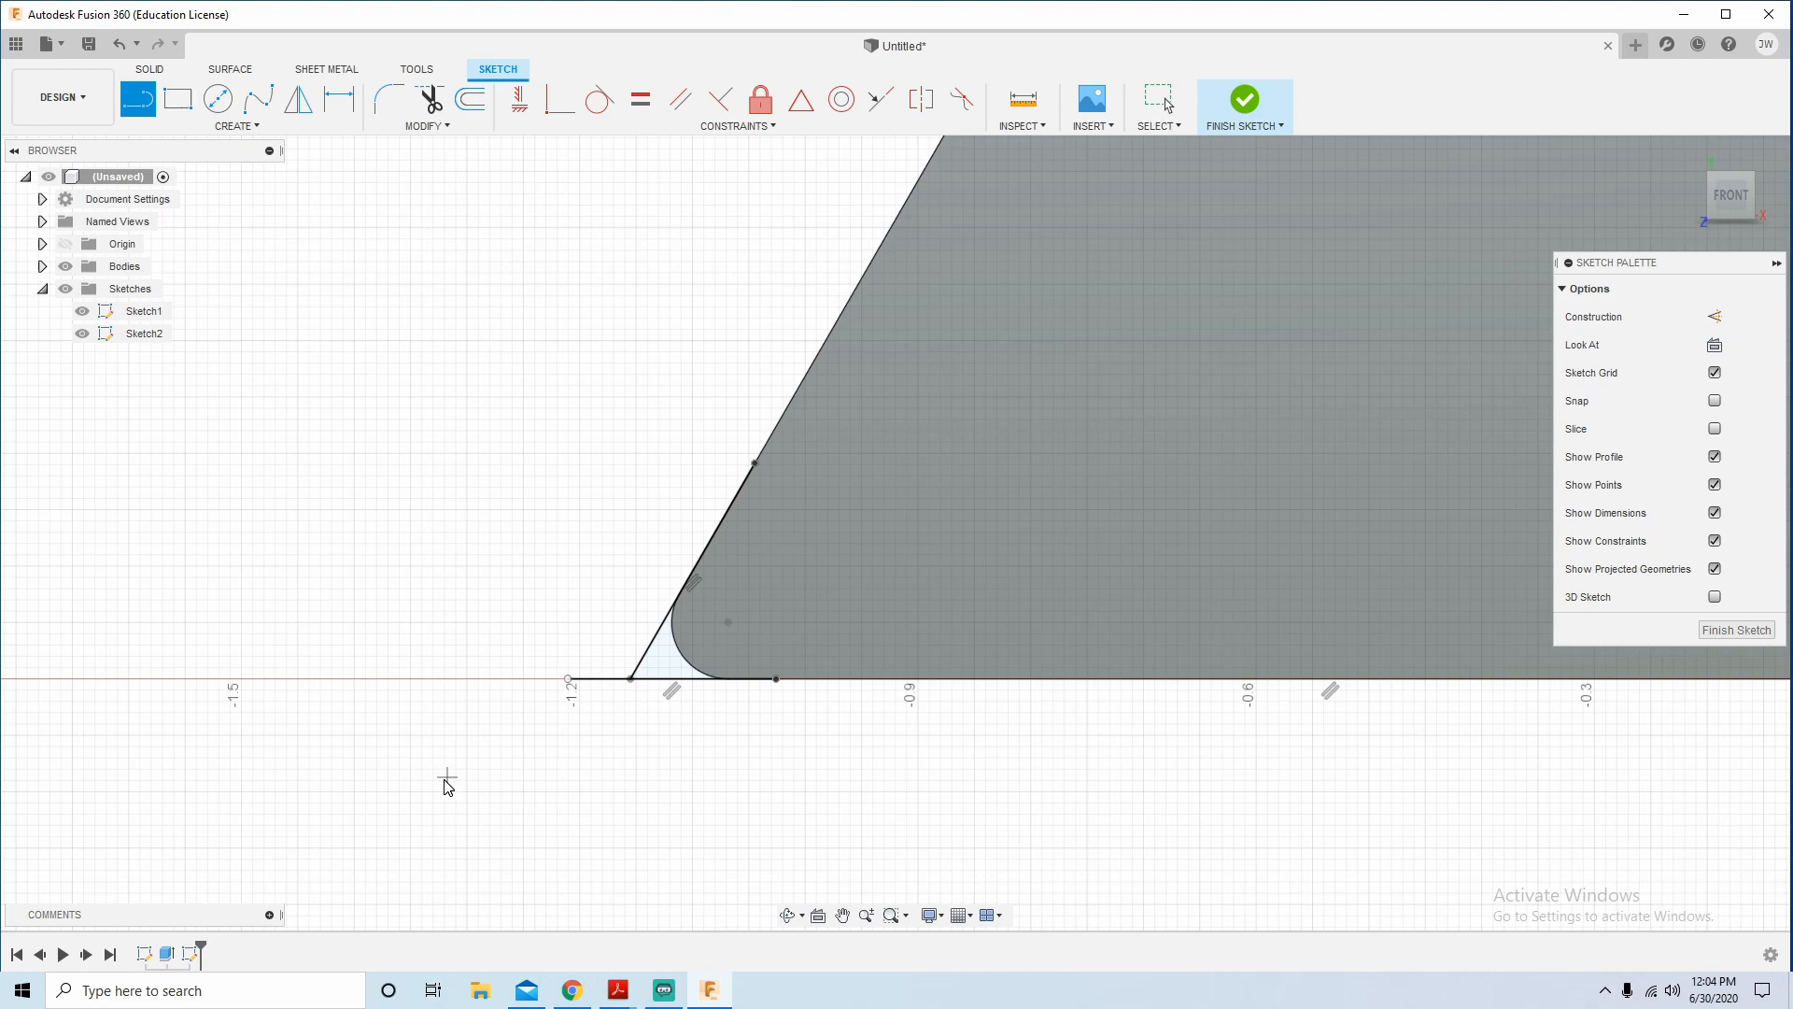
Trim the base line's overhang beyond the sharp lower-left corner point.
key("t")
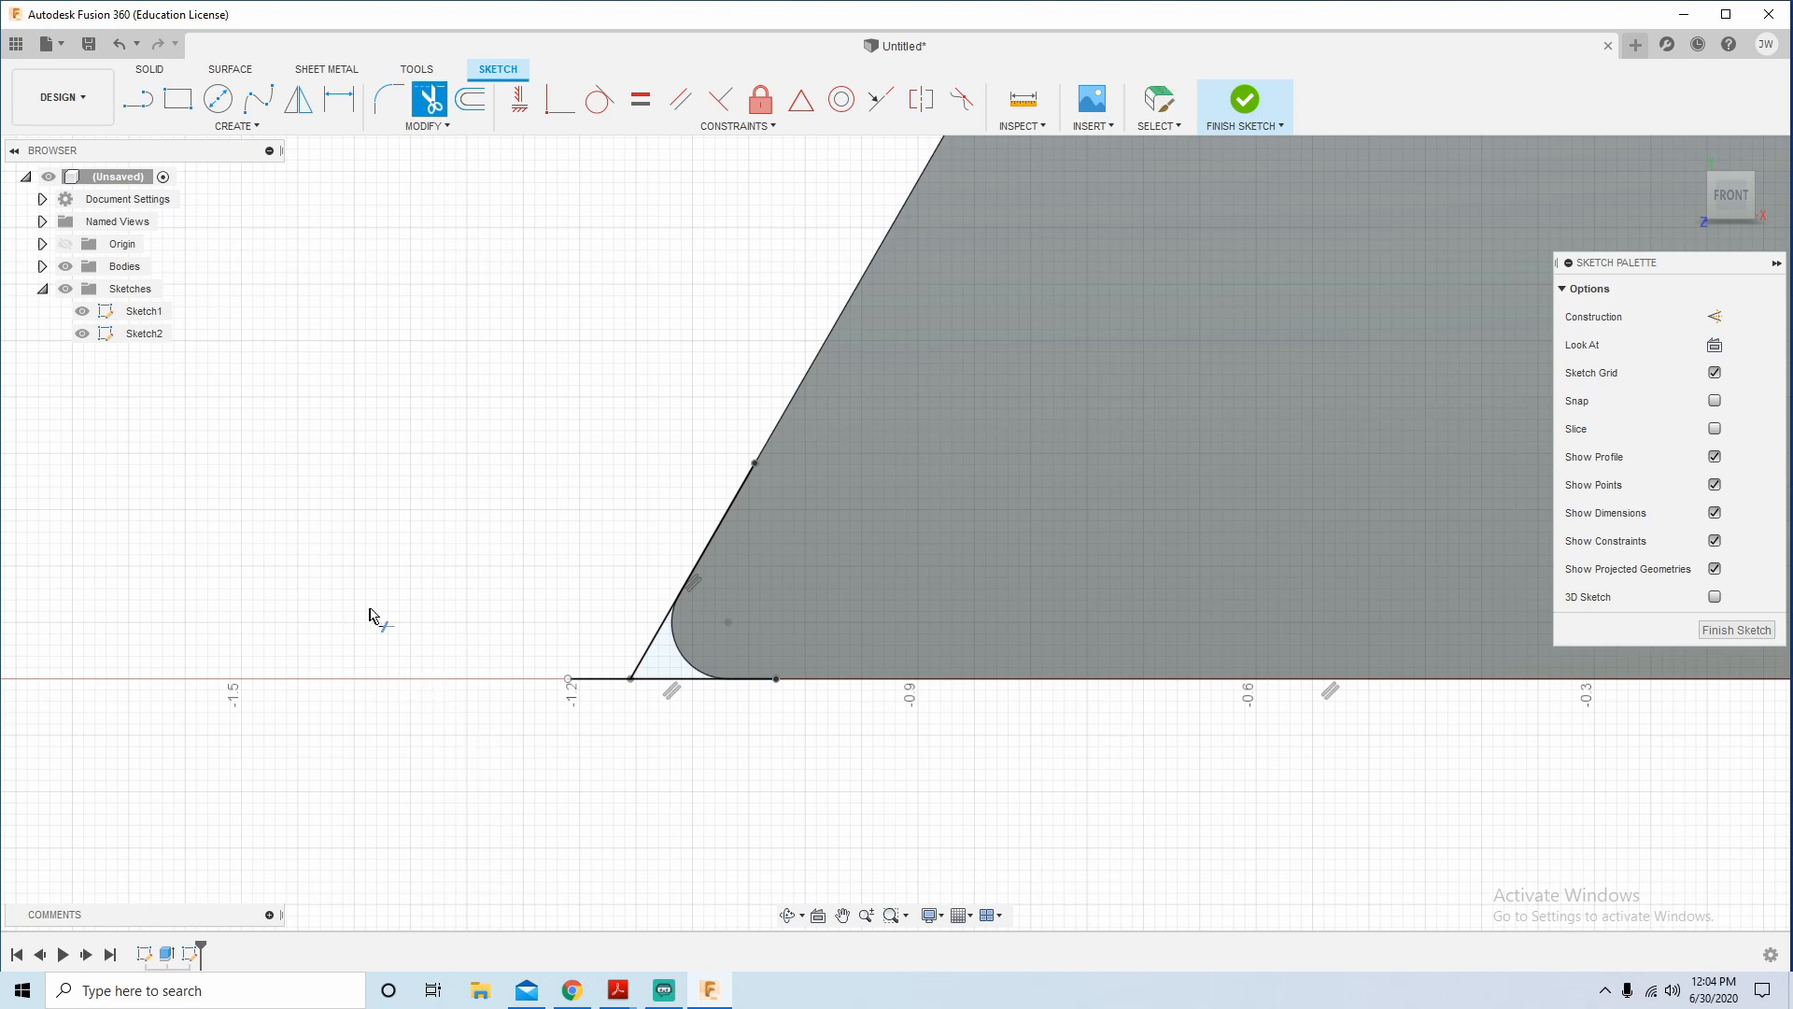
left_click(599, 679)
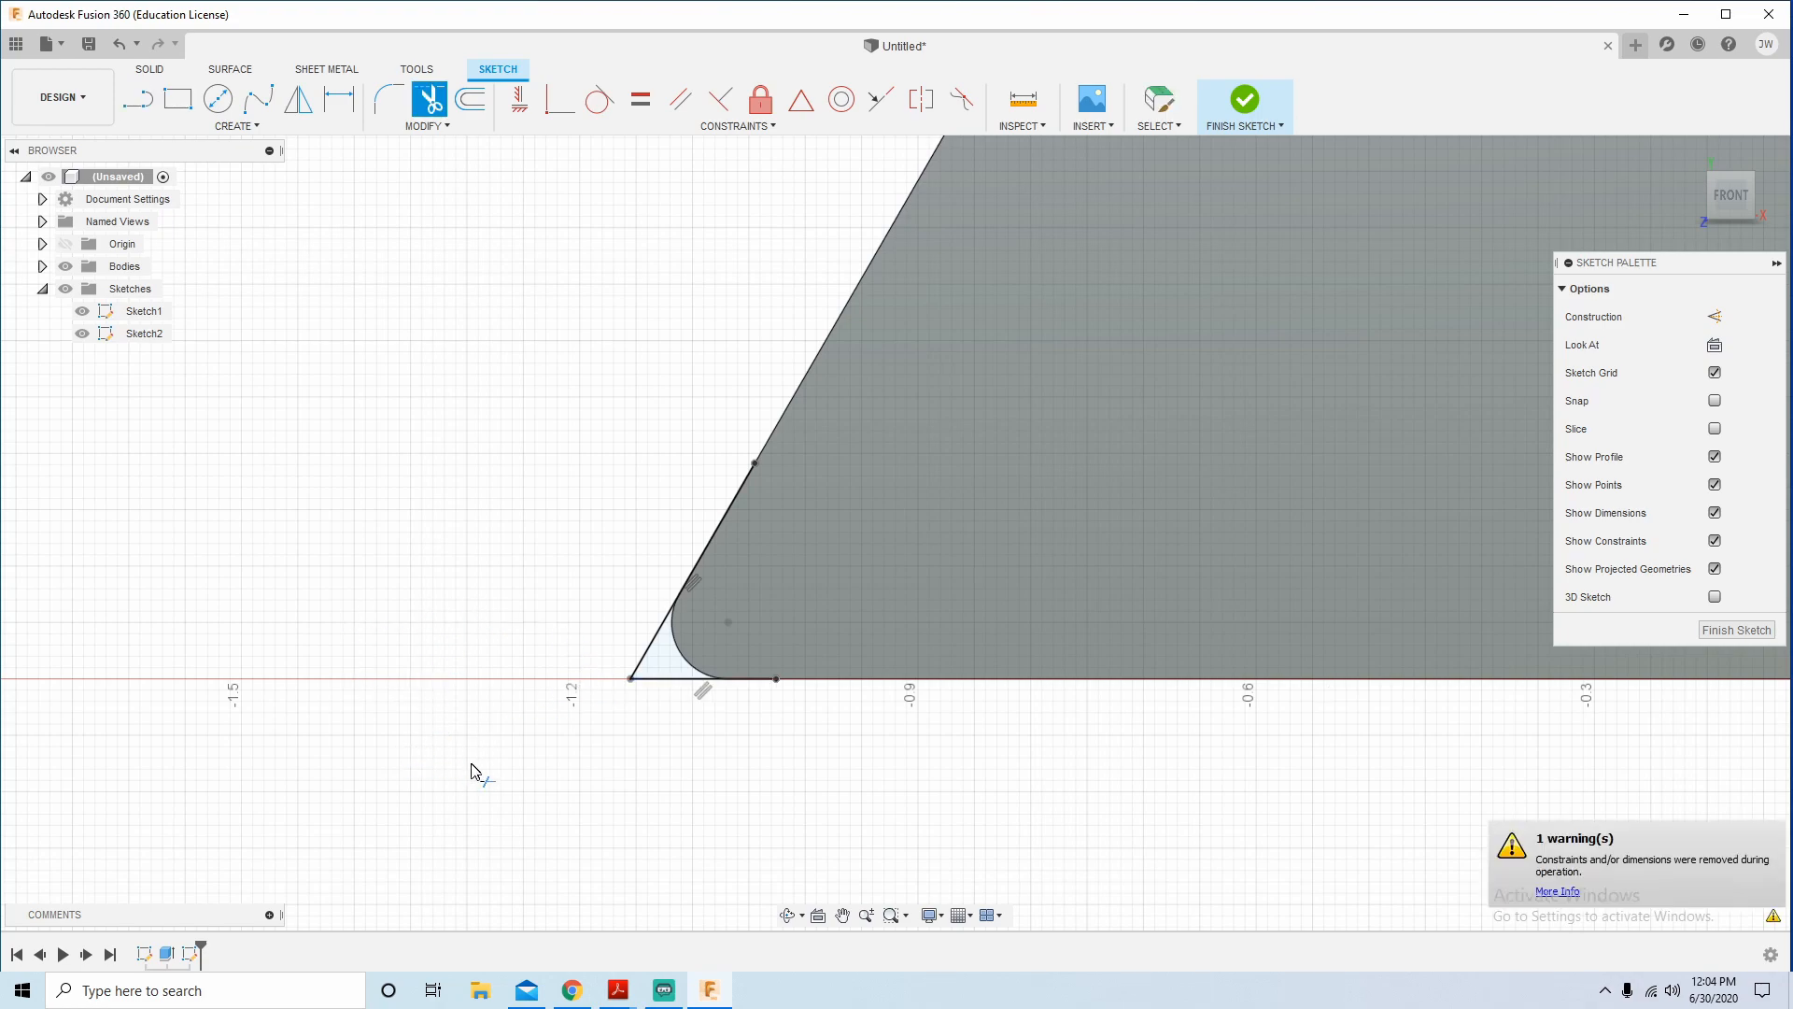
key("Escape")
Draw a 0.828 in horizontal reference line from the origin along the base toward the lower-left corner.
scroll(248, 665, "down", 3)
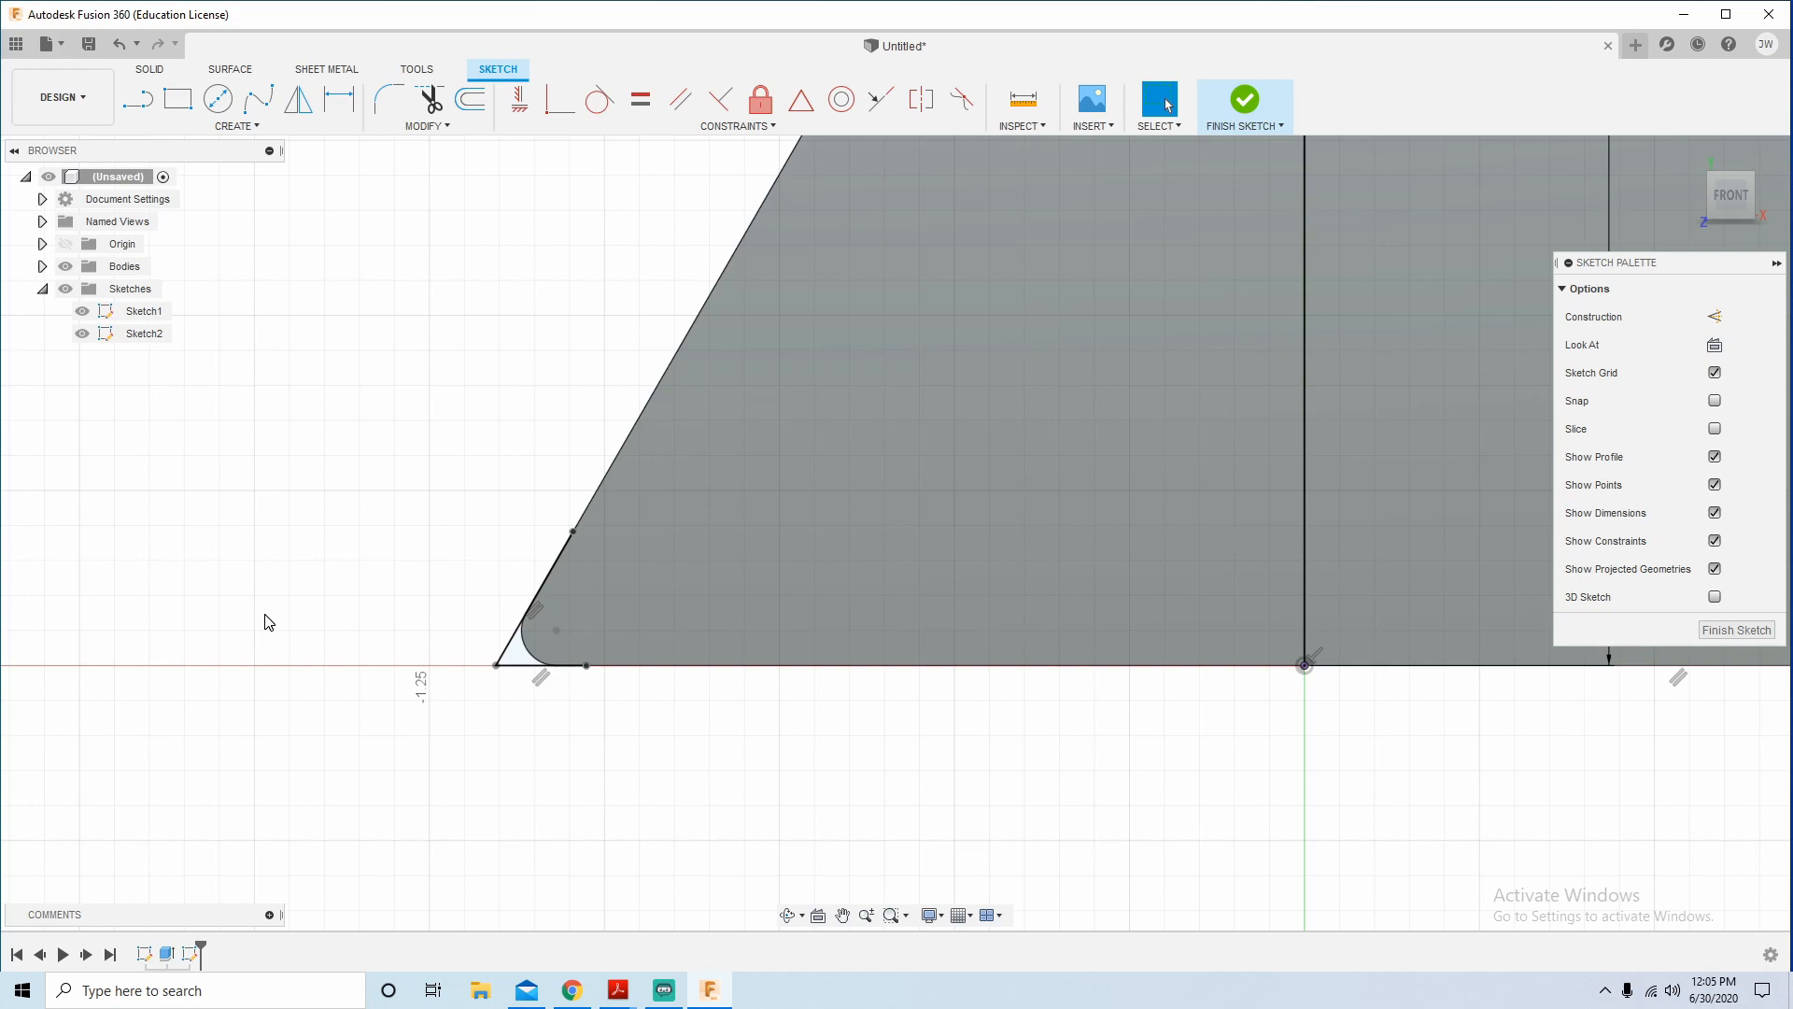
key("l")
left_click(1305, 665)
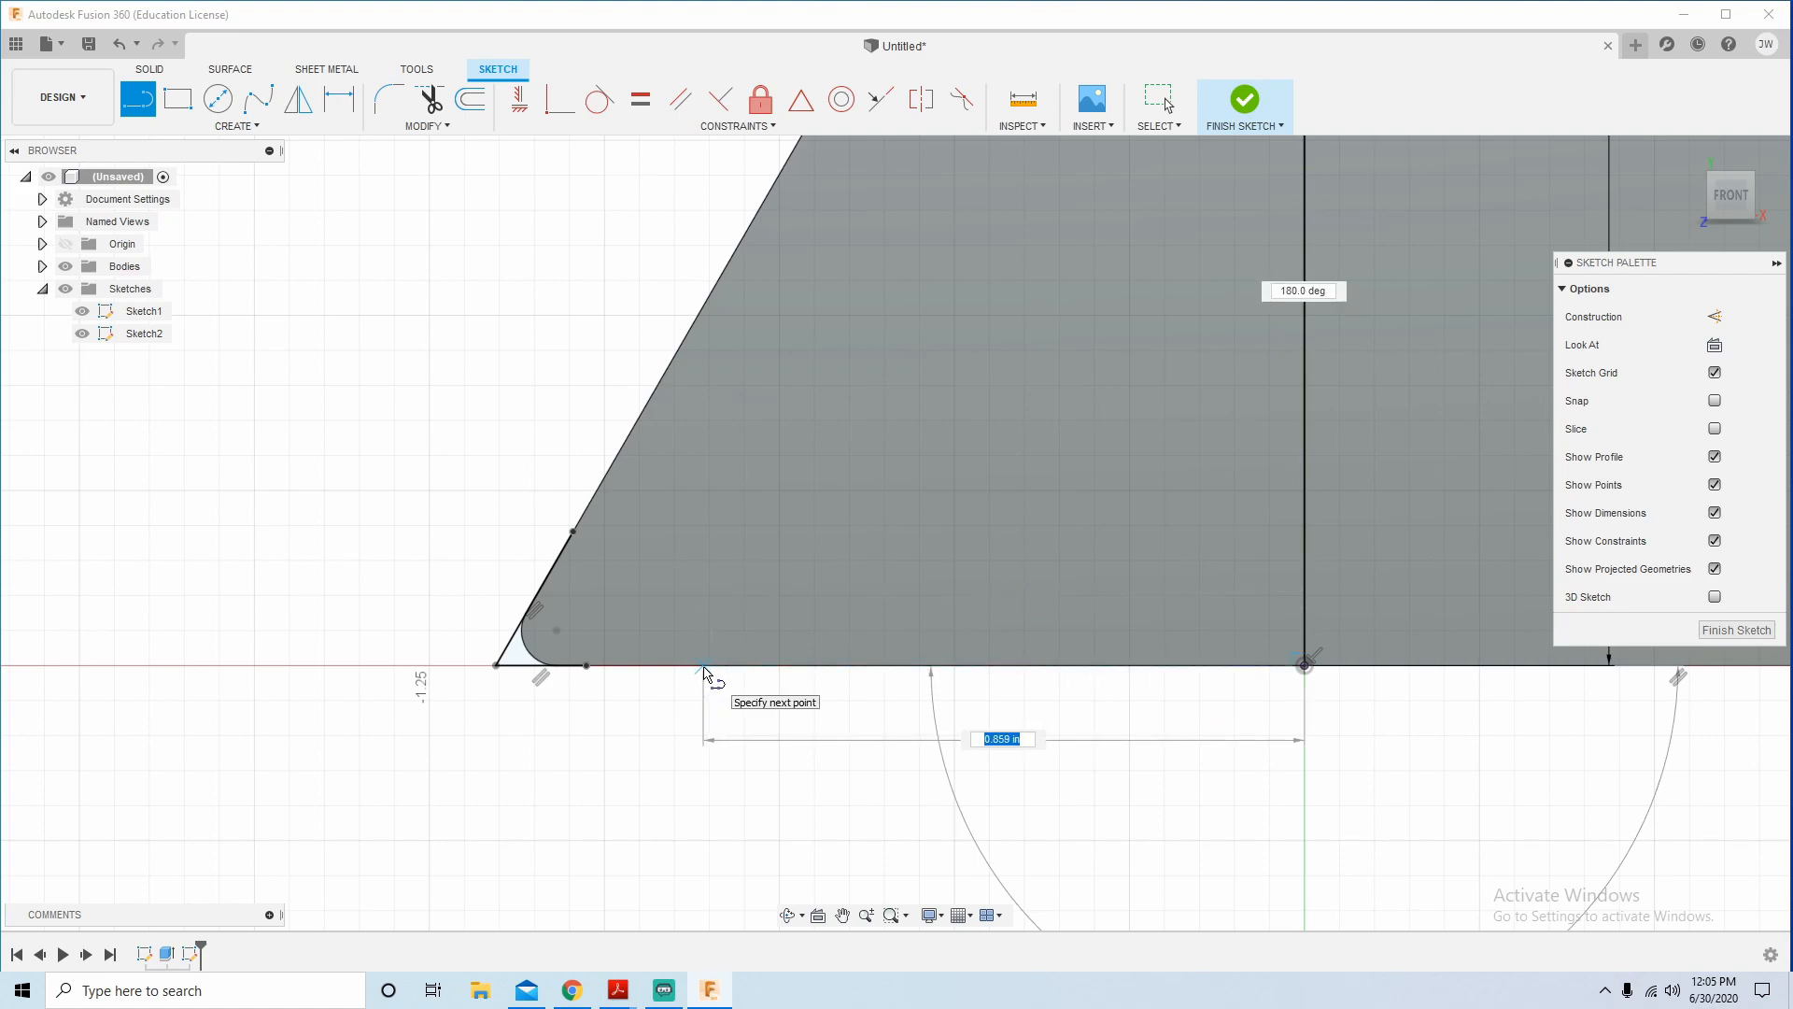
key("BackSpace")
key("Tab")
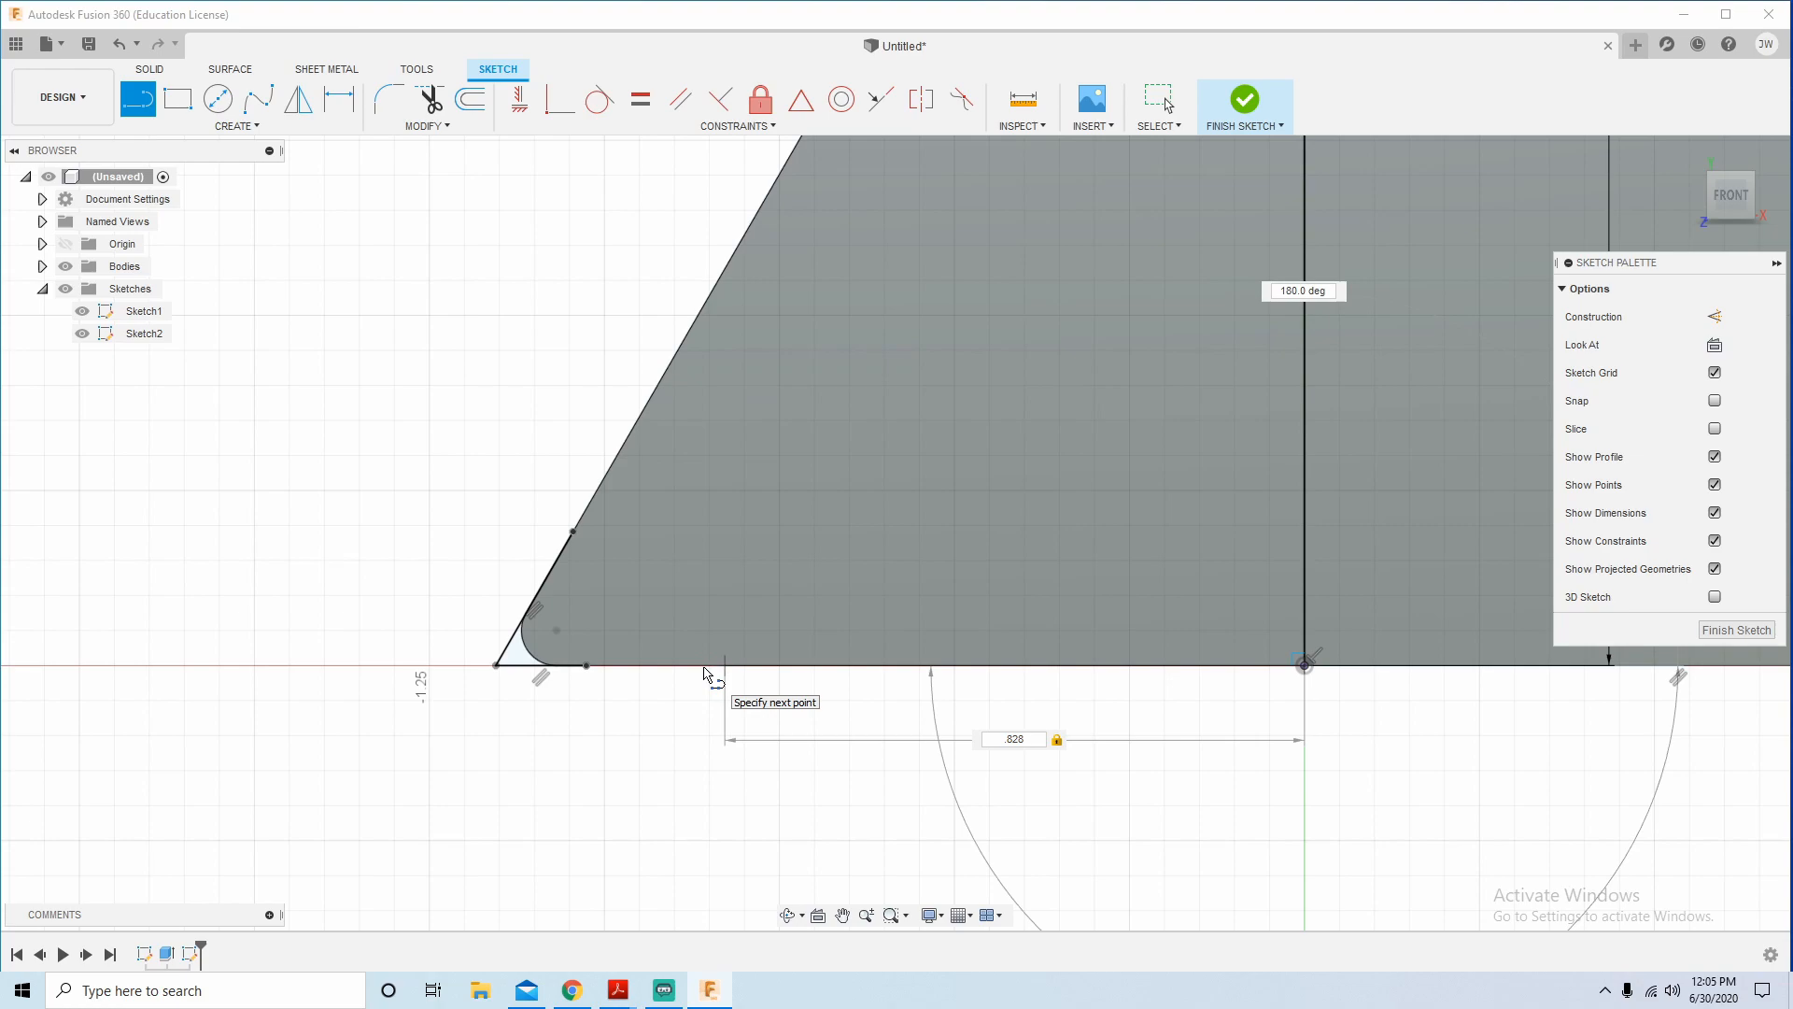
key("Return")
key("Escape")
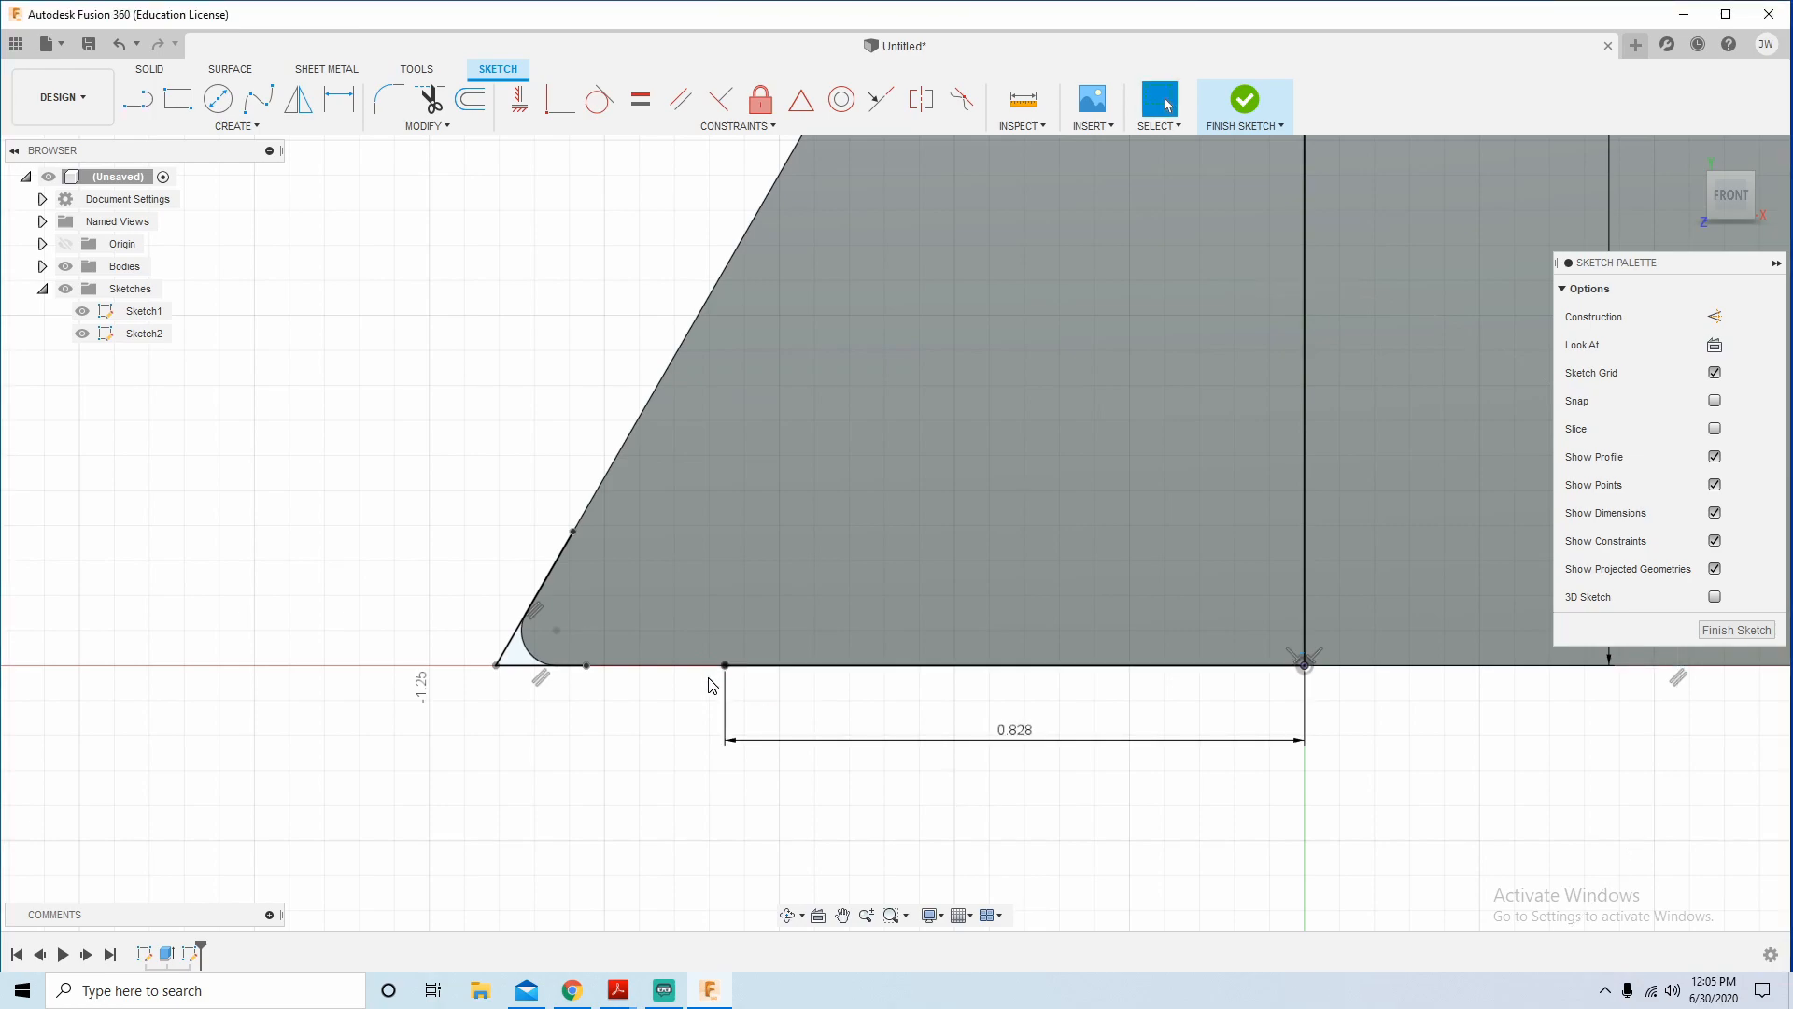
Draw a 0.189 in vertical reference line upward from the sharp lower-left corner point.
key("l")
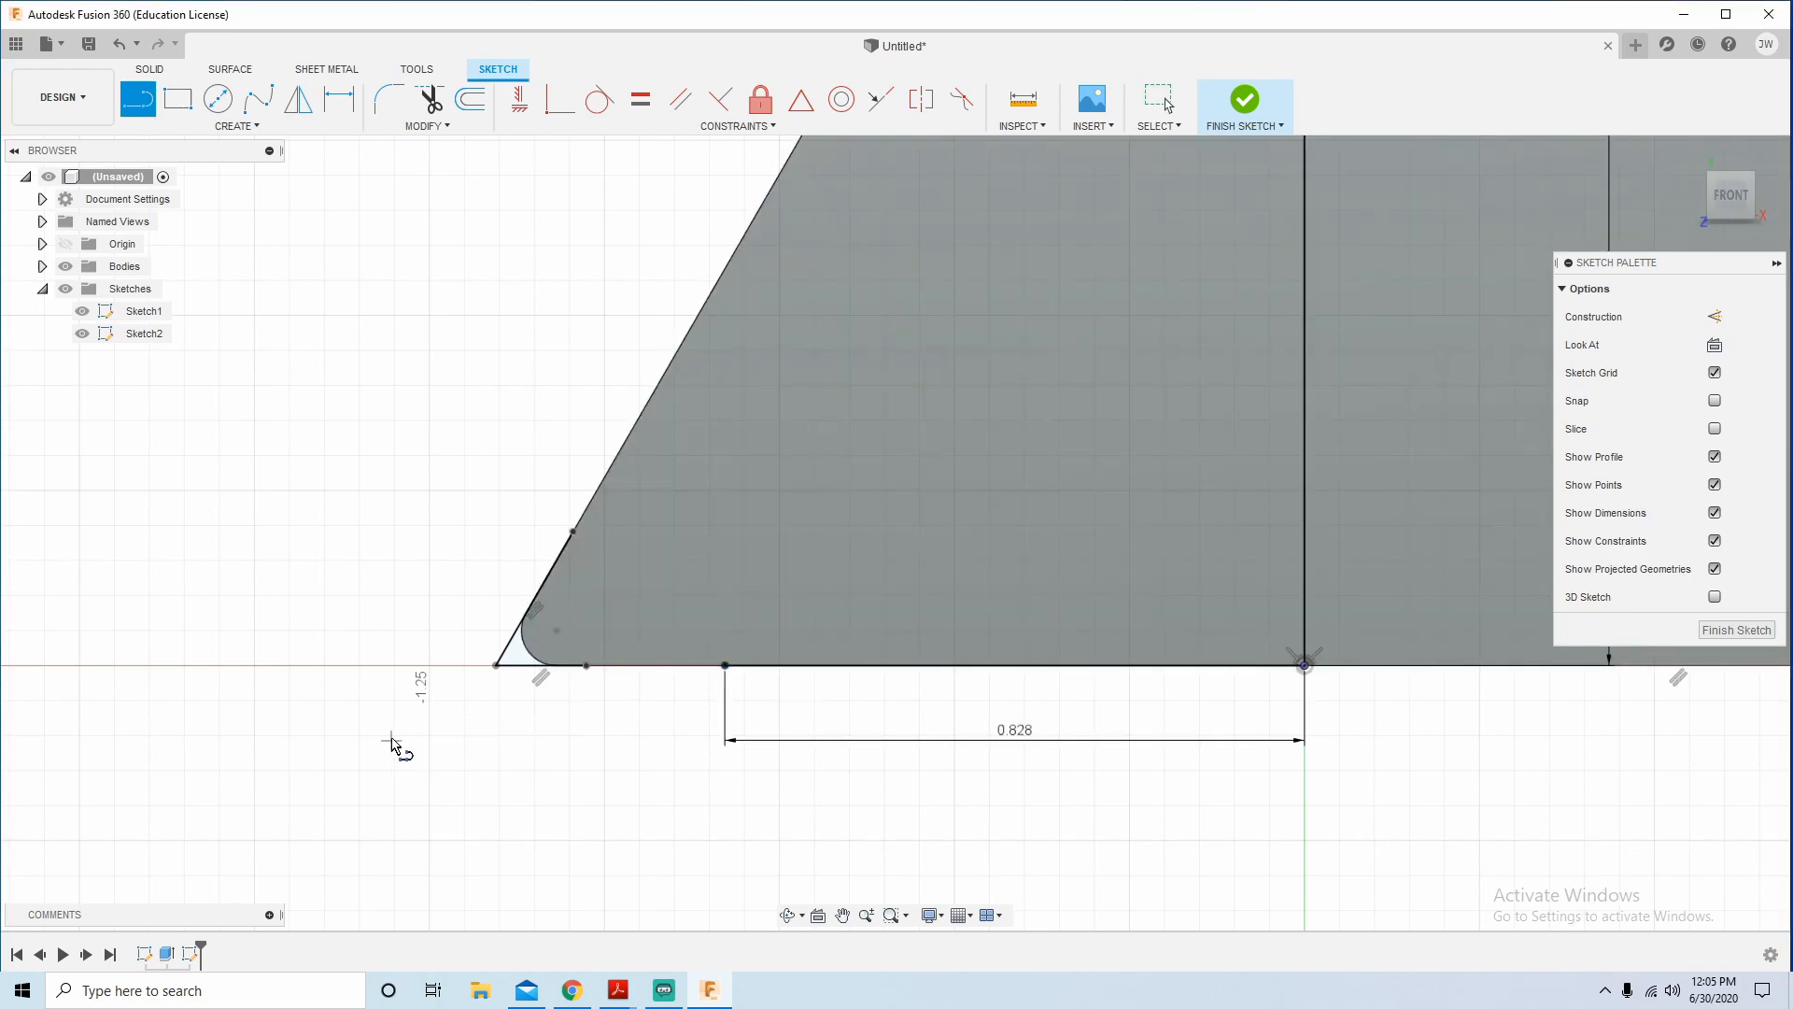
left_click(496, 665)
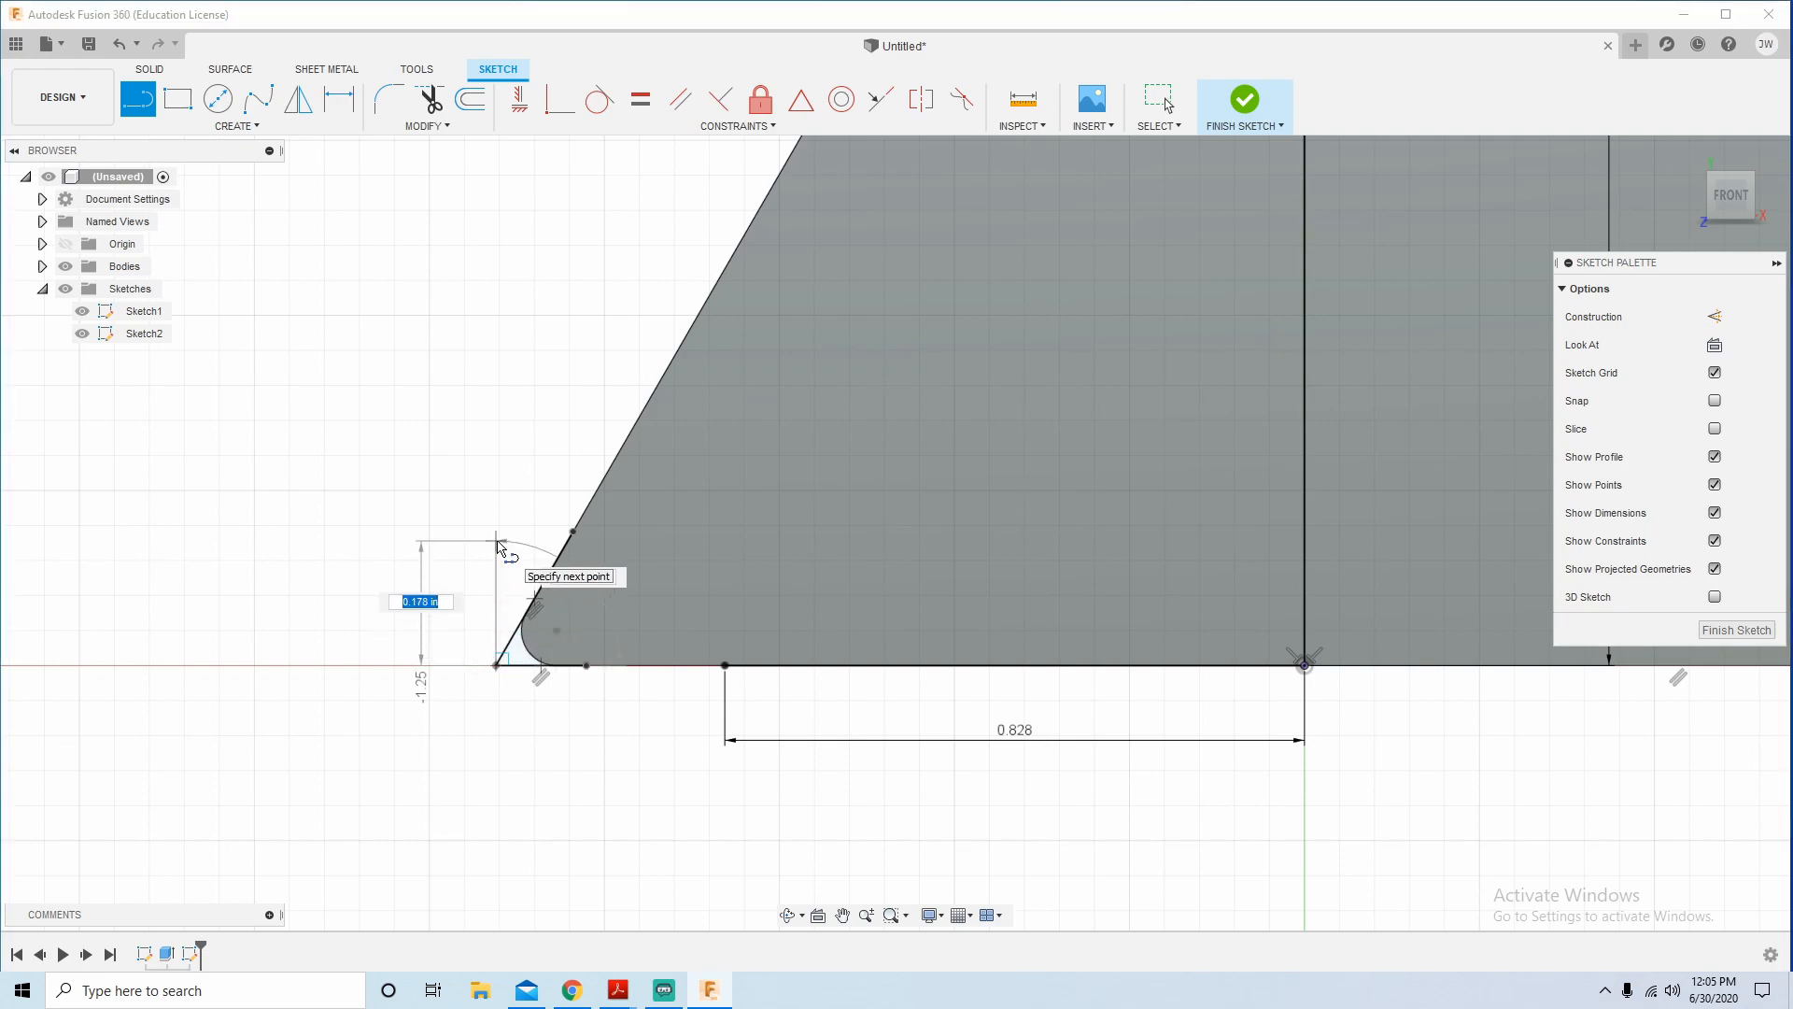
type("1")
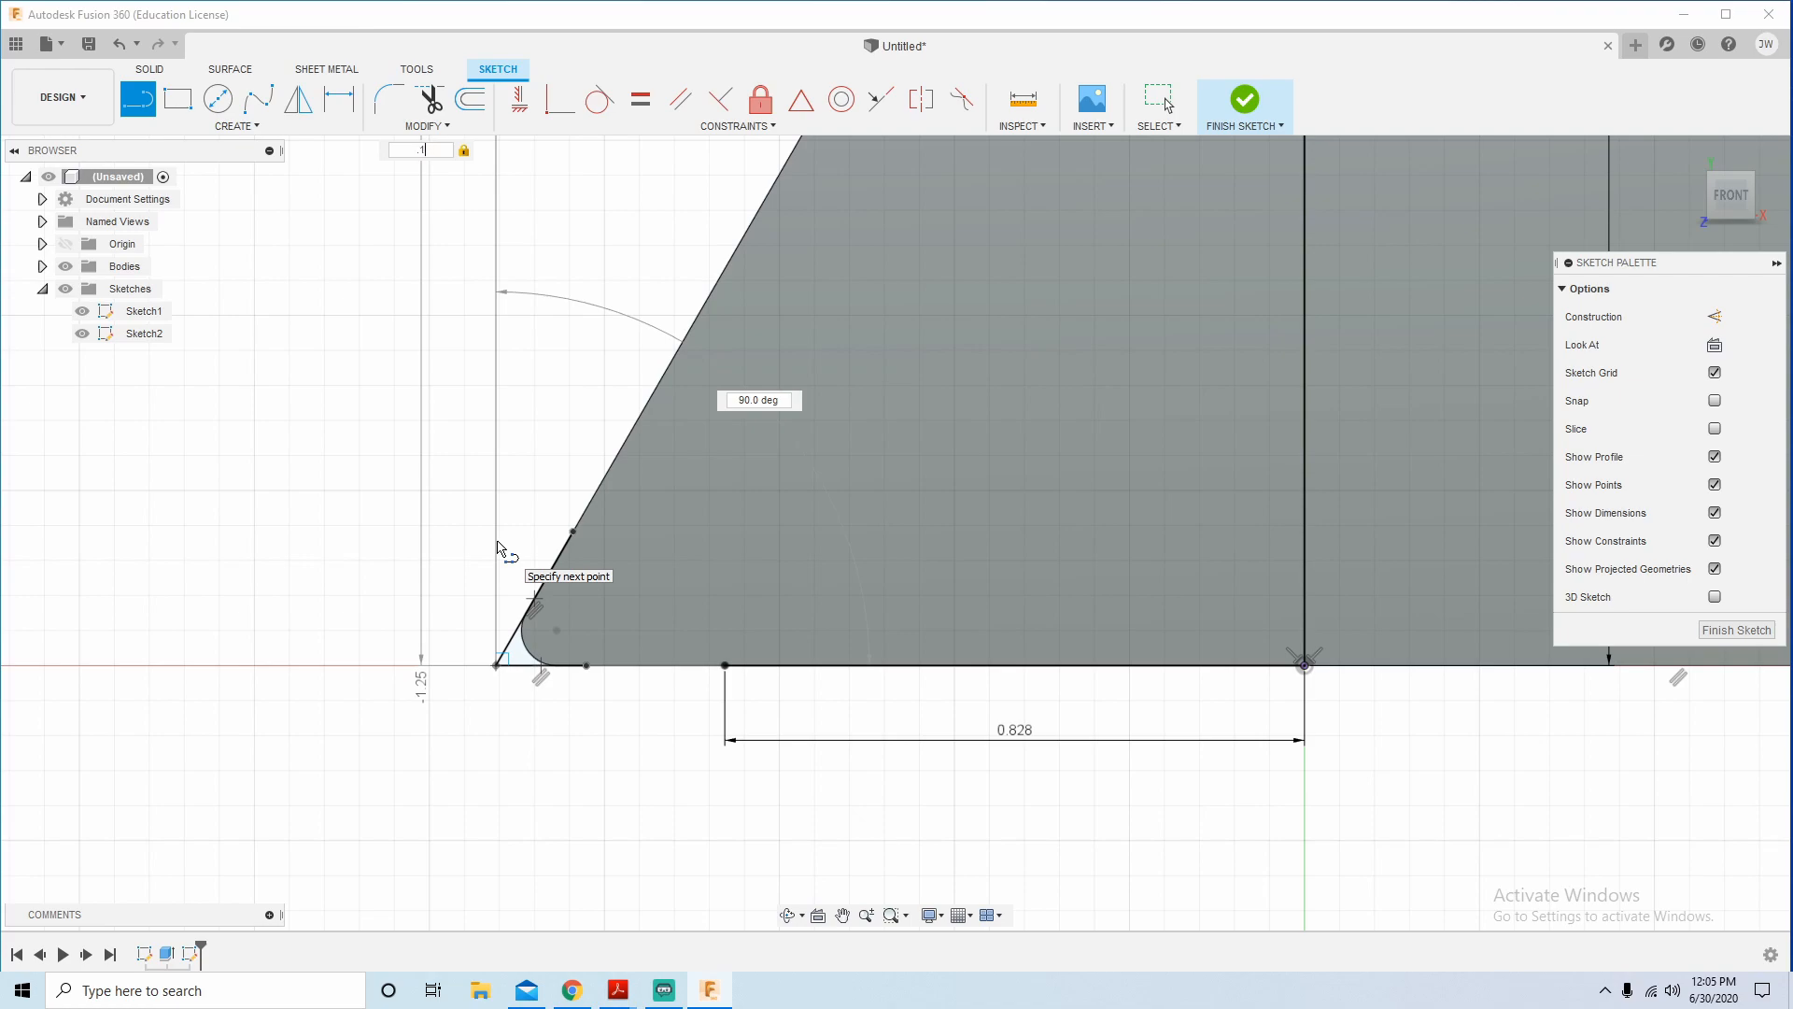
type("89")
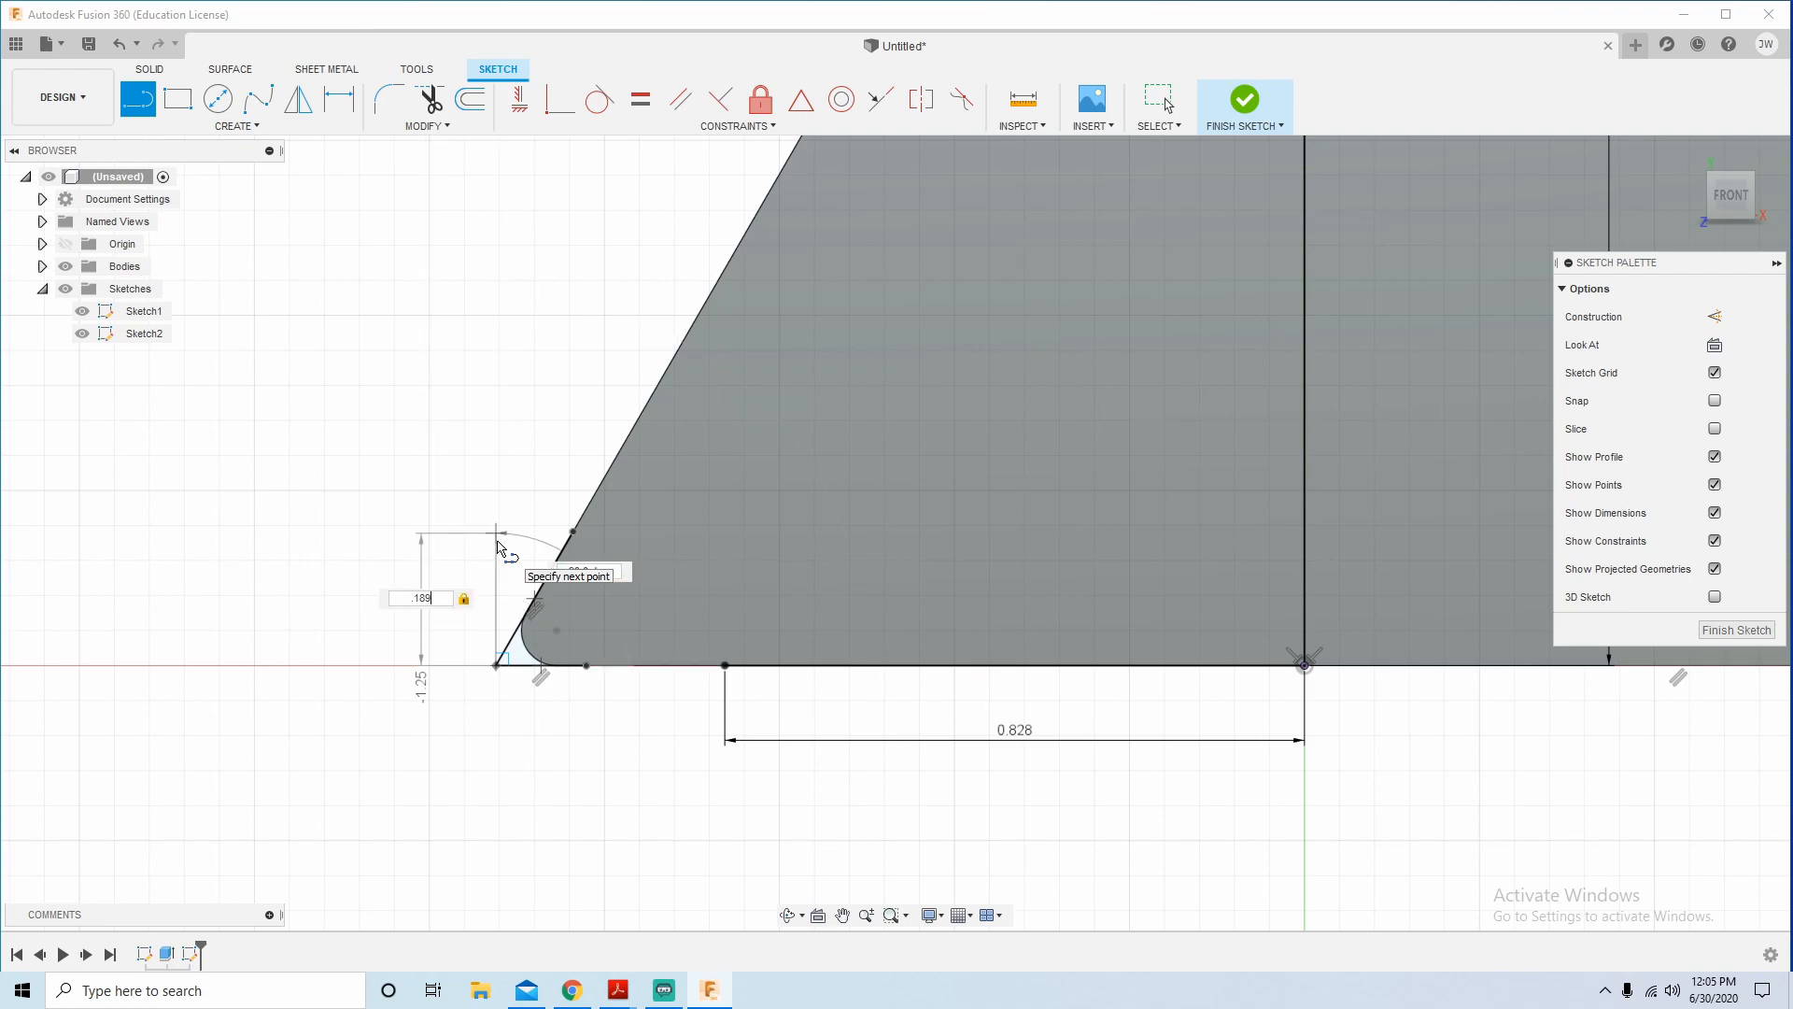
key("Return")
key("Escape")
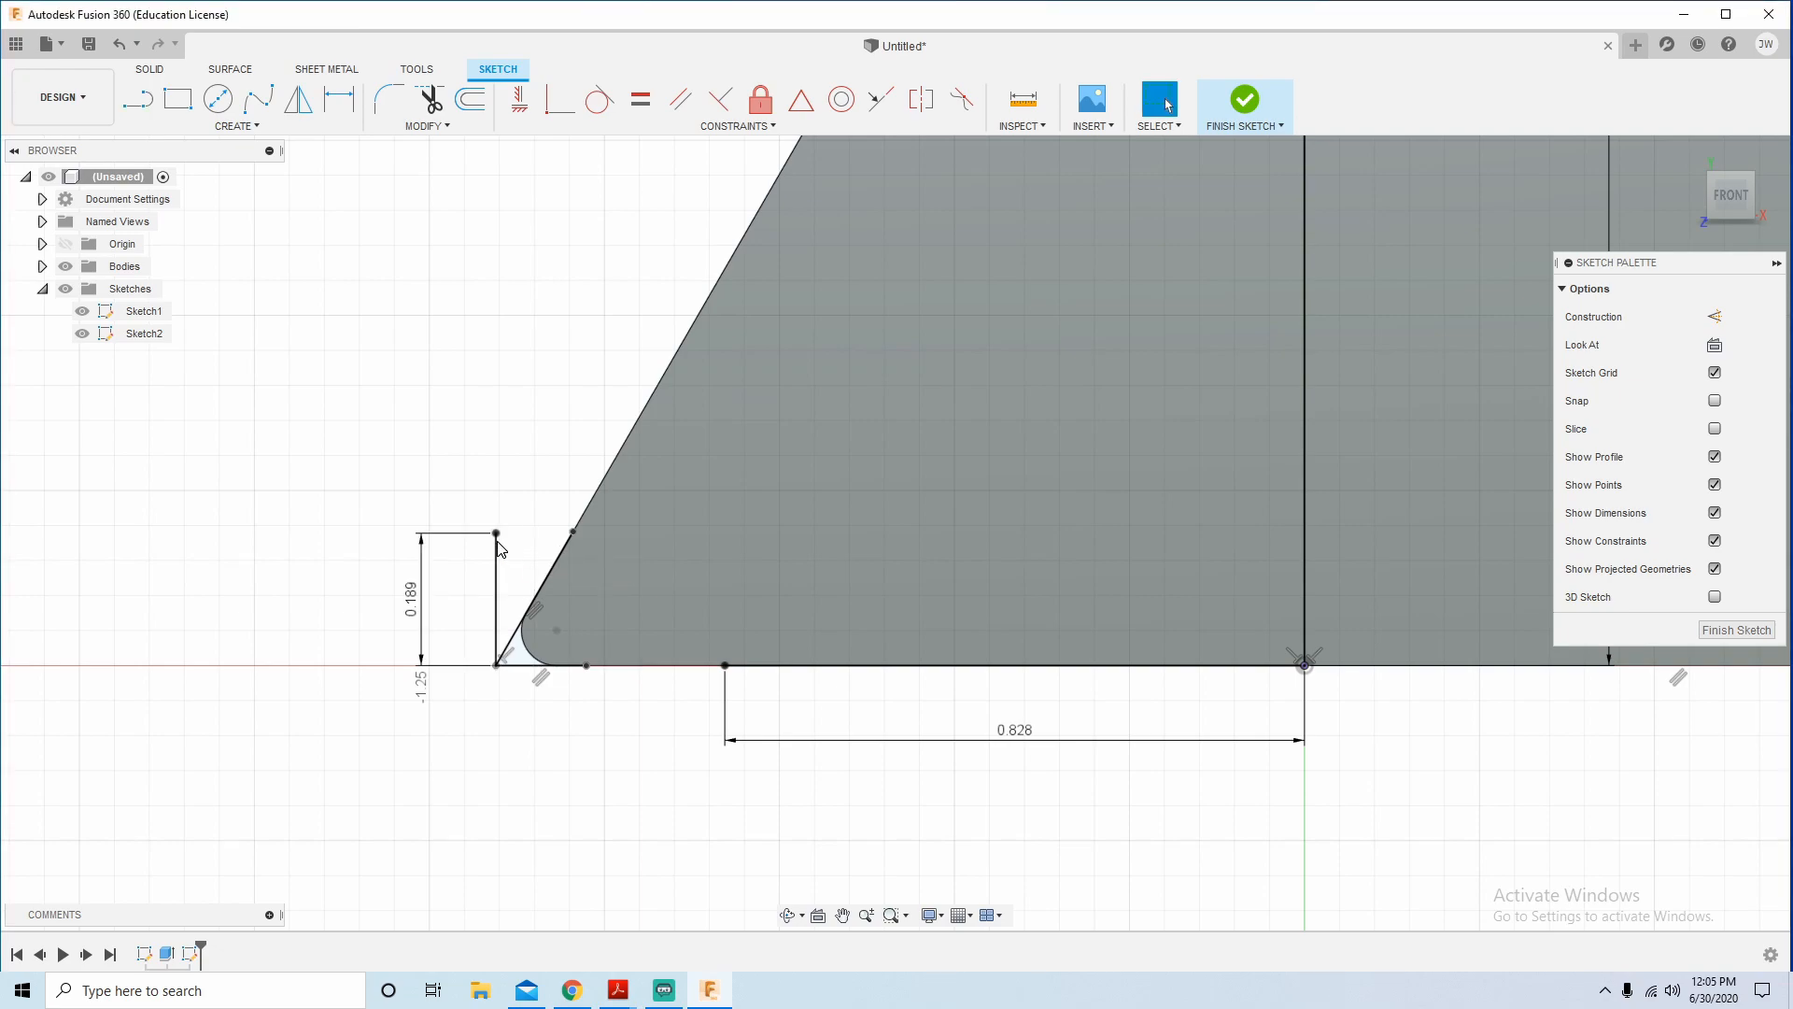
Draw a 0.17 in diameter circle directly above the 0.828 in line's outer end, level with the 0.189 in line's upper end.
key("c")
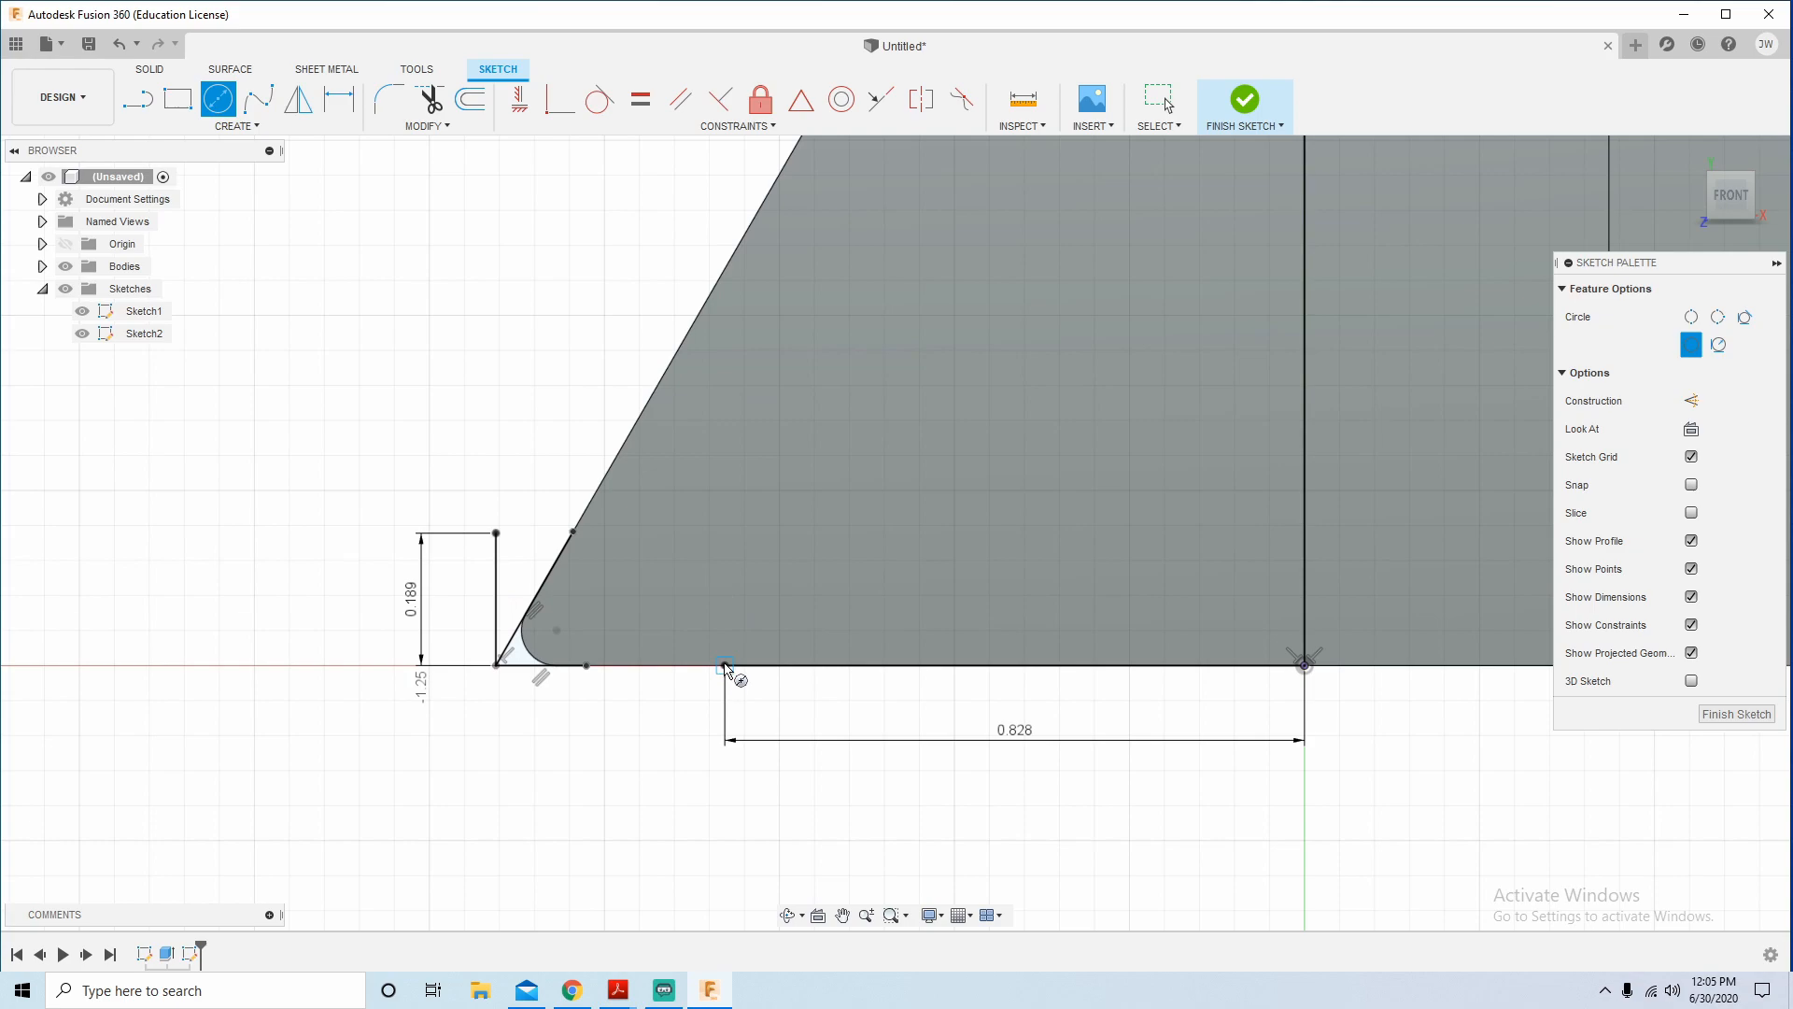
left_click(726, 534)
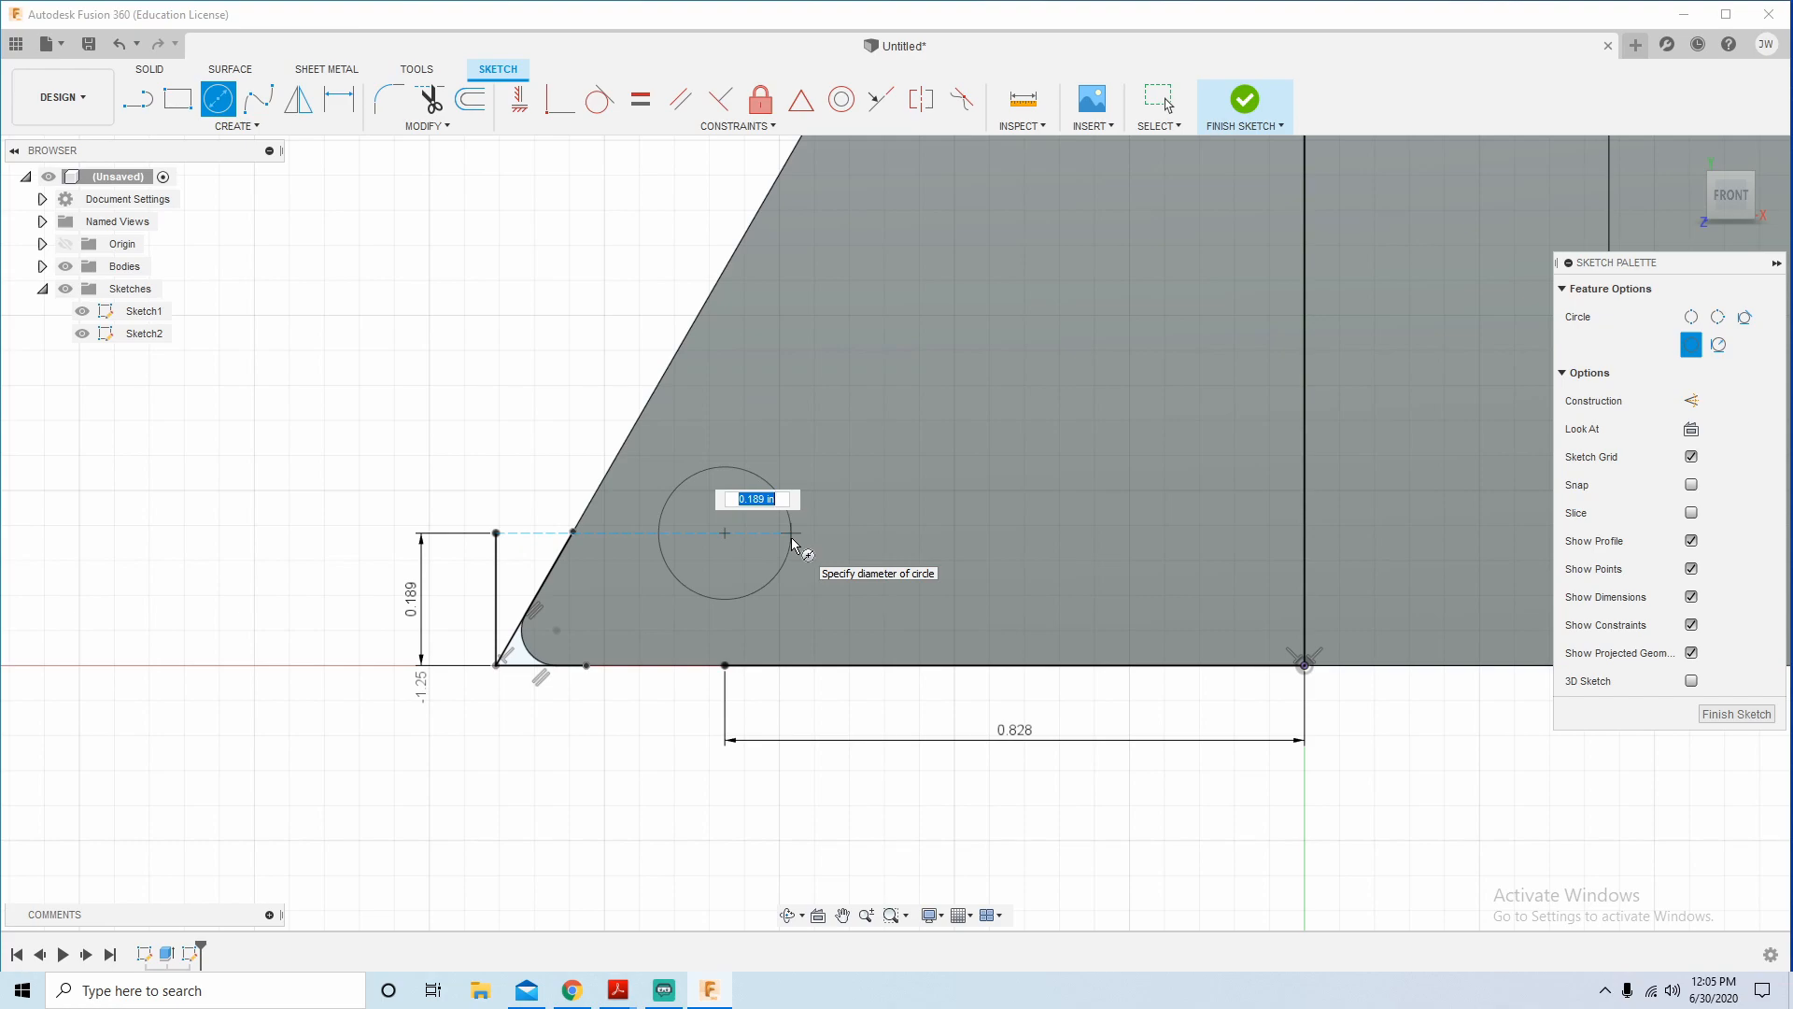
key("BackSpace")
key("Tab")
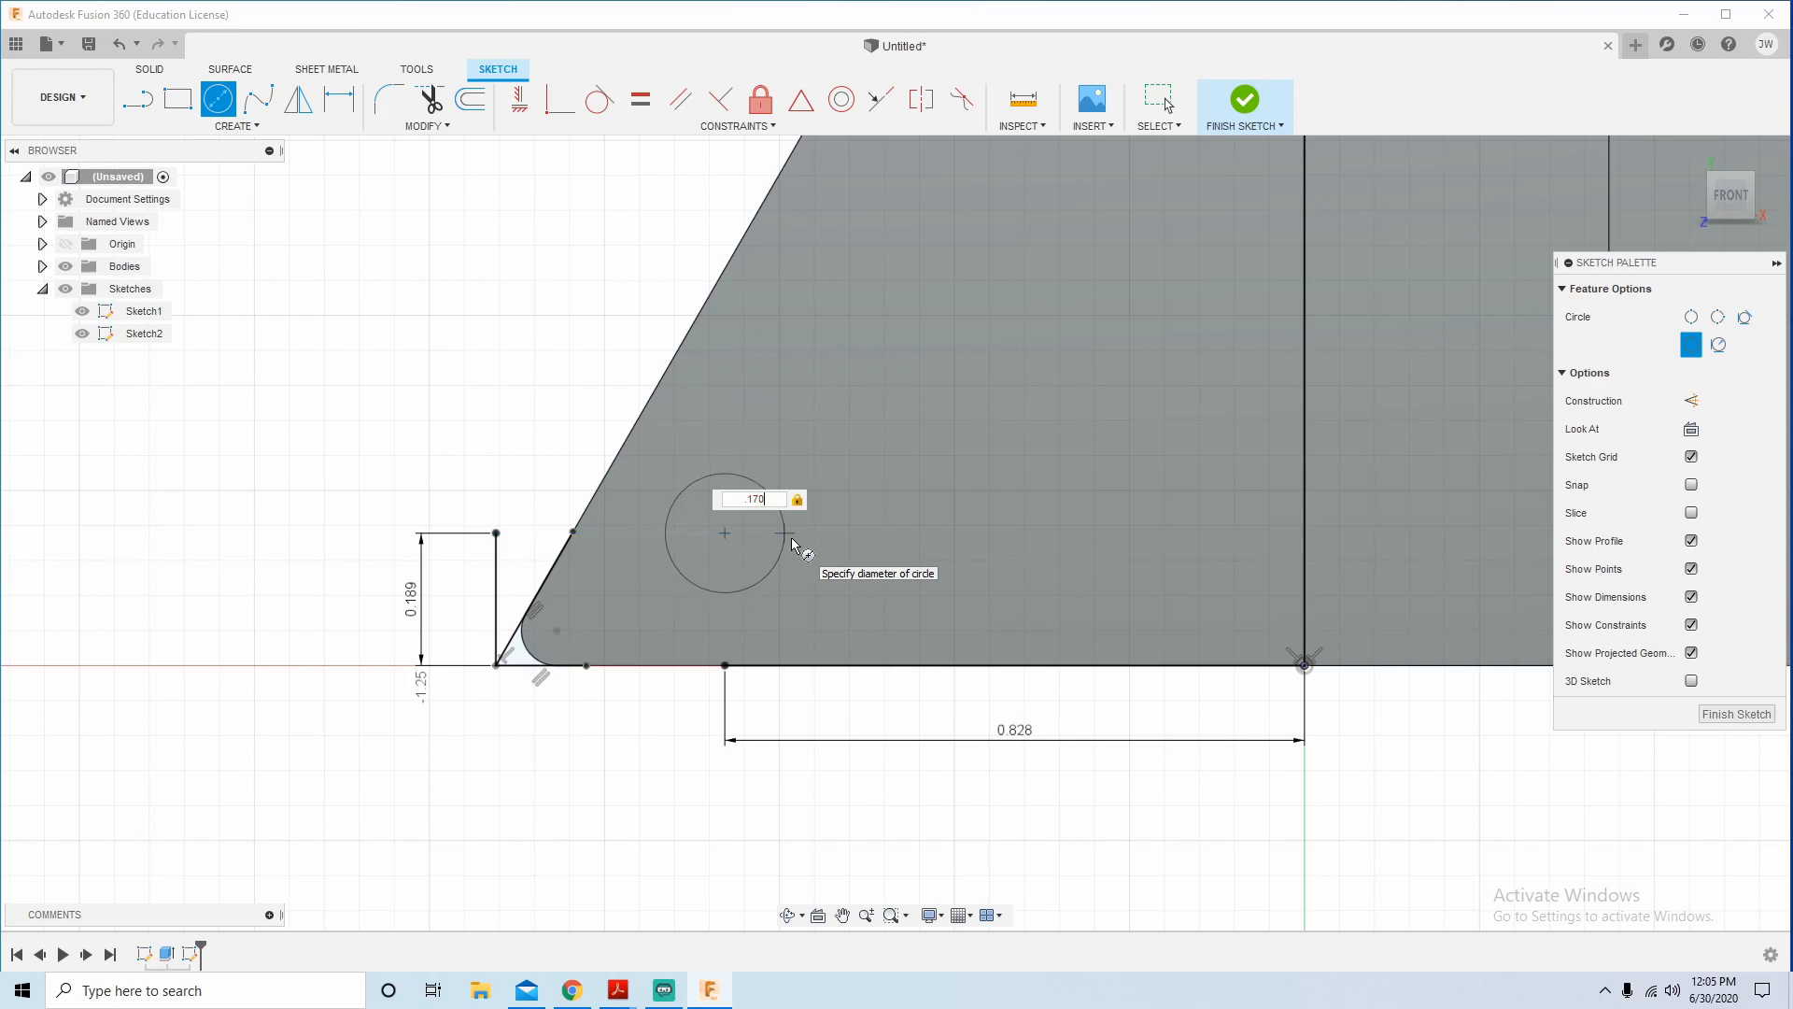
key("Return")
Draw a 0.17 in diameter circle centred on the upper end of the 1.637 in vertical centre line.
scroll(313, 397, "down", 3)
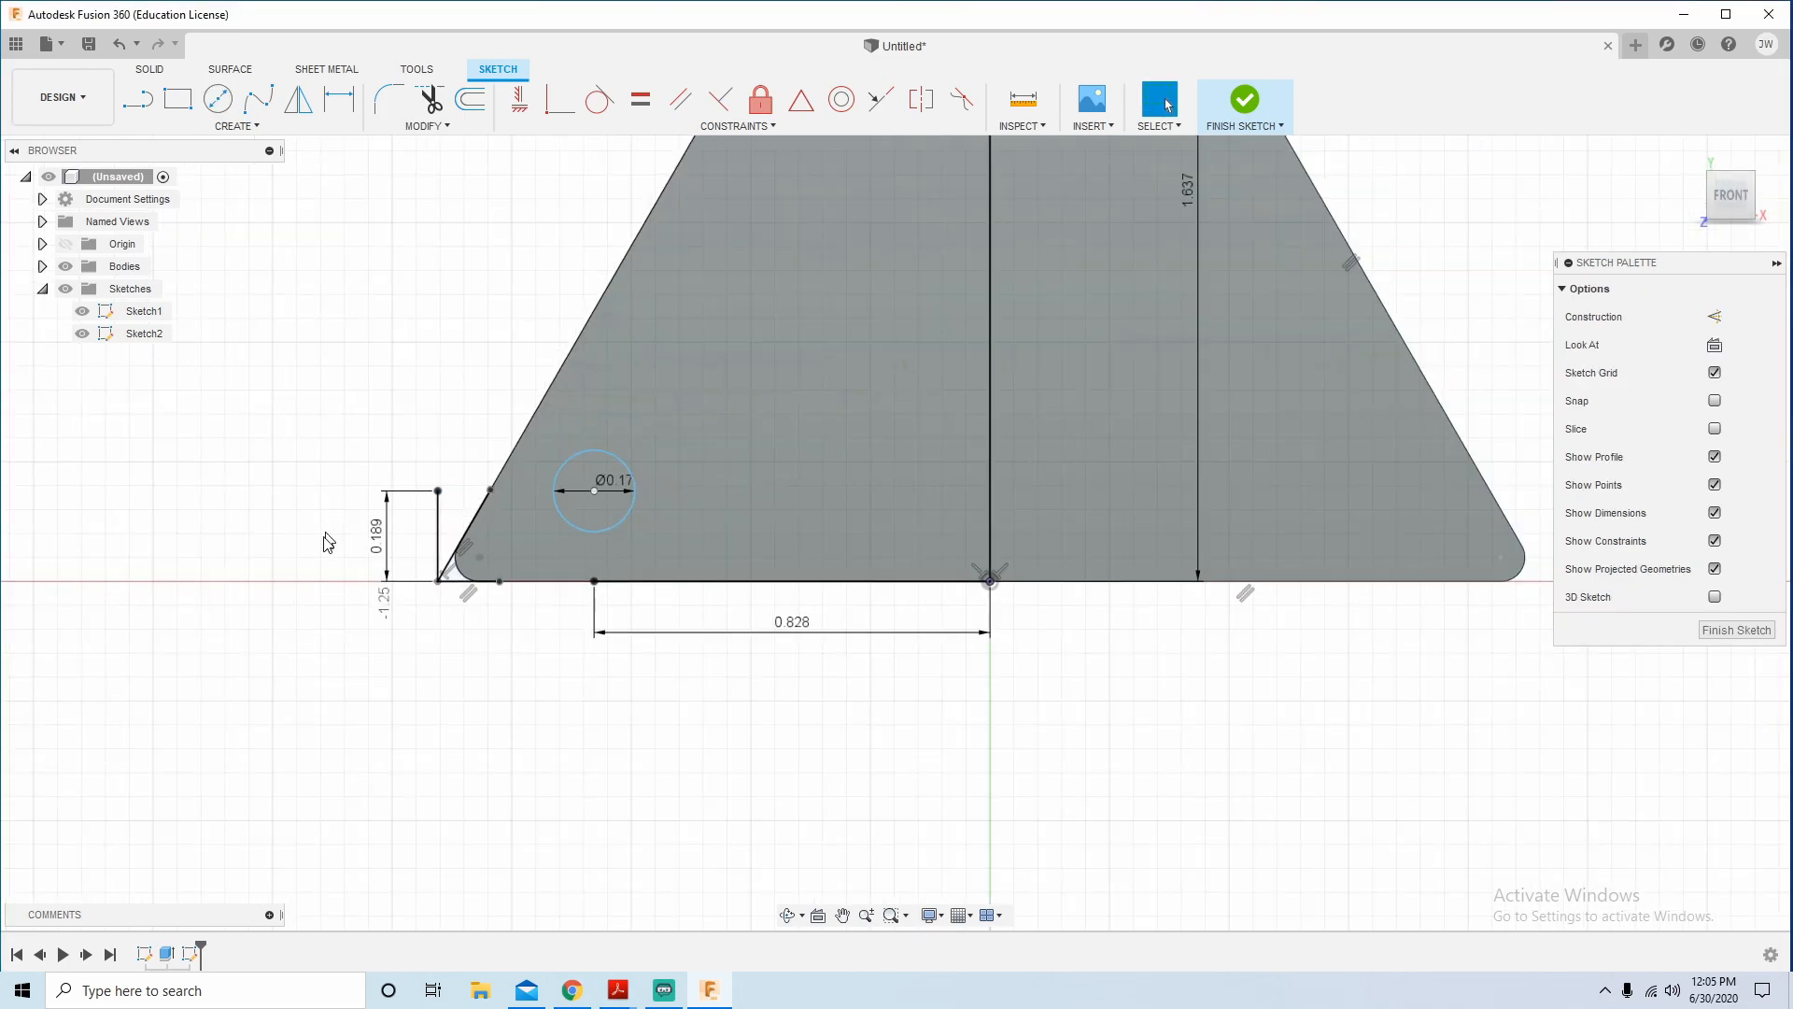
scroll(469, 613, "down", 4)
scroll(528, 278, "up", 2)
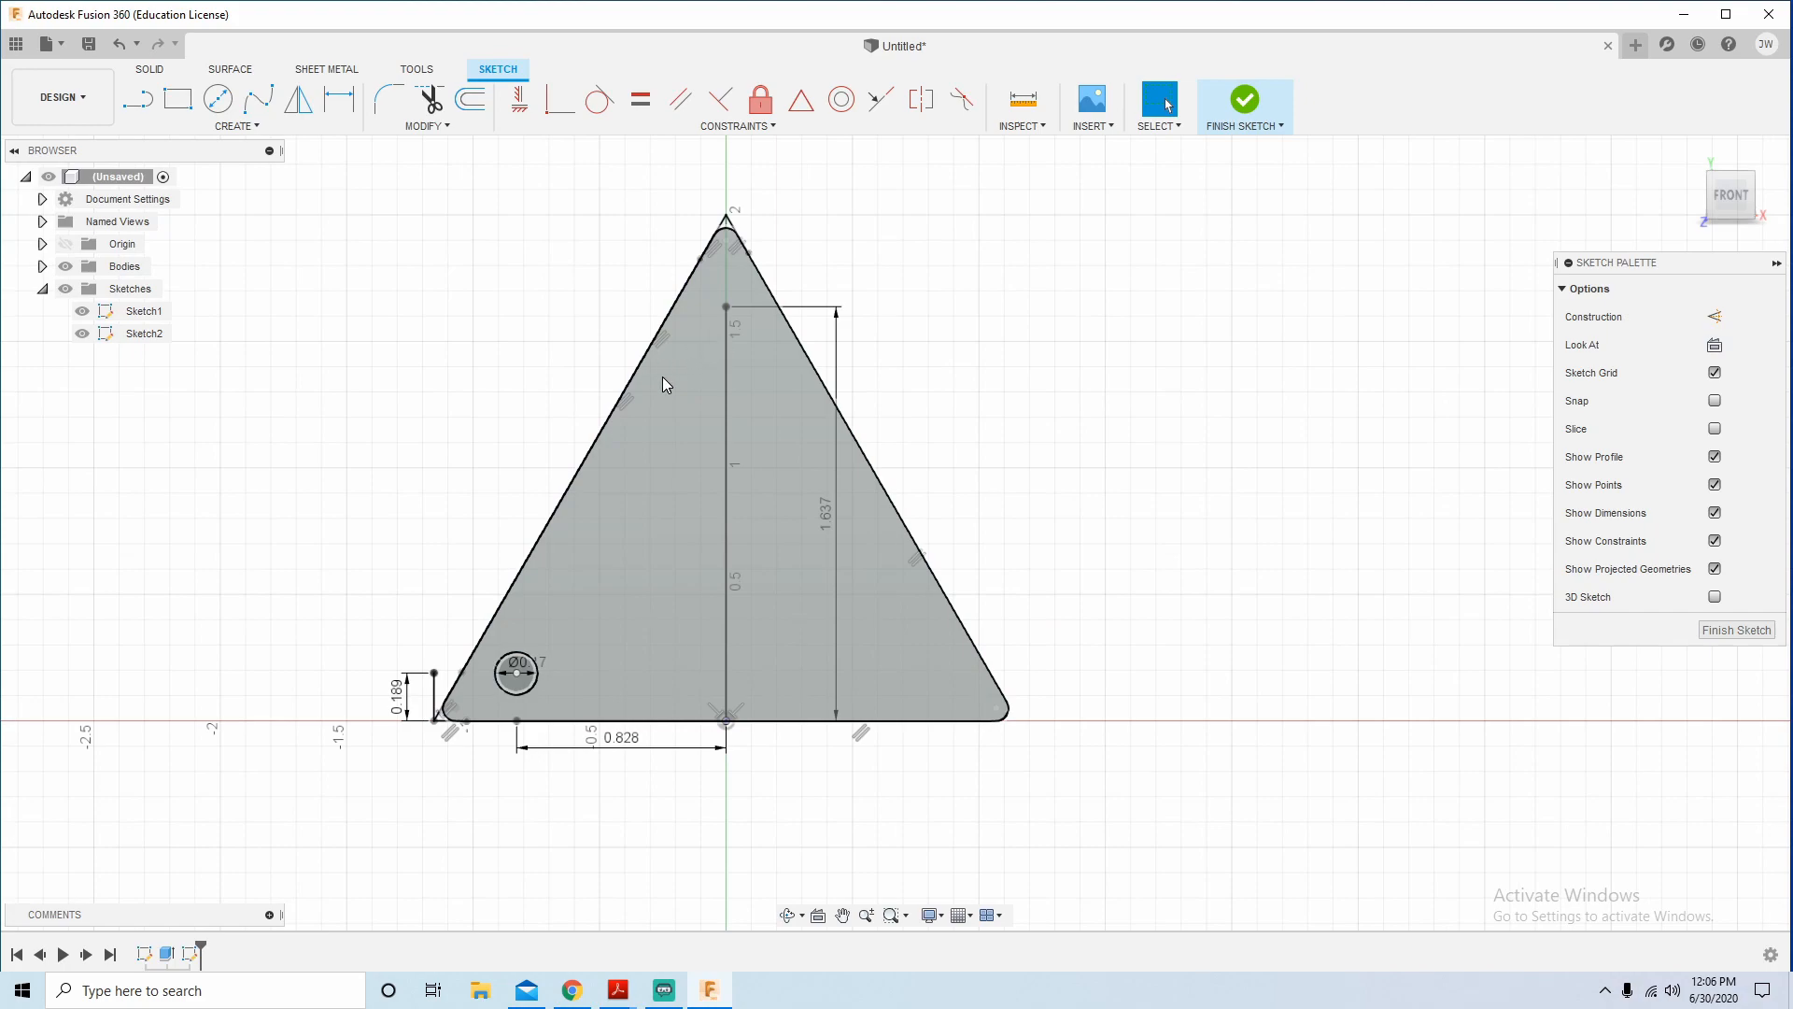
key("c")
left_click(726, 307)
key("BackSpace")
key("Return")
key("Escape")
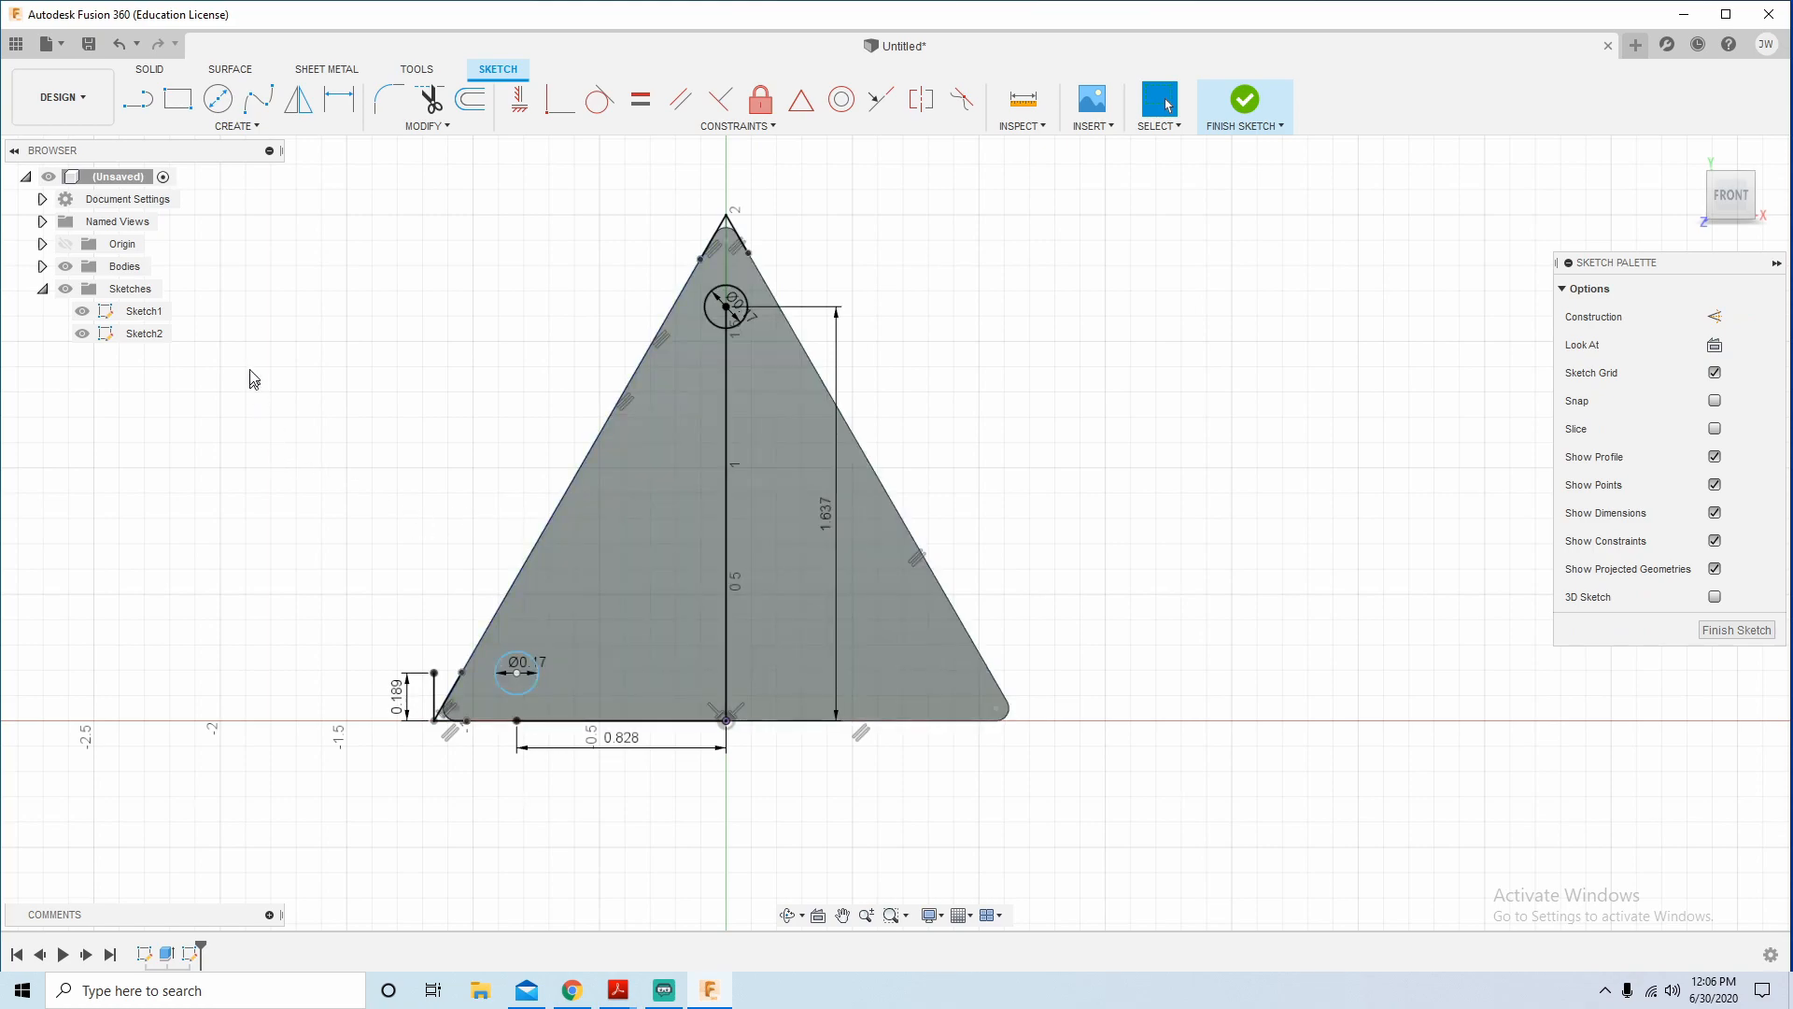
Mirror the lower-left circle about the vertical centre line and finish the sketch.
left_click(236, 126)
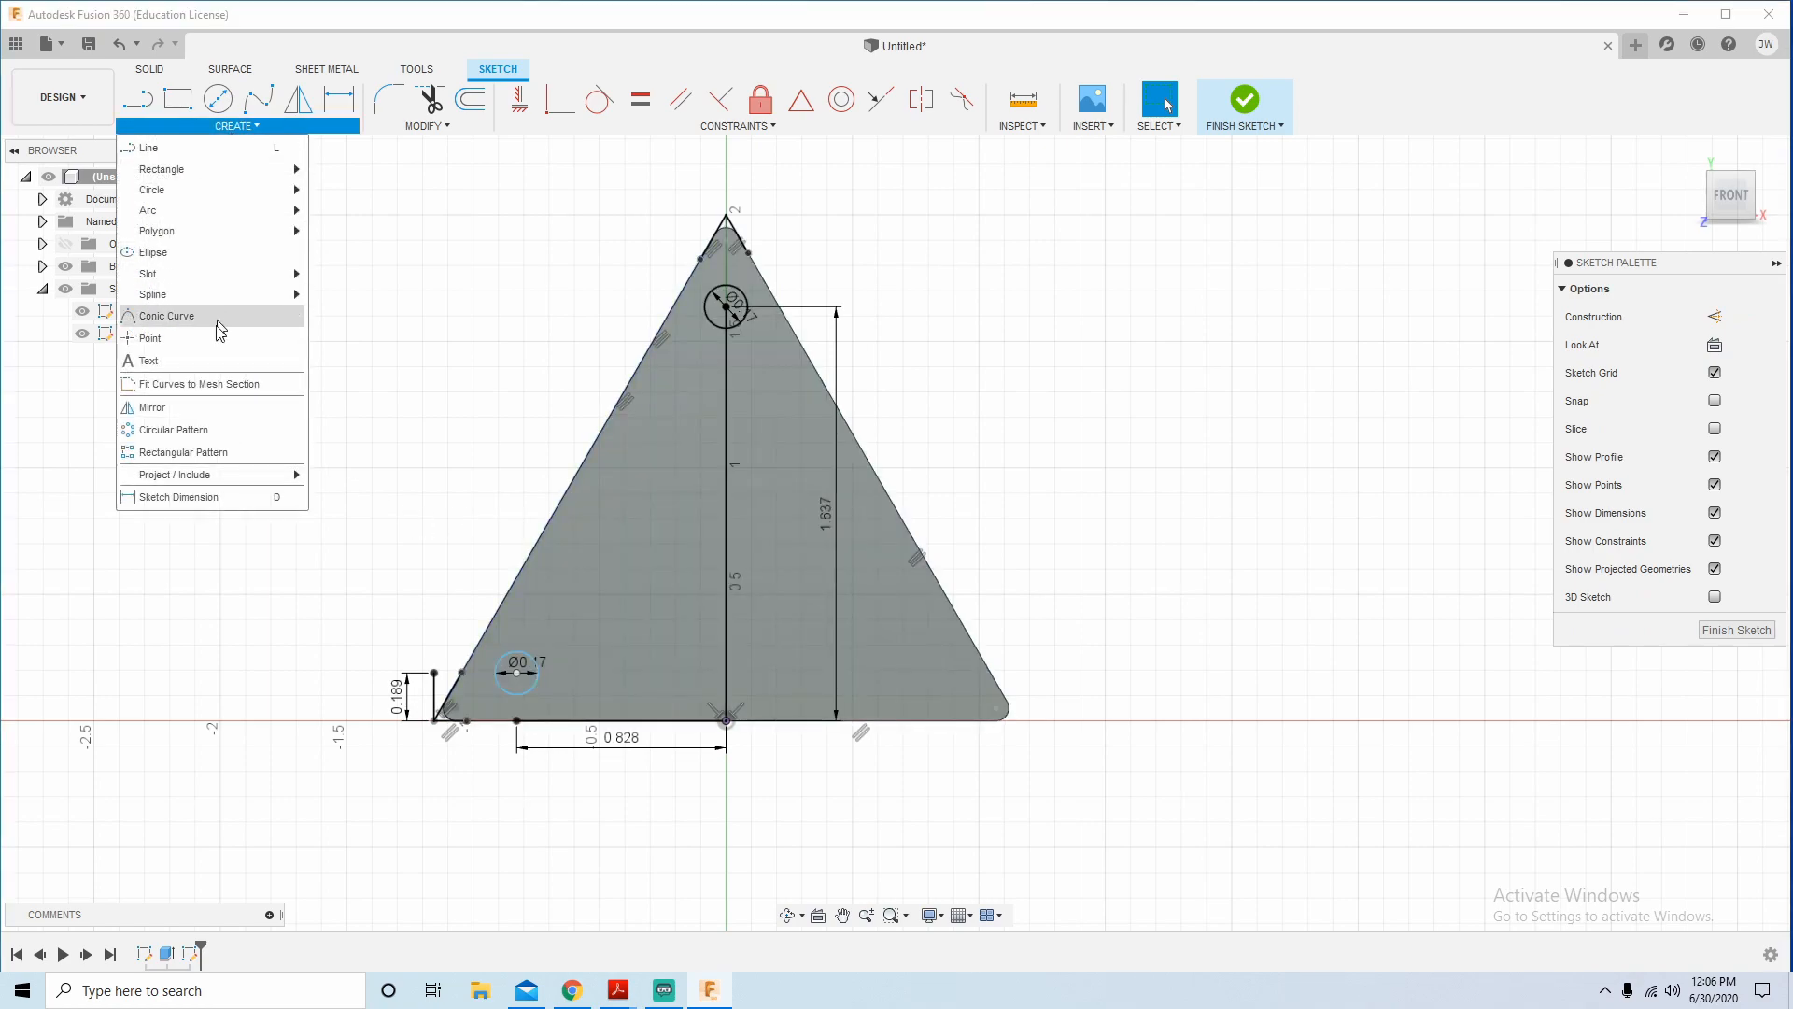
left_click(207, 410)
left_click(516, 668)
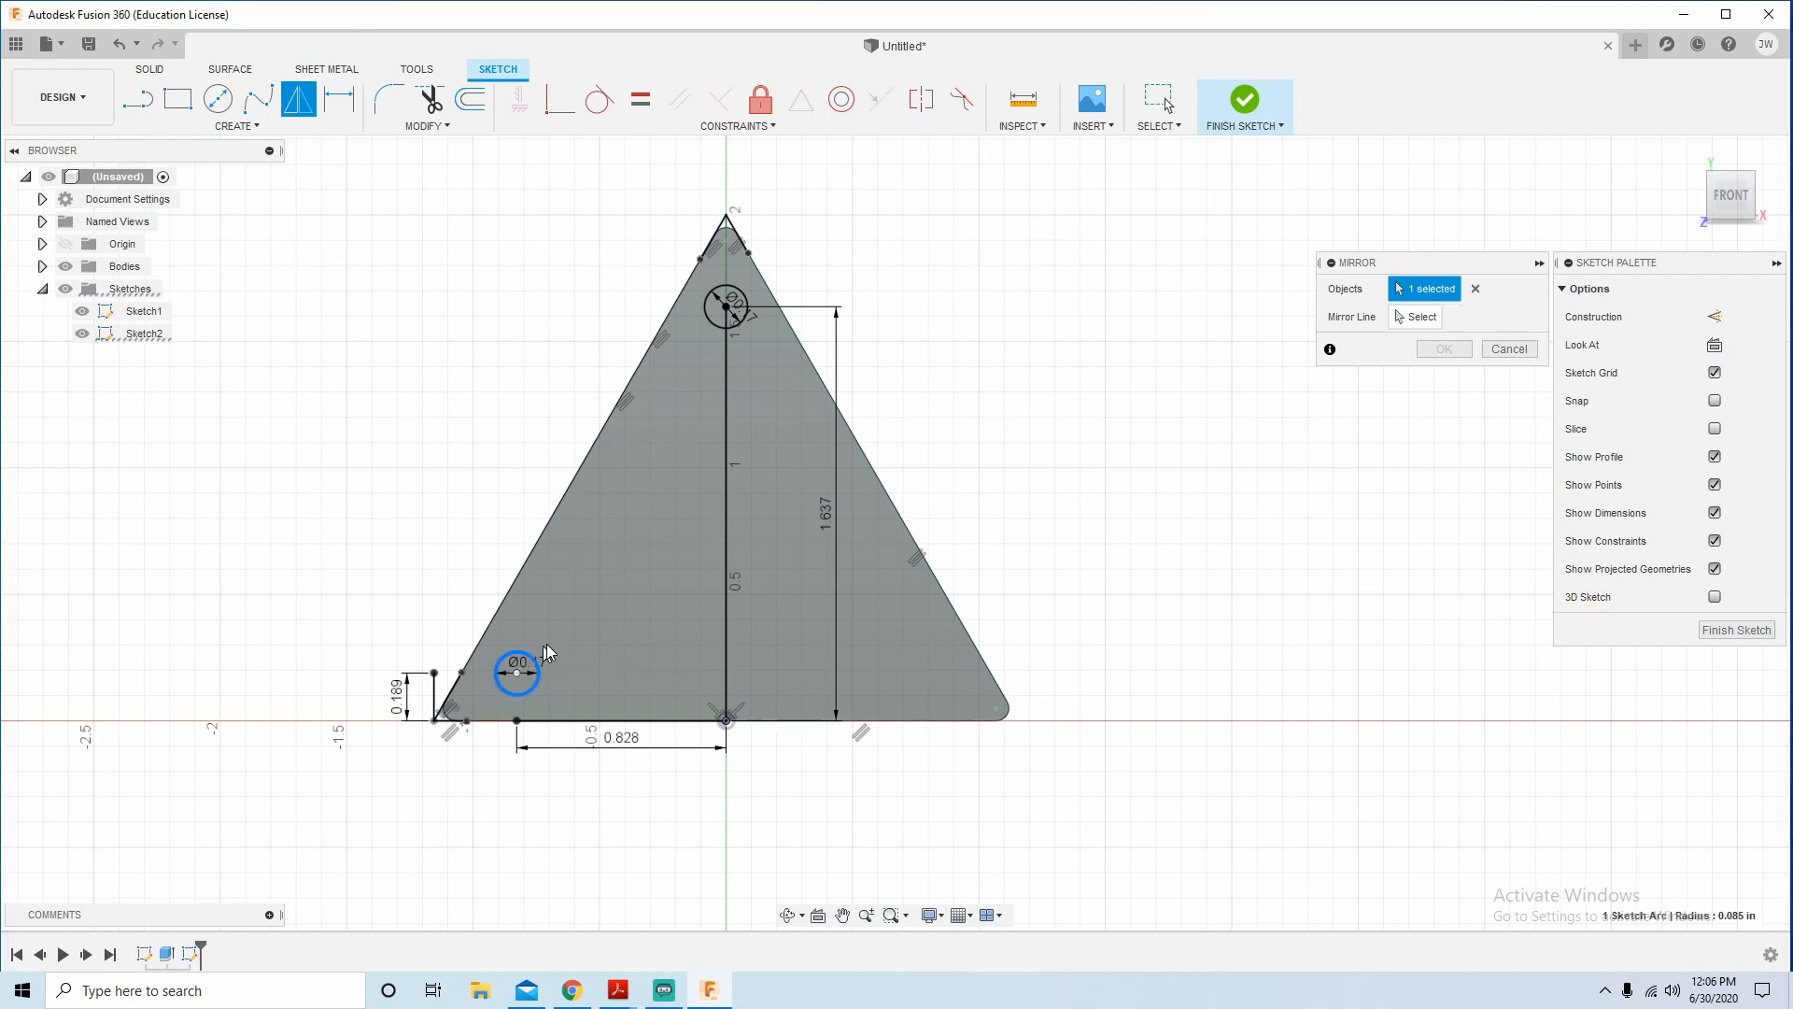
left_click(726, 570)
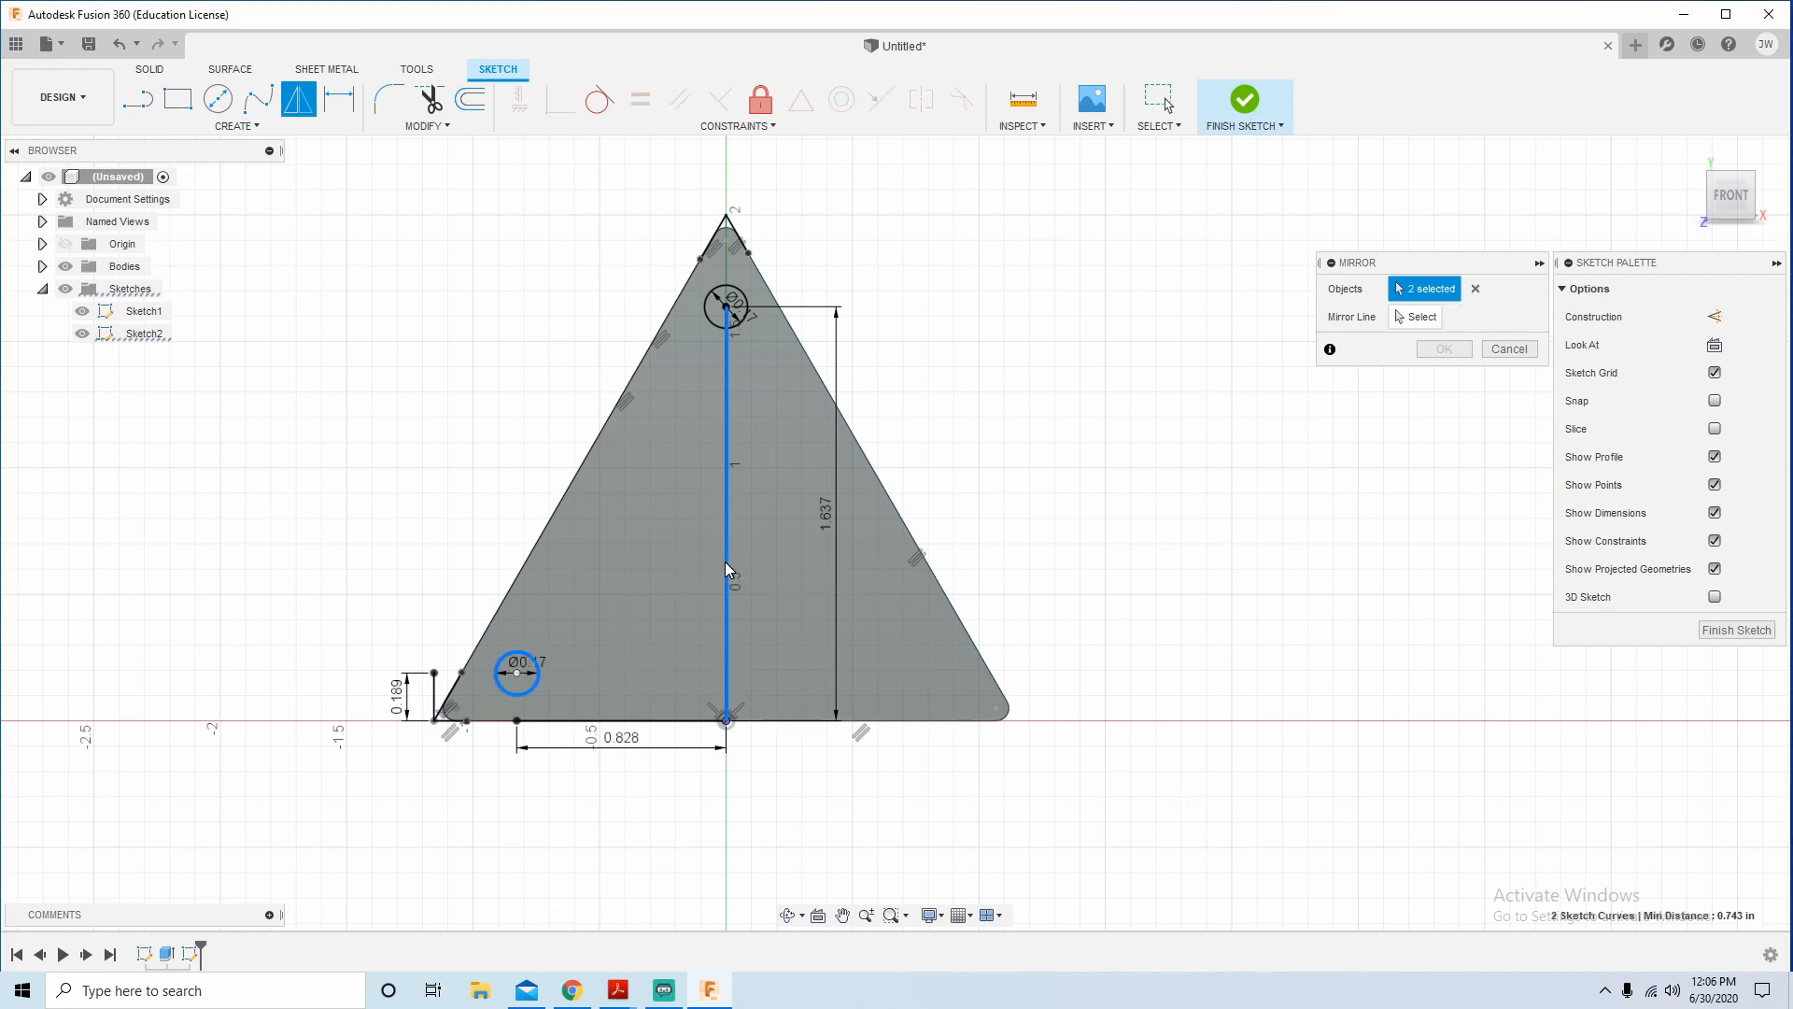
left_click(1476, 289)
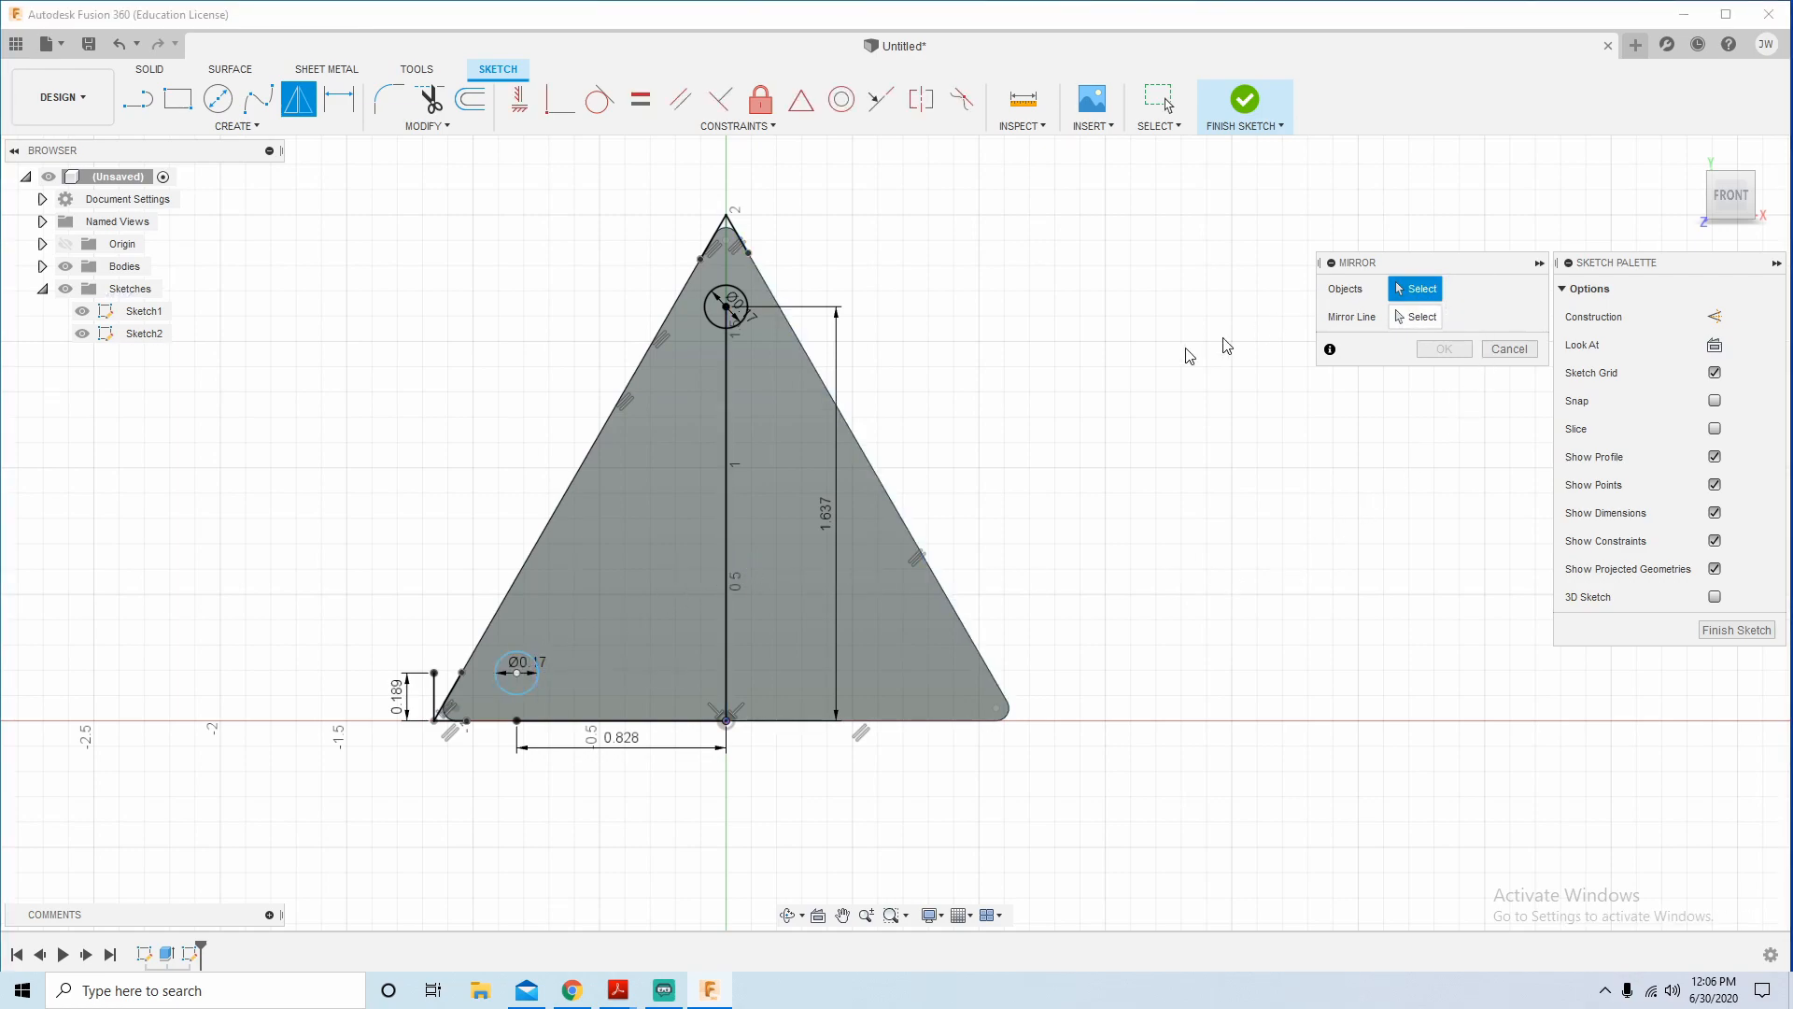
left_click(538, 669)
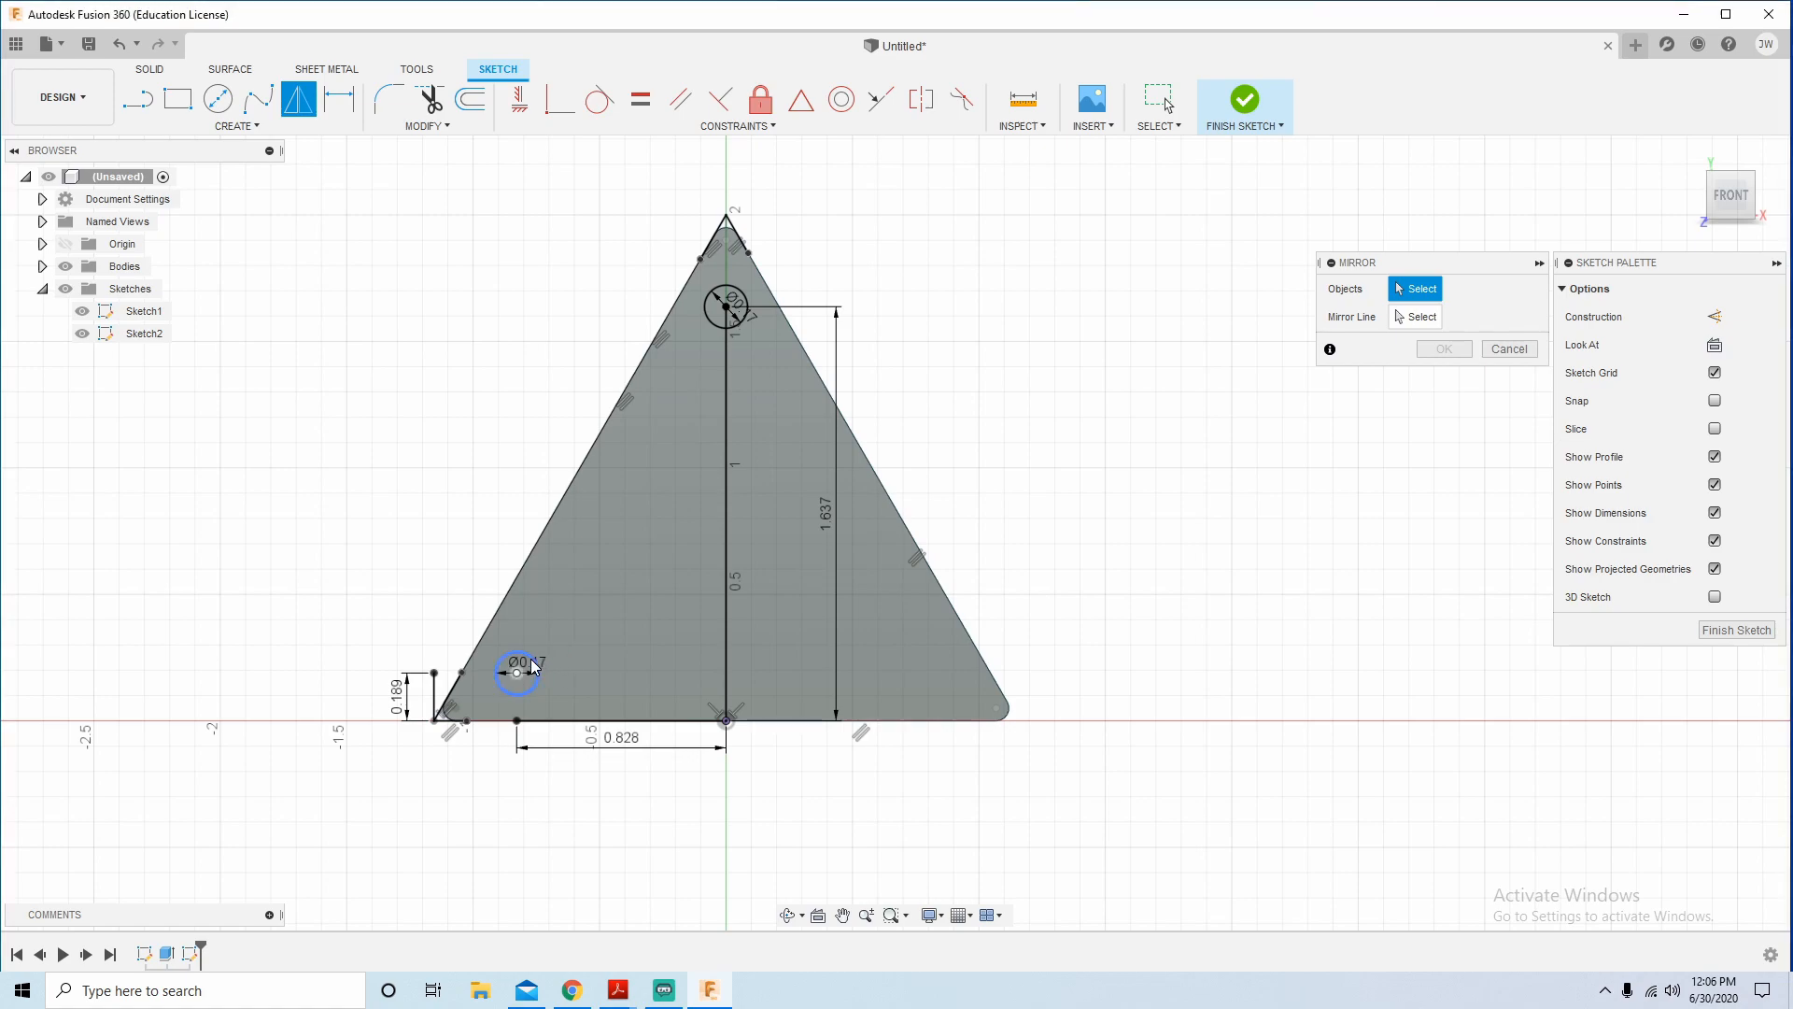
left_click(1432, 318)
left_click(728, 505)
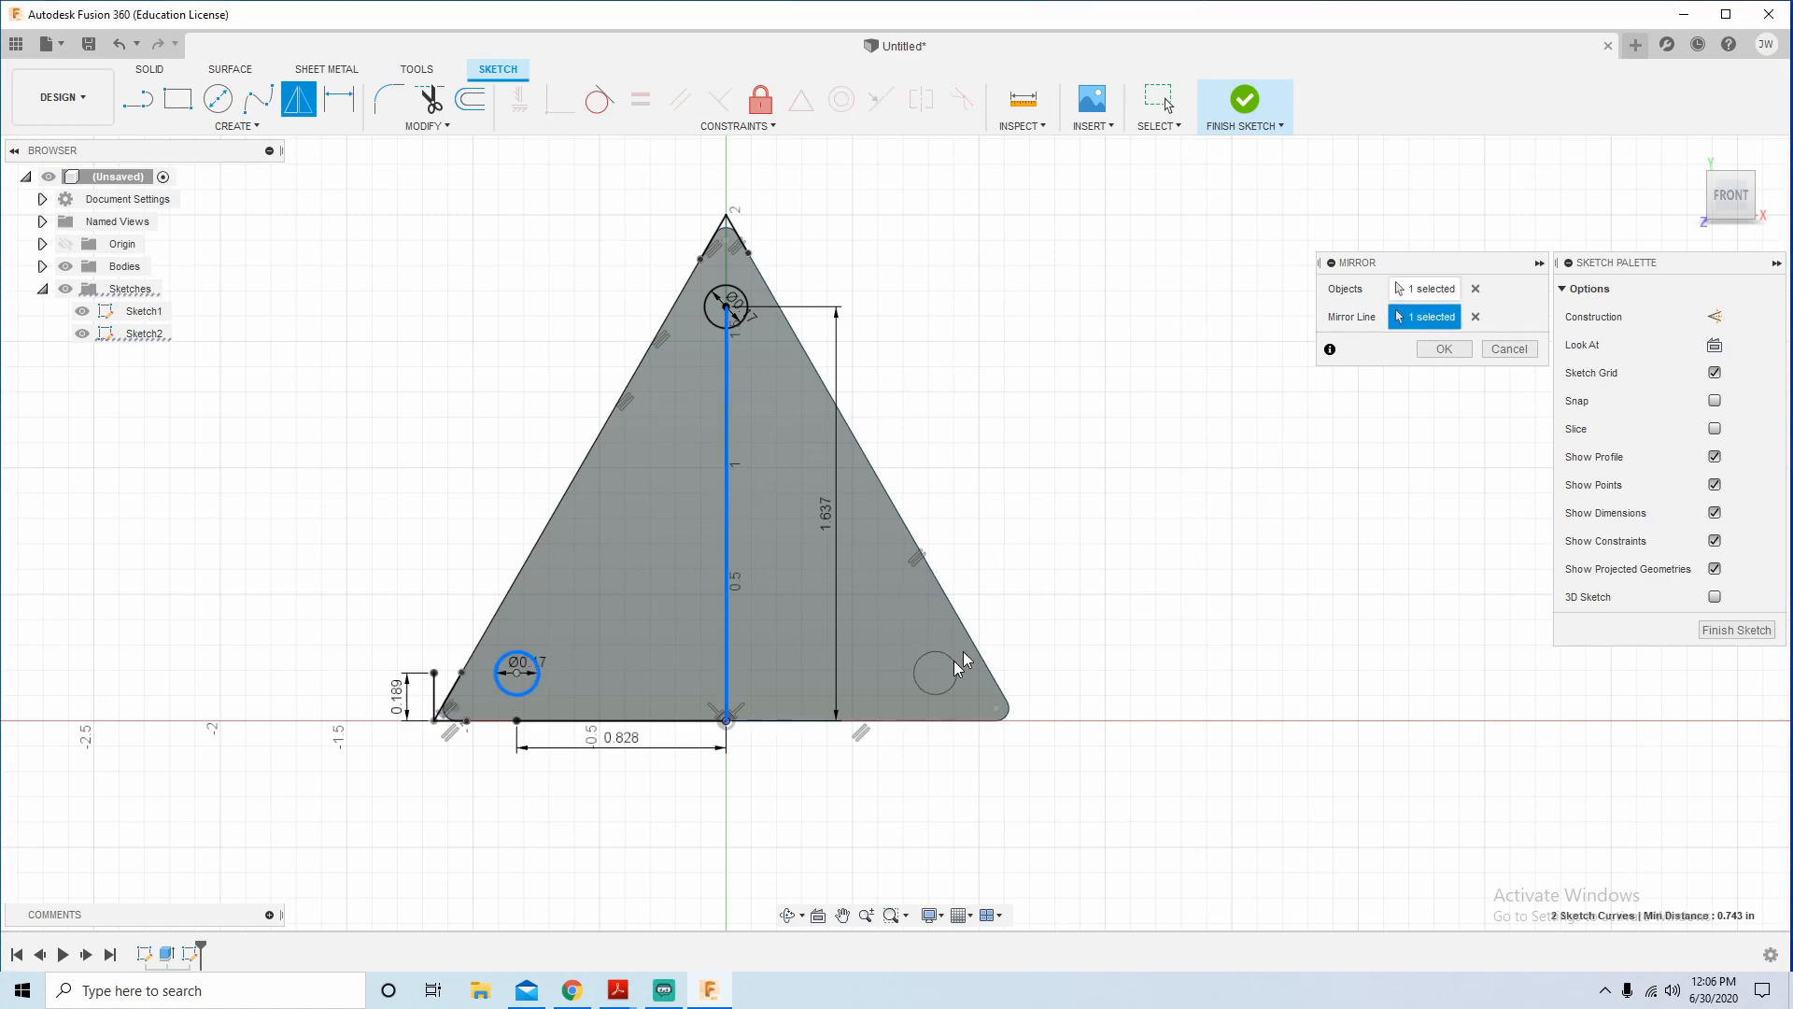
left_click(1444, 348)
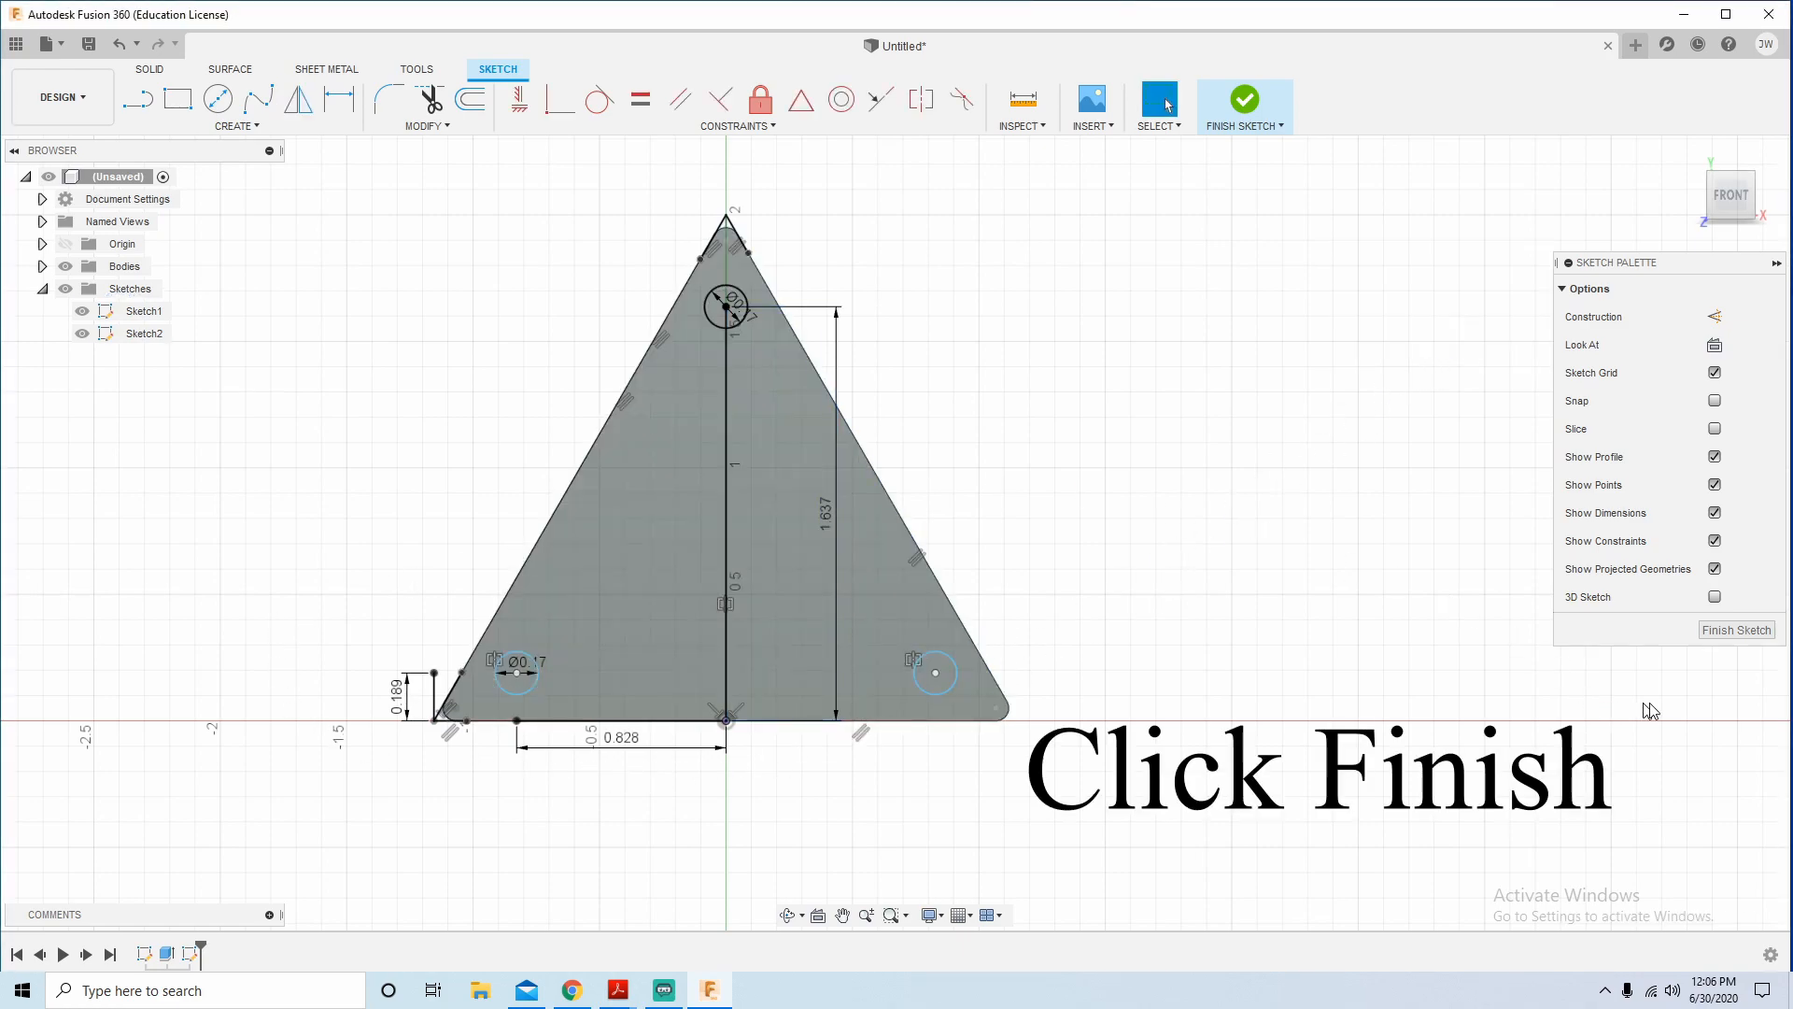
left_click(1736, 629)
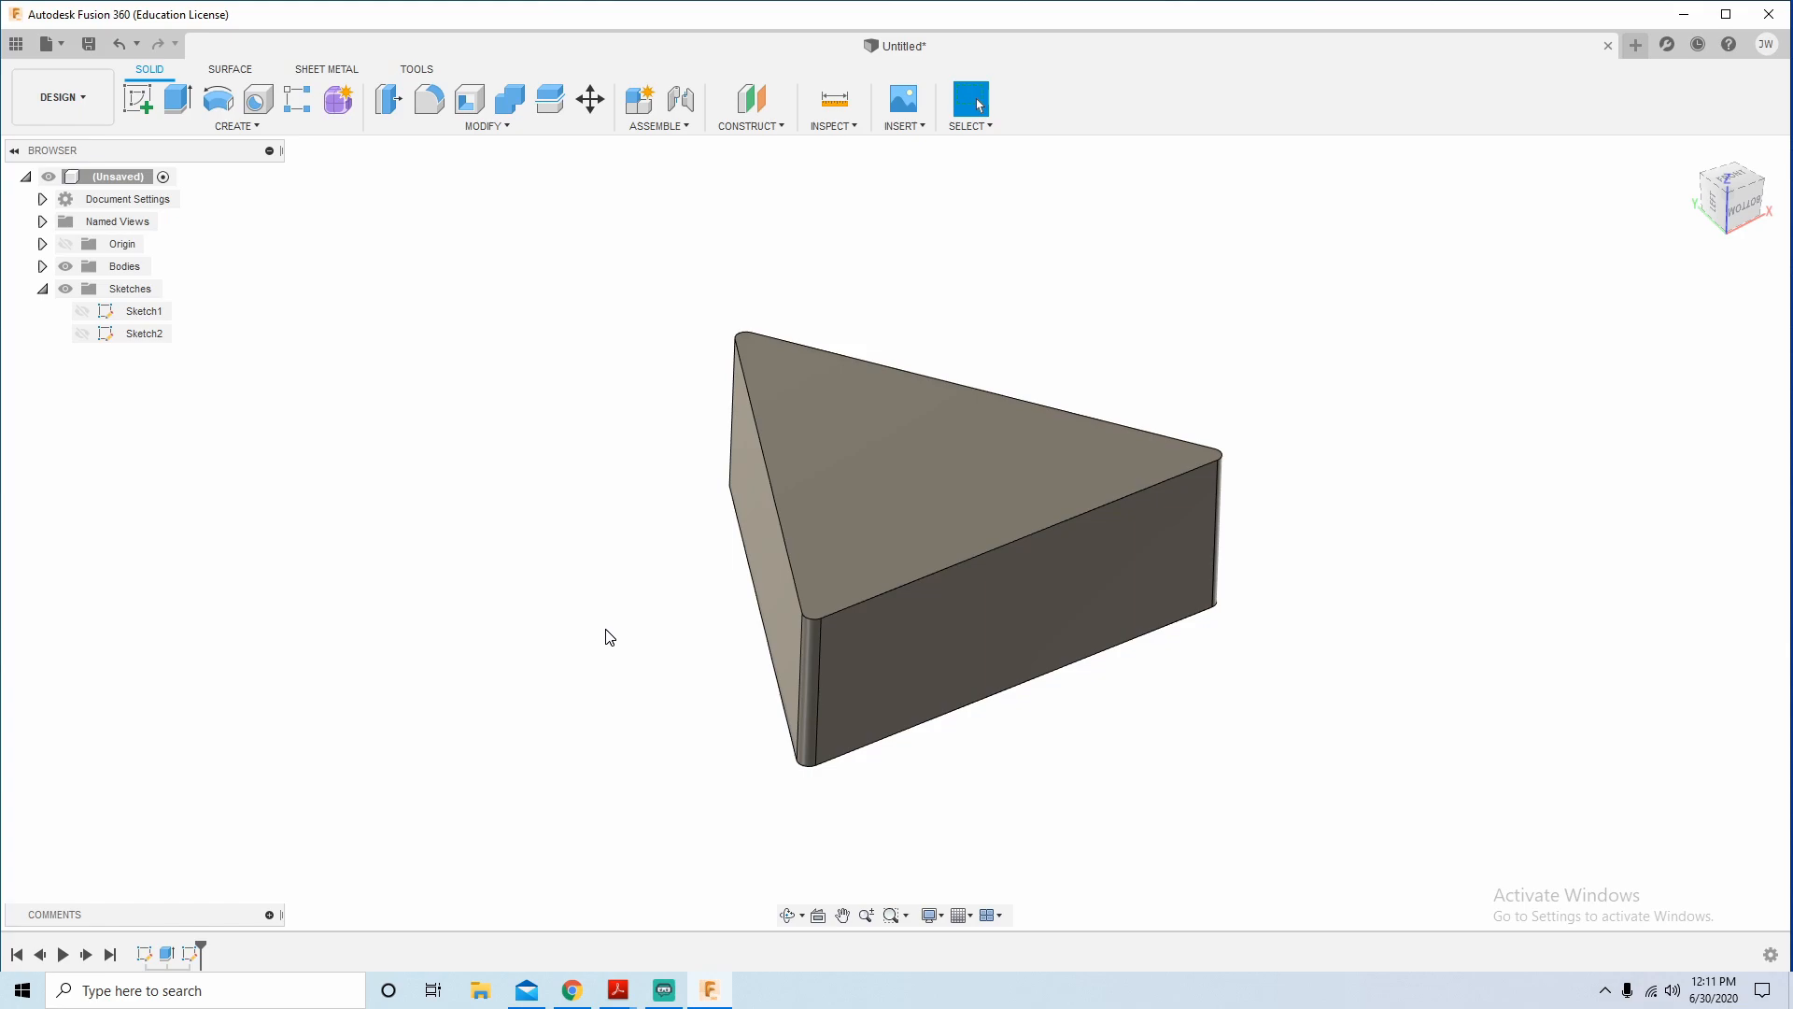
Show the circle sketch and place countersunk, tapped holes with full thread offset and an angled drill point at the three circle centres.
left_click(258, 98)
left_click(1609, 289)
left_click(83, 334)
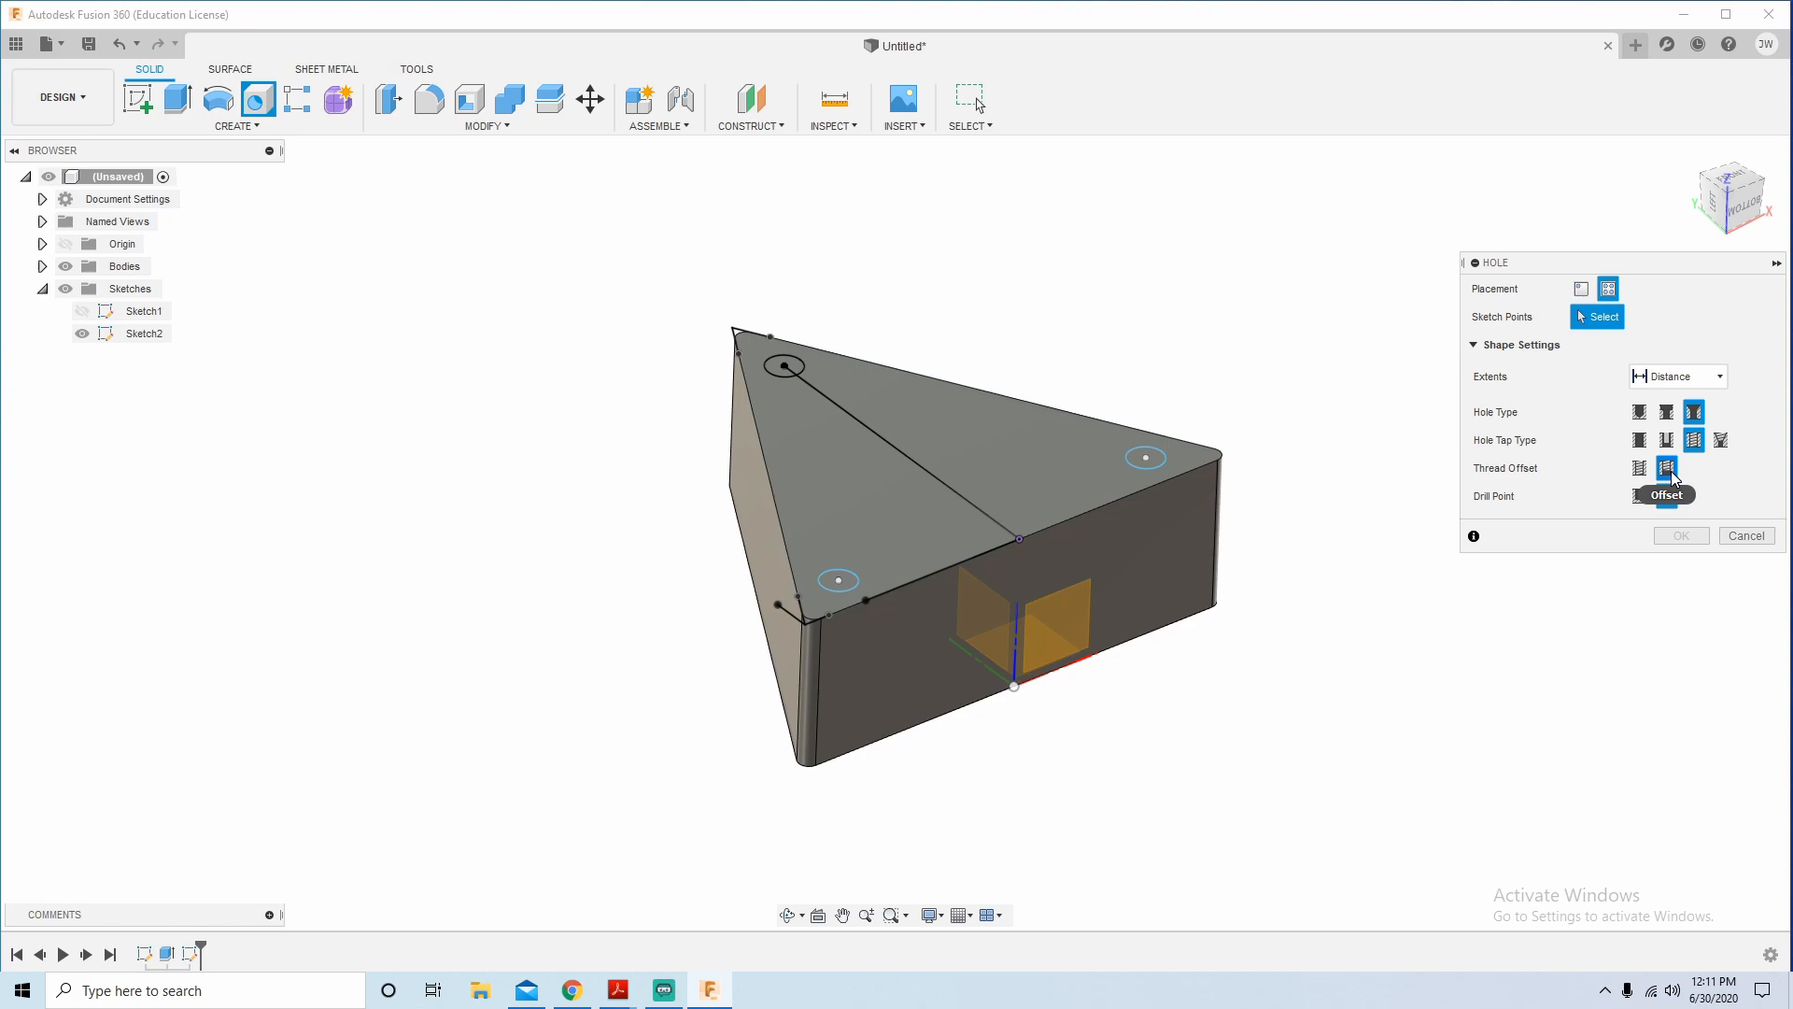
left_click(1641, 468)
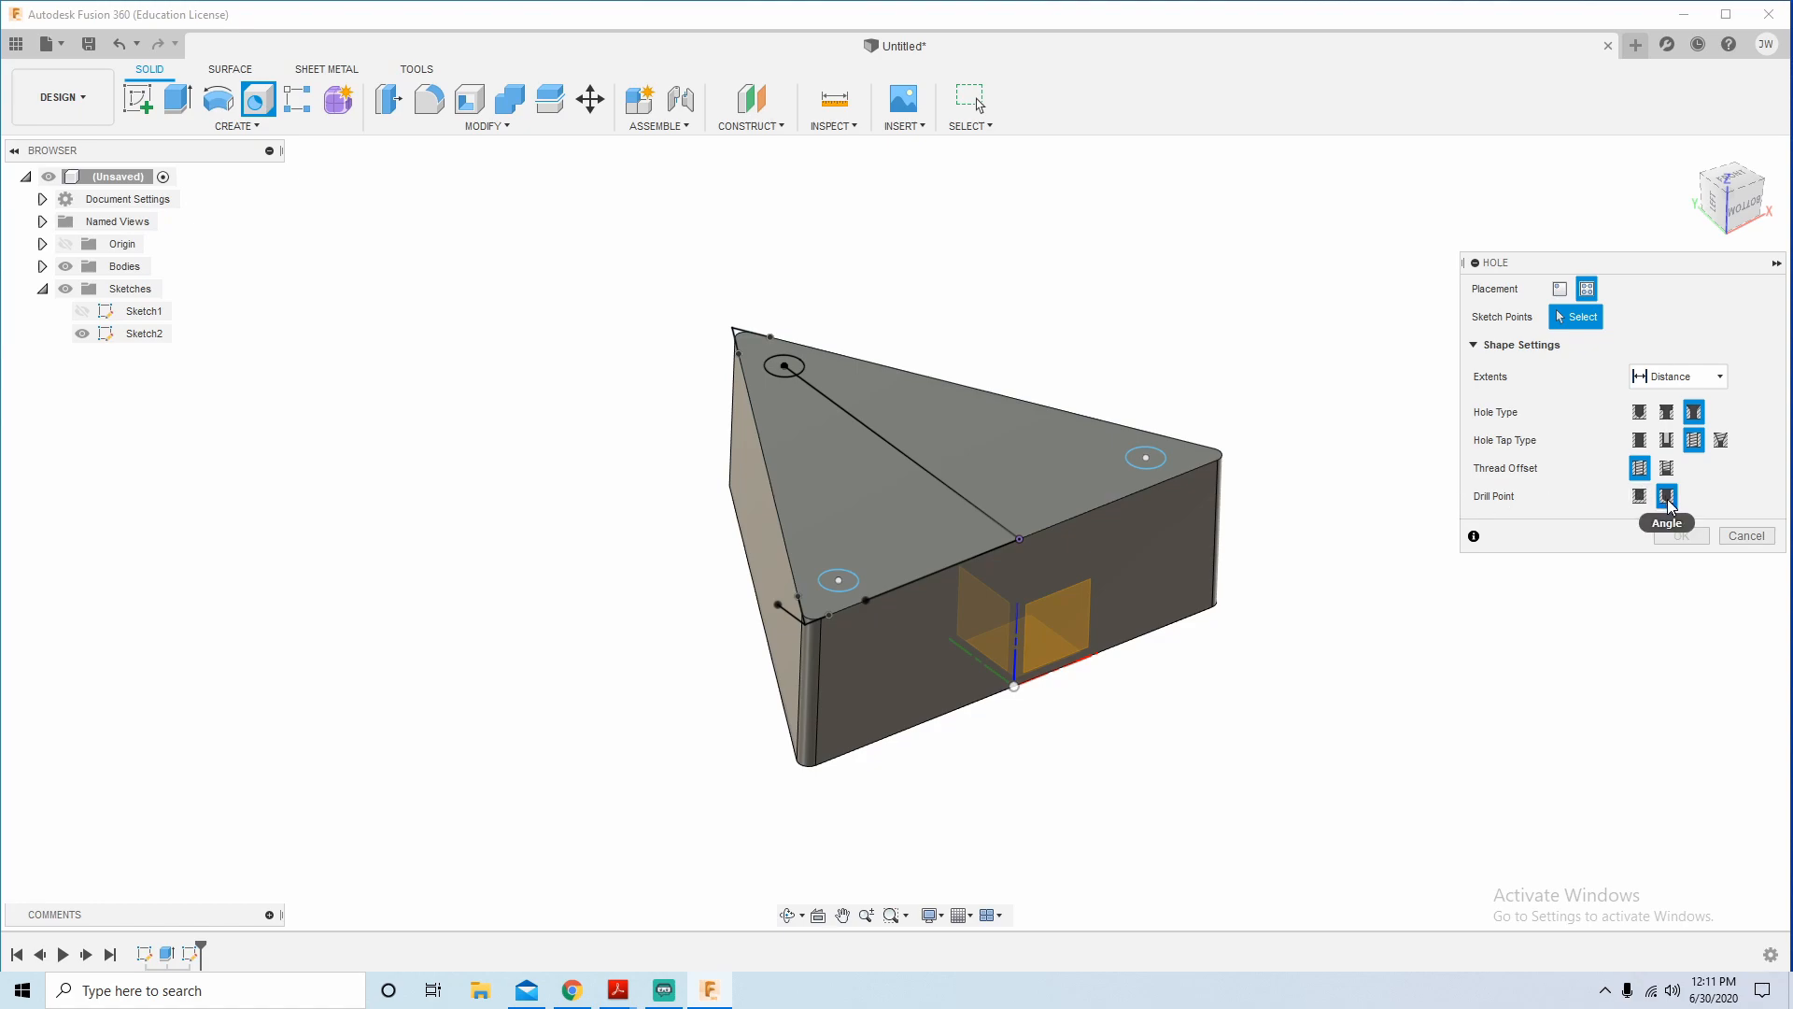
left_click(839, 580)
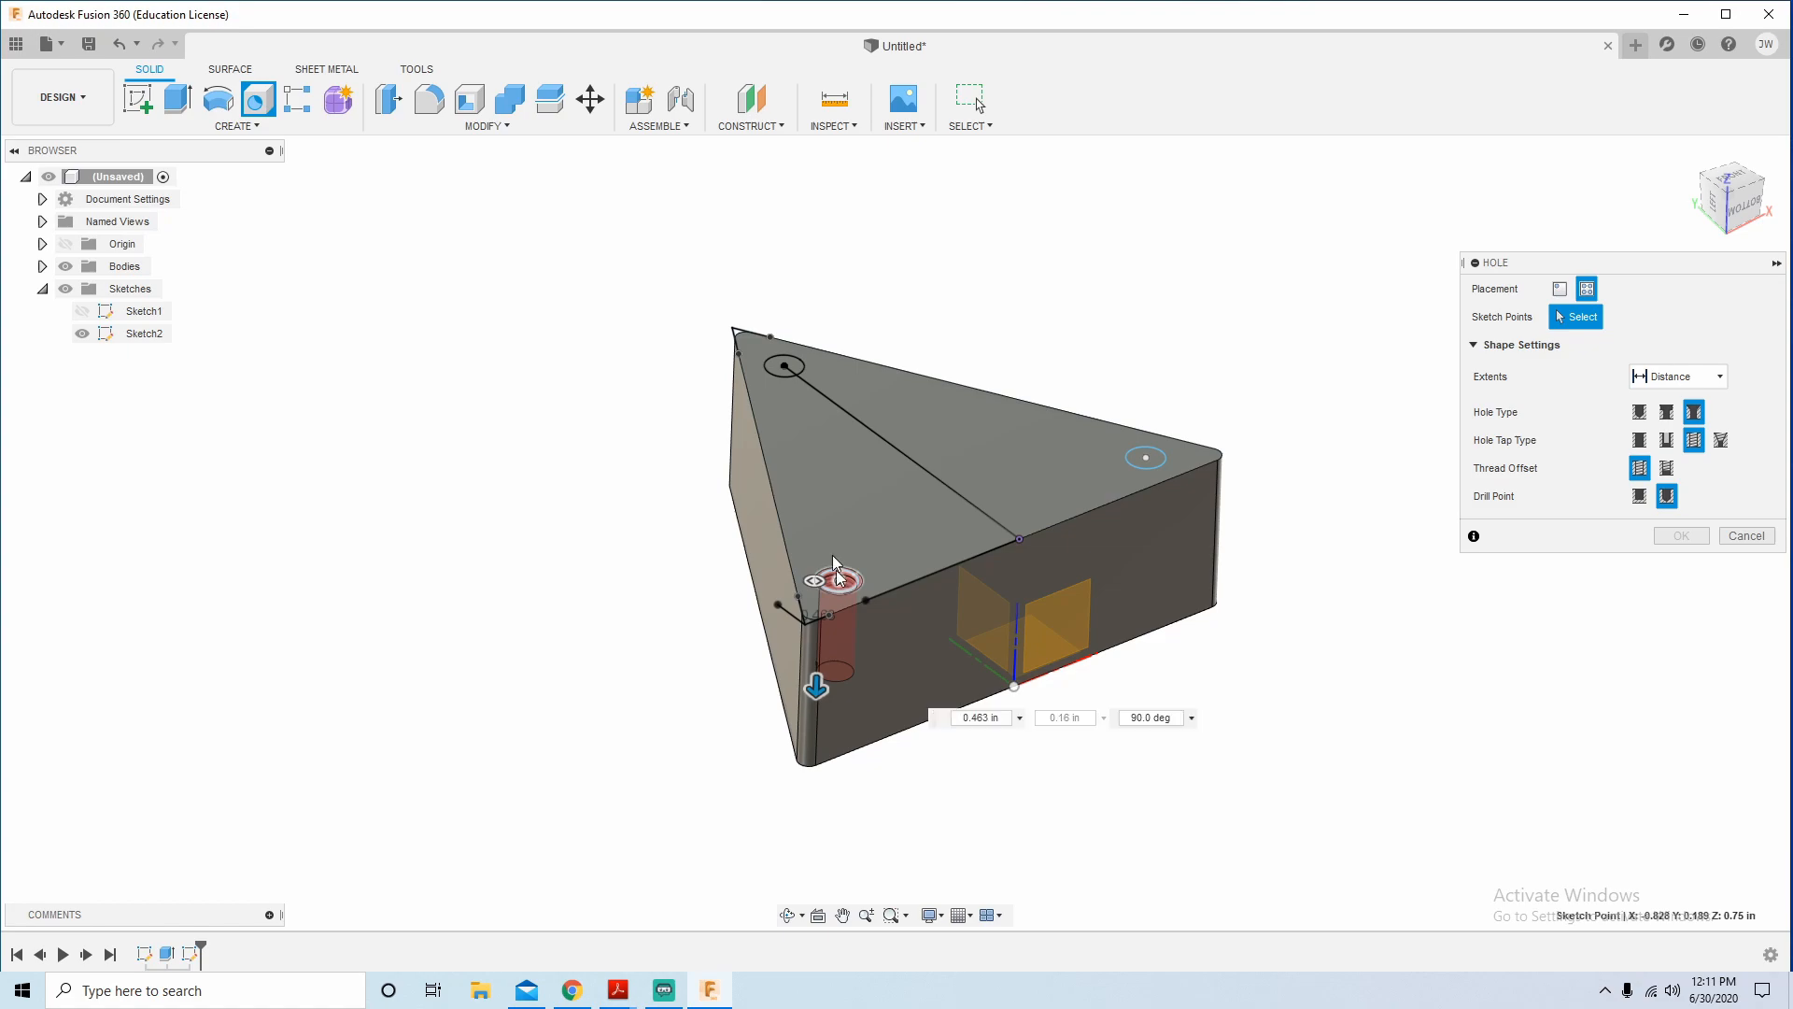
left_click(785, 365)
left_click(1146, 458)
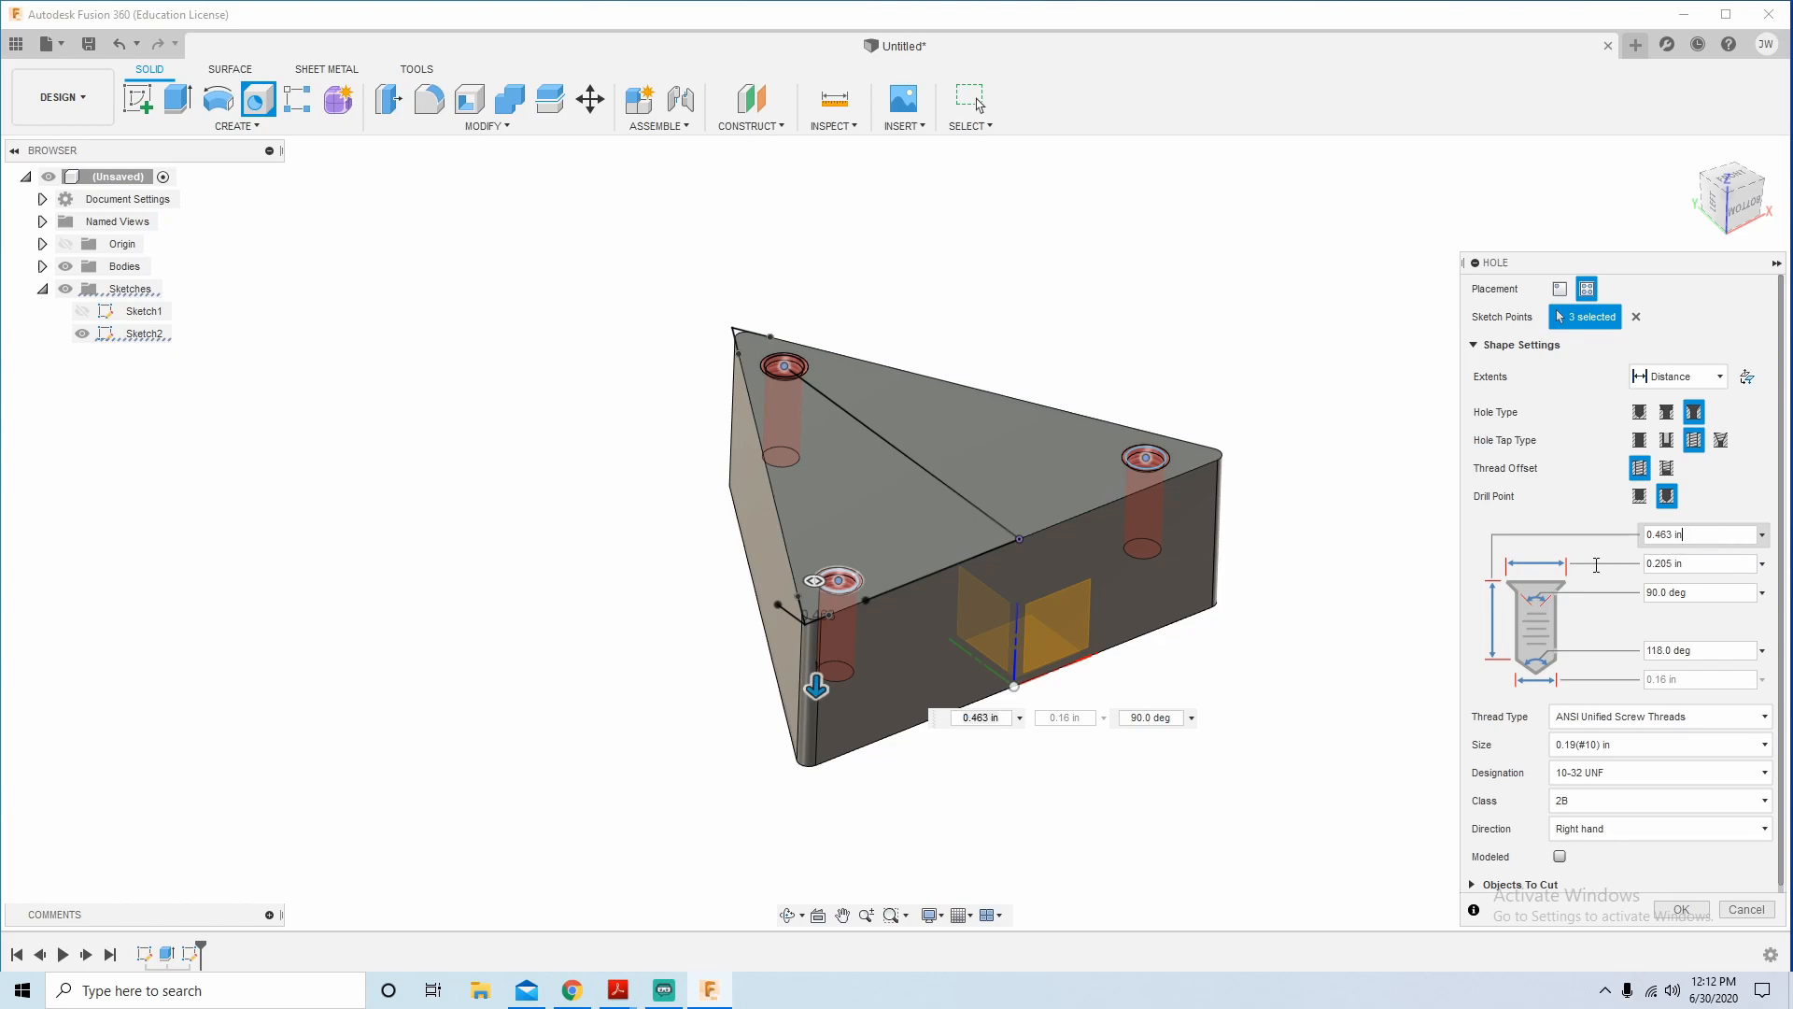
Set the hole depth to 0.375 in, enable modeled threads and create the three holes.
left_click(1710, 535)
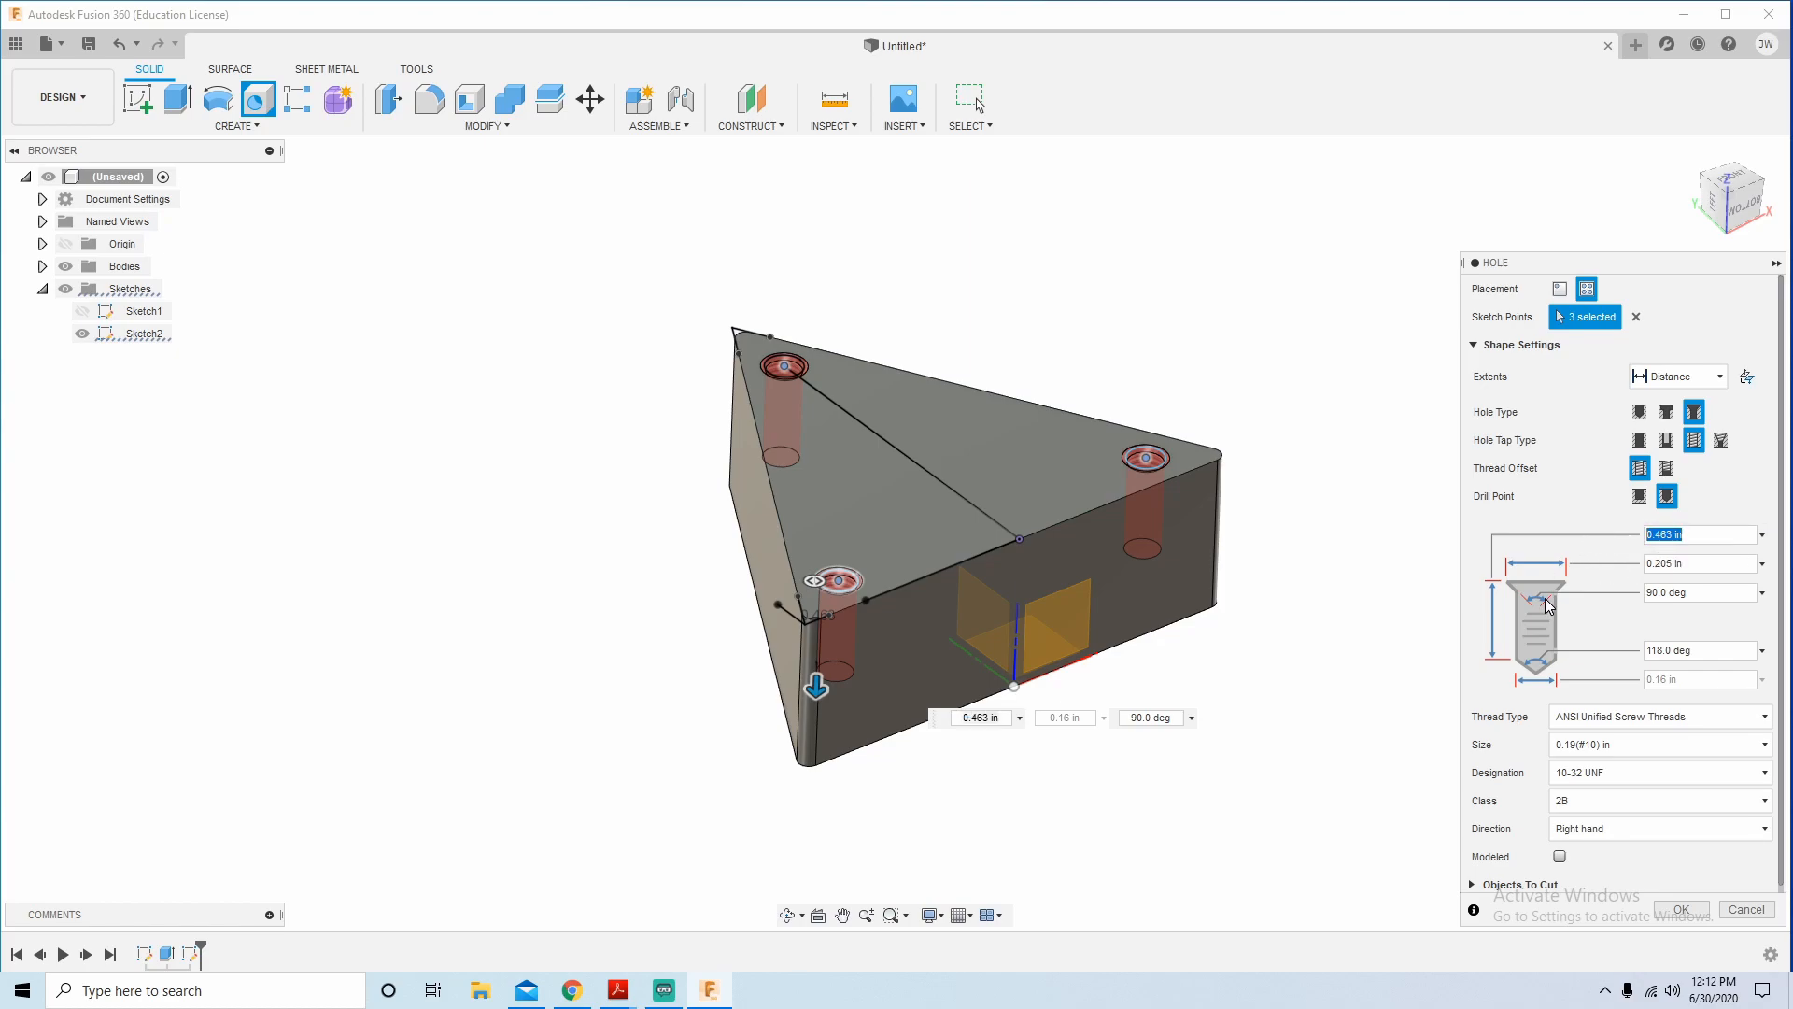
key("BackSpace")
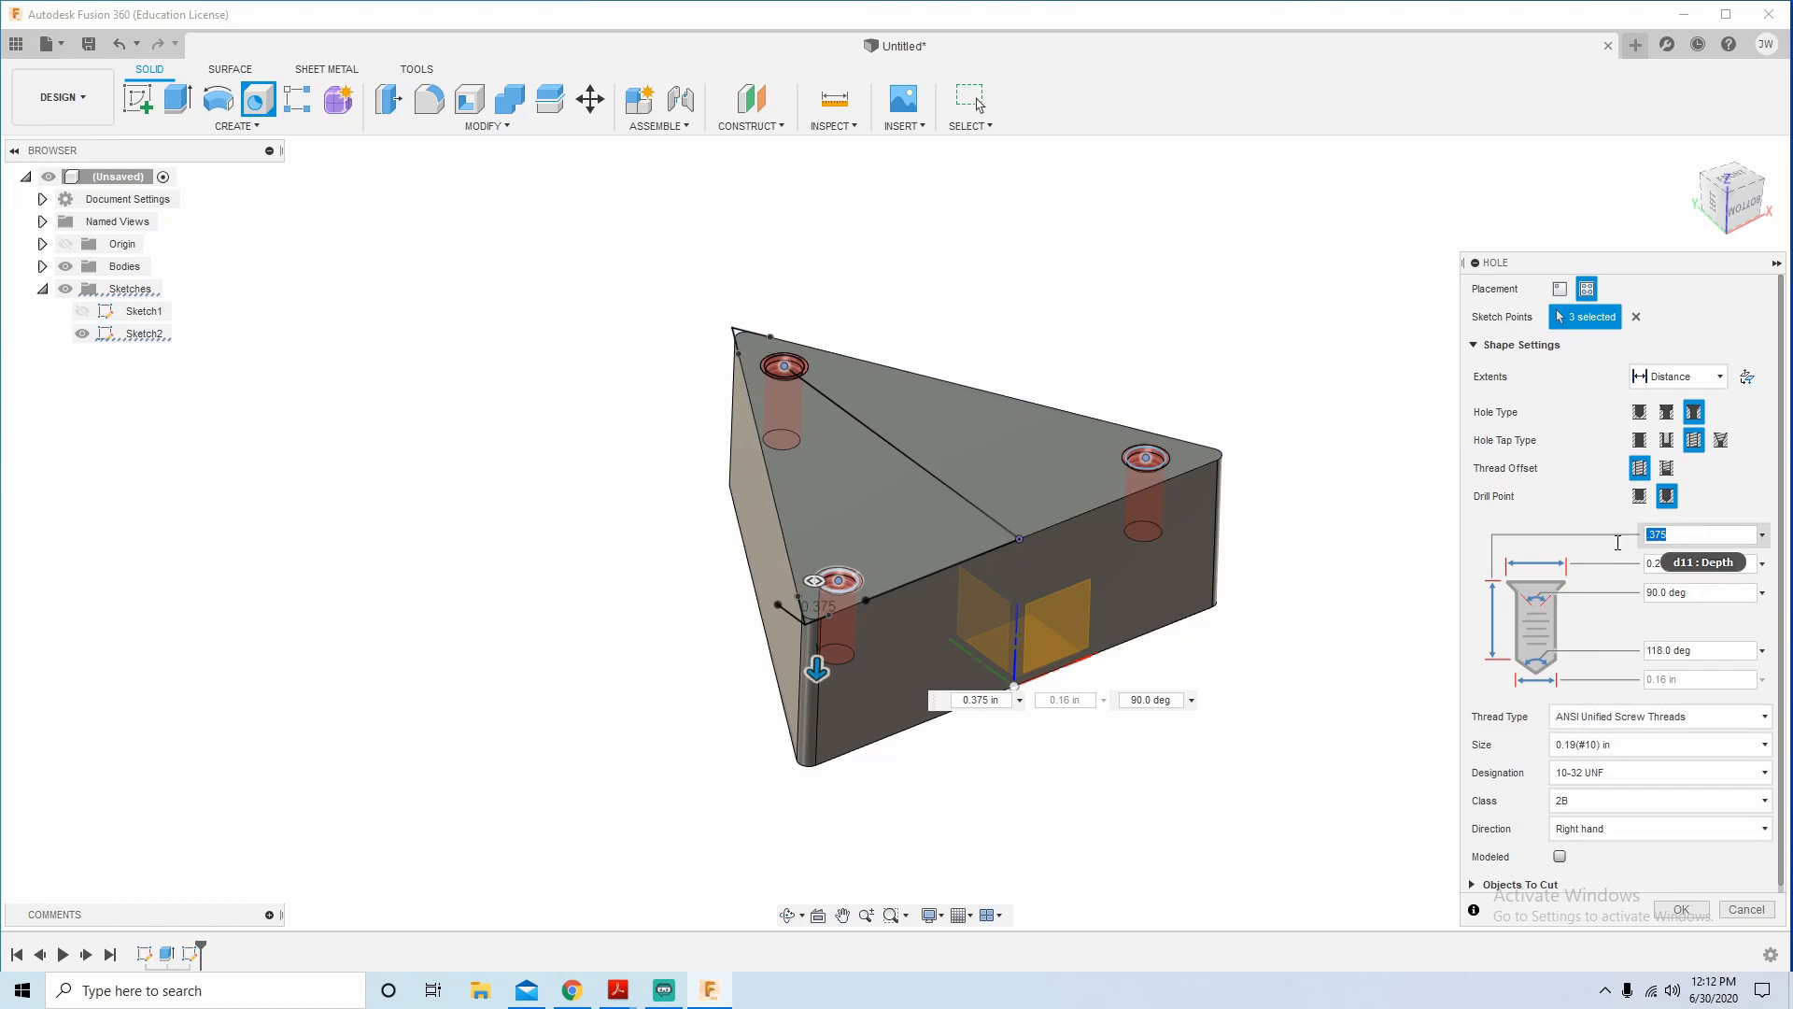
key("Tab")
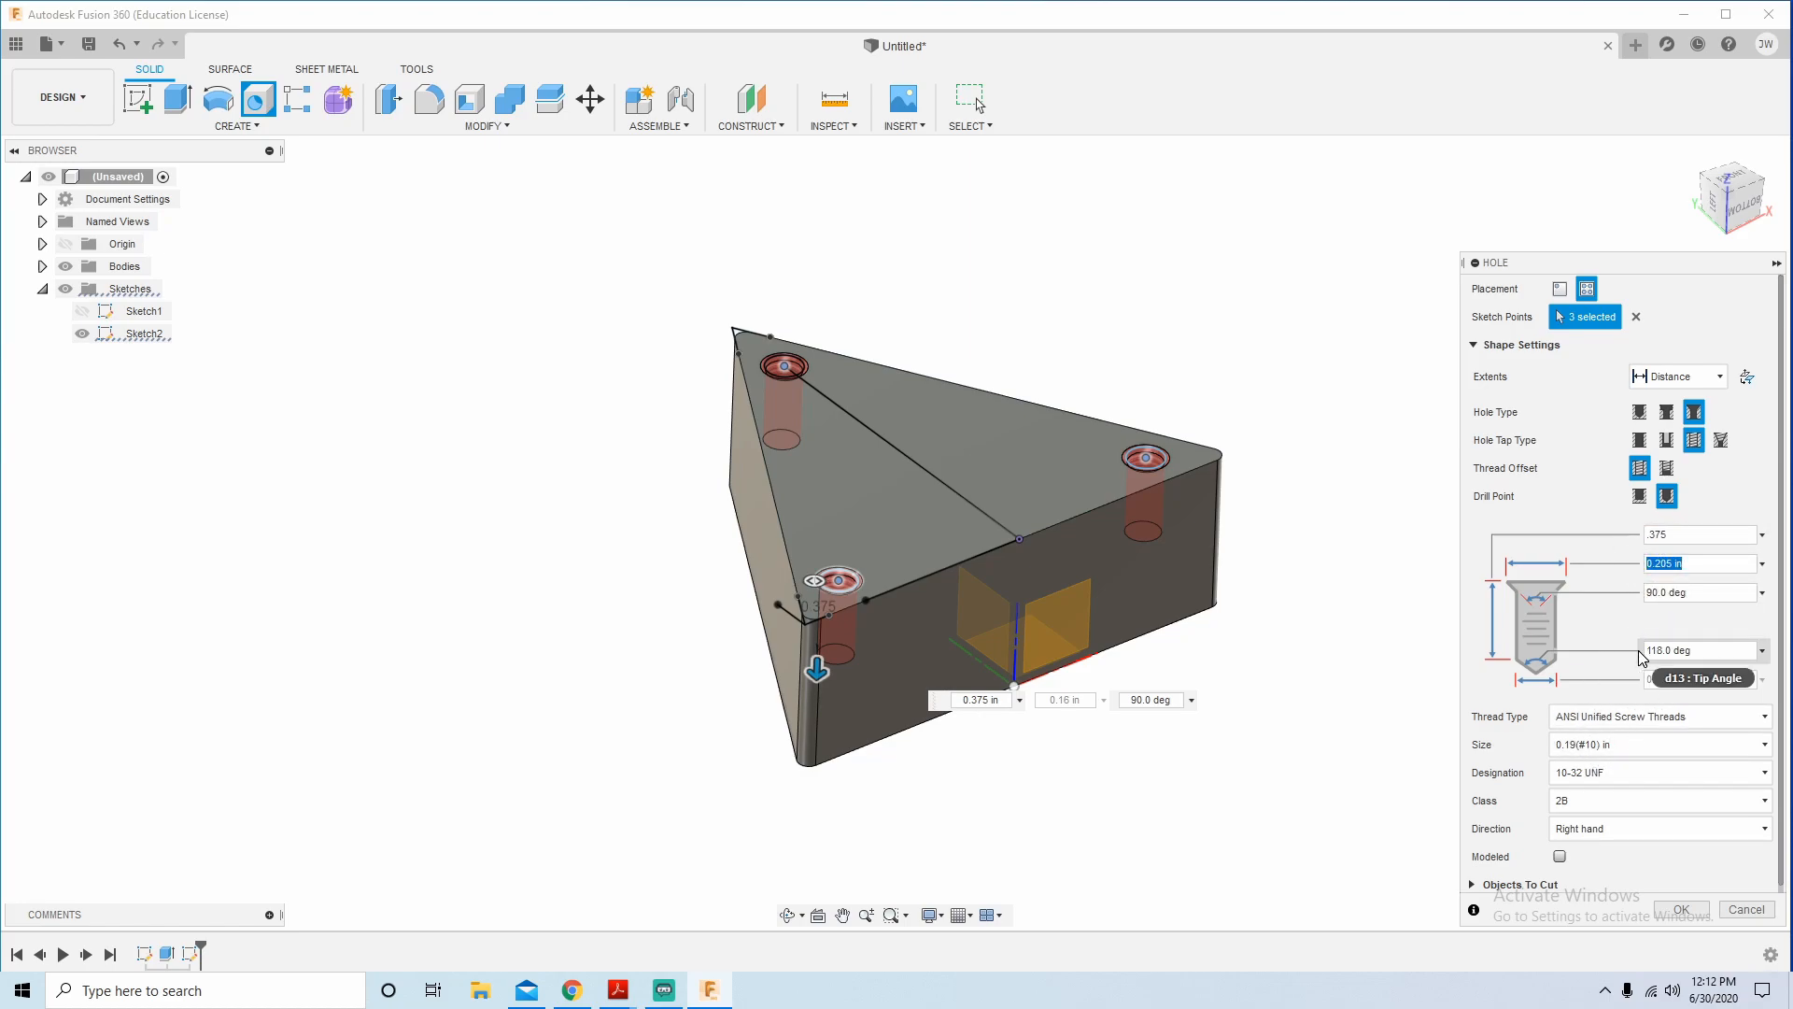
key("Tab")
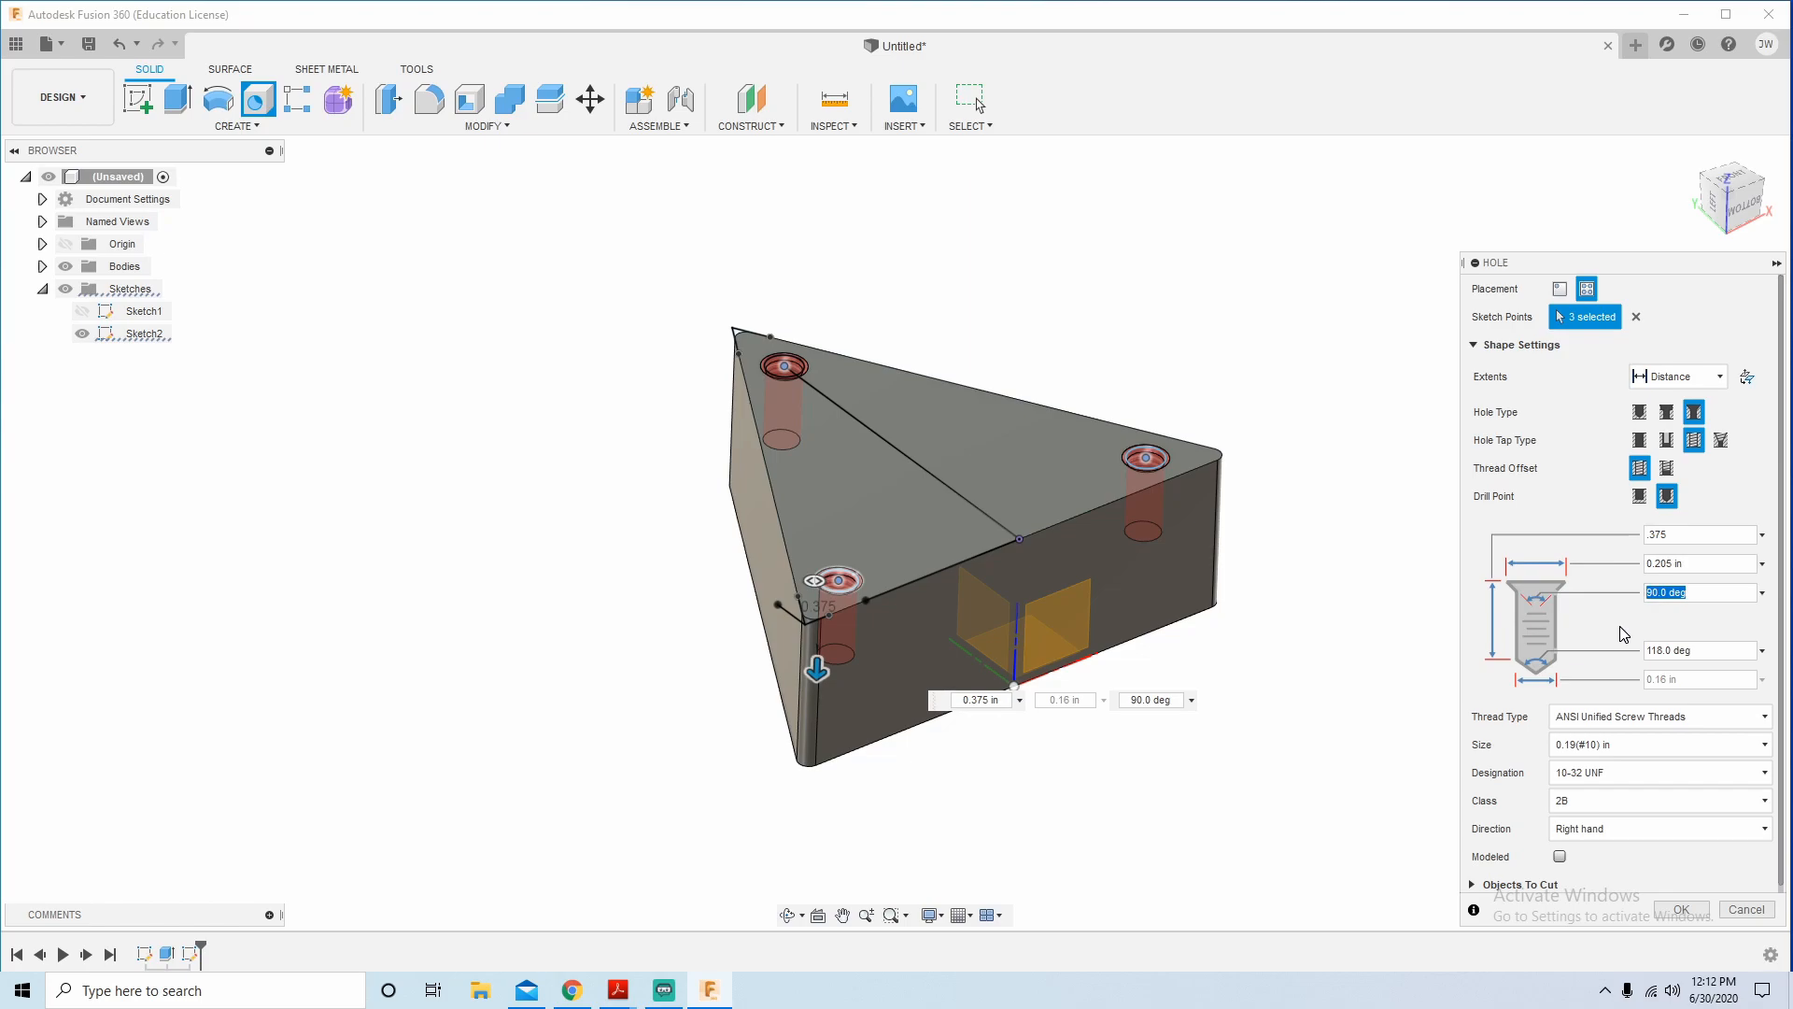
left_click(1589, 628)
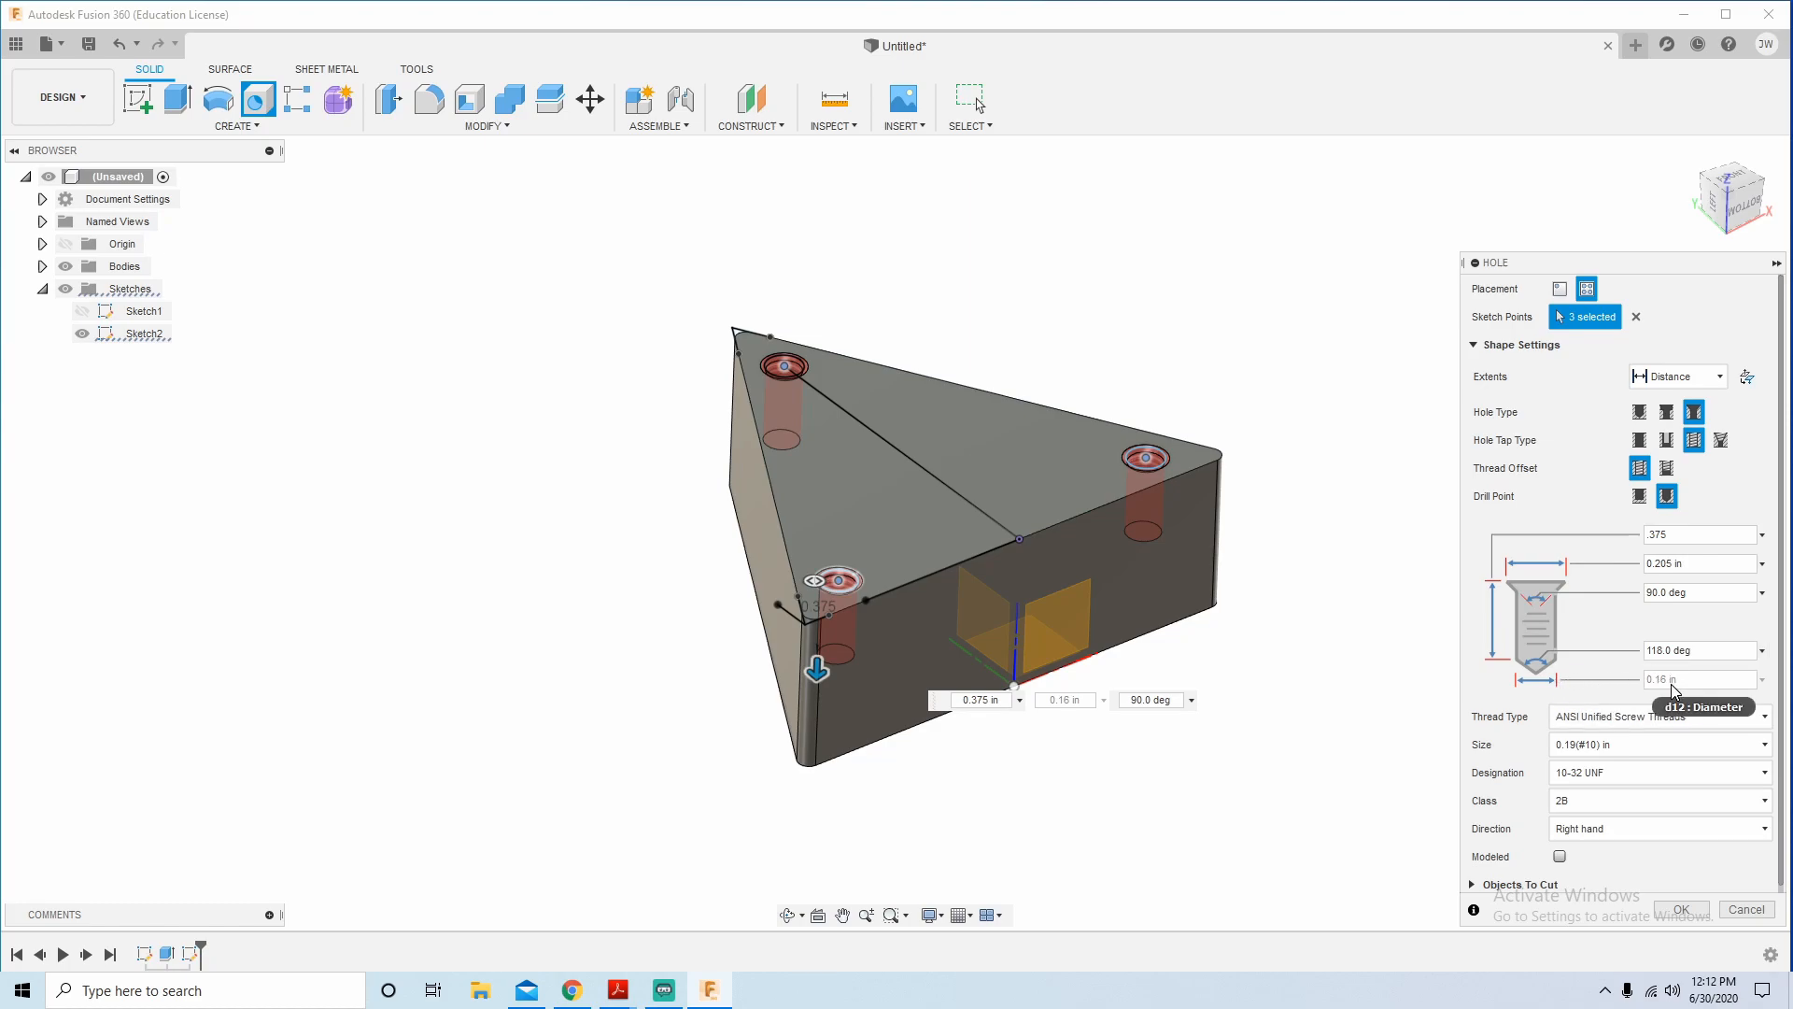
scroll(1587, 715, "down", 1)
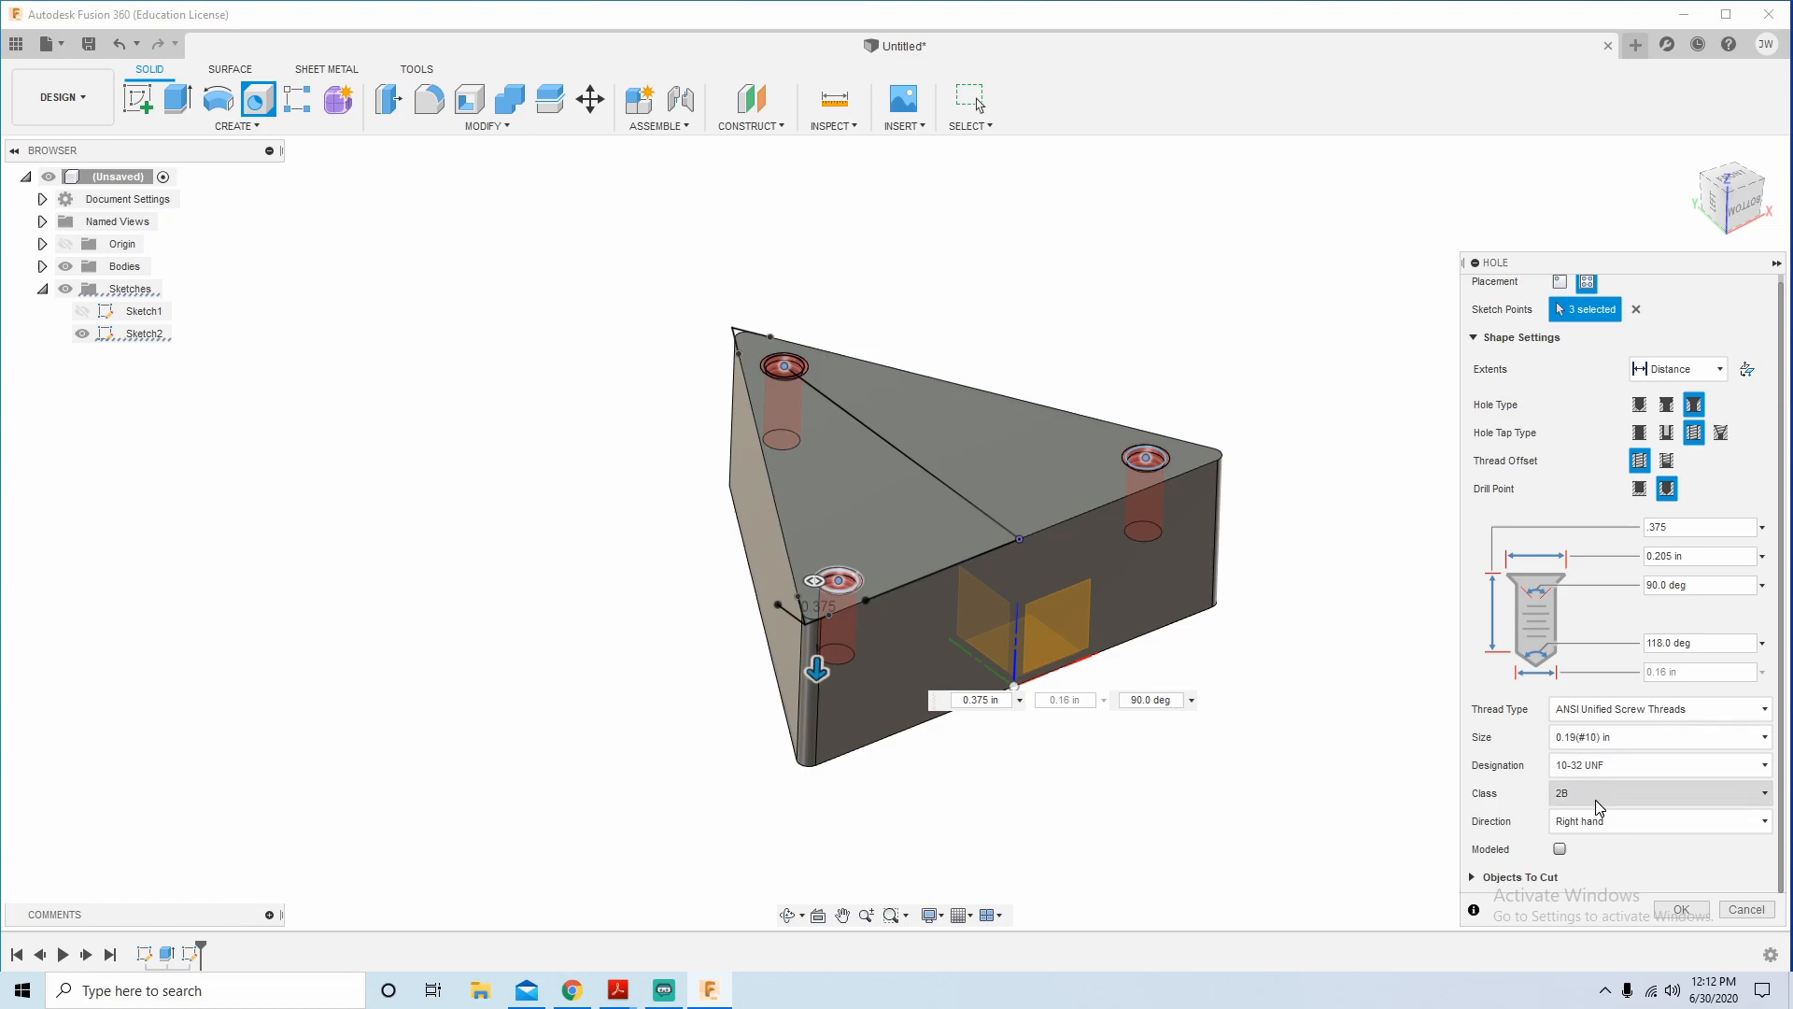
left_click(1559, 850)
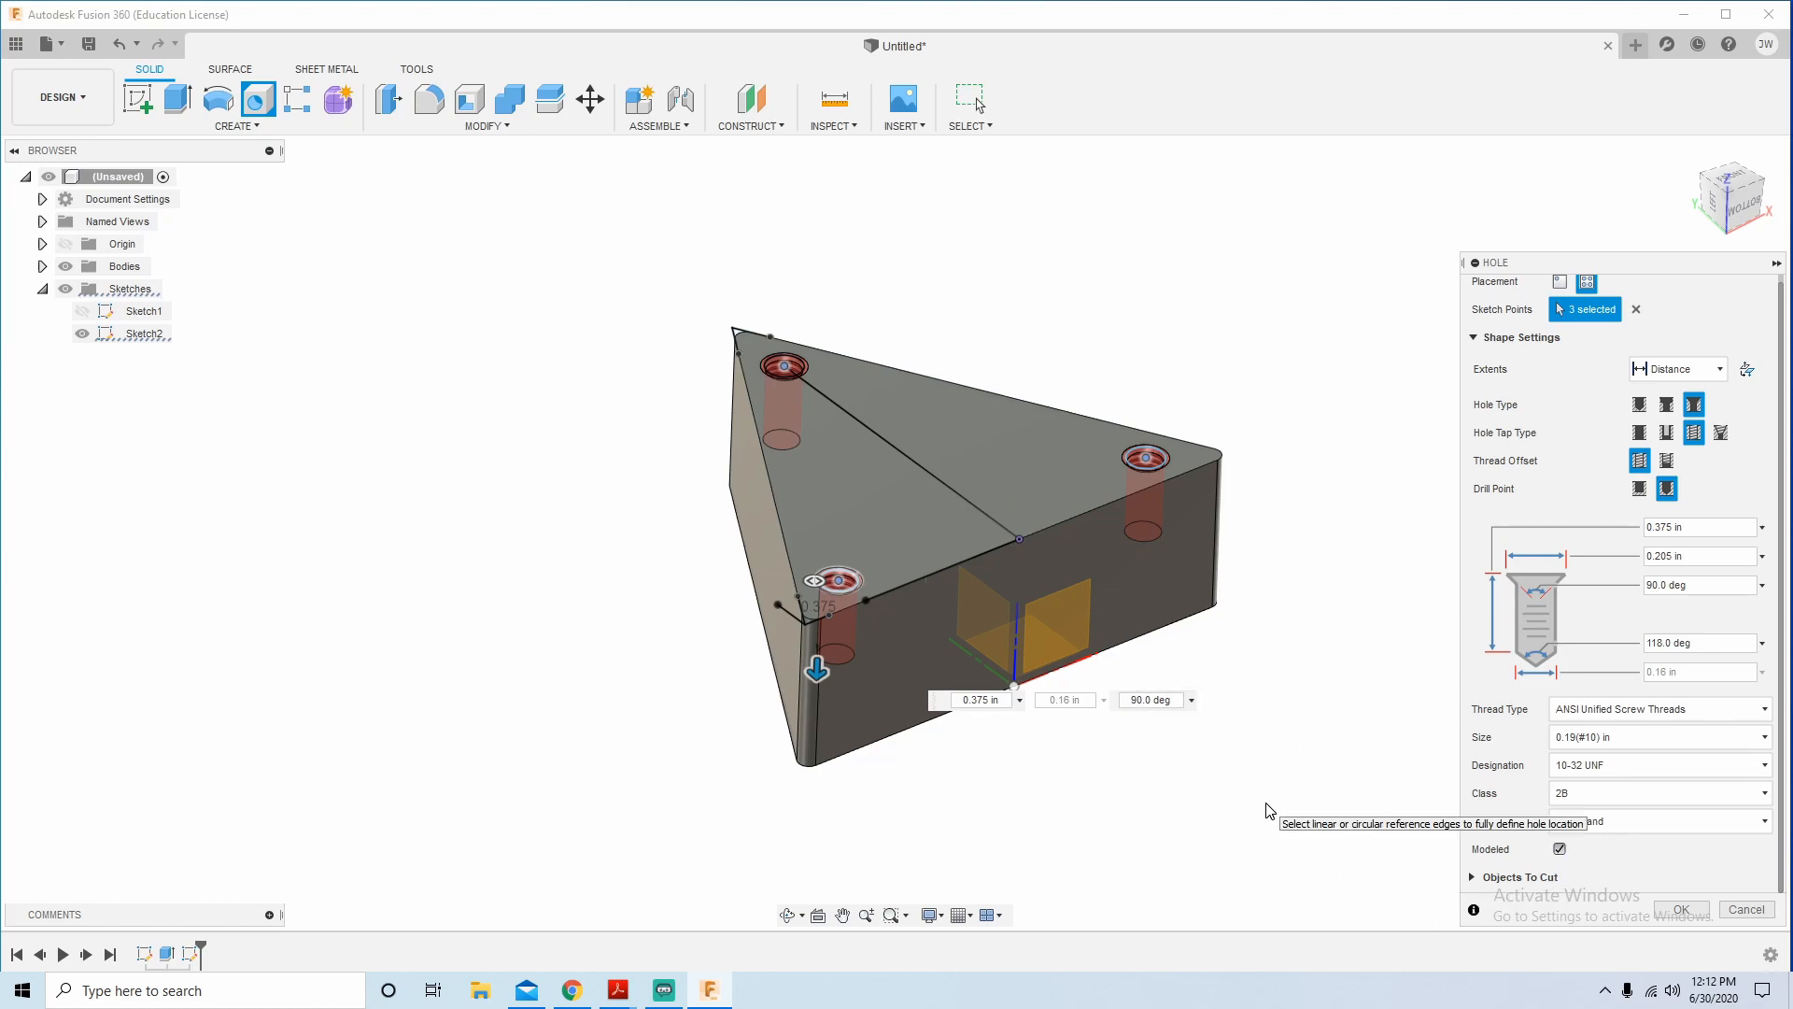
left_click(1682, 911)
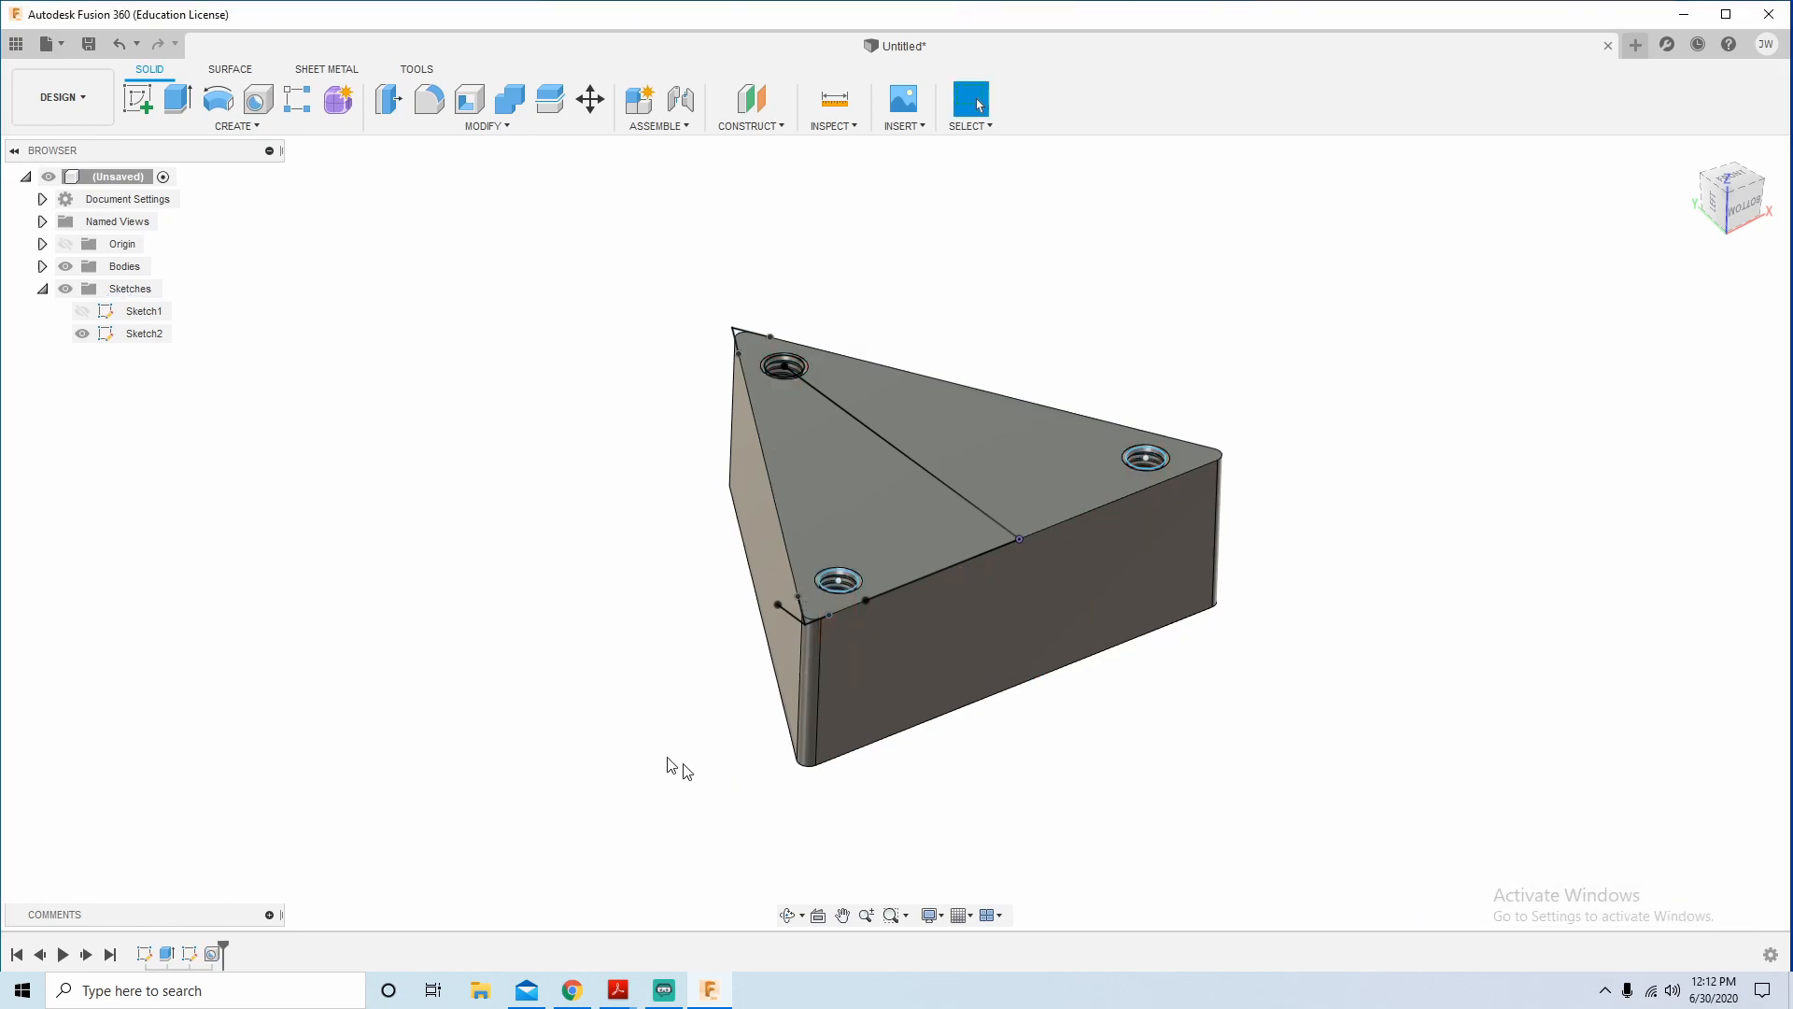
Examine the modeled threads, countersink and drill point inside the lower-left hole from several angles.
middle_click_drag(876, 528, 920, 541, "shift")
scroll(640, 633, "up", 3)
scroll(1053, 852, "up", 2)
scroll(992, 653, "up", 3)
scroll(1046, 359, "up", 3)
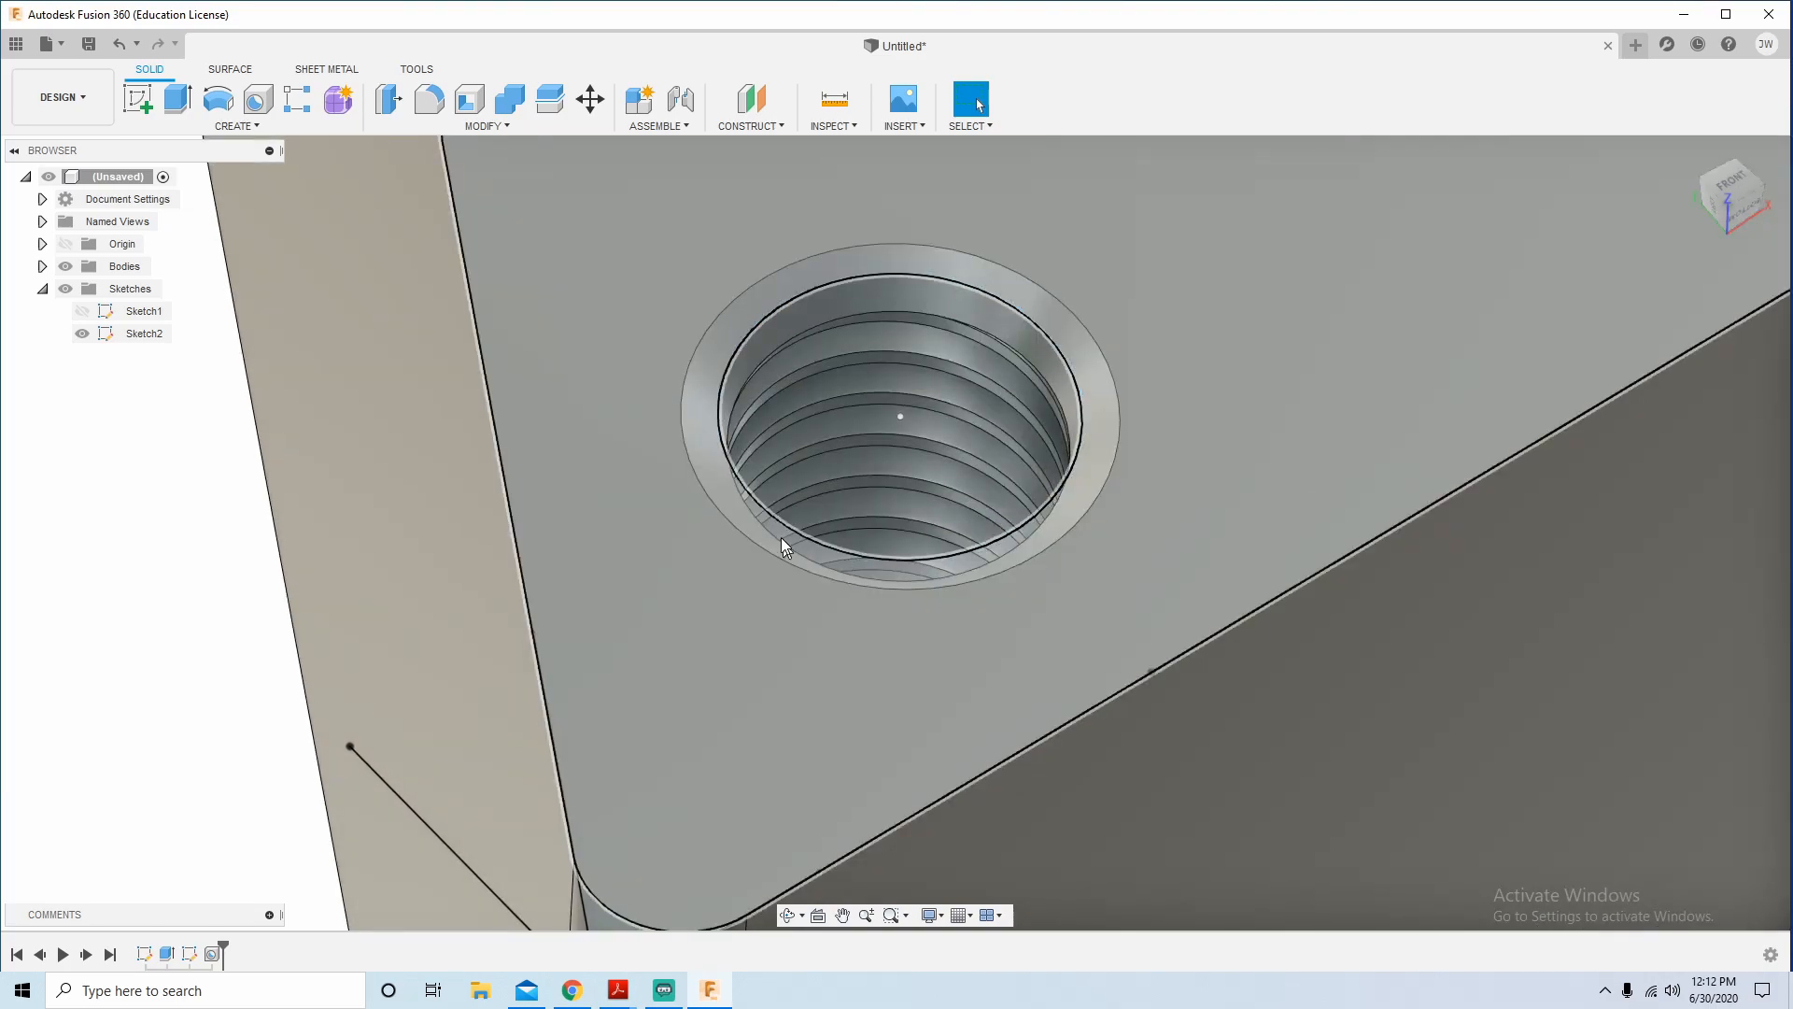
middle_click_drag(781, 548, 951, 721, "shift")
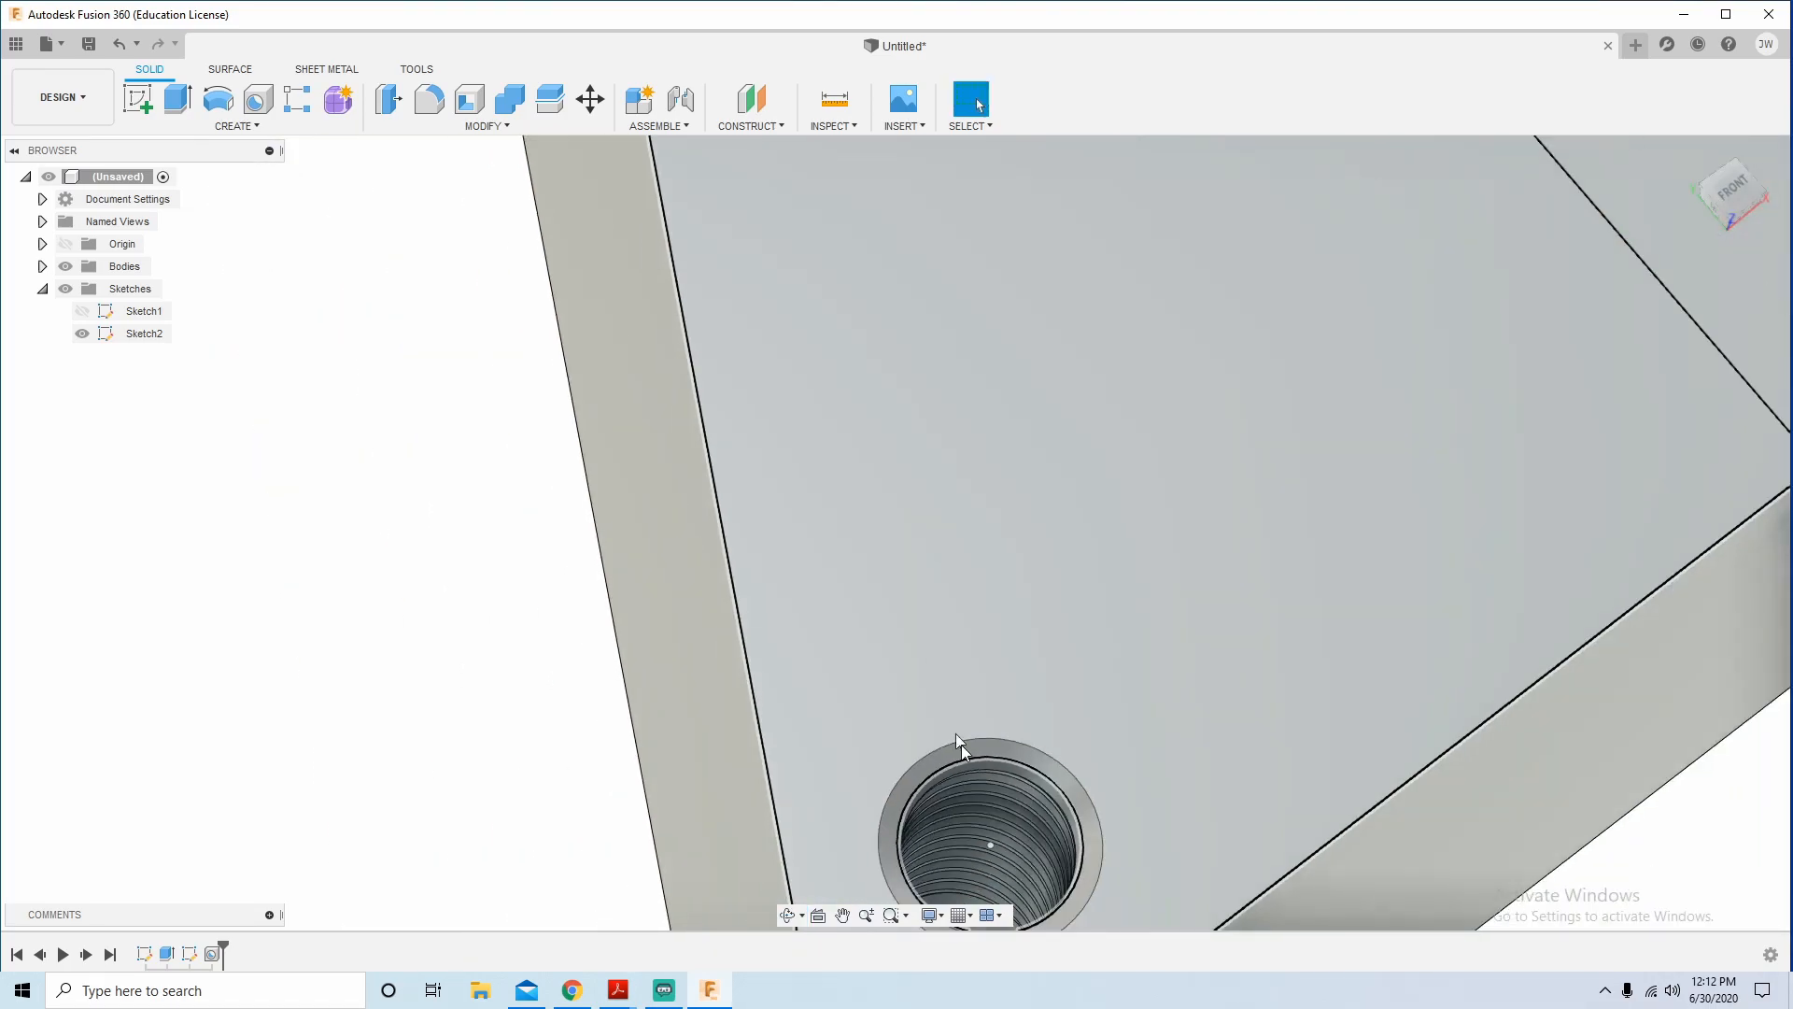
scroll(960, 570, "up", 3)
middle_click_drag(1061, 800, 1041, 845, "shift")
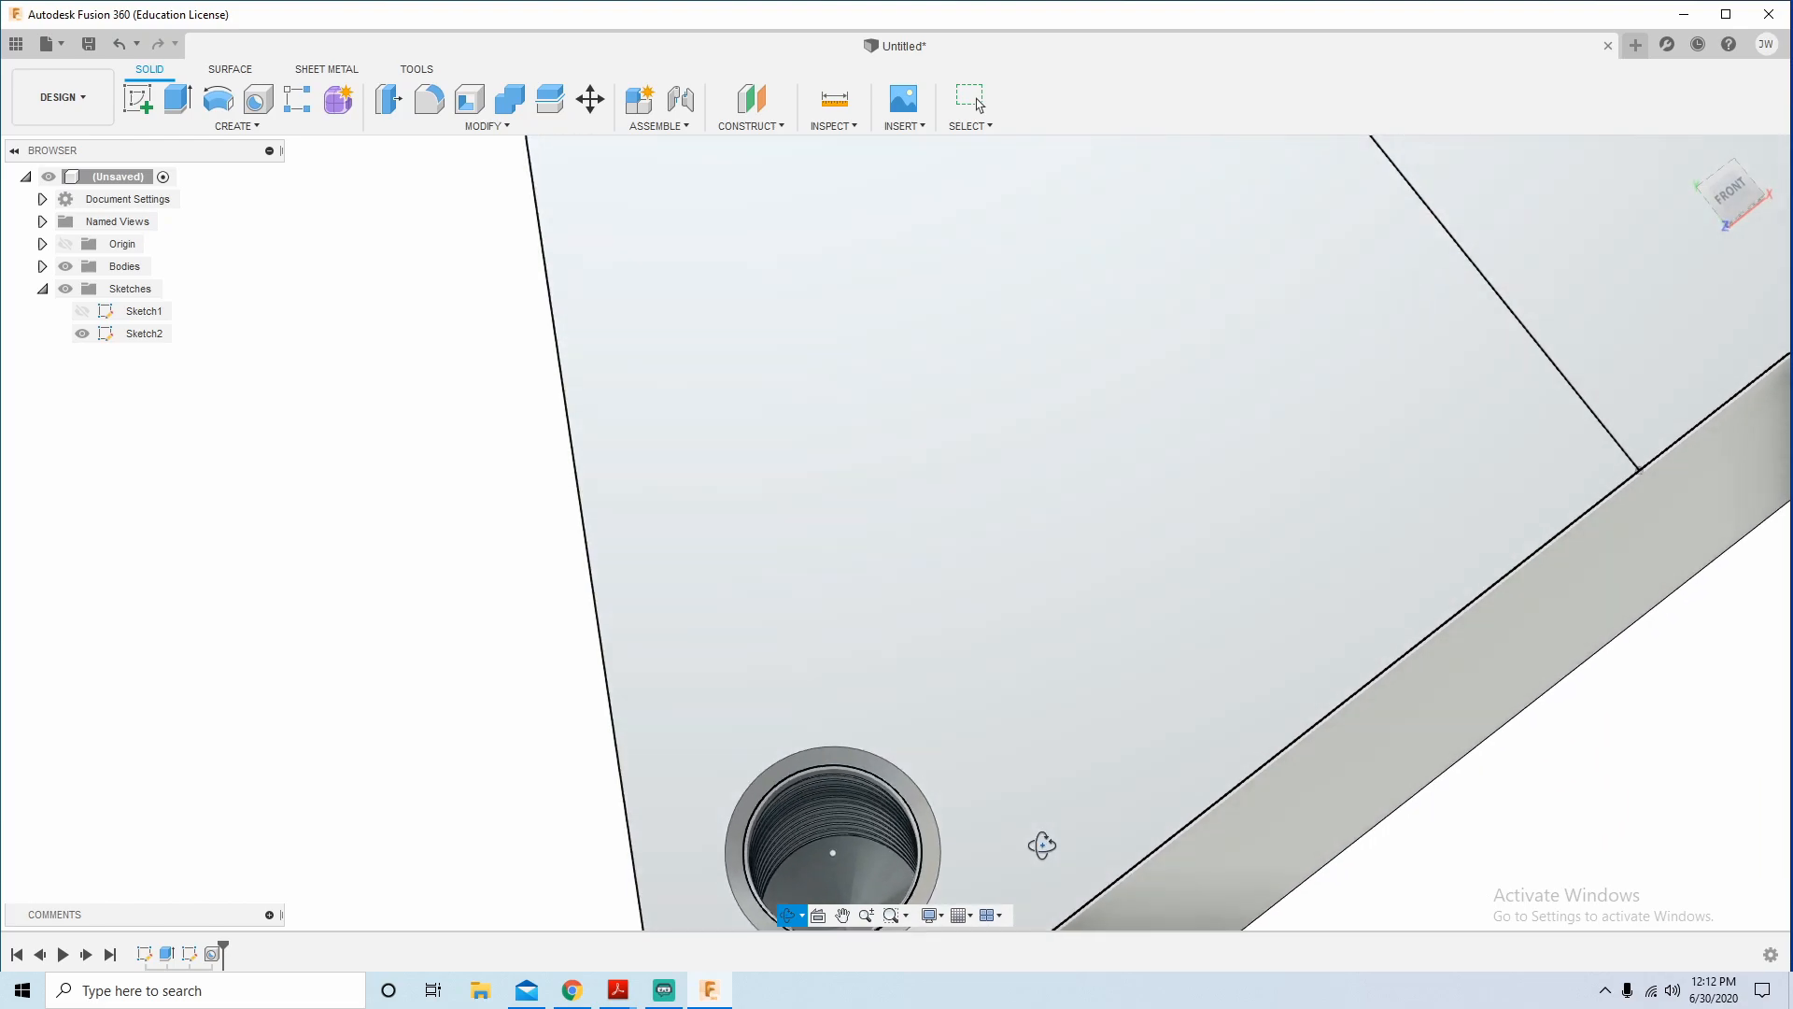
scroll(870, 618, "down", 3)
scroll(832, 809, "up", 3)
scroll(832, 809, "up", 3)
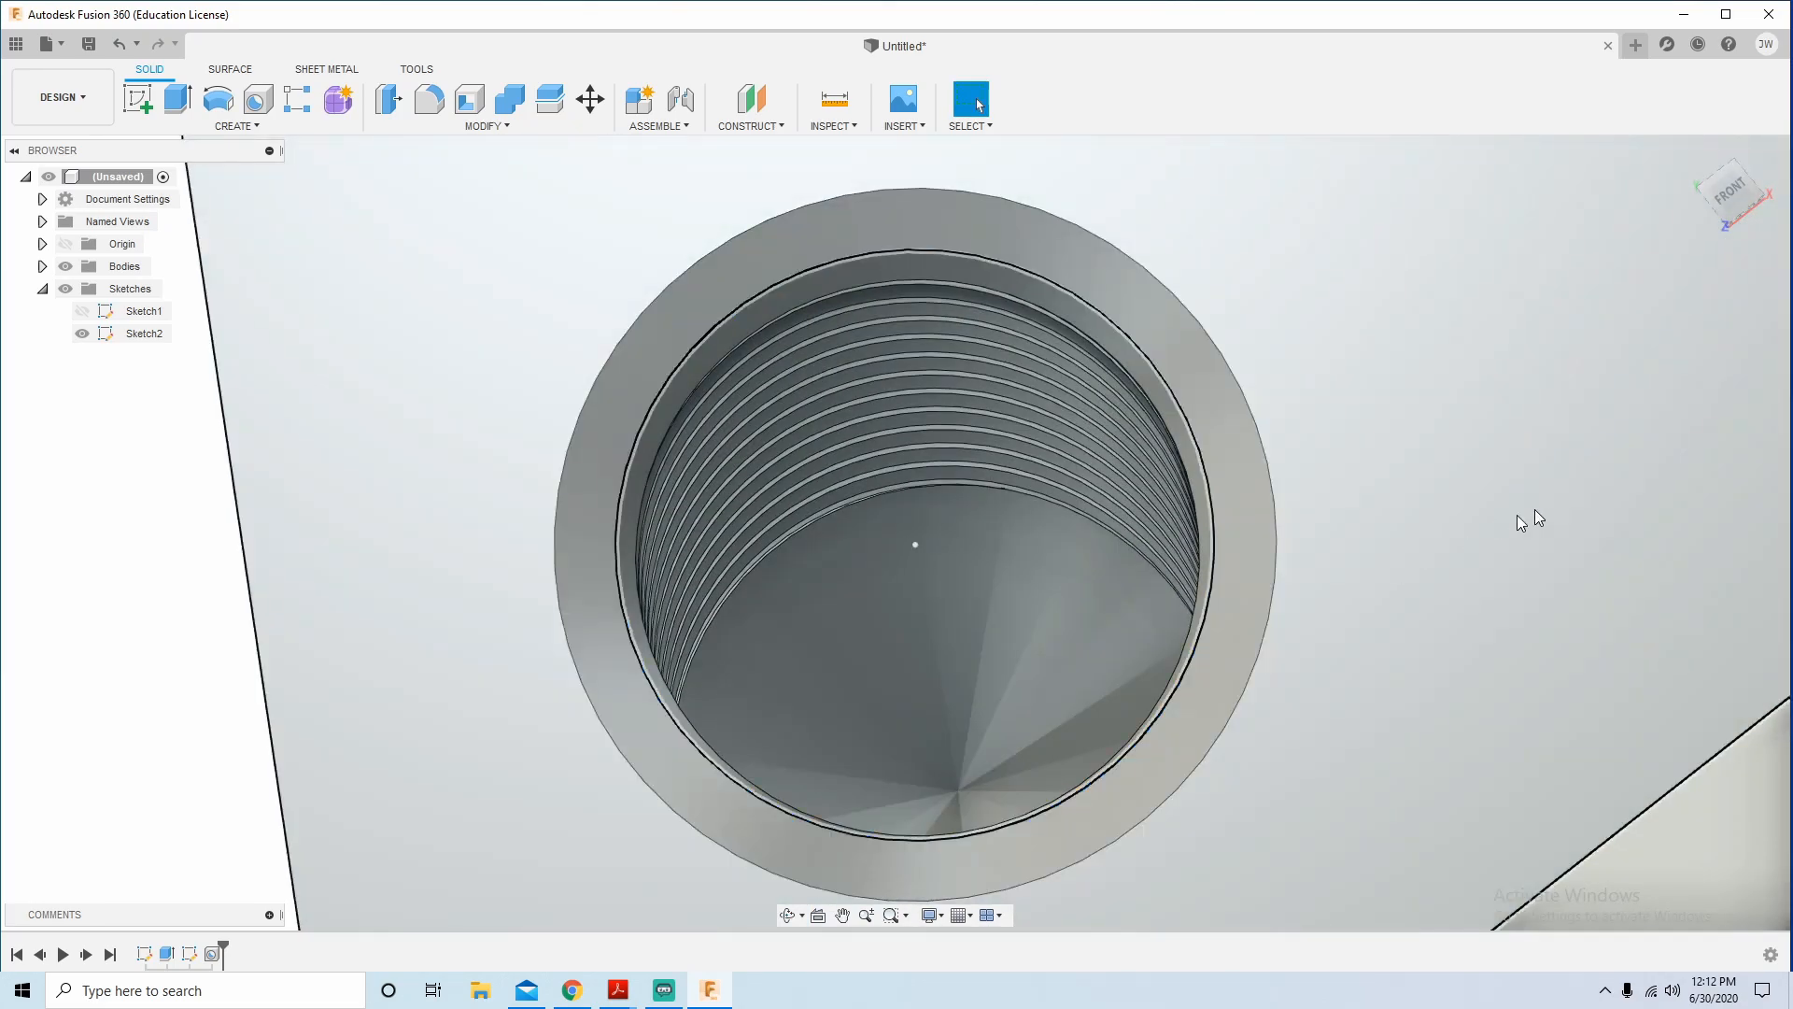
scroll(1494, 523, "down", 4)
scroll(1285, 707, "down", 5)
middle_click_drag(1314, 896, 1208, 727, "shift")
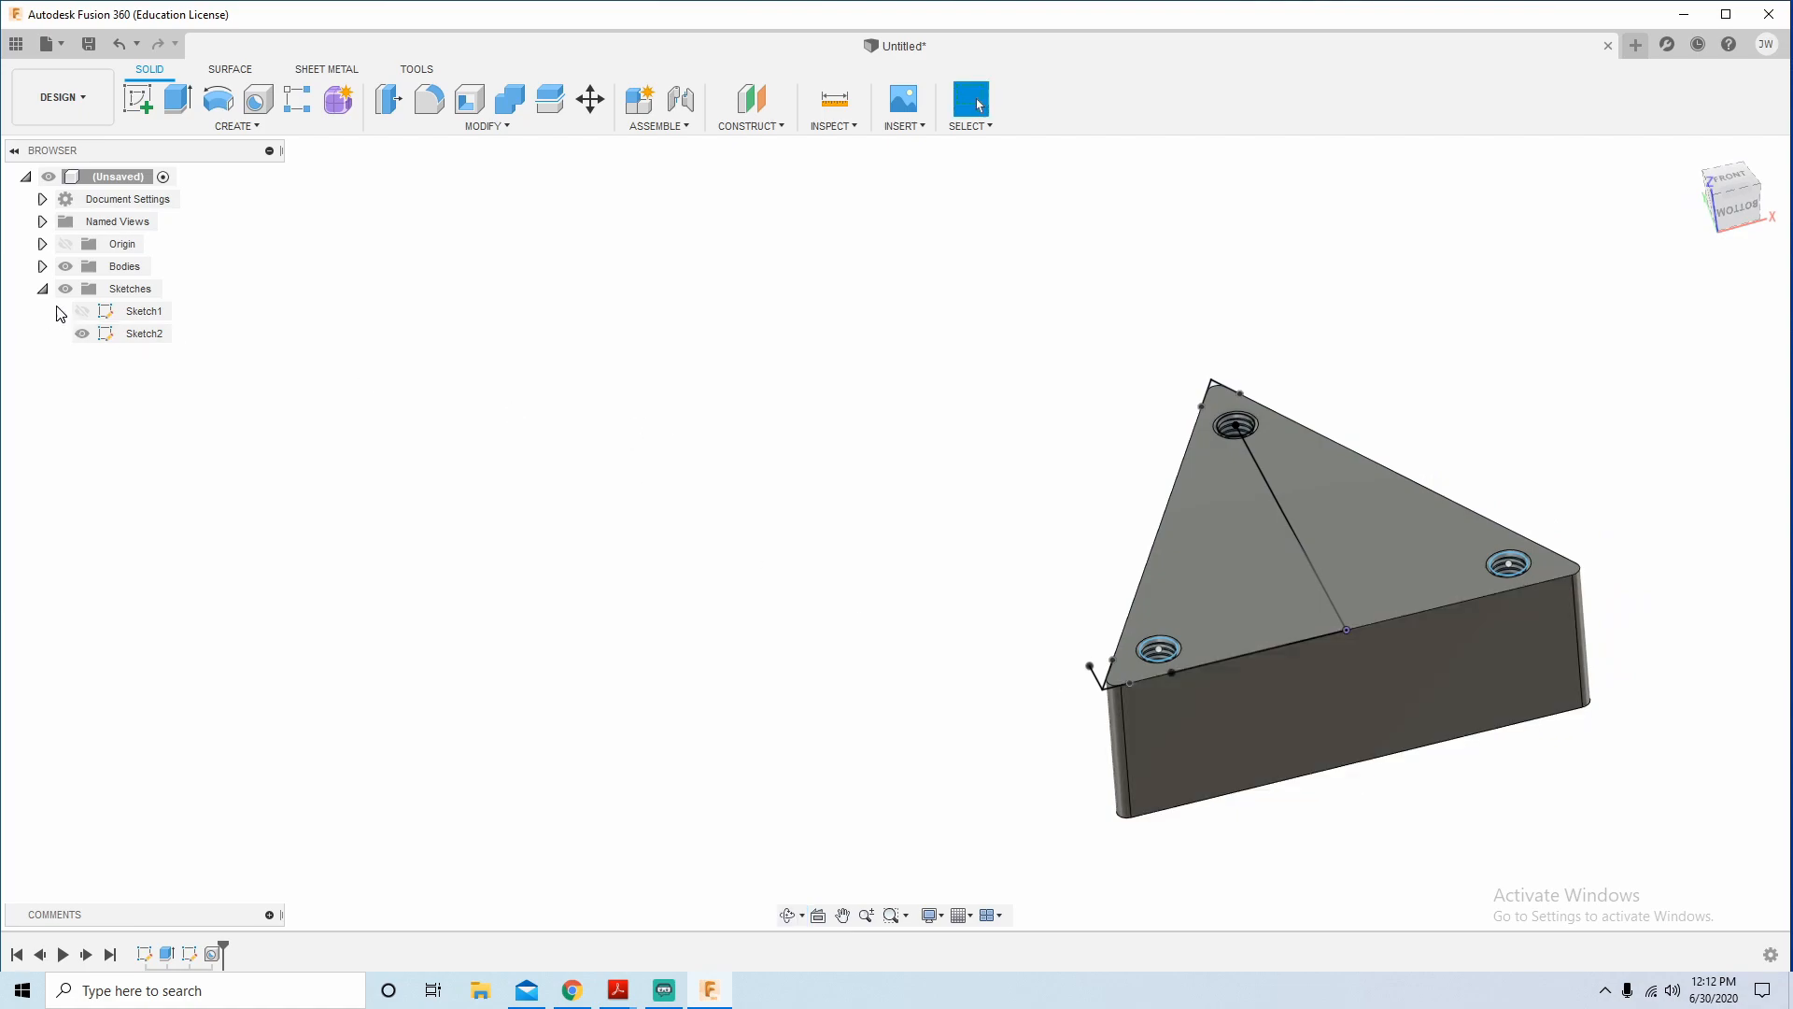
Hide the circle sketch and start a new sketch on the block's triangular front face.
left_click(82, 333)
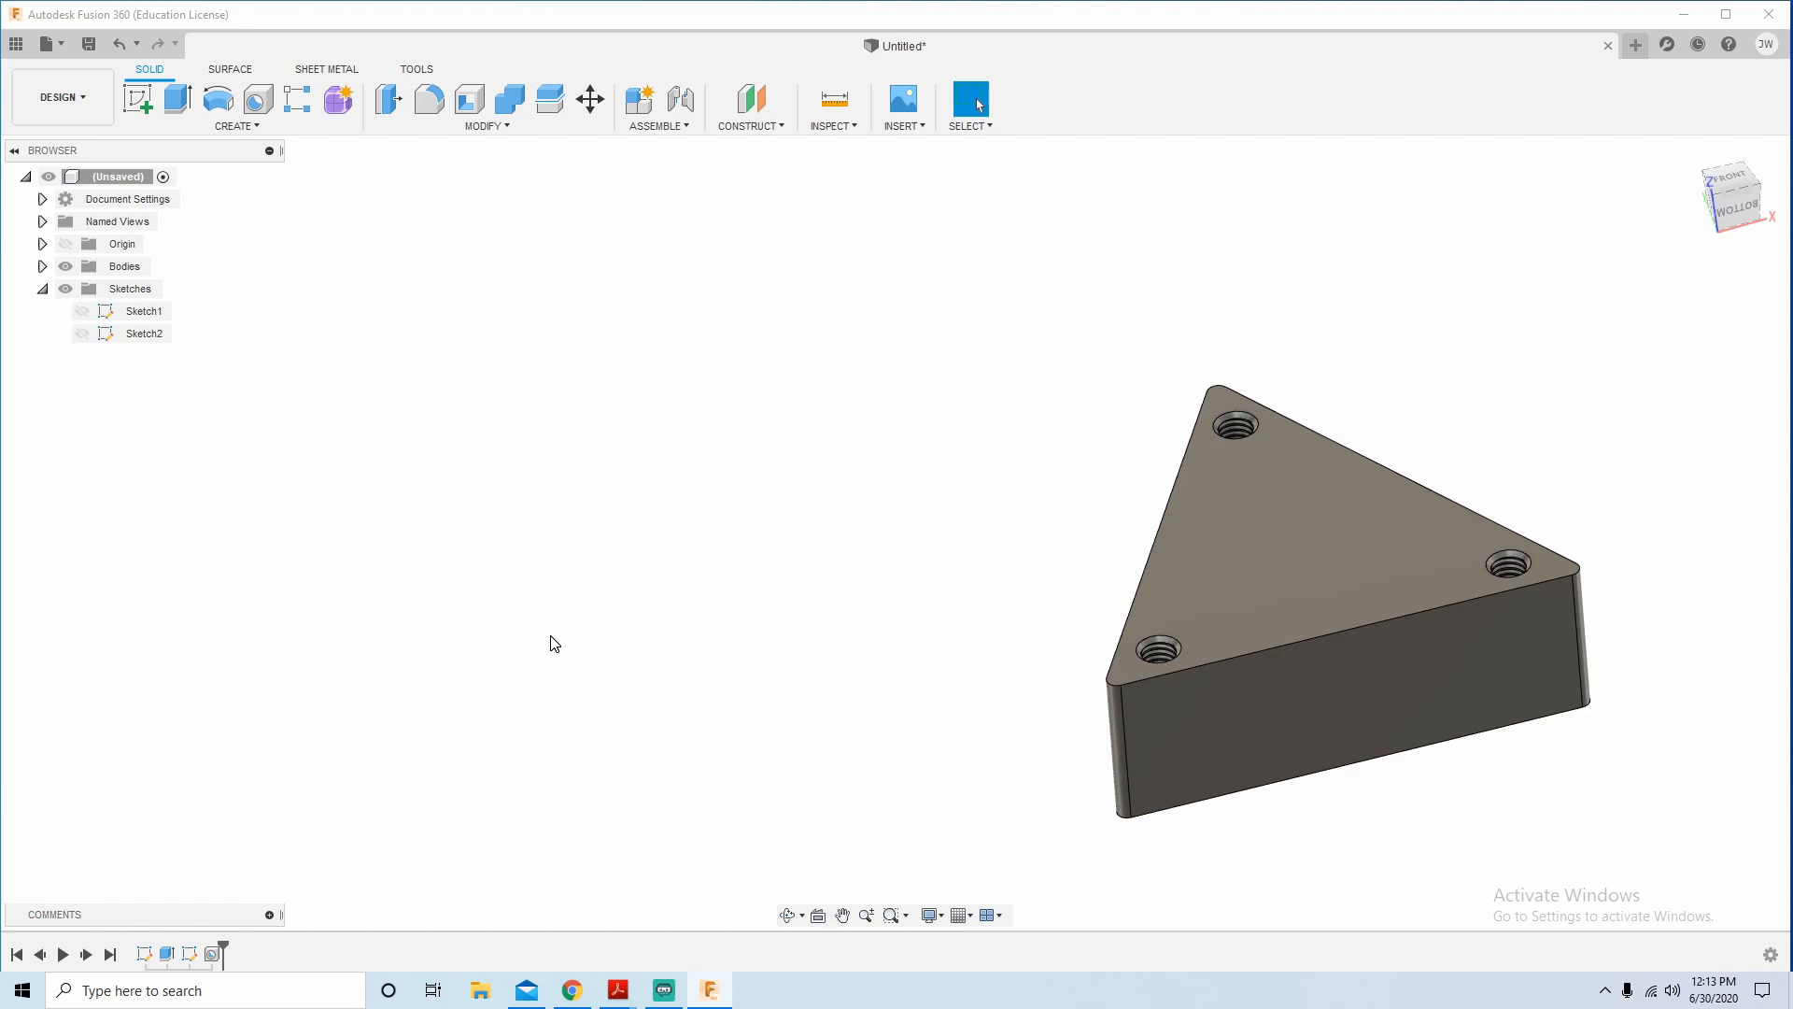
left_click(81, 313)
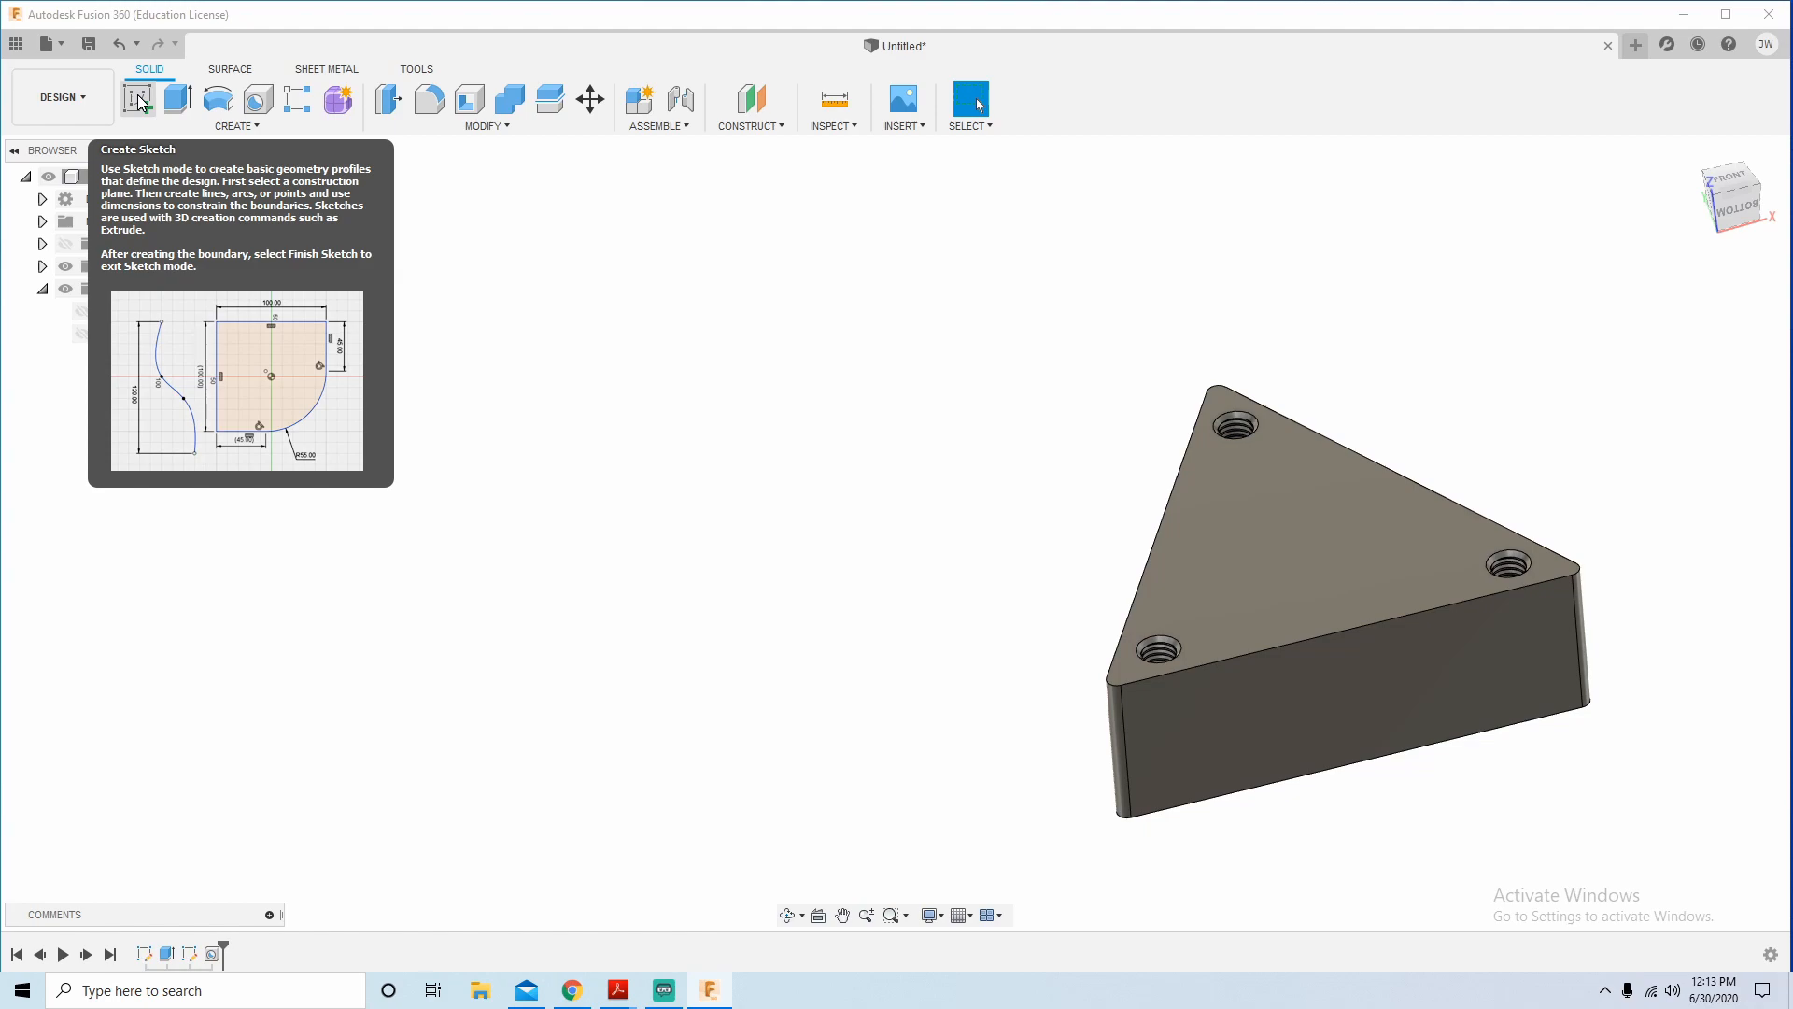
left_click(139, 99)
left_click(1247, 502)
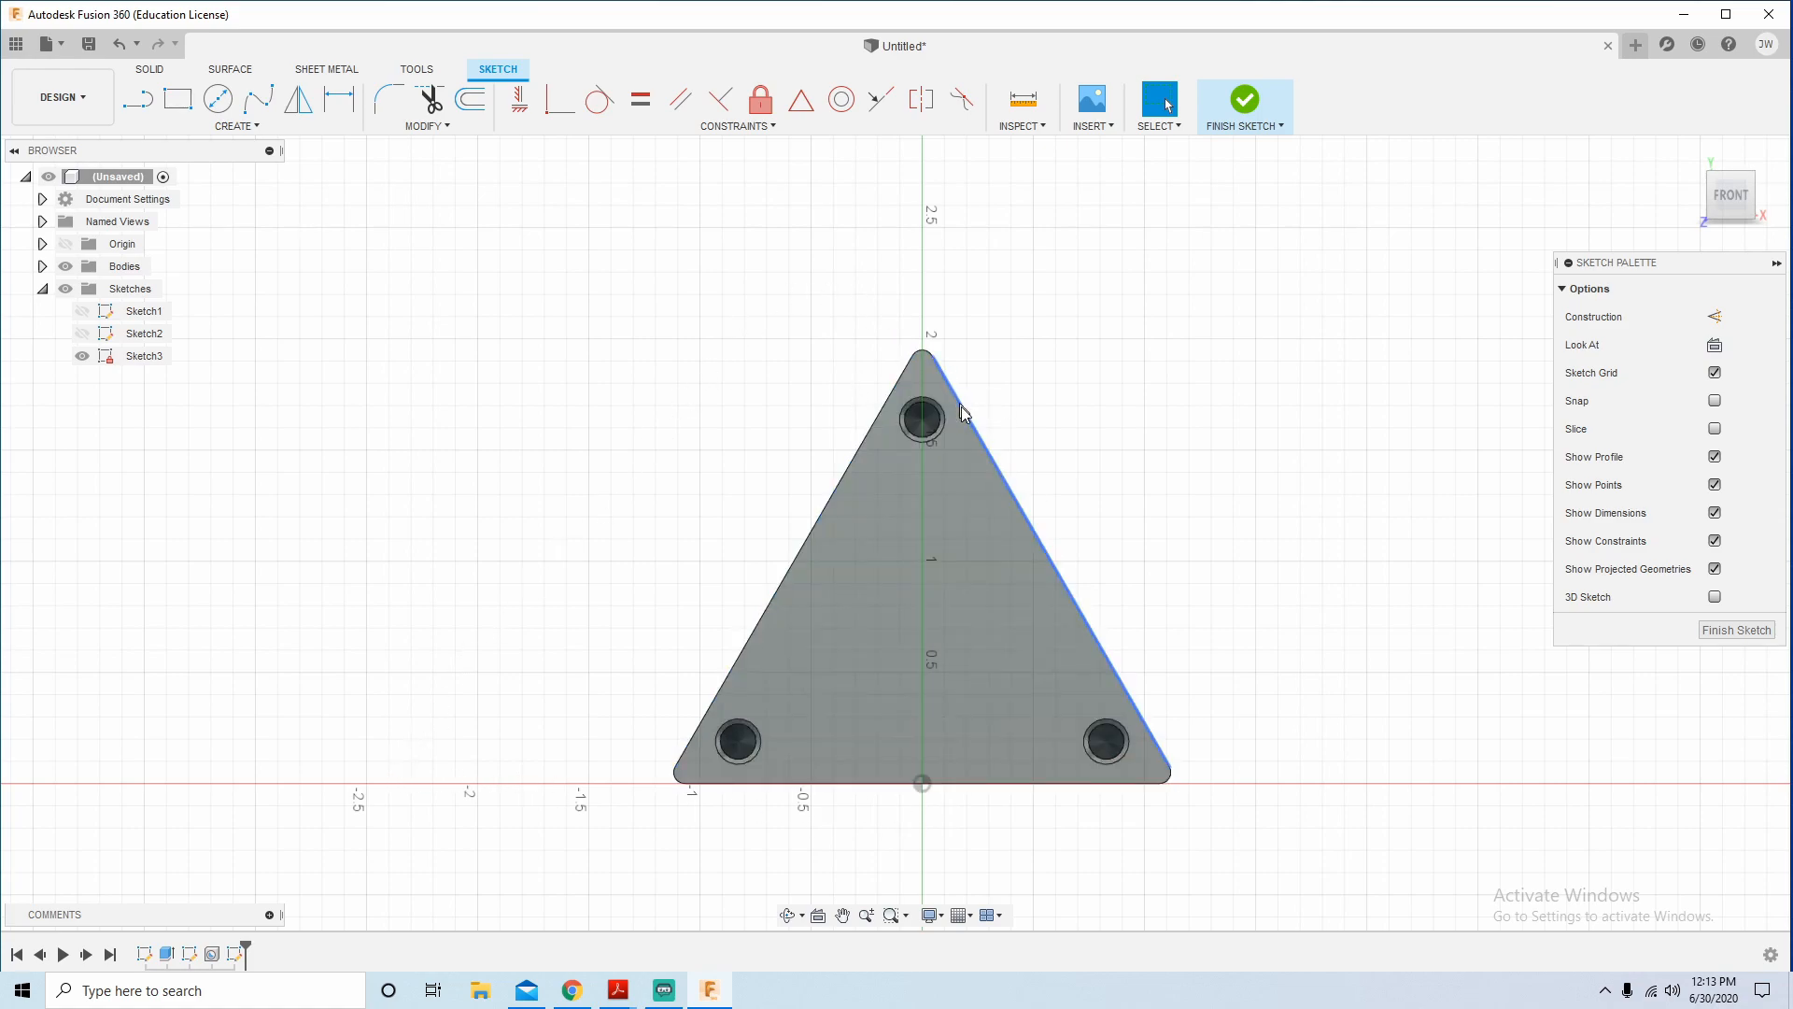
Draw a 2 in vertical line from the origin up through the triangular face's apex.
key("l")
left_click(922, 782)
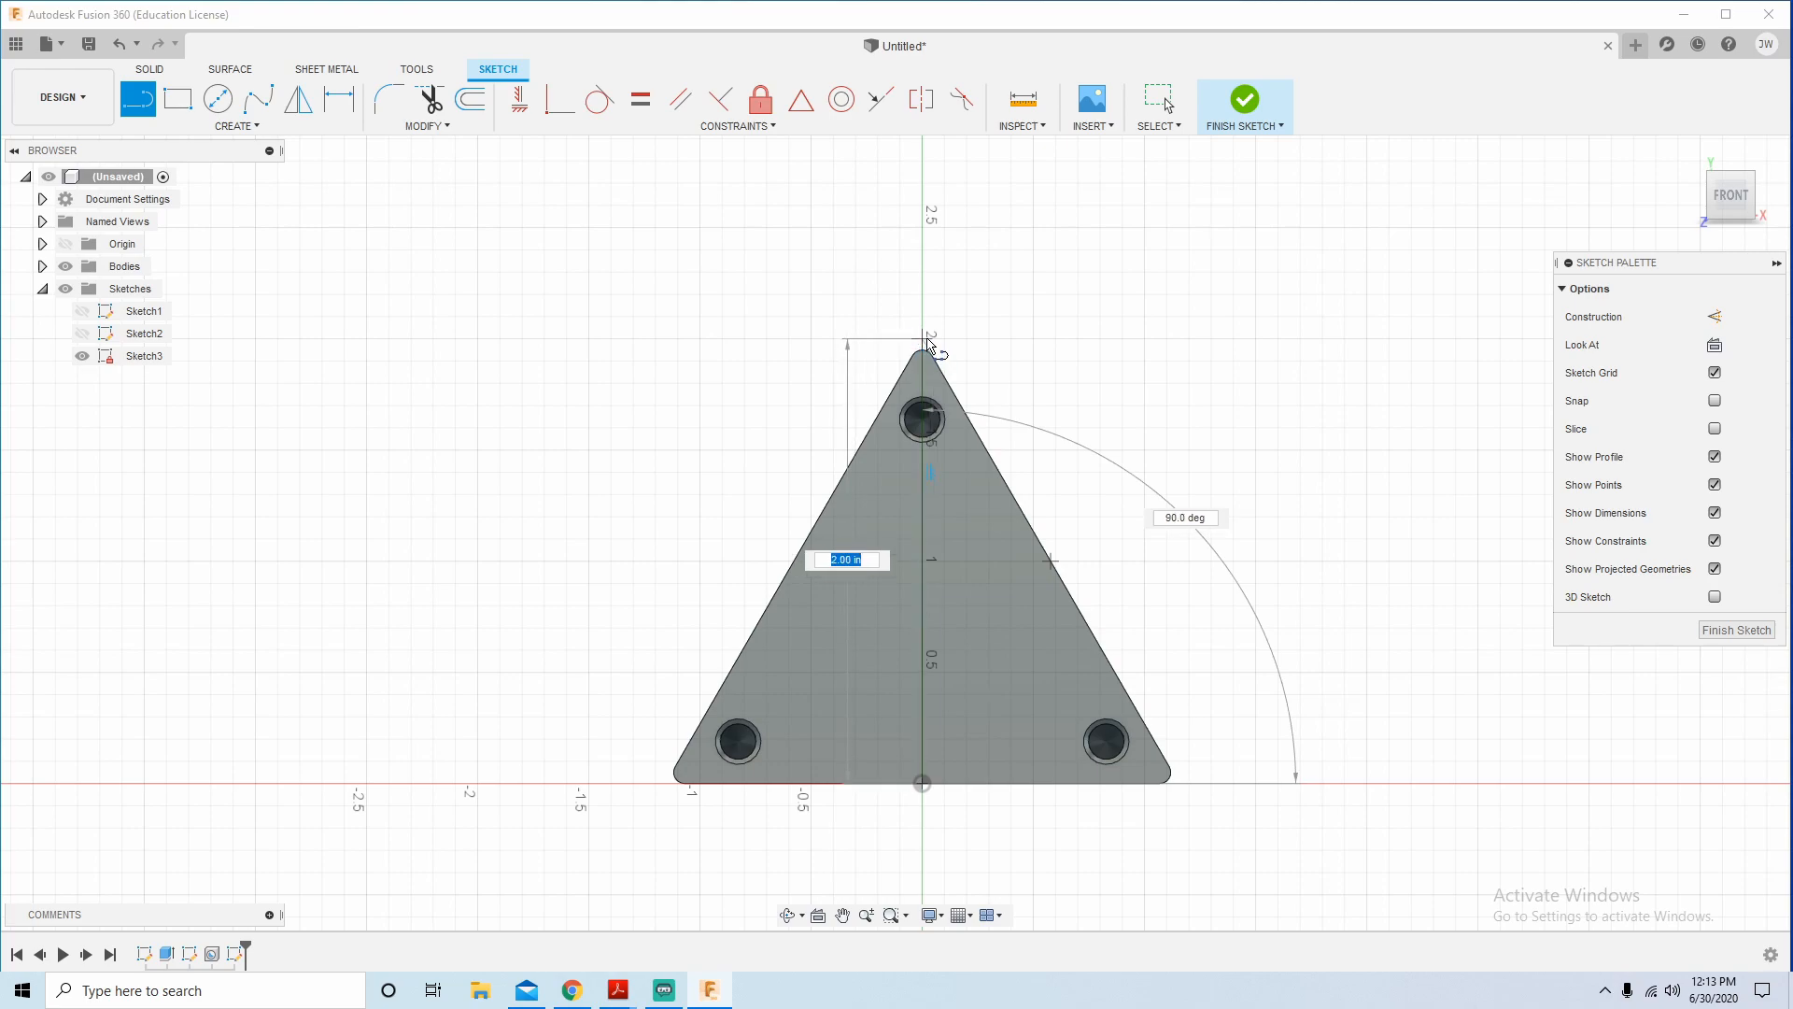
type("2")
key("Return")
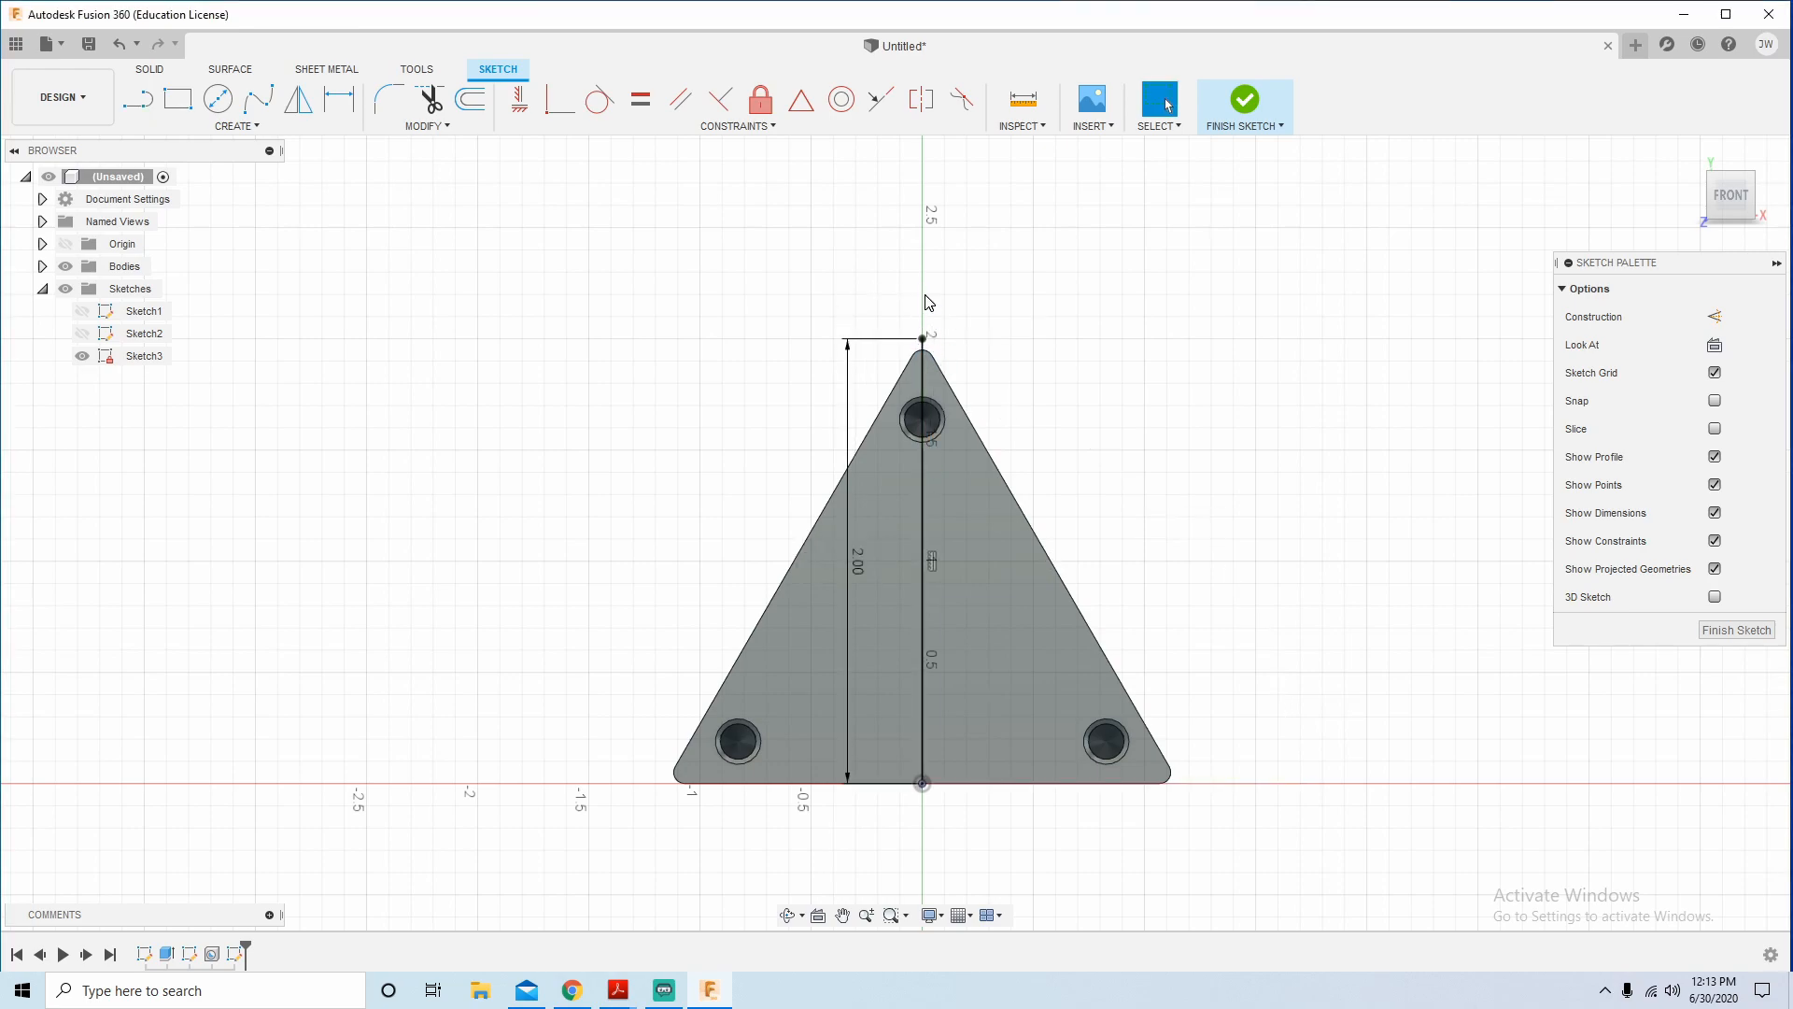
key("Escape")
Draw a 1.155 in horizontal line from the origin along the base past the face's lower-left corner.
key("l")
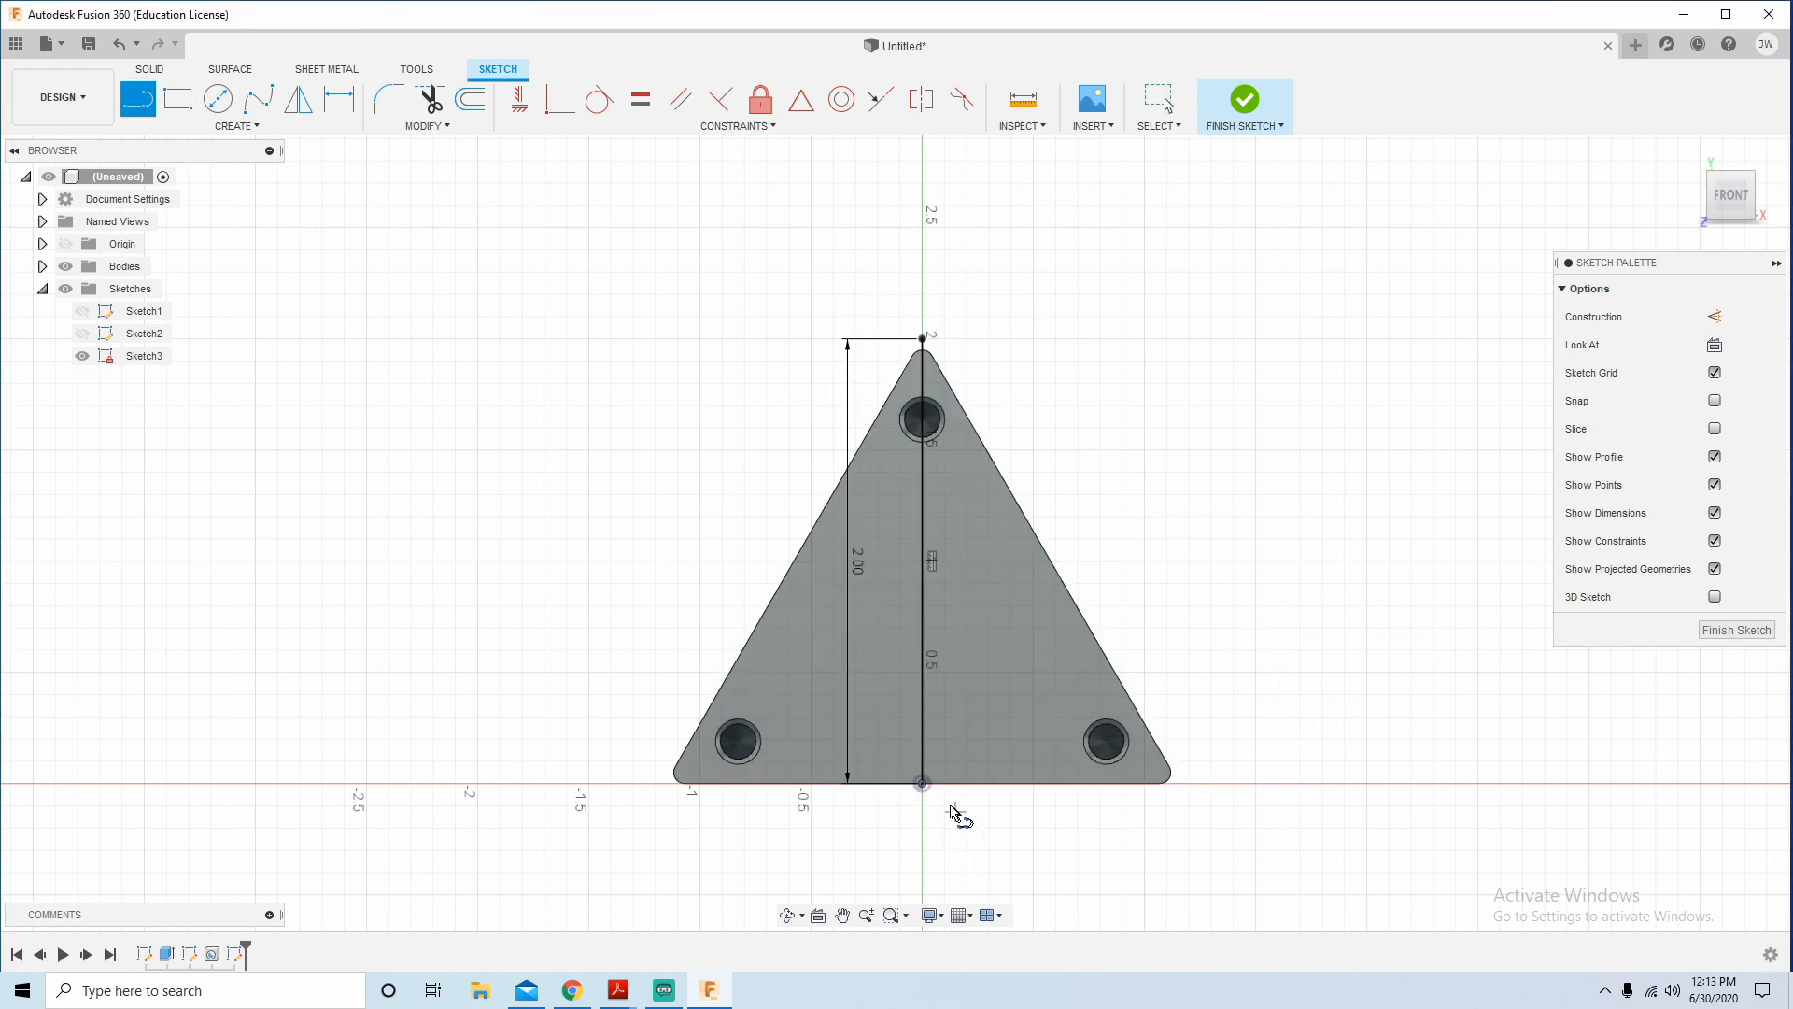
left_click(922, 783)
type("1.155")
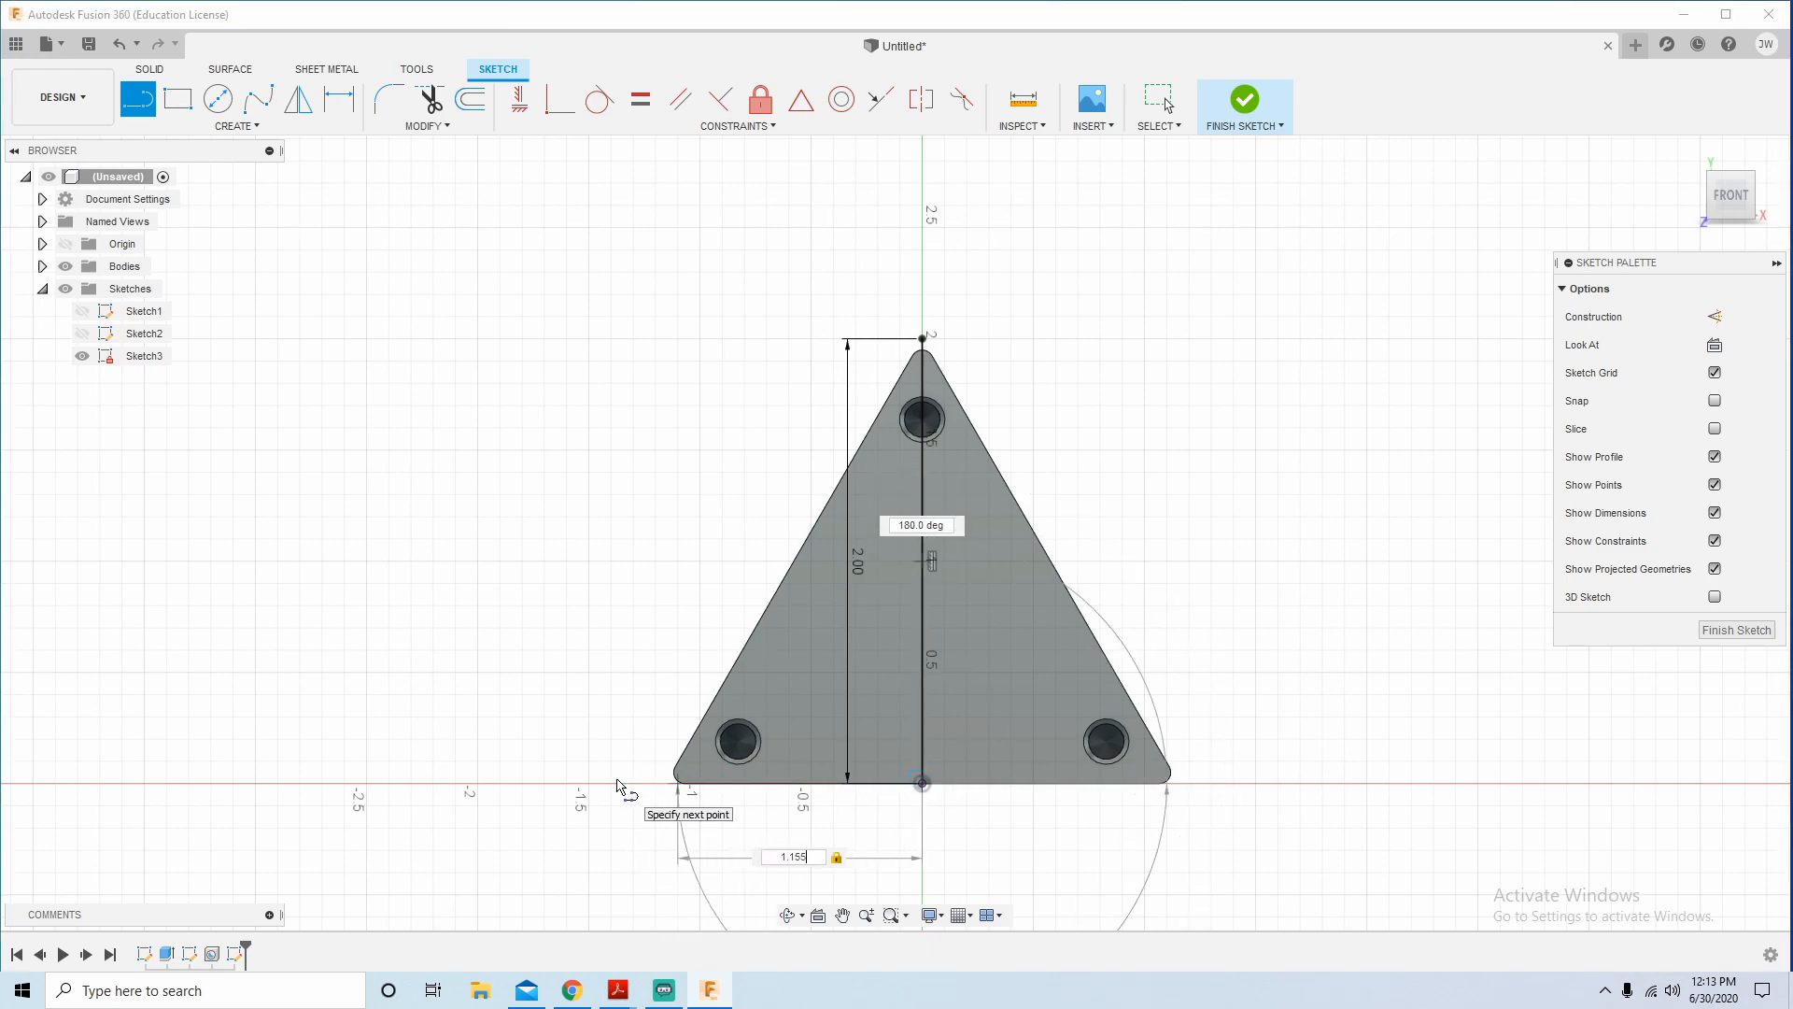
key("Return")
key("Escape")
Draw the left slanted side up to the apex and the right slanted side from the apex to just below the base.
key("l")
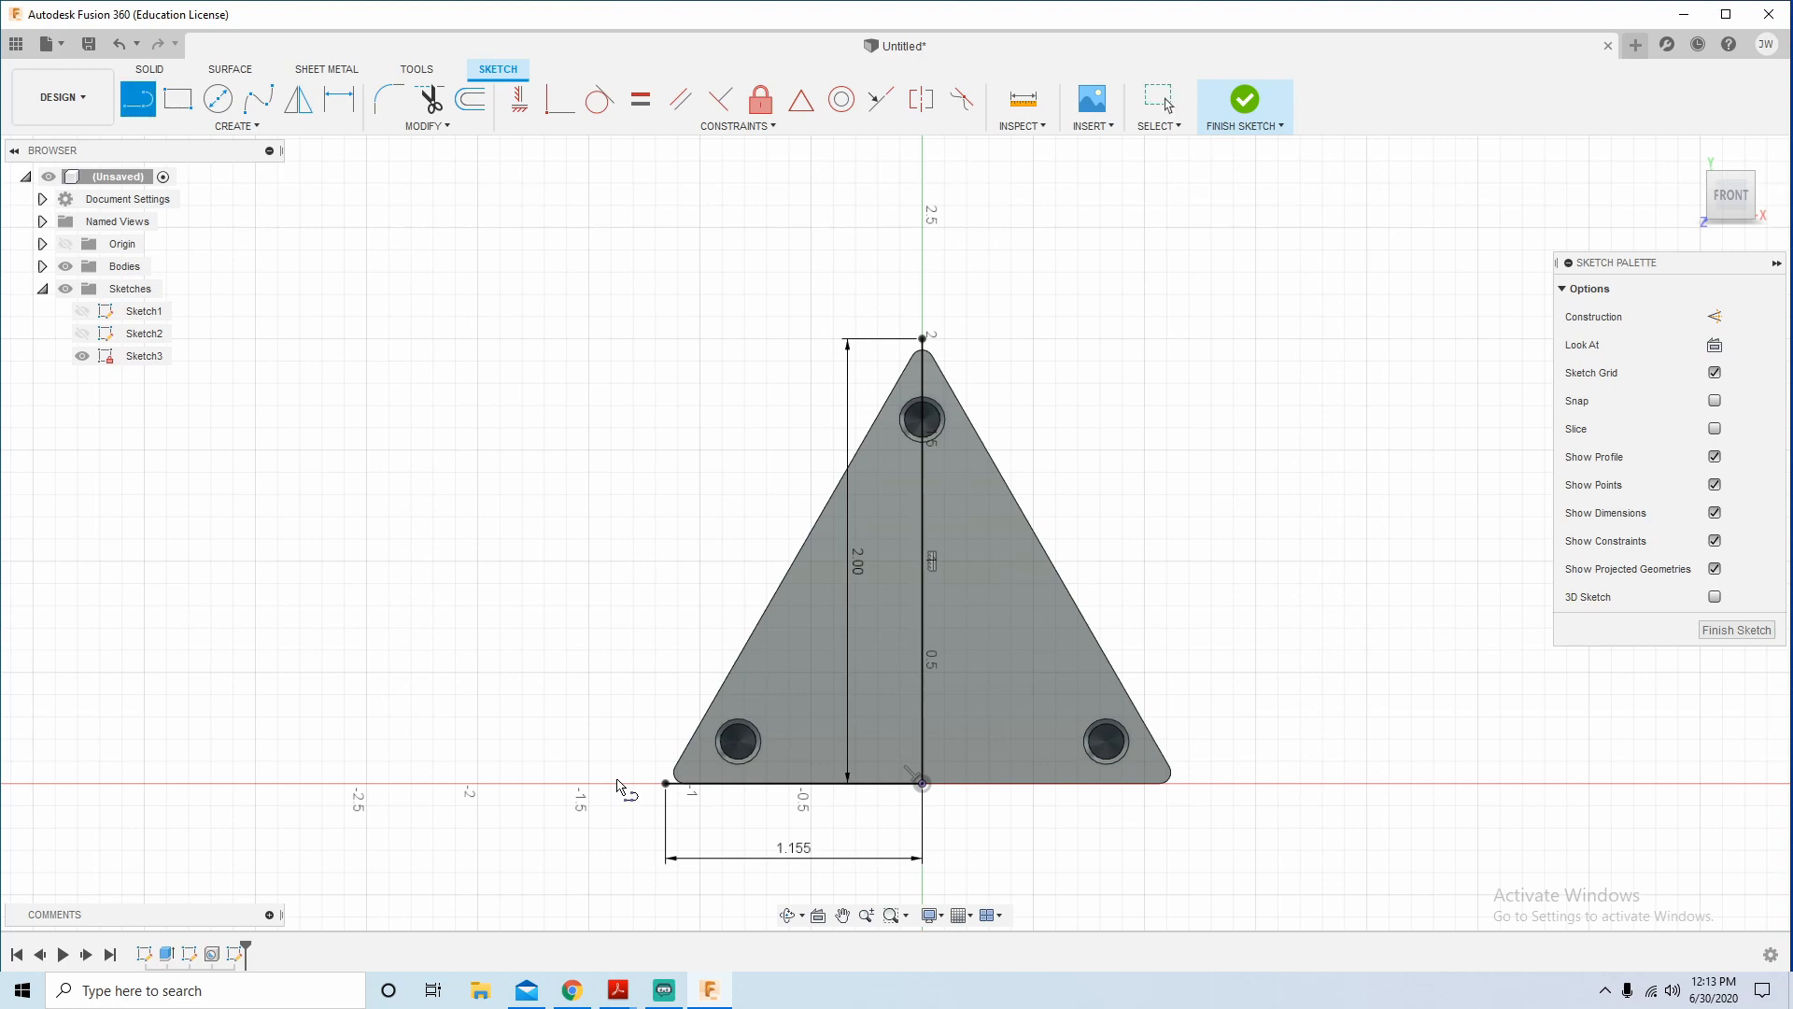
left_click(666, 783)
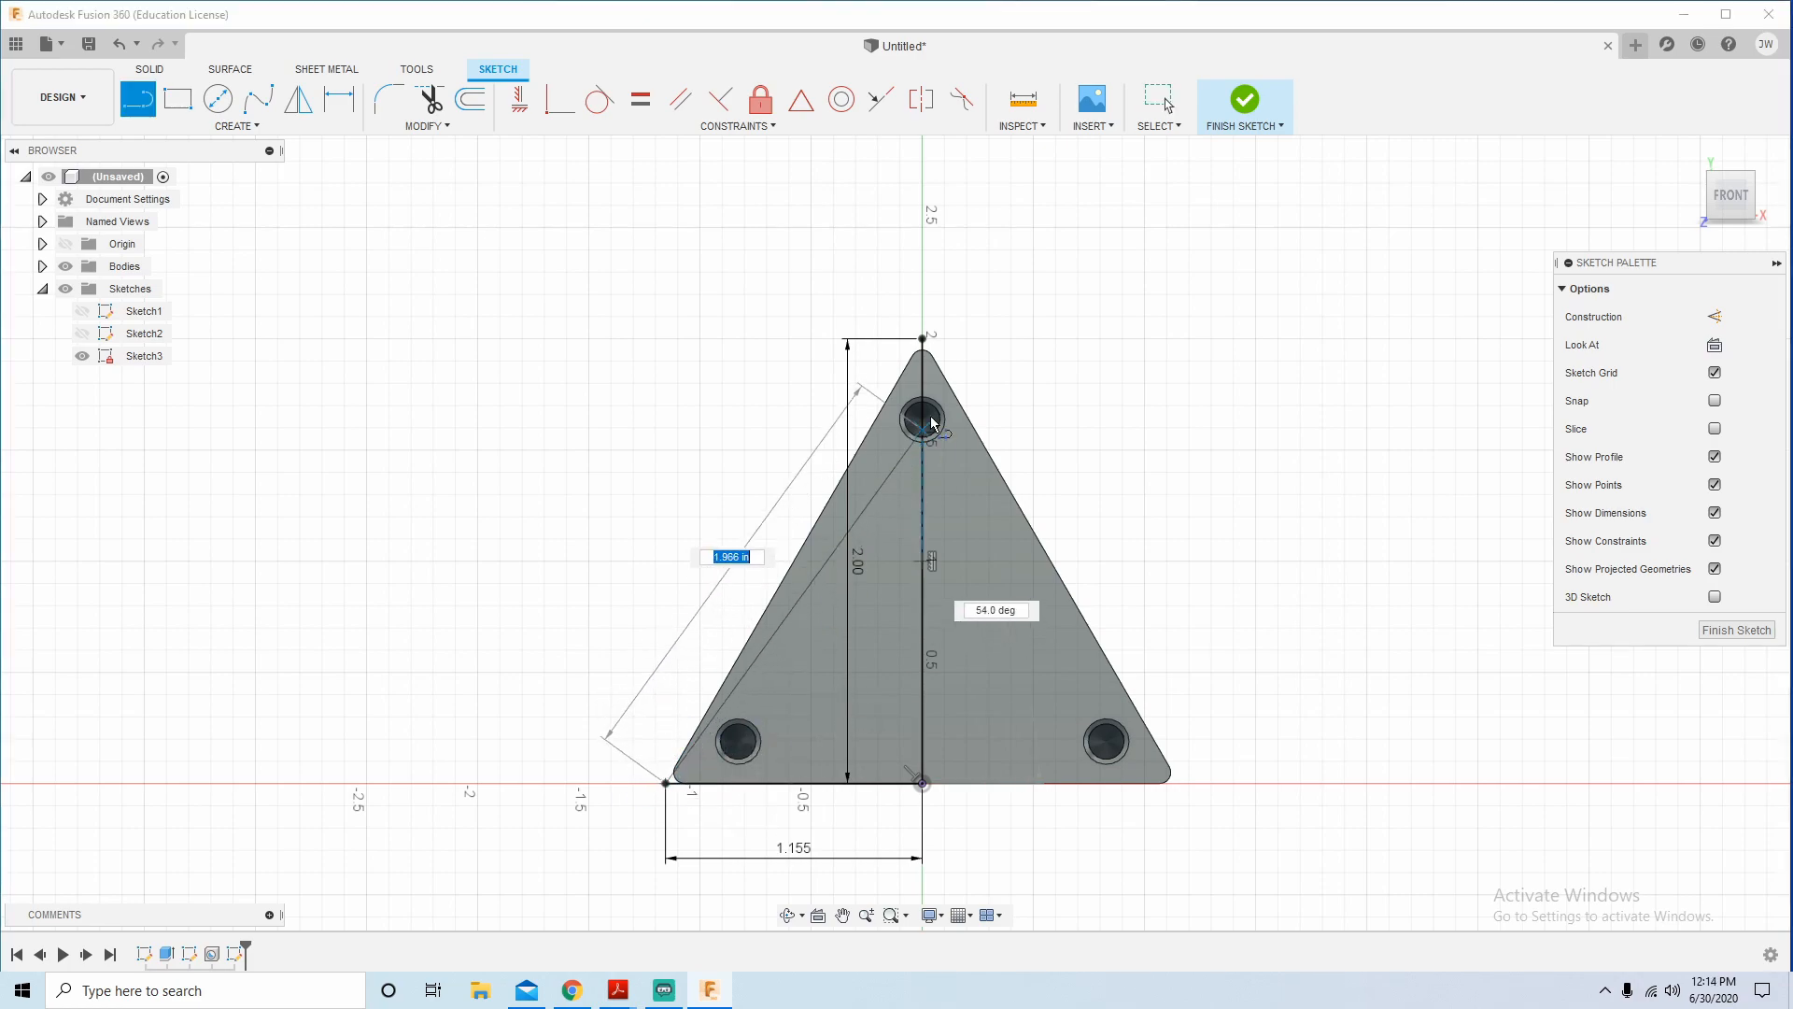
double_click(922, 340)
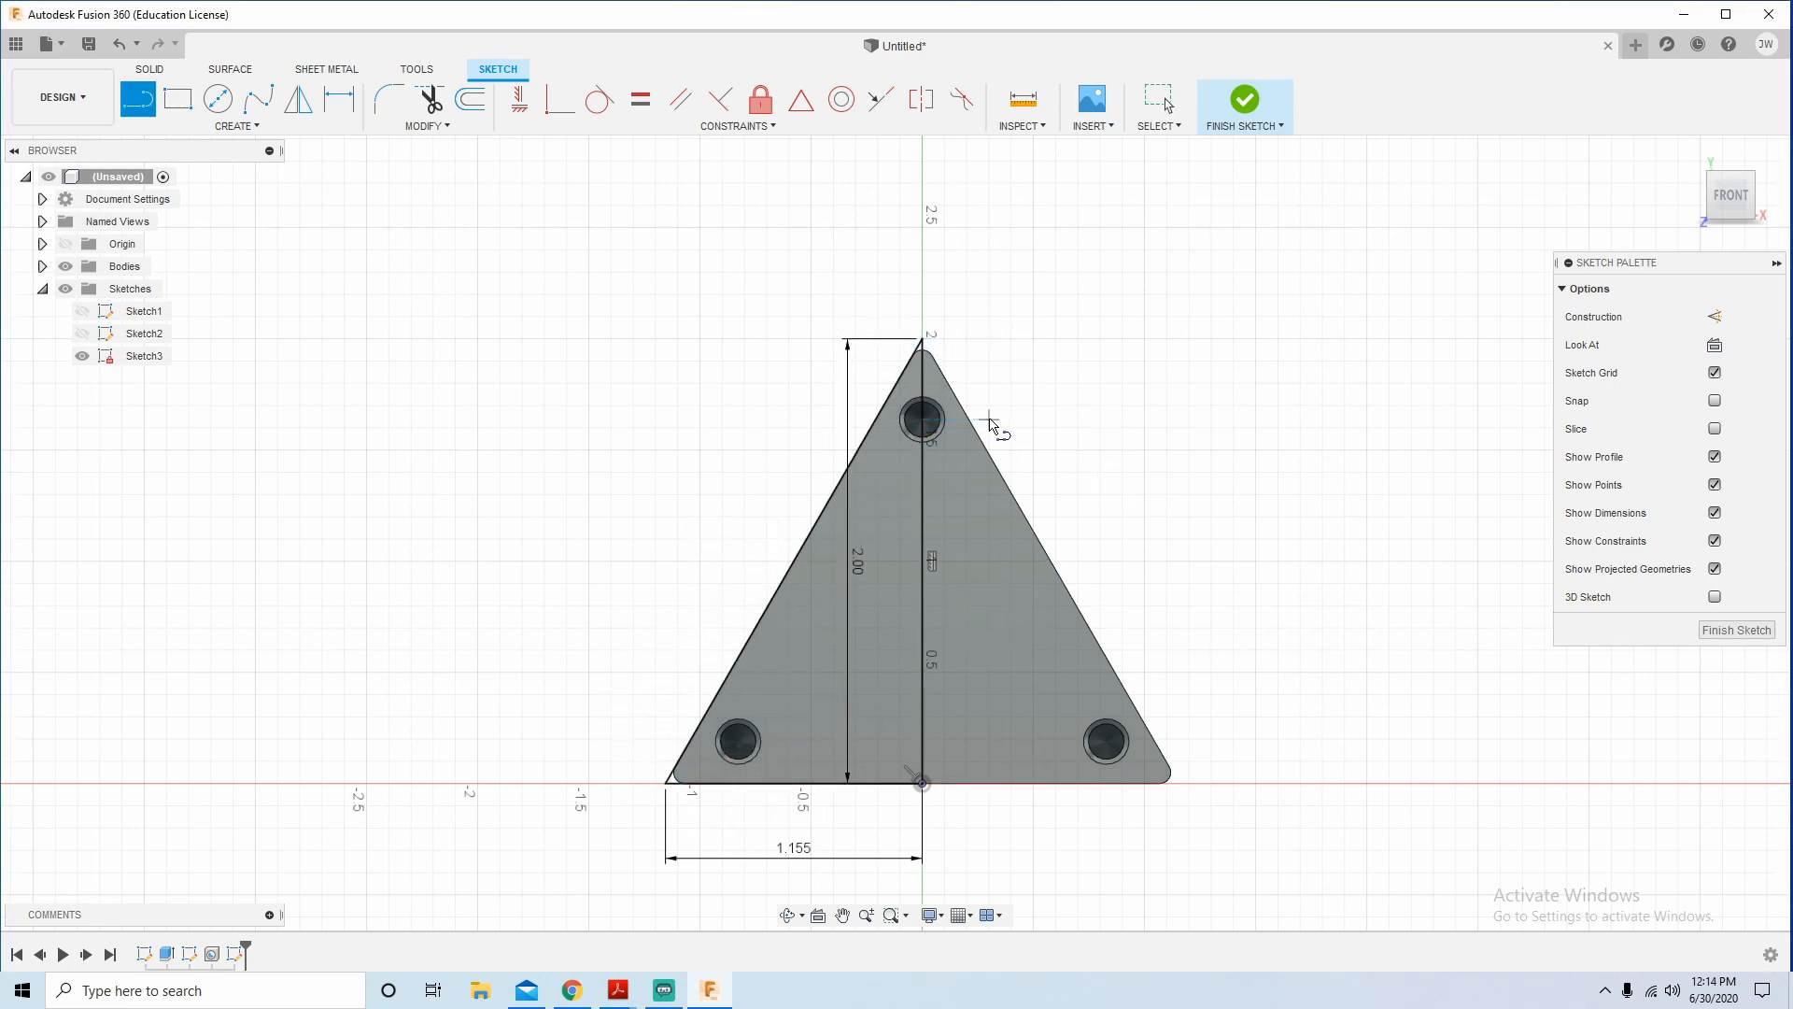
left_click(922, 340)
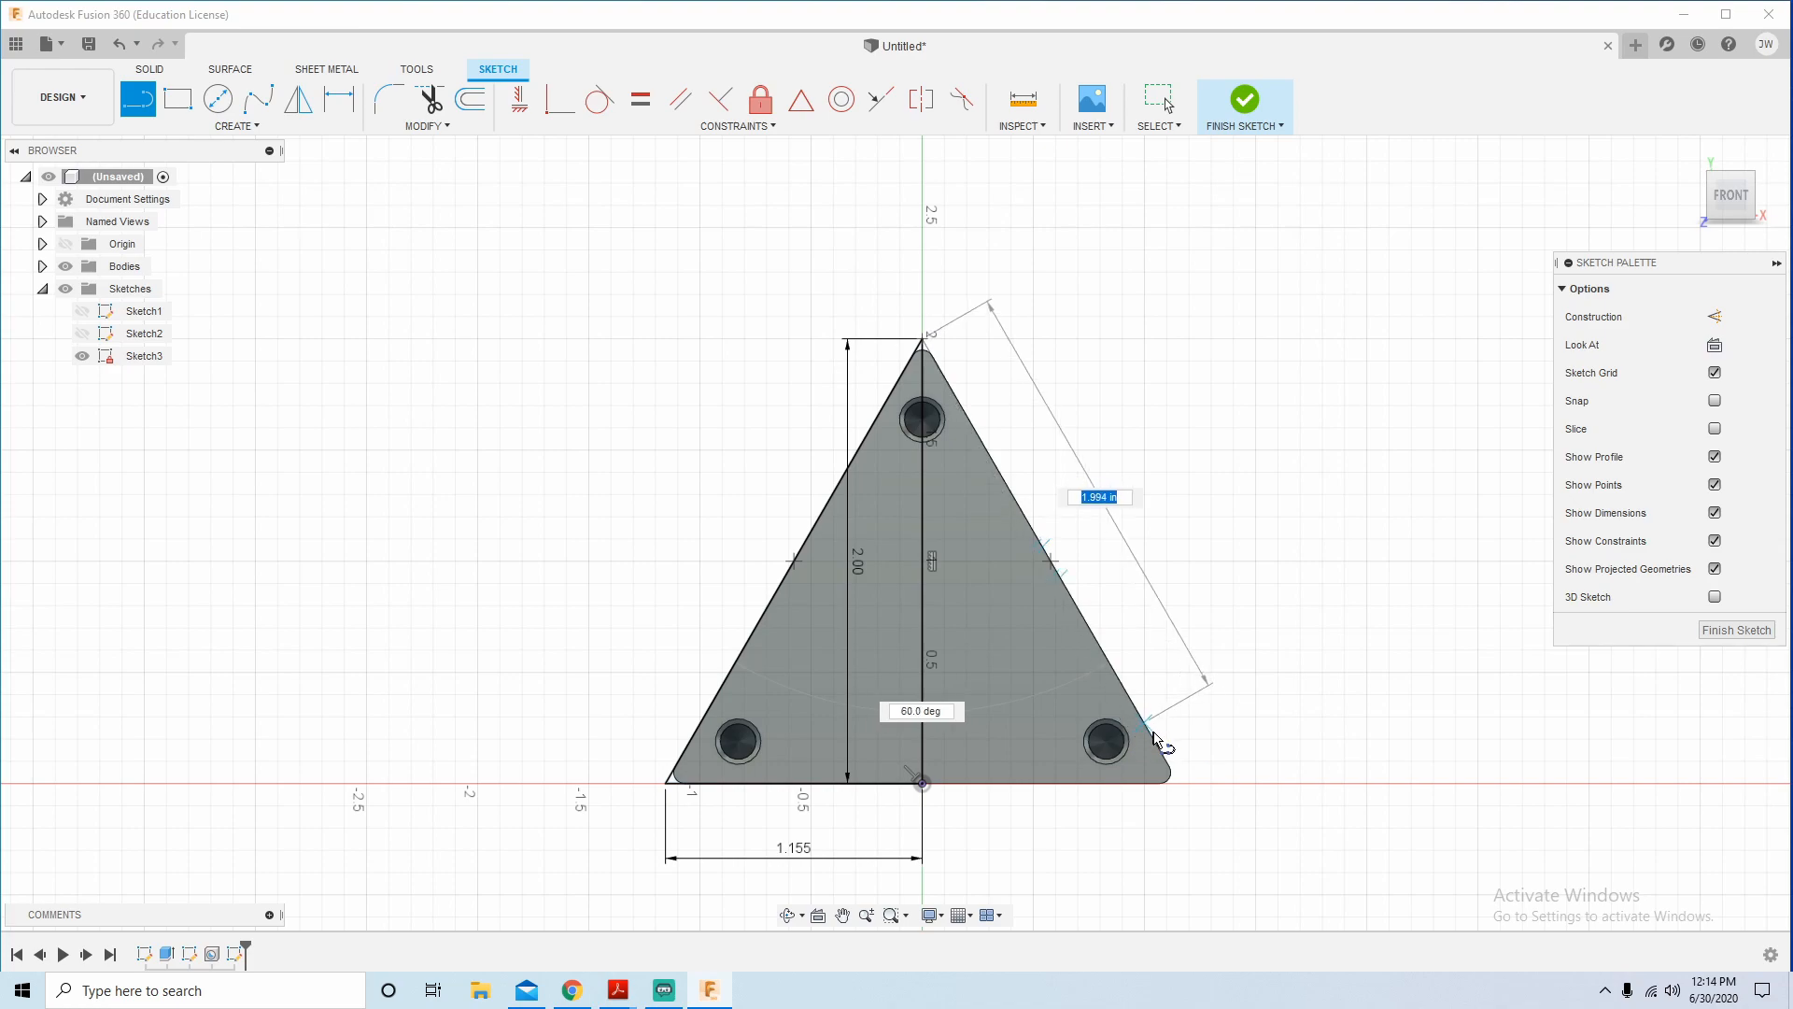
left_click(1199, 816)
key("Escape")
Draw a horizontal base line from the origin to the right, extending past the right slanted side.
key("l")
left_click(921, 784)
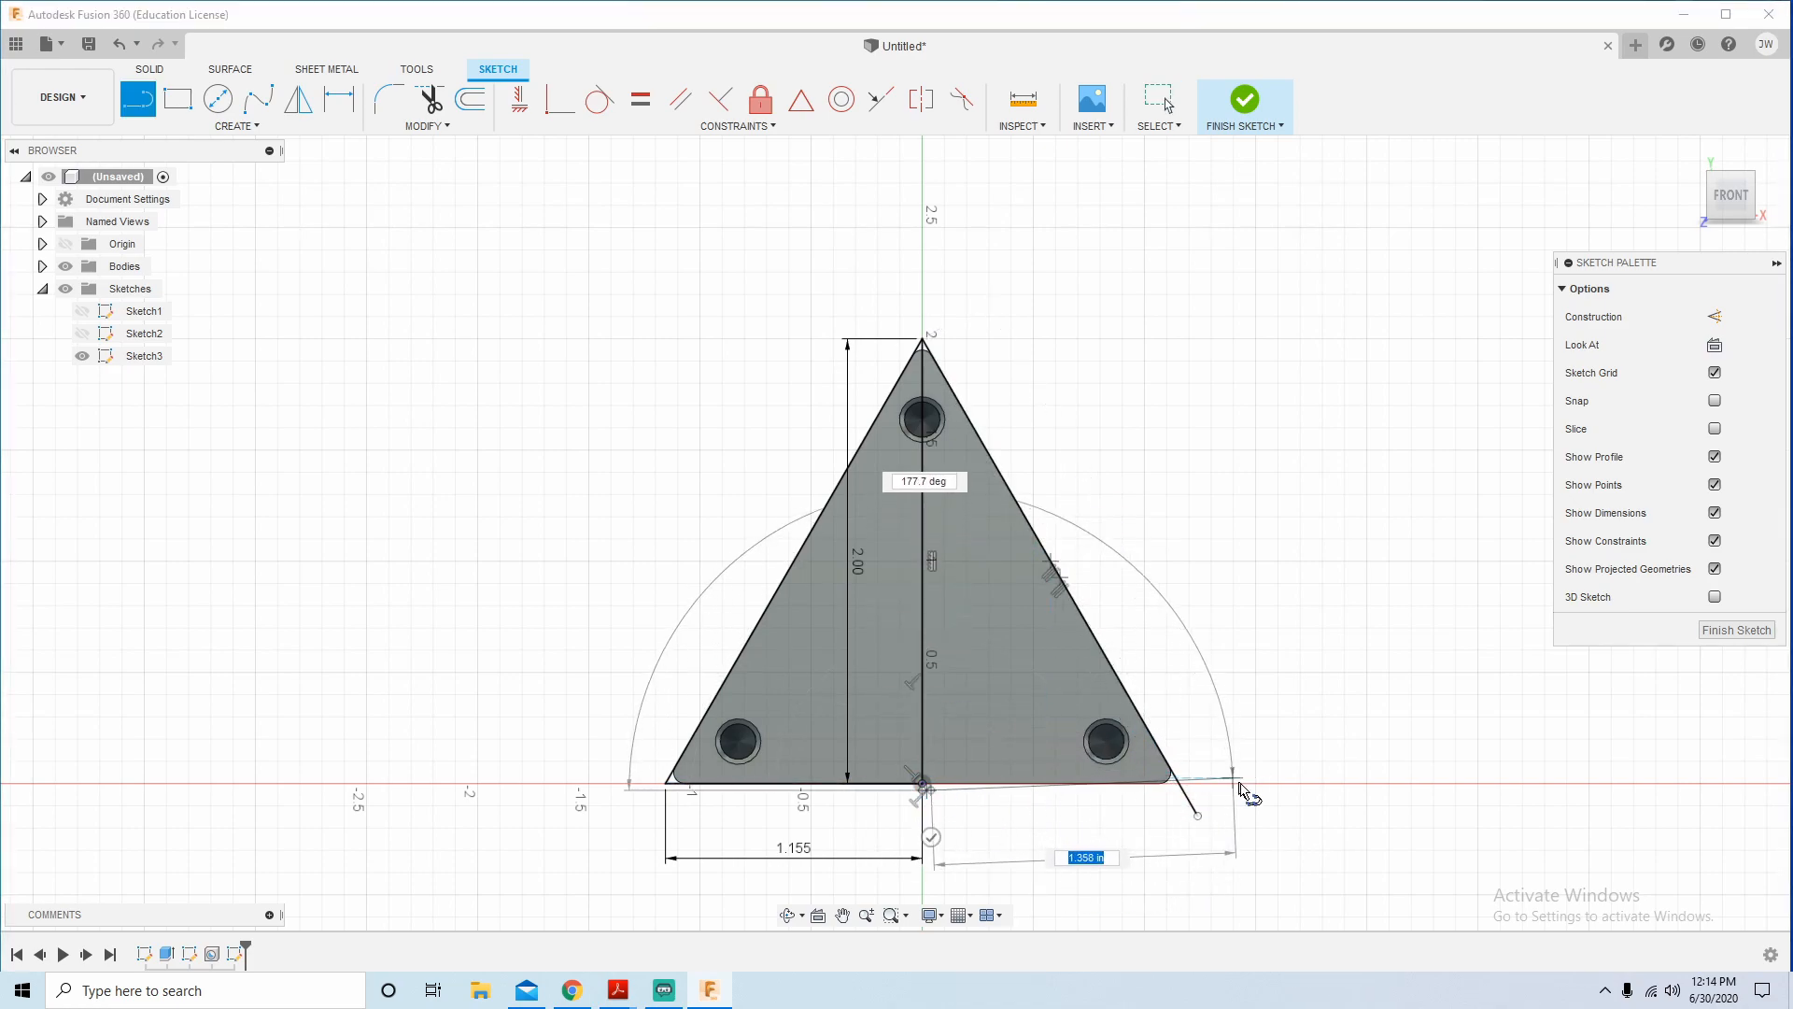
key("Escape")
key("l")
left_click(922, 784)
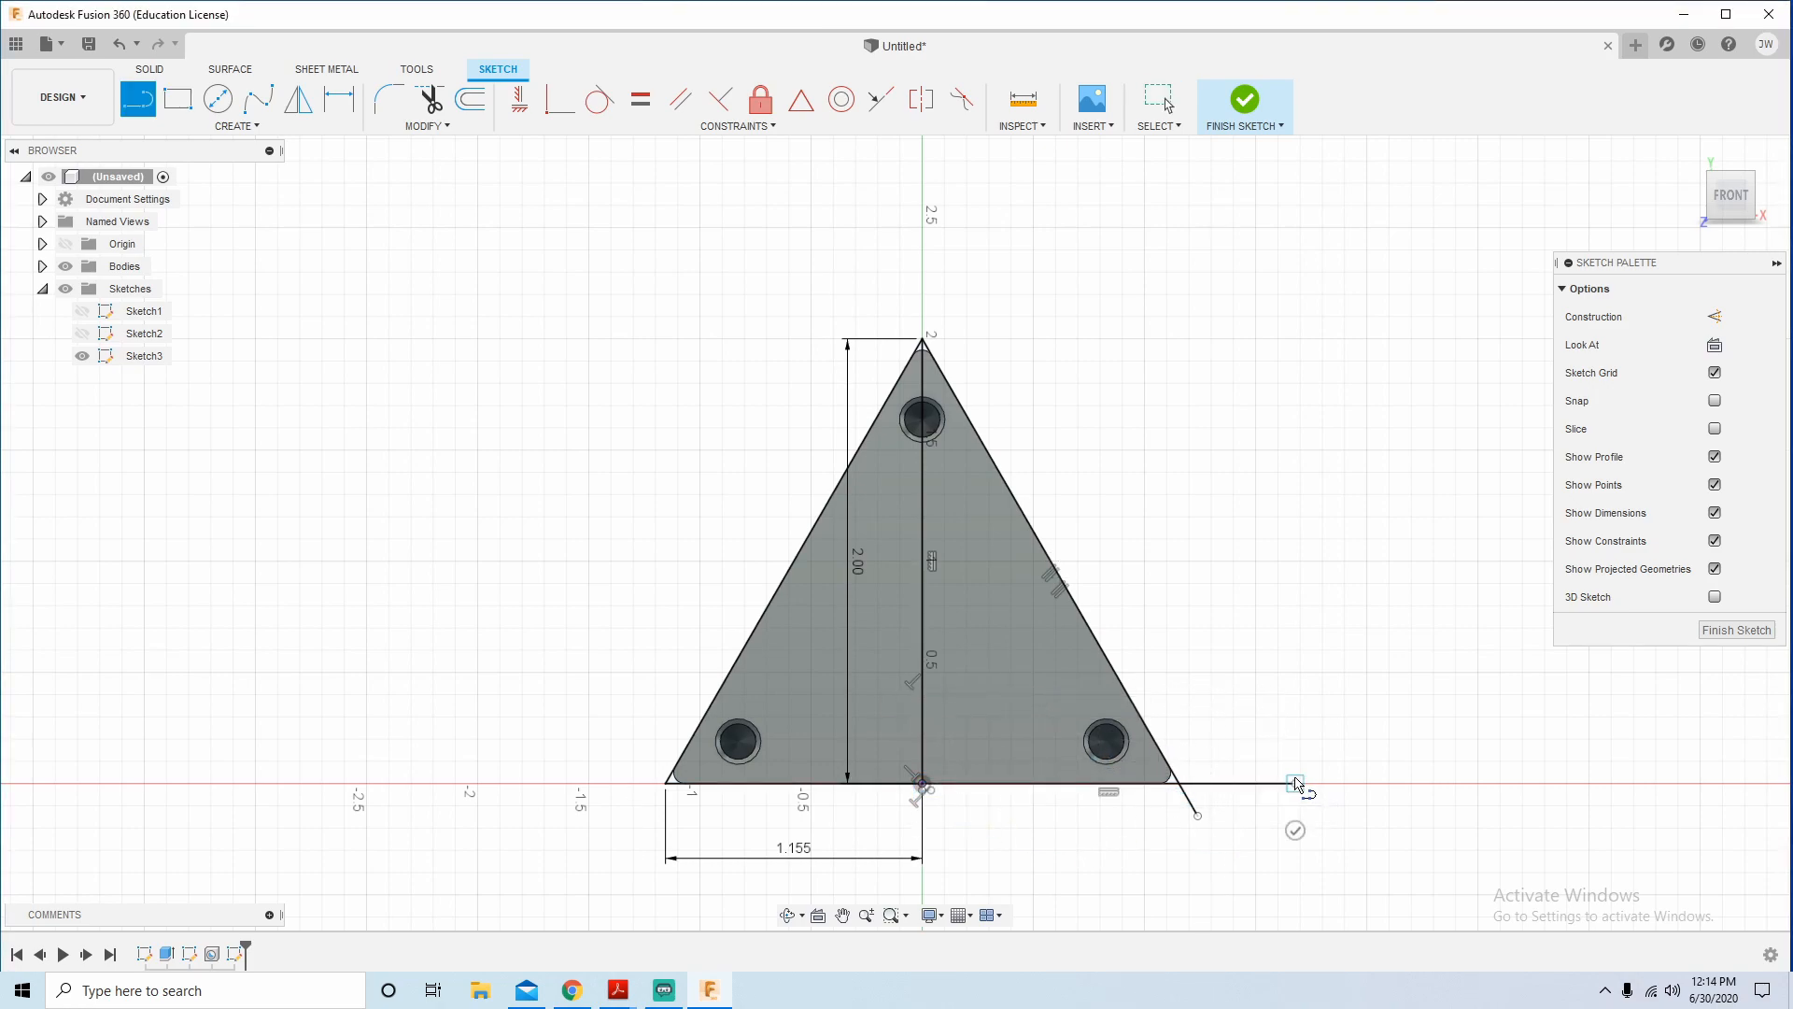
key("Escape")
Trim the overhanging line ends at the lower-right corner and move the 2.00 height dimension outside the triangle.
key("t")
left_click(1198, 808)
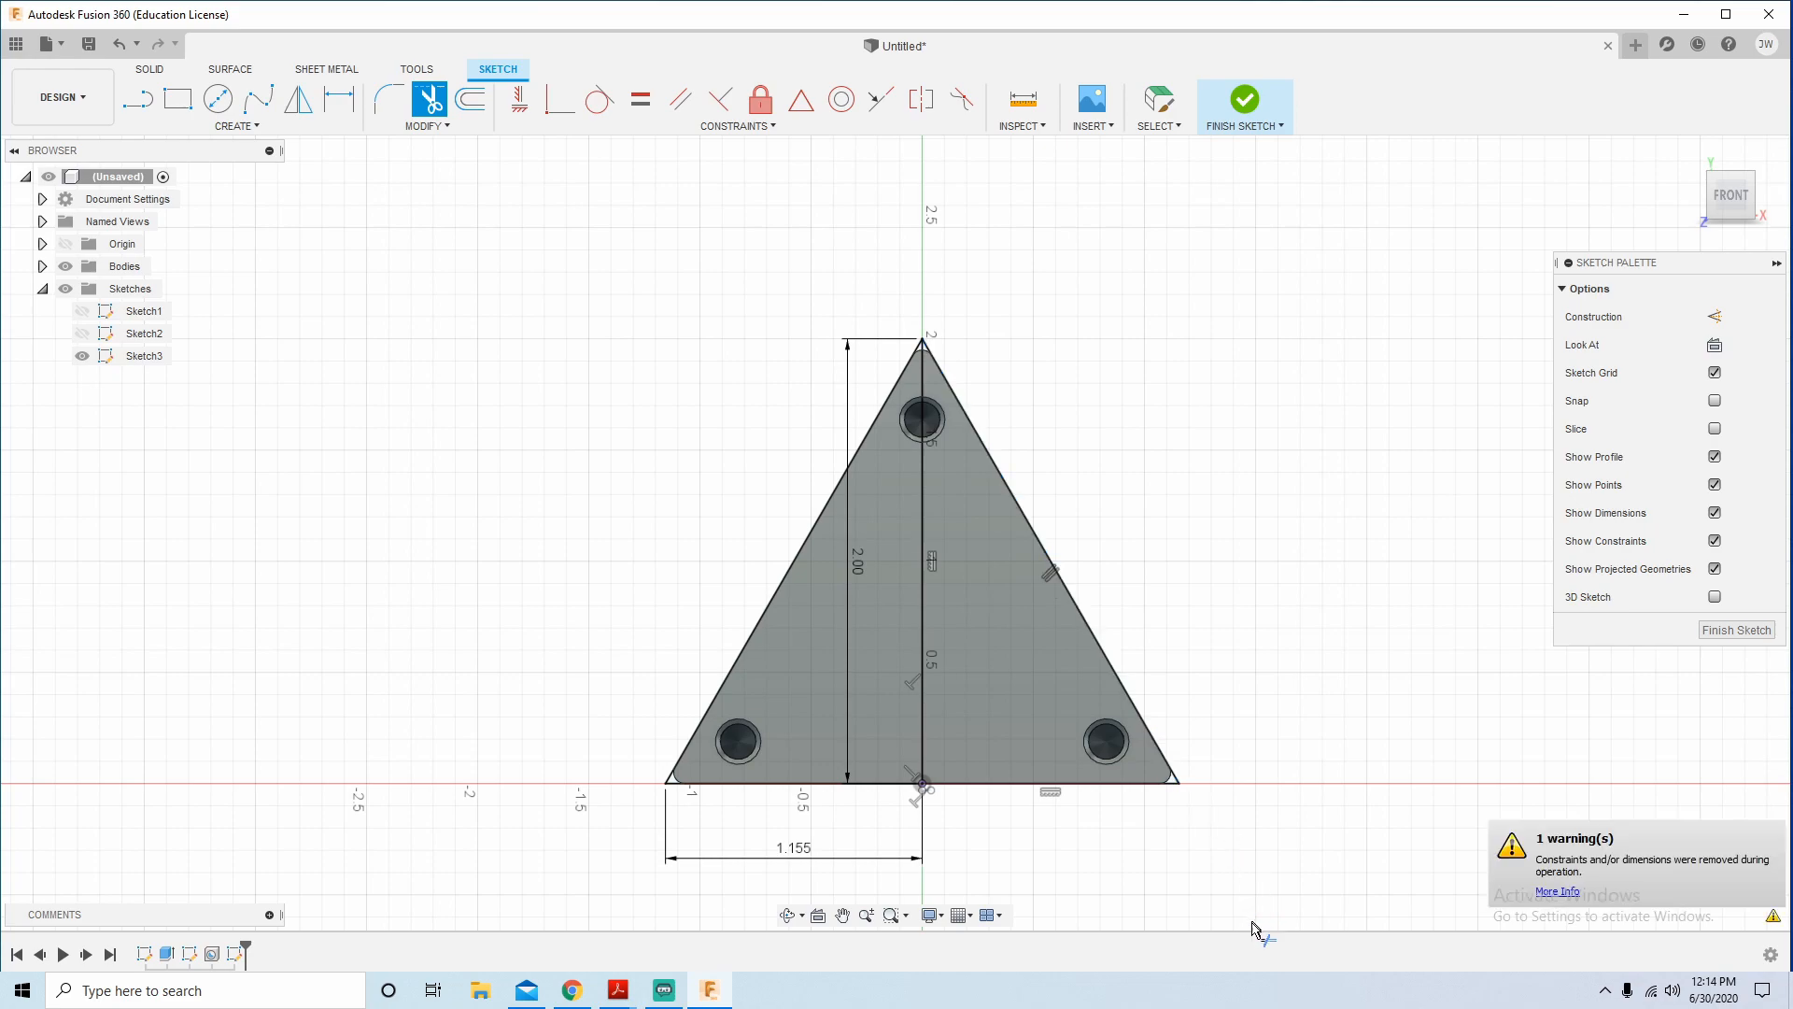
scroll(822, 827, "up", 1)
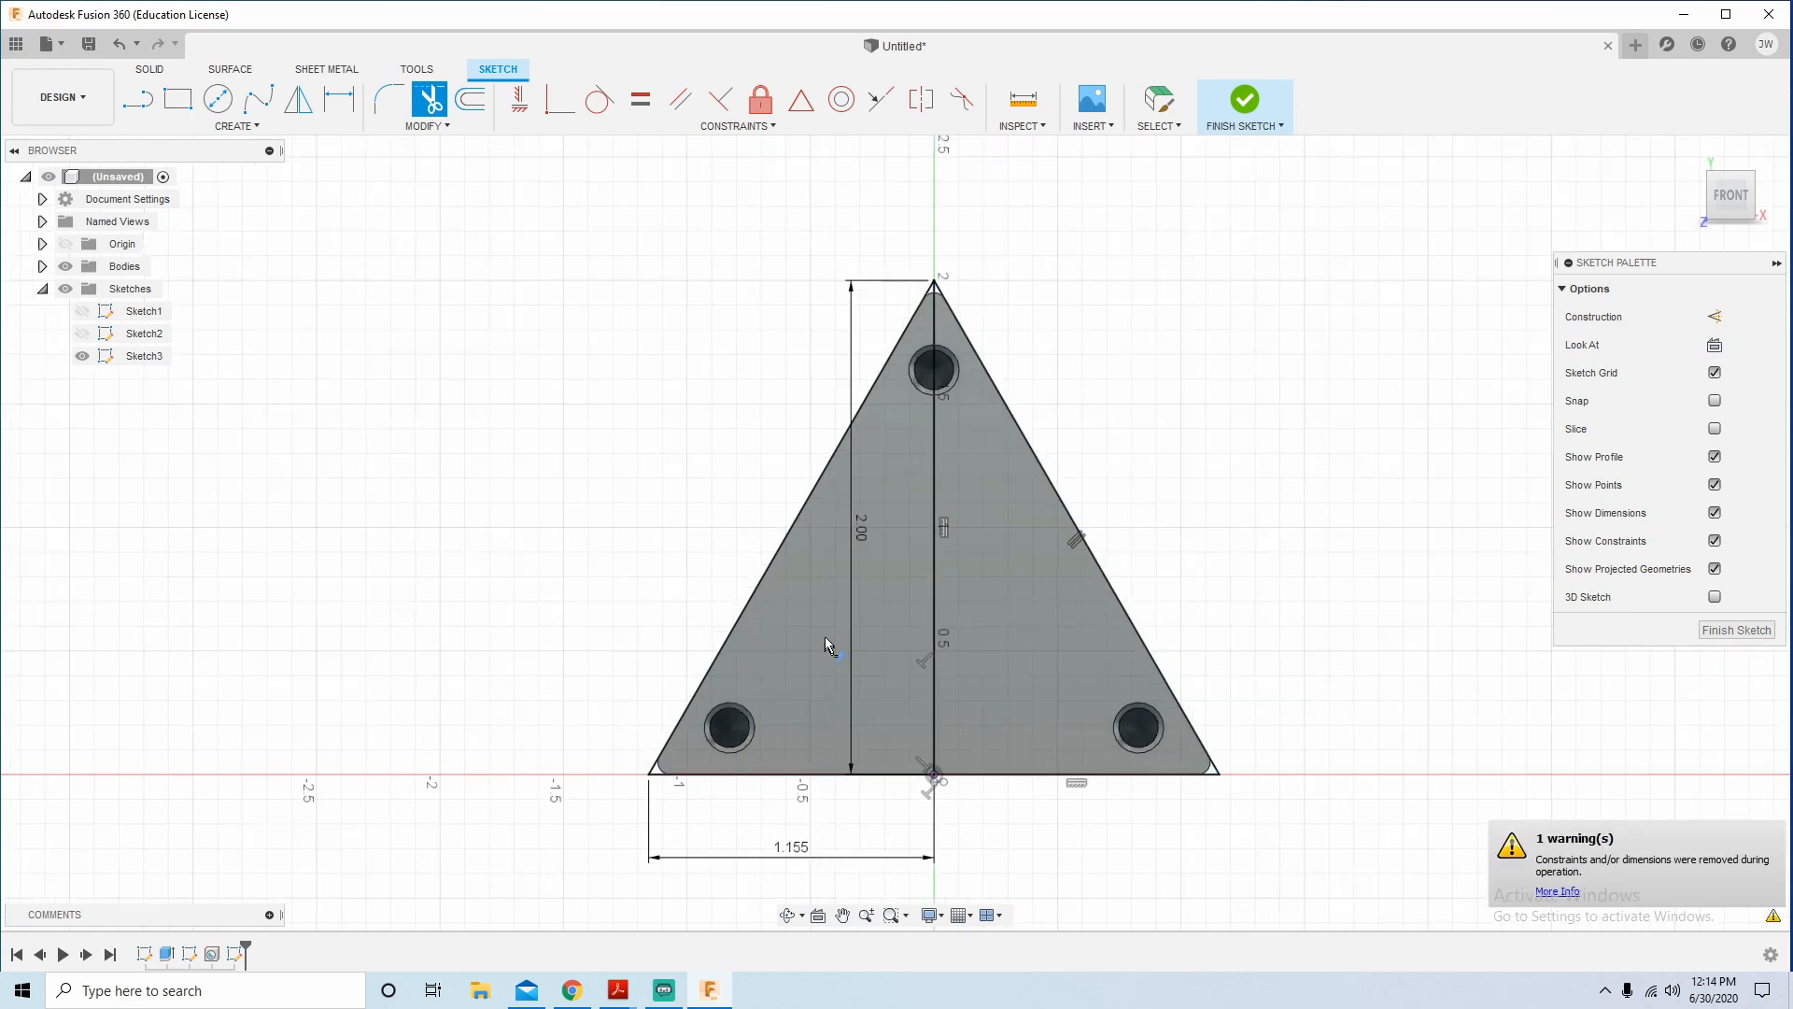
key("Escape")
left_click_drag(856, 540, 549, 537)
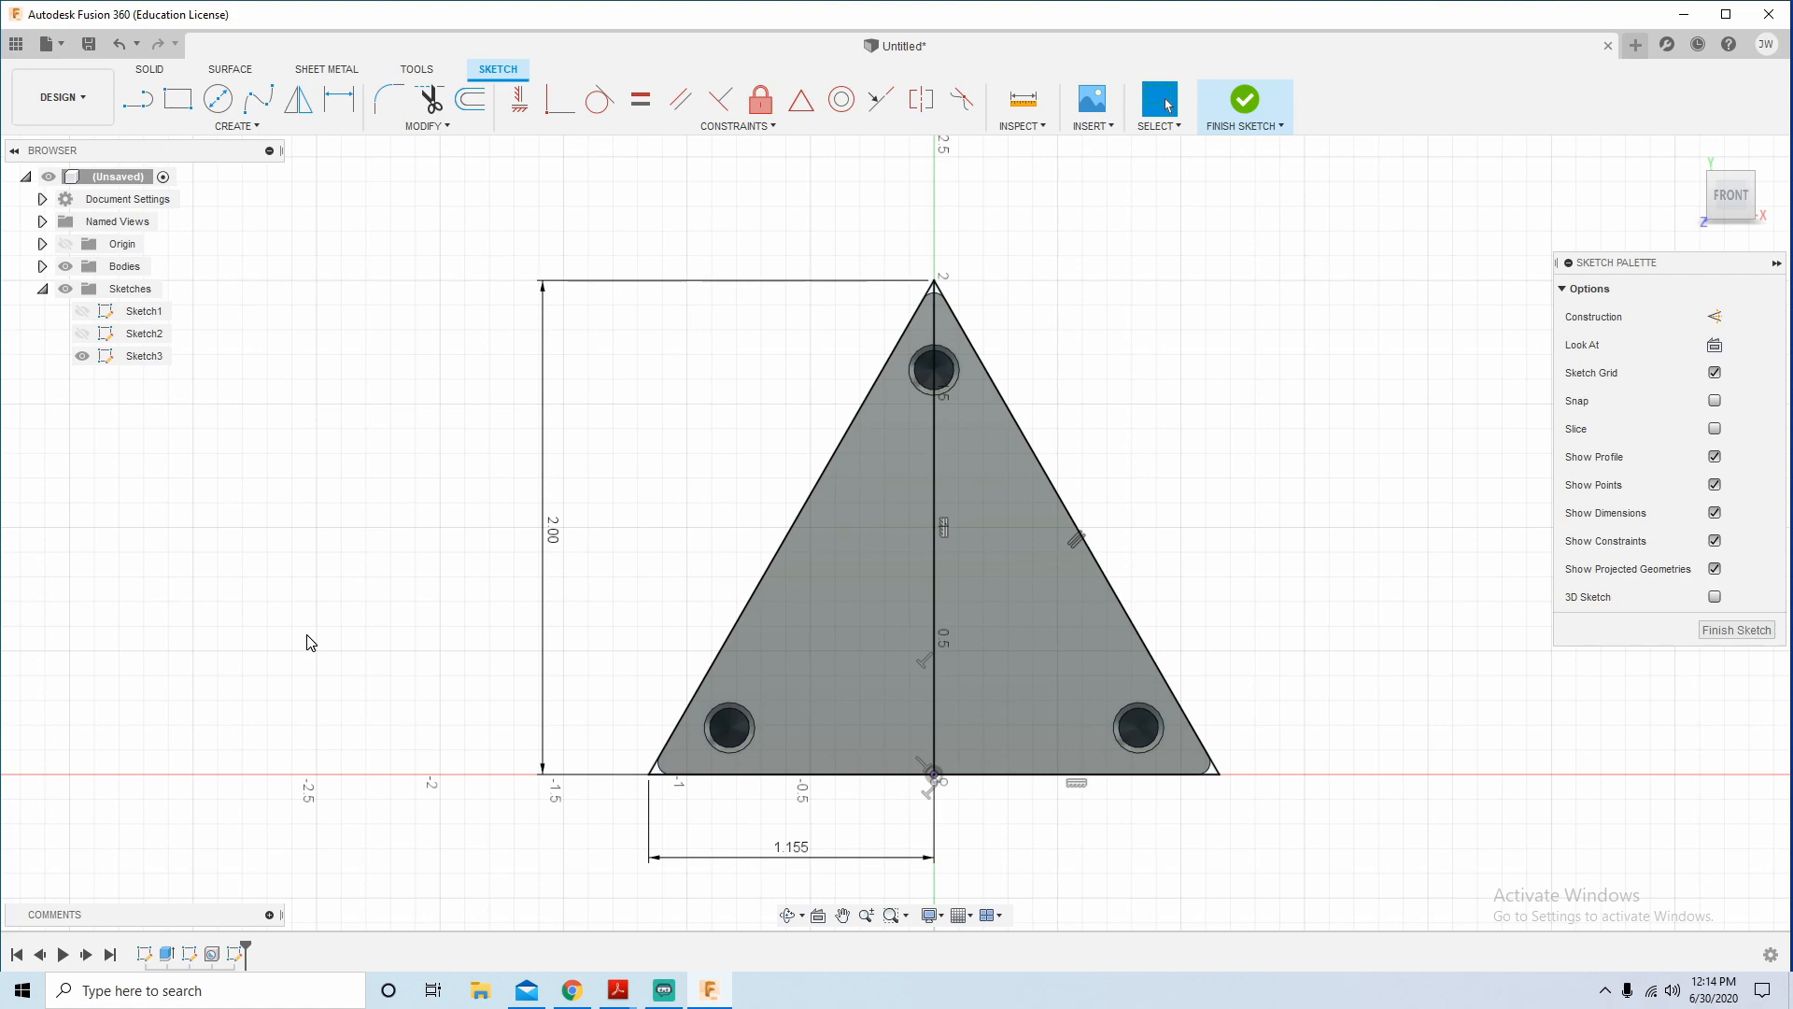
Offset the whole triangle outline inward by 0.174 in.
left_click(470, 98)
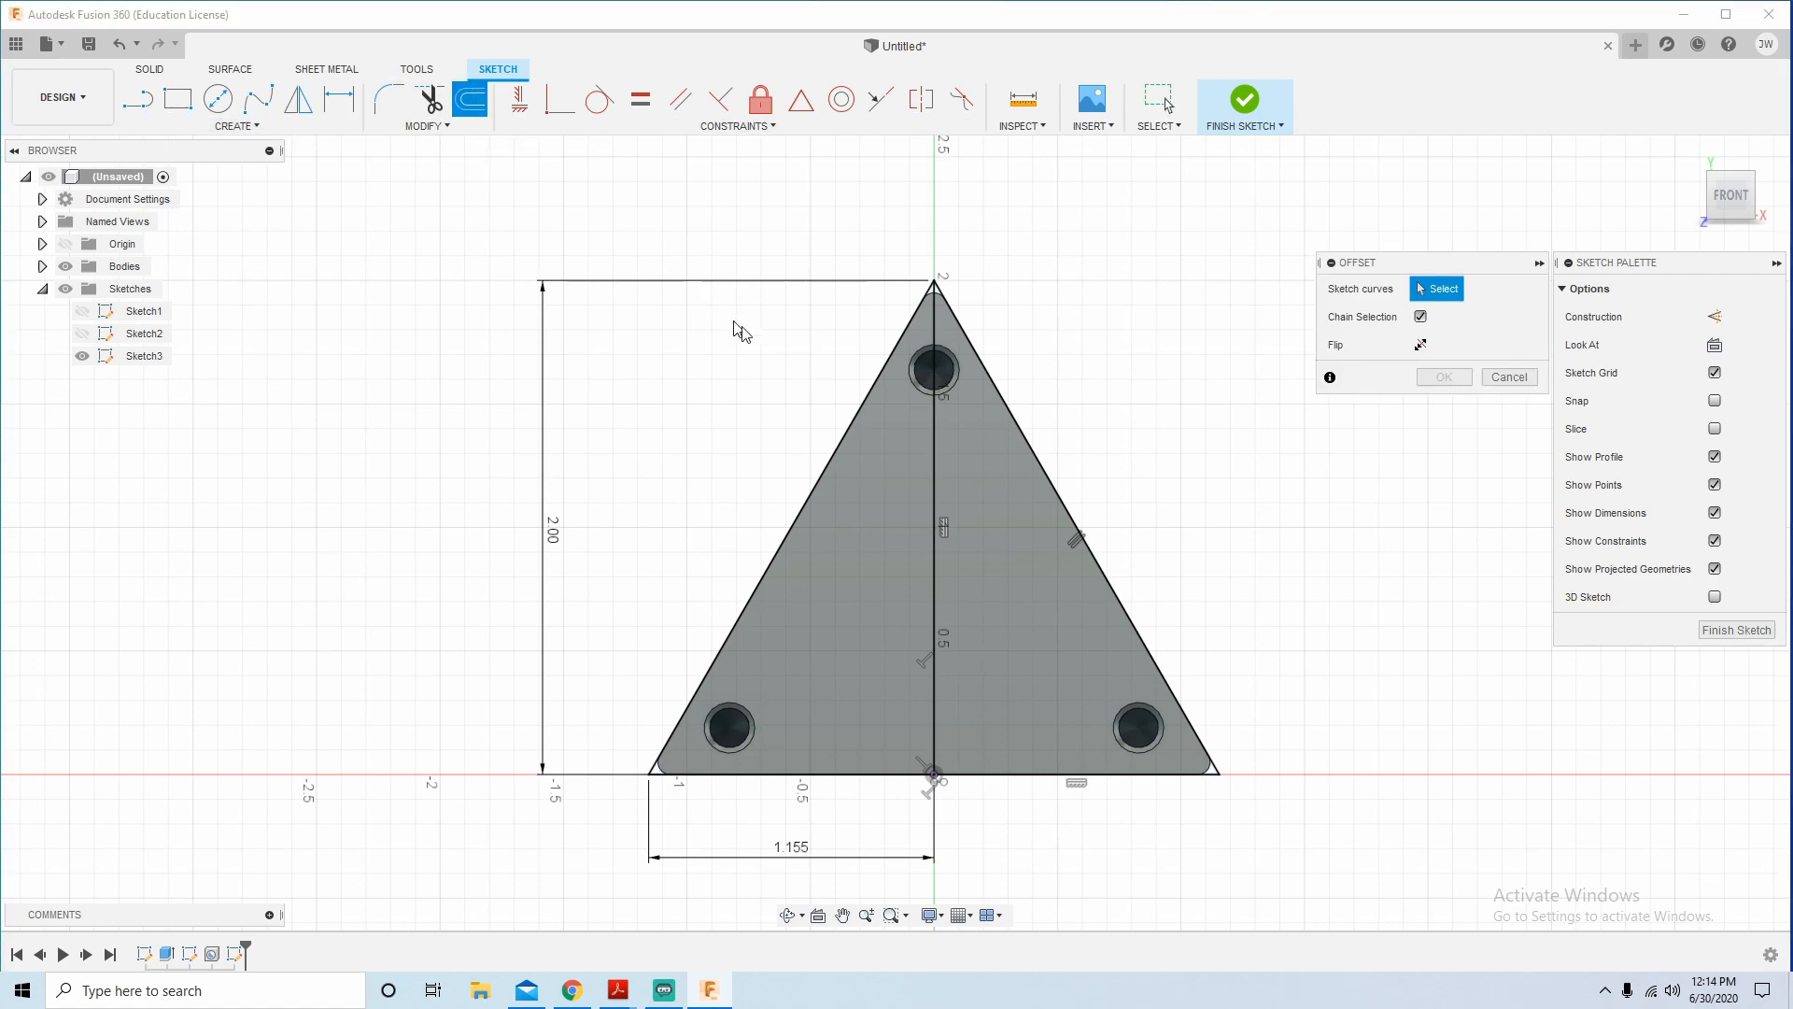
left_click(868, 411)
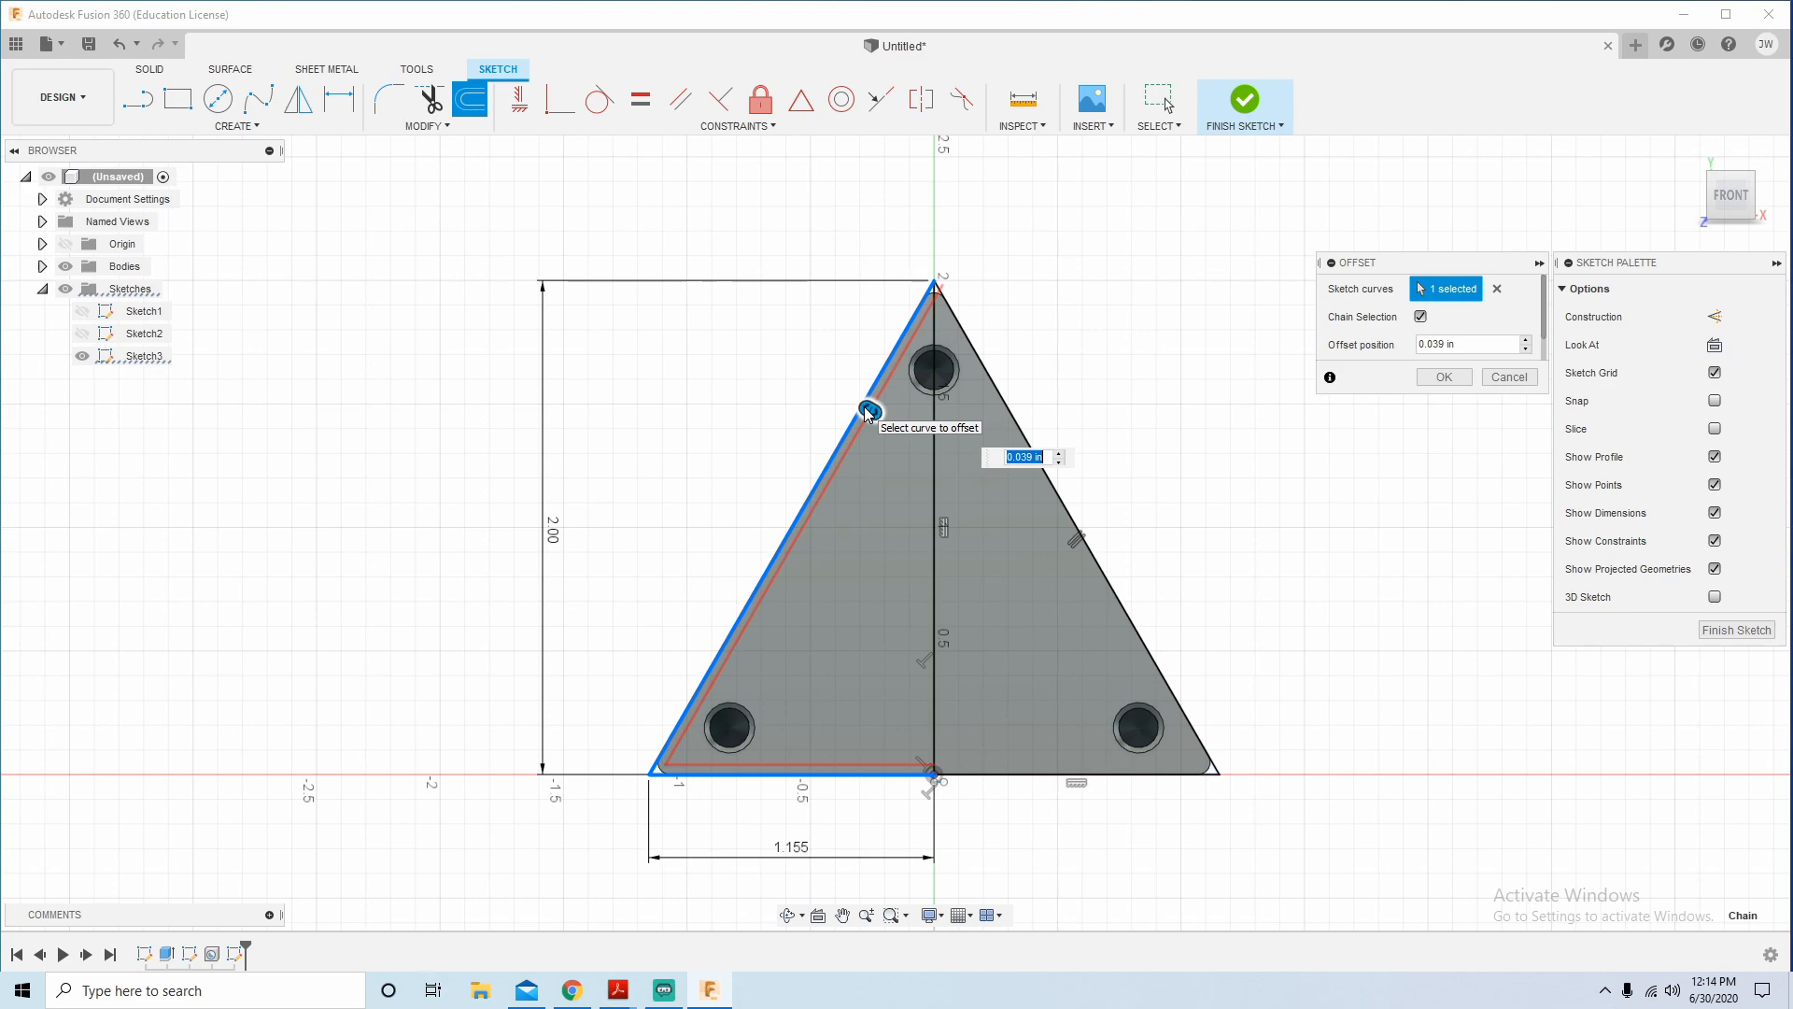
left_click(998, 383)
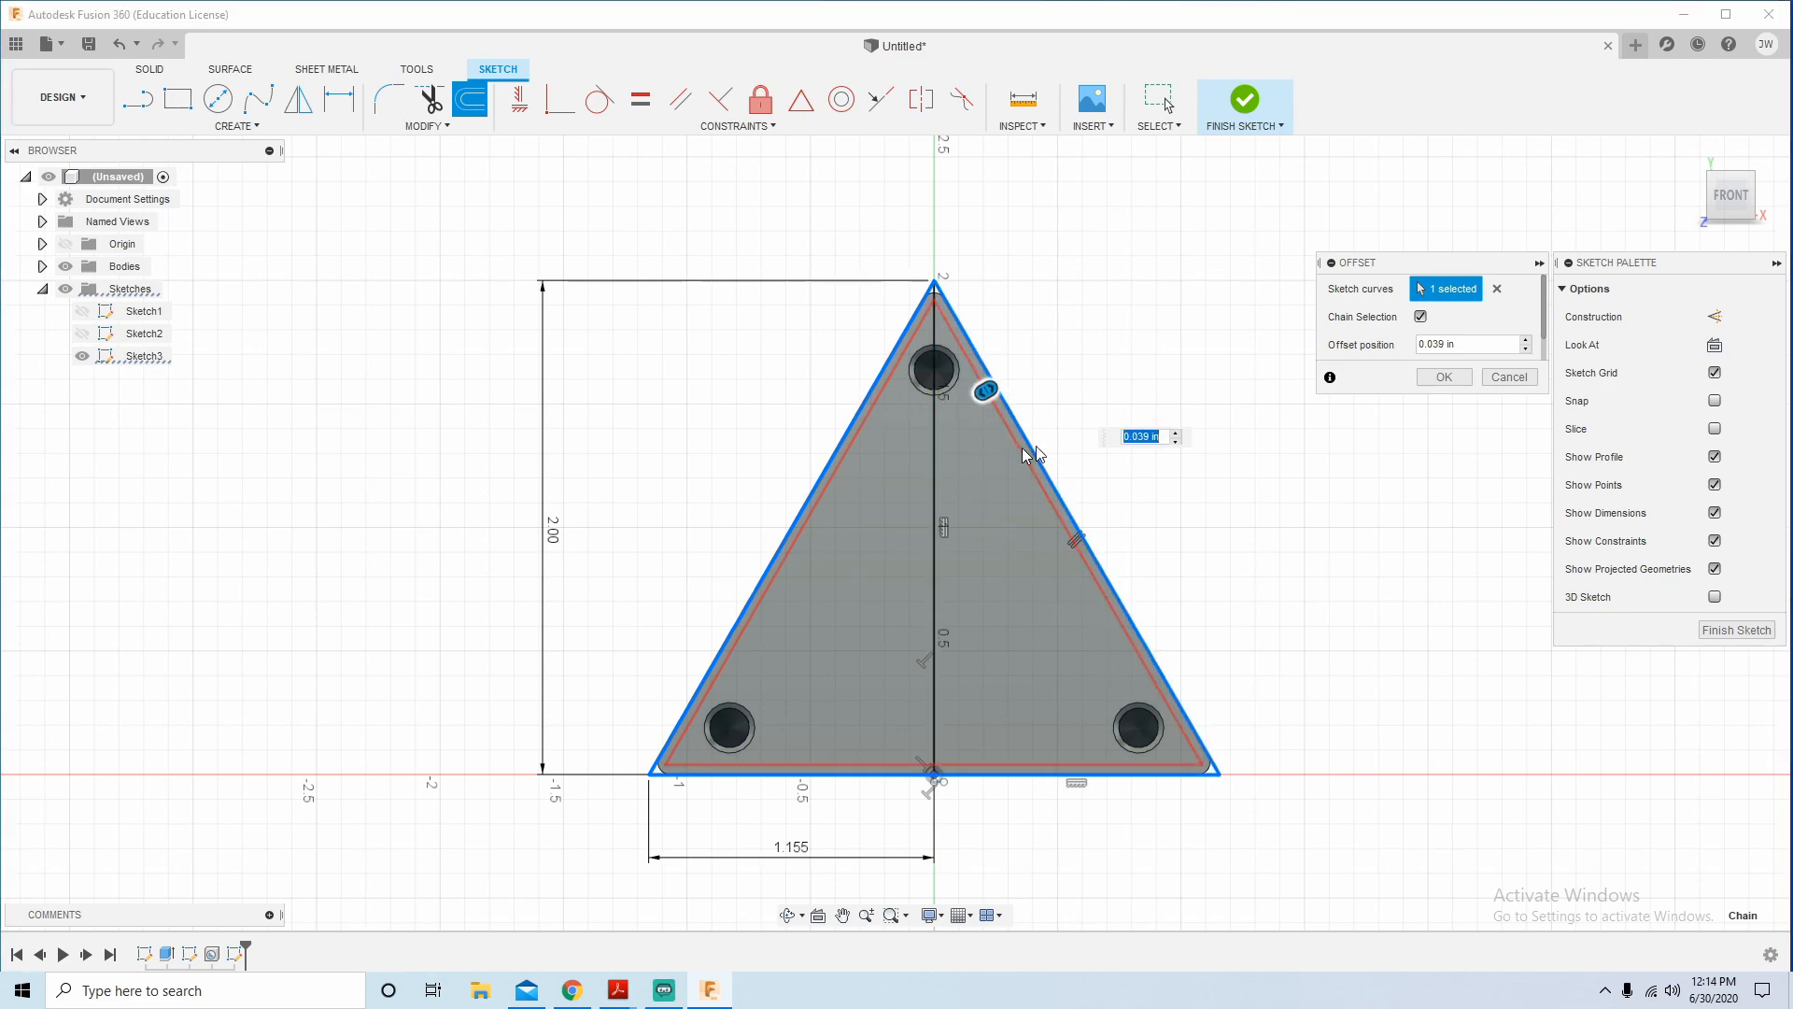
key("BackSpace")
type(".174")
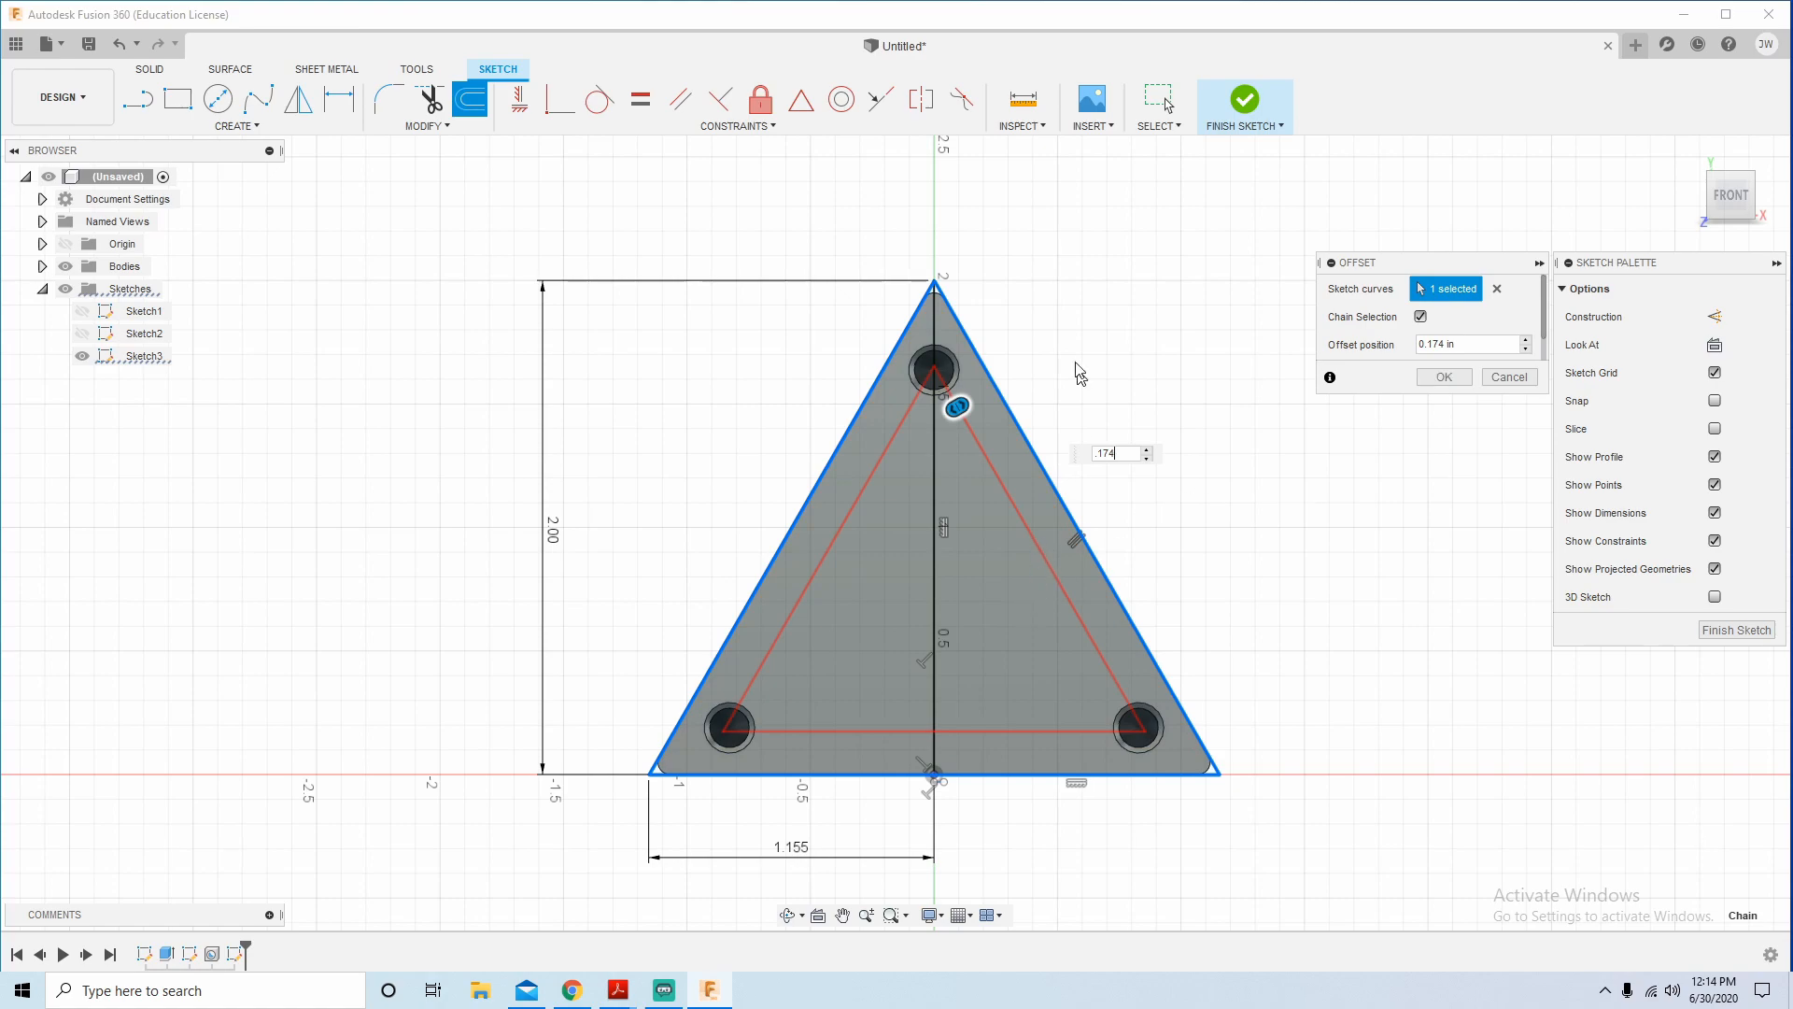
left_click(1431, 378)
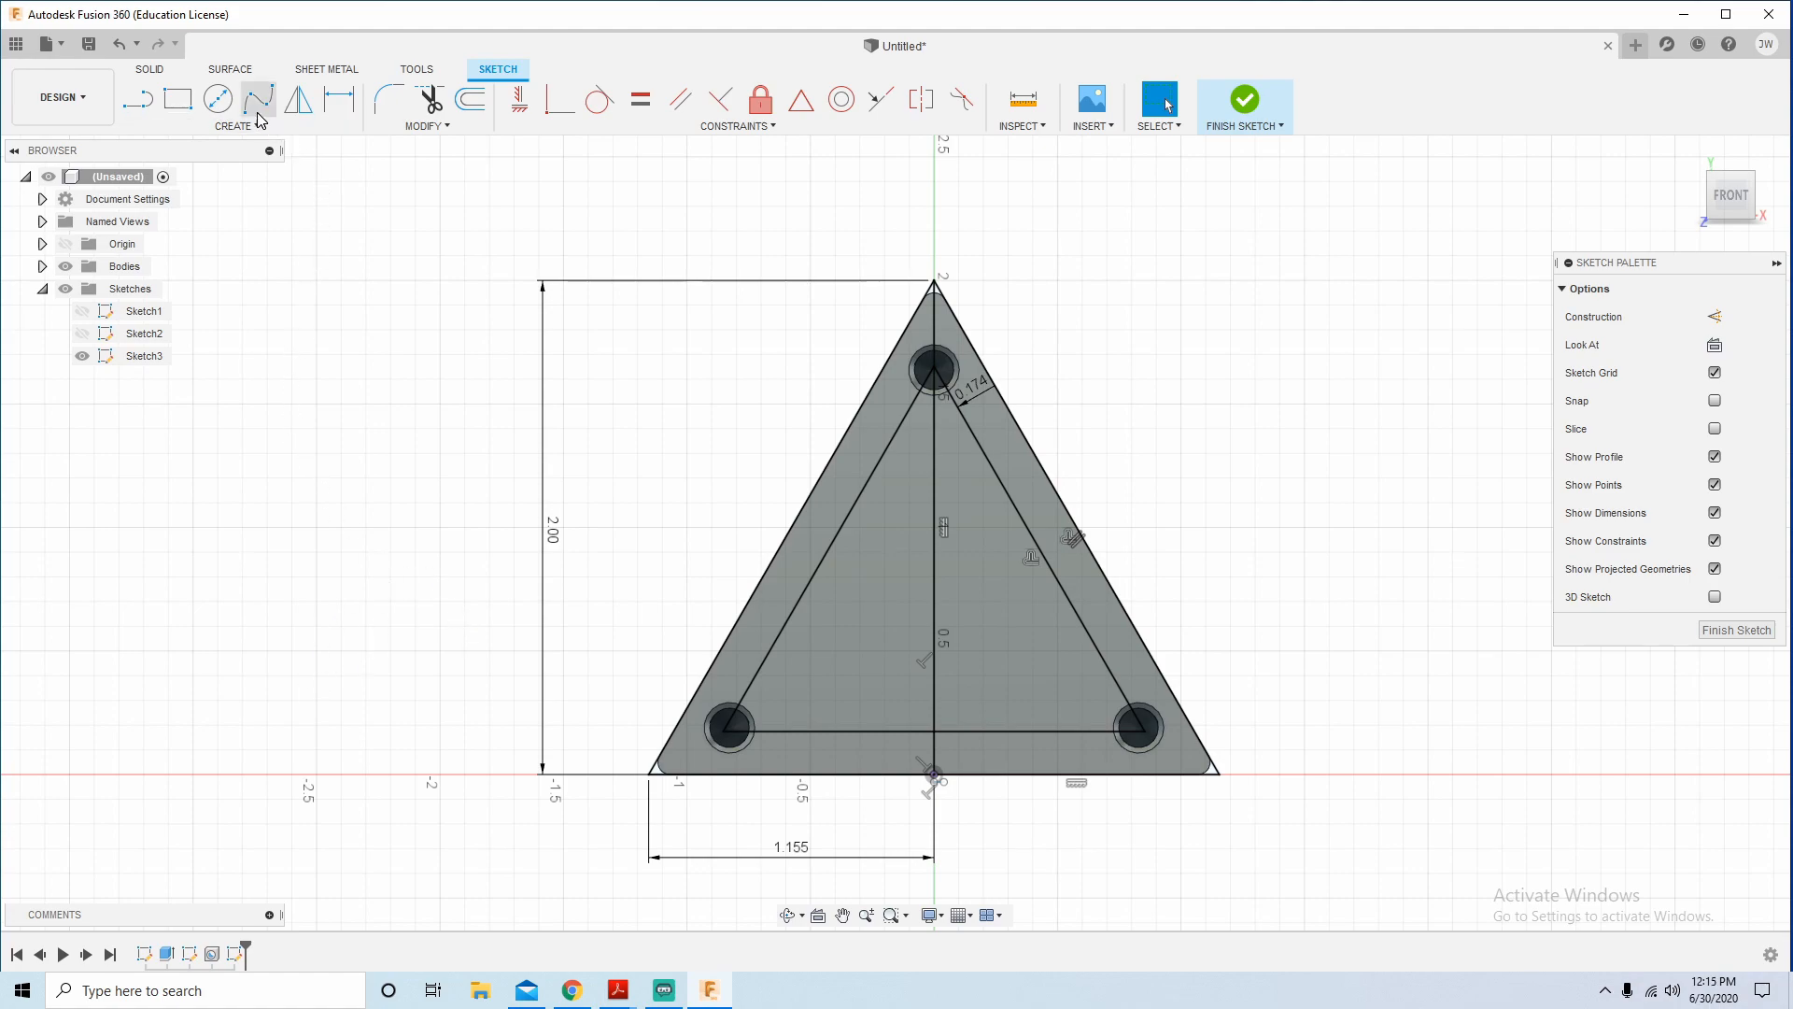
Fillet all three corners of the inner offset triangle with a 0.189 in radius.
left_click(390, 111)
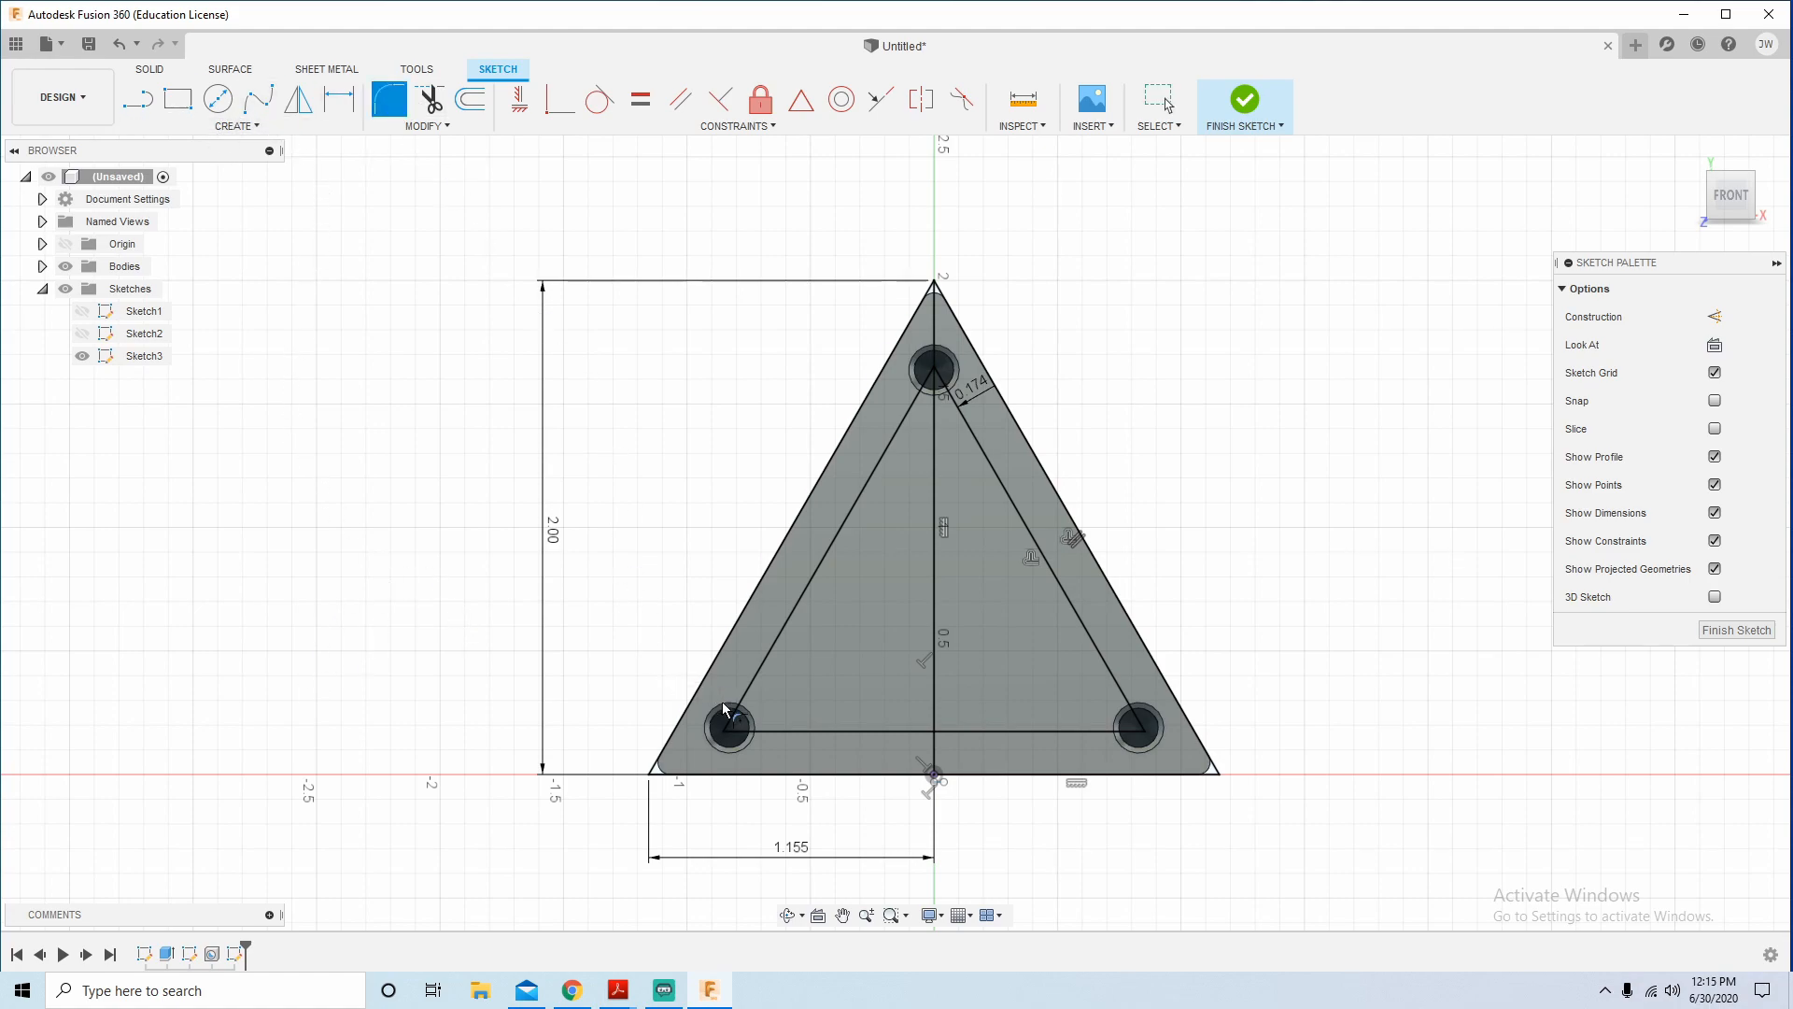
left_click(753, 689)
left_click(796, 731)
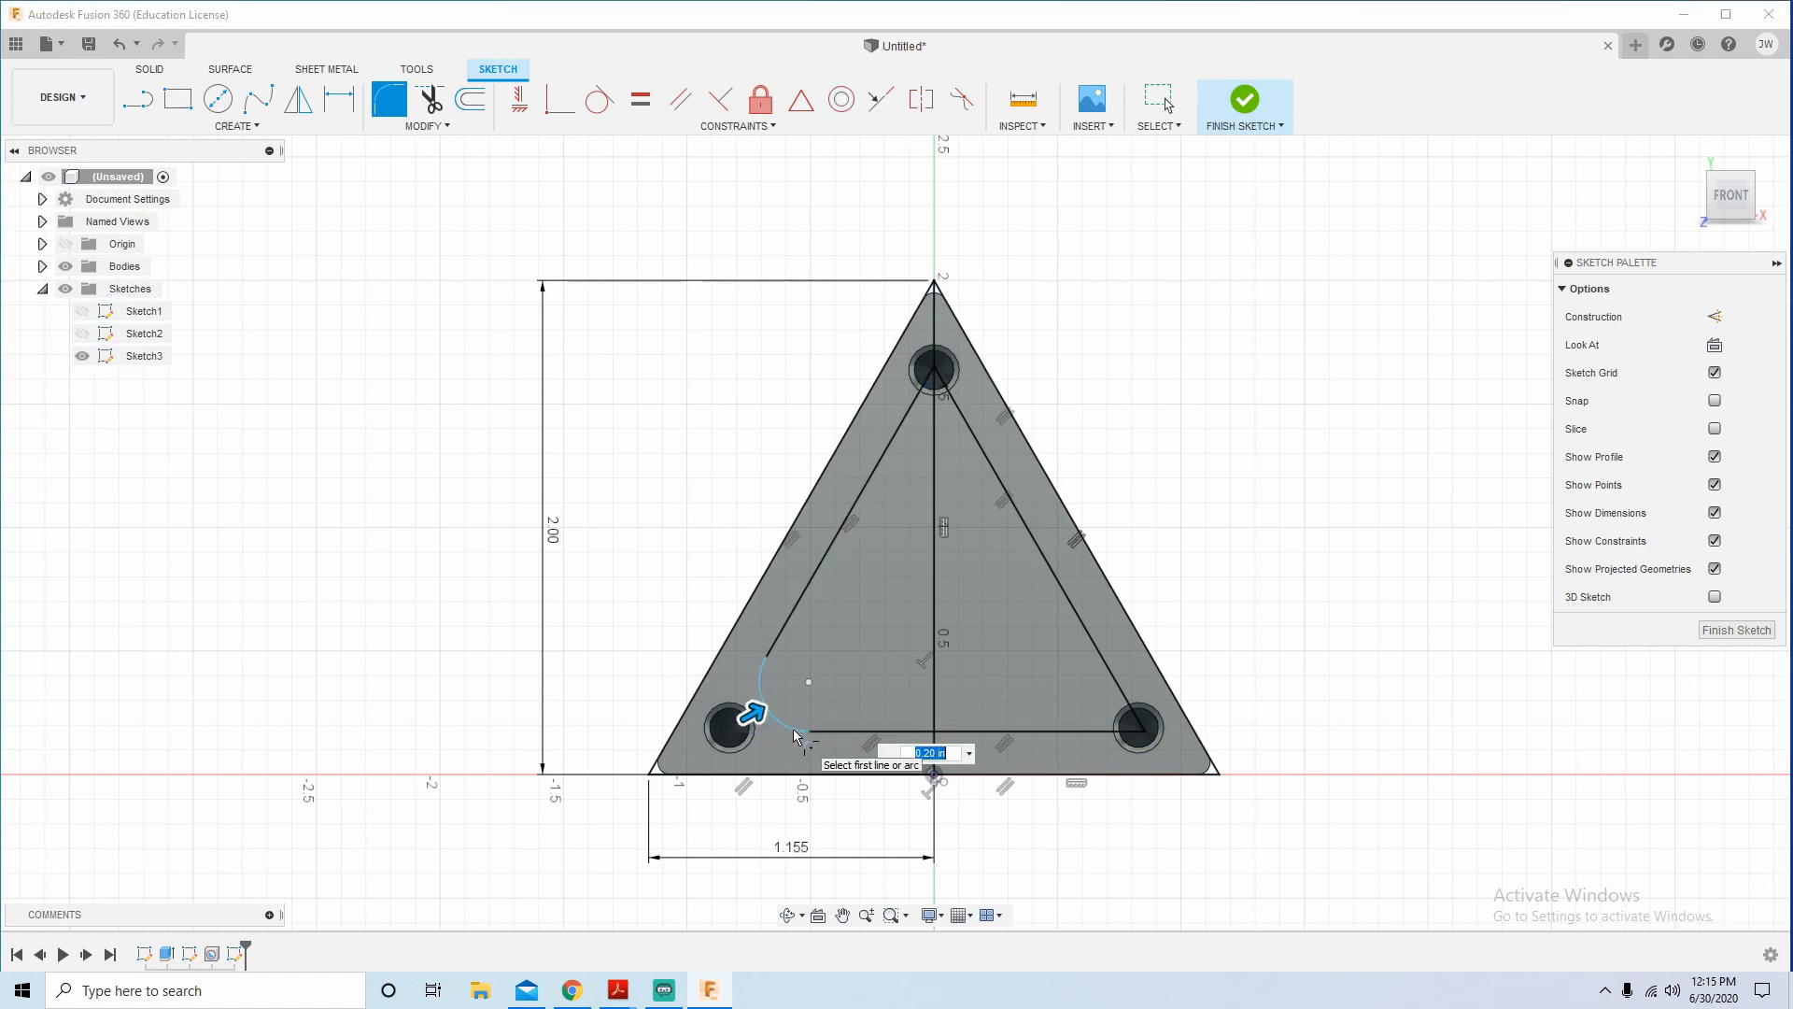
key("BackSpace")
type(".189")
key("Return")
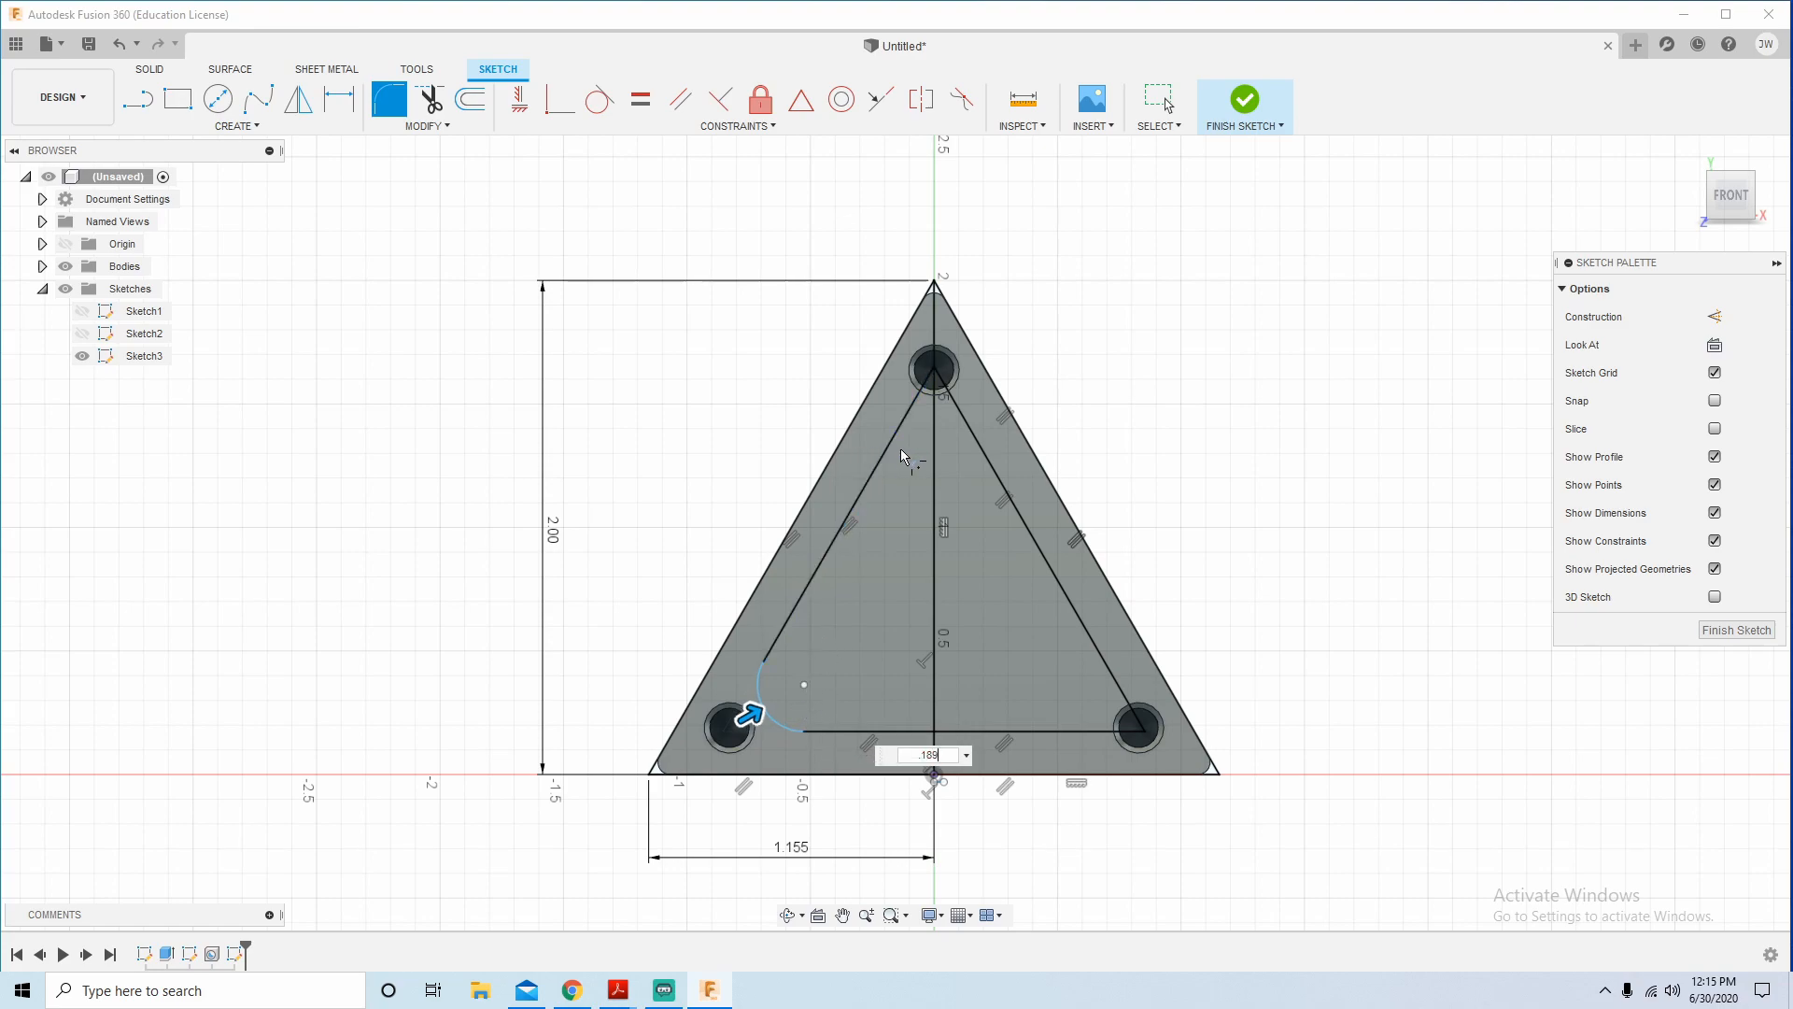
left_click(889, 462)
left_click(1044, 597)
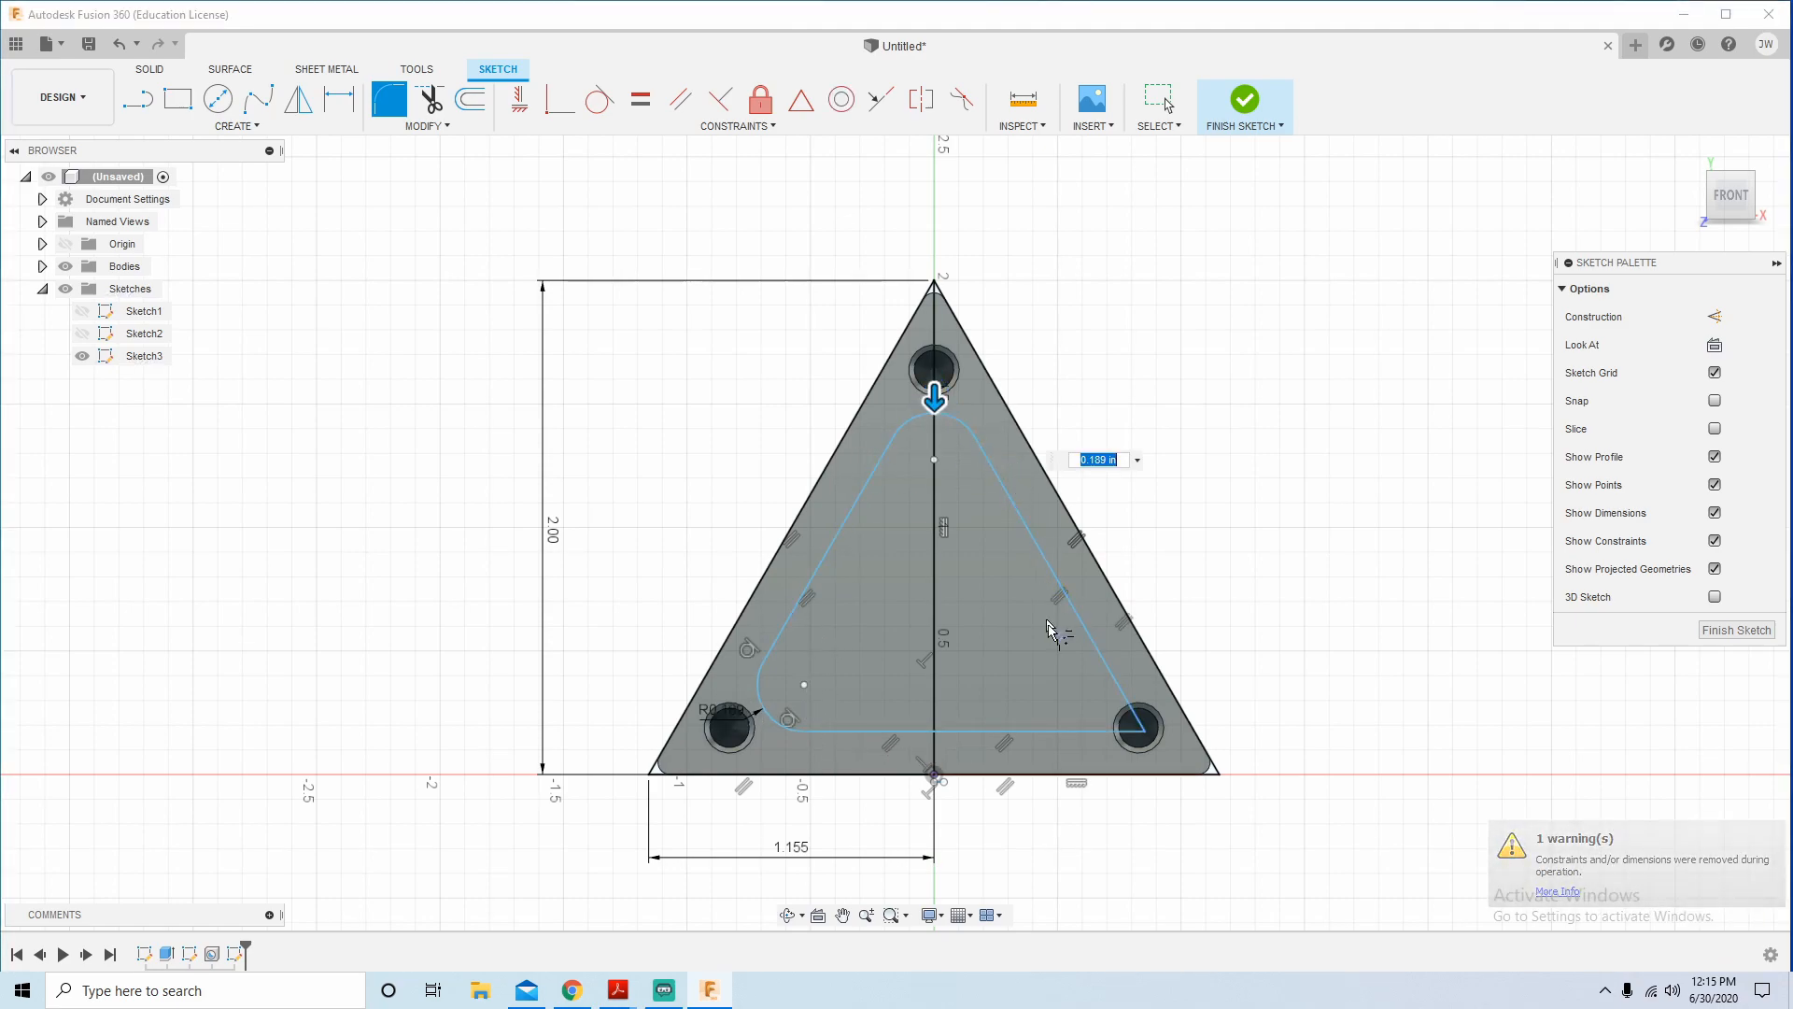
left_click(1058, 602)
left_click(1065, 733)
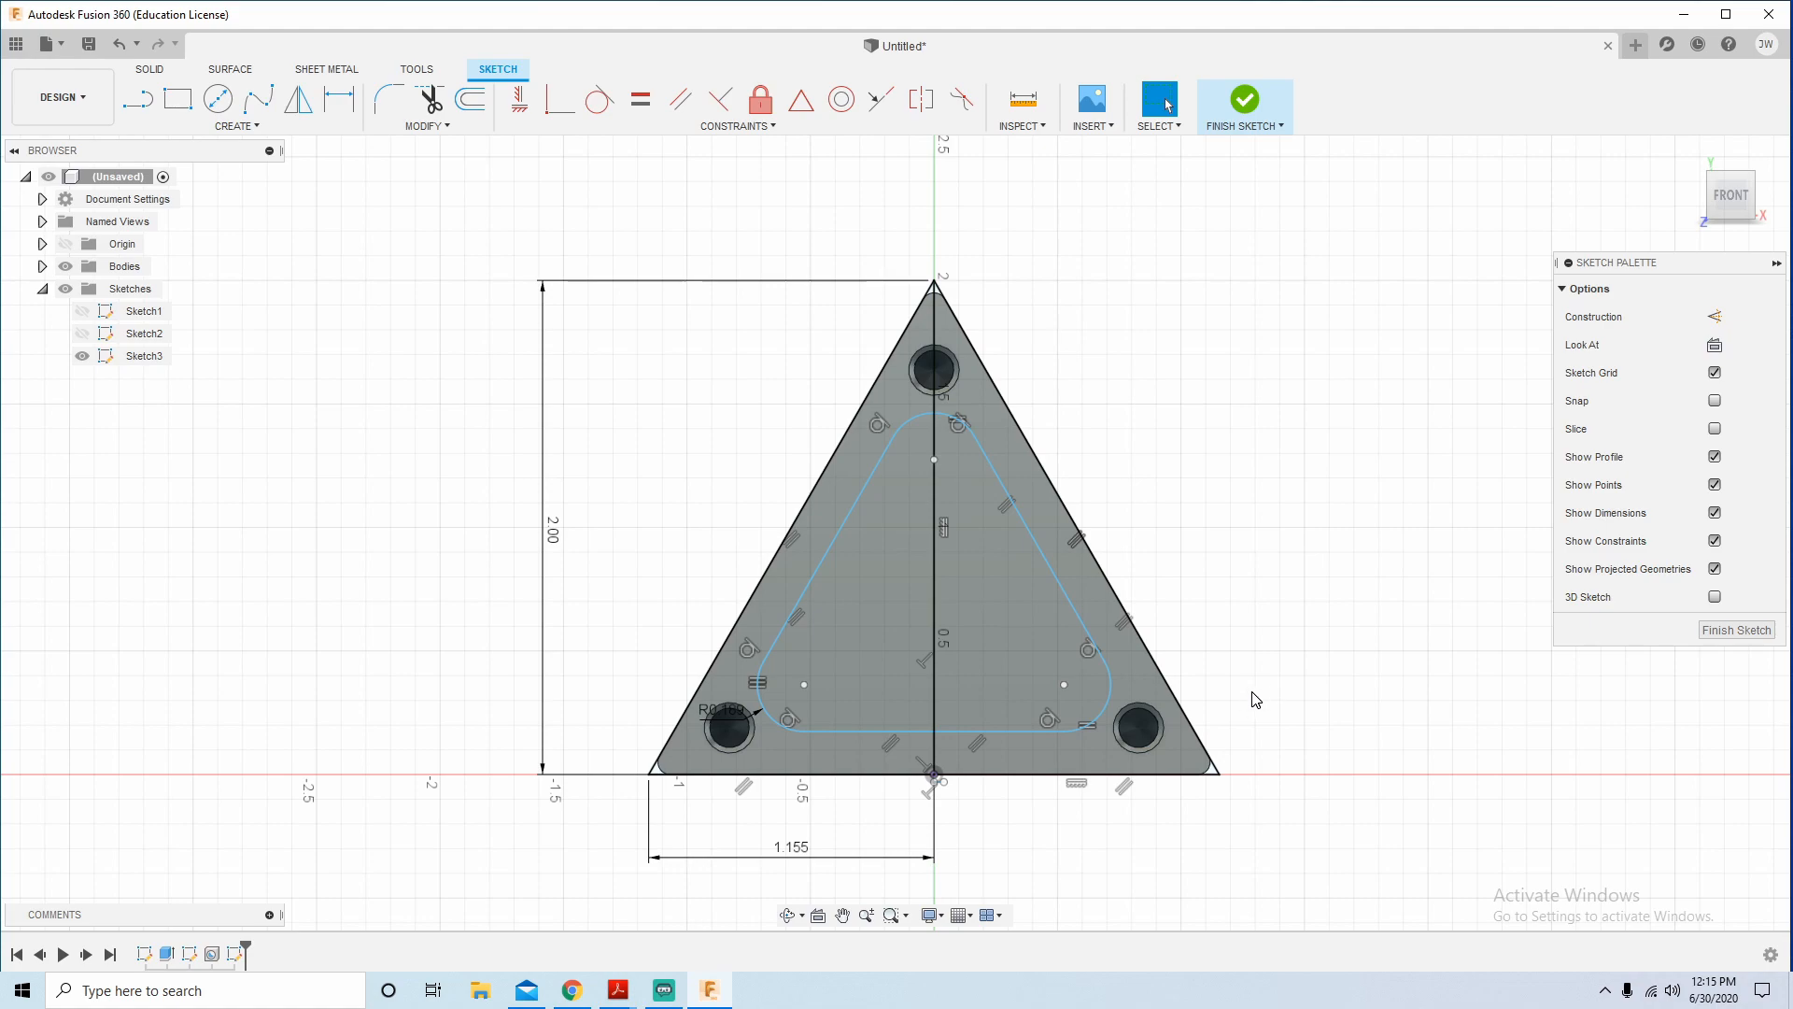
Fillet the three corners of the outer sketch triangle with a 0.189 in radius.
scroll(728, 840, "up", 4)
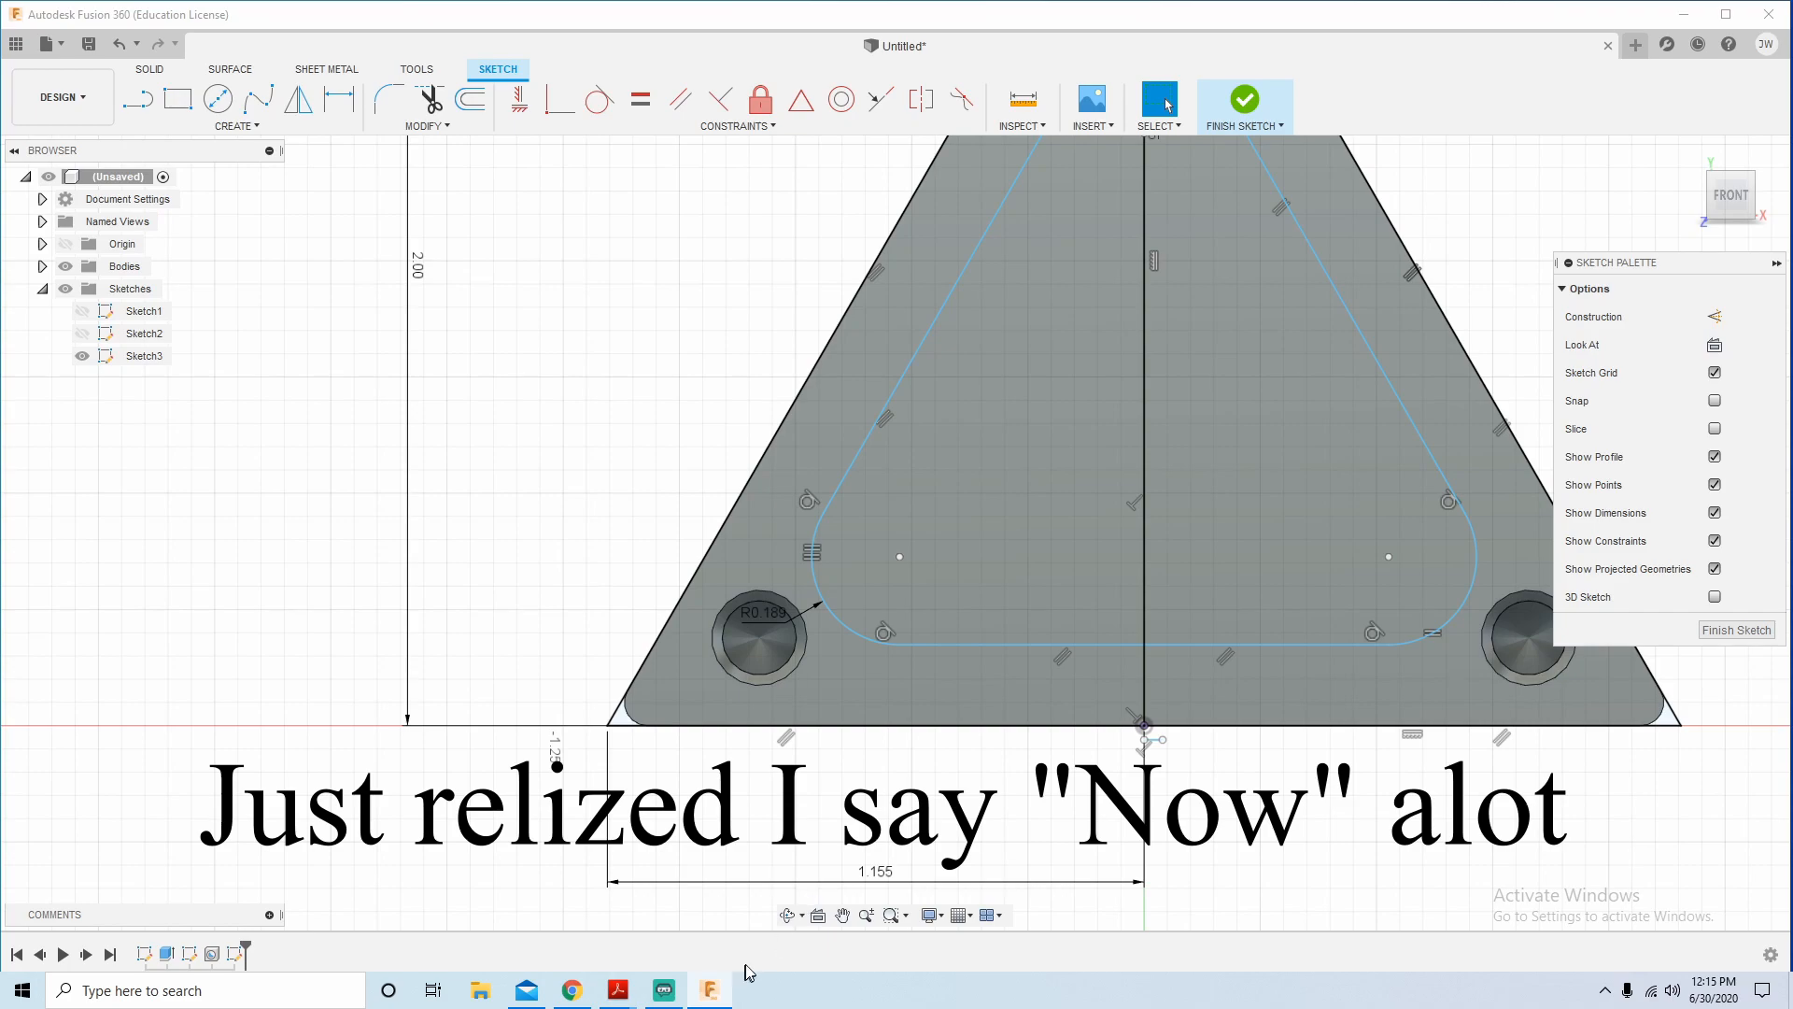
scroll(439, 738, "down", 5)
left_click(389, 98)
left_click(775, 323)
left_click(820, 340)
left_click(996, 653)
left_click(921, 729)
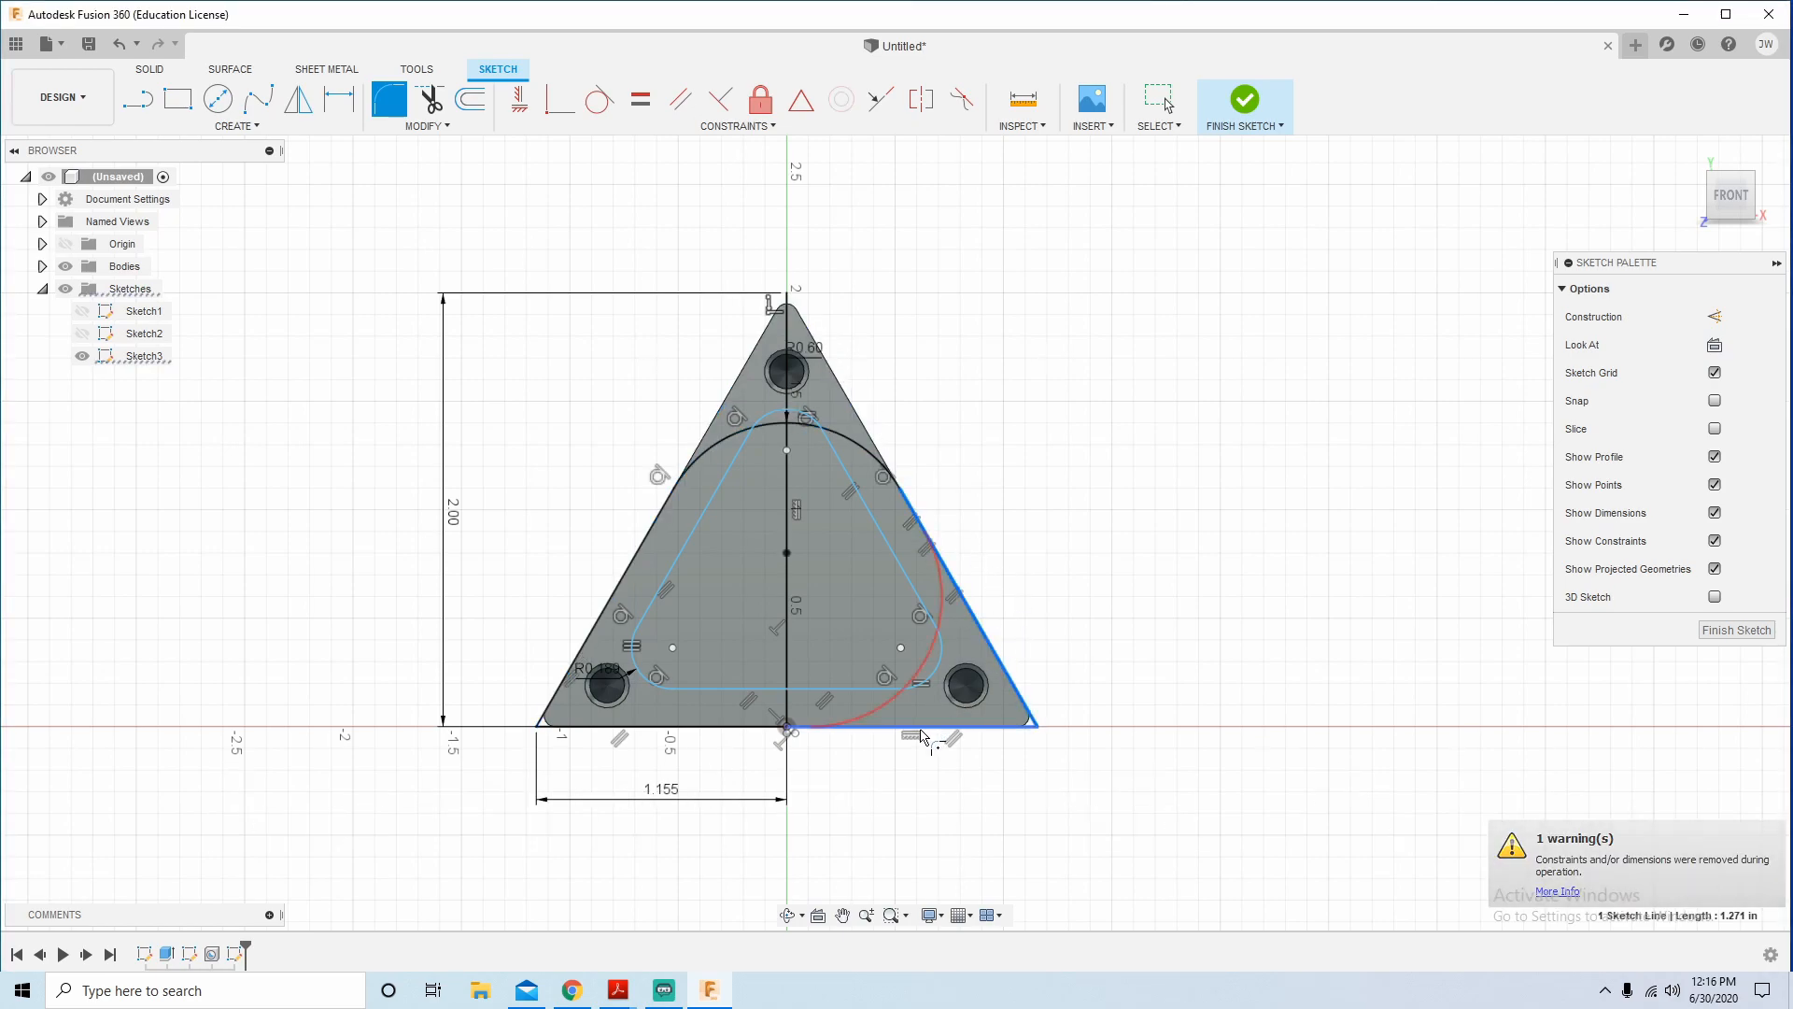
left_click(720, 728)
left_click(717, 728)
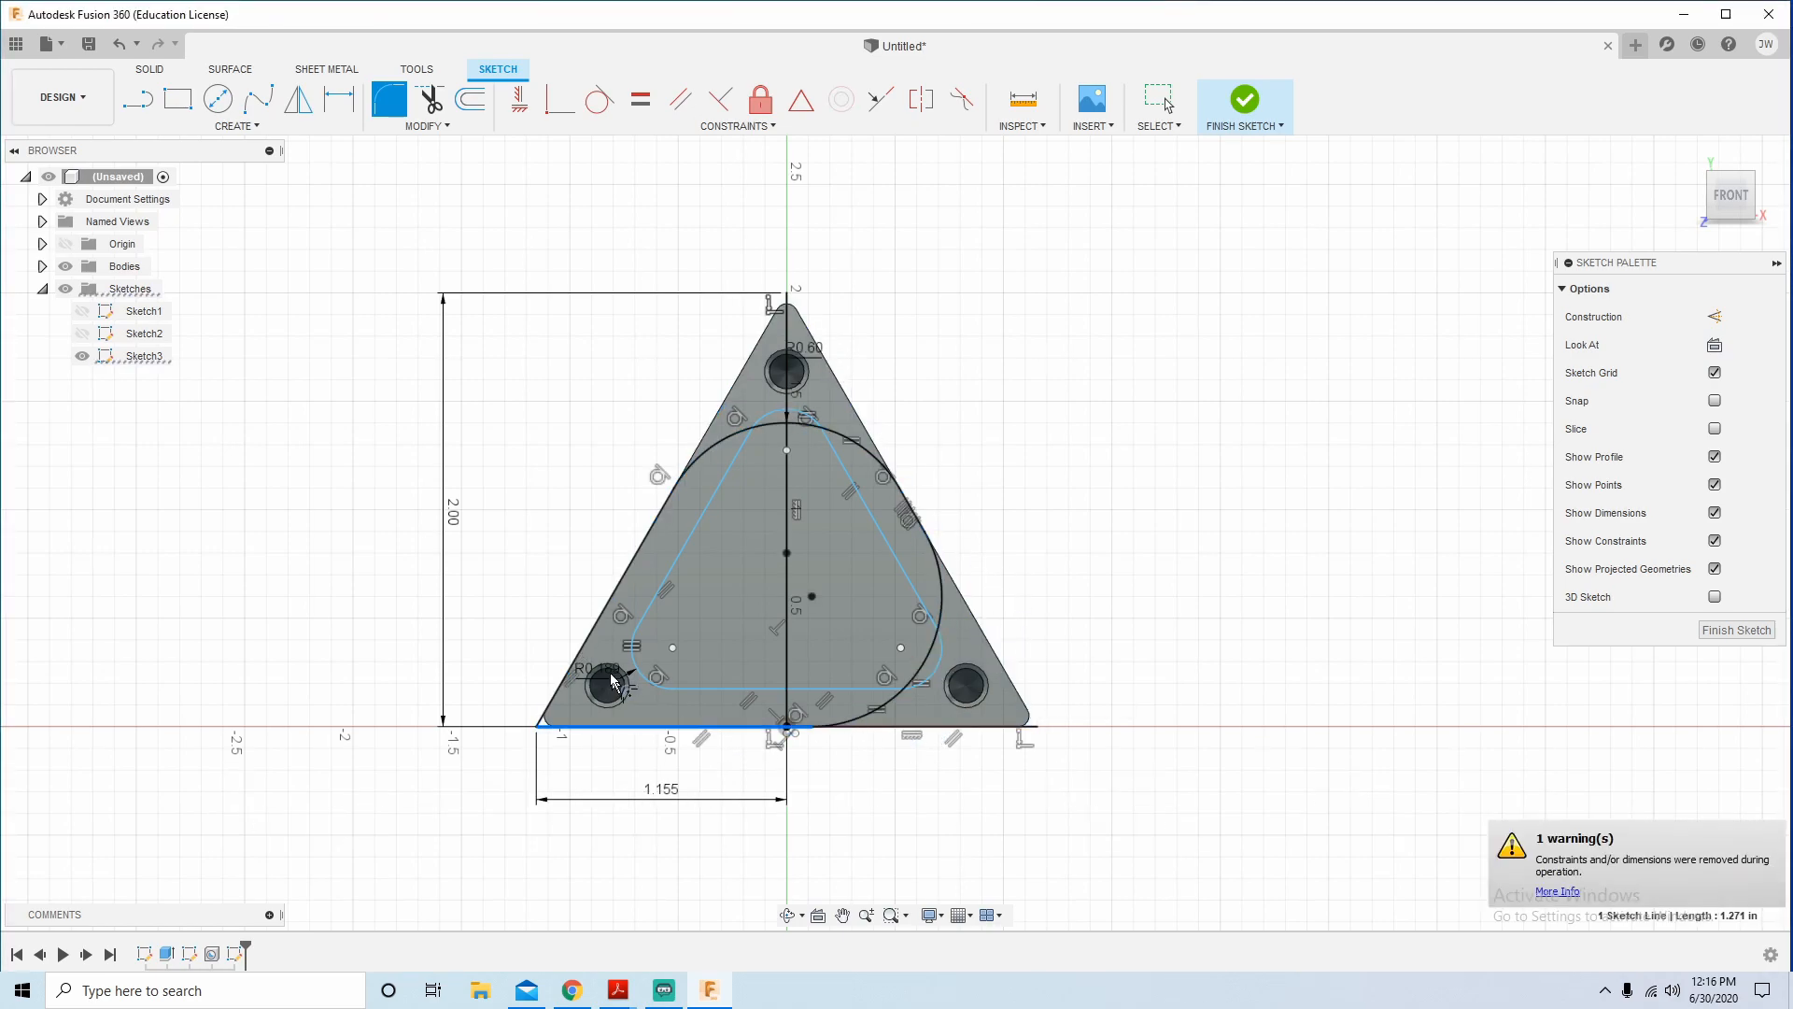
left_click(585, 642)
type(".")
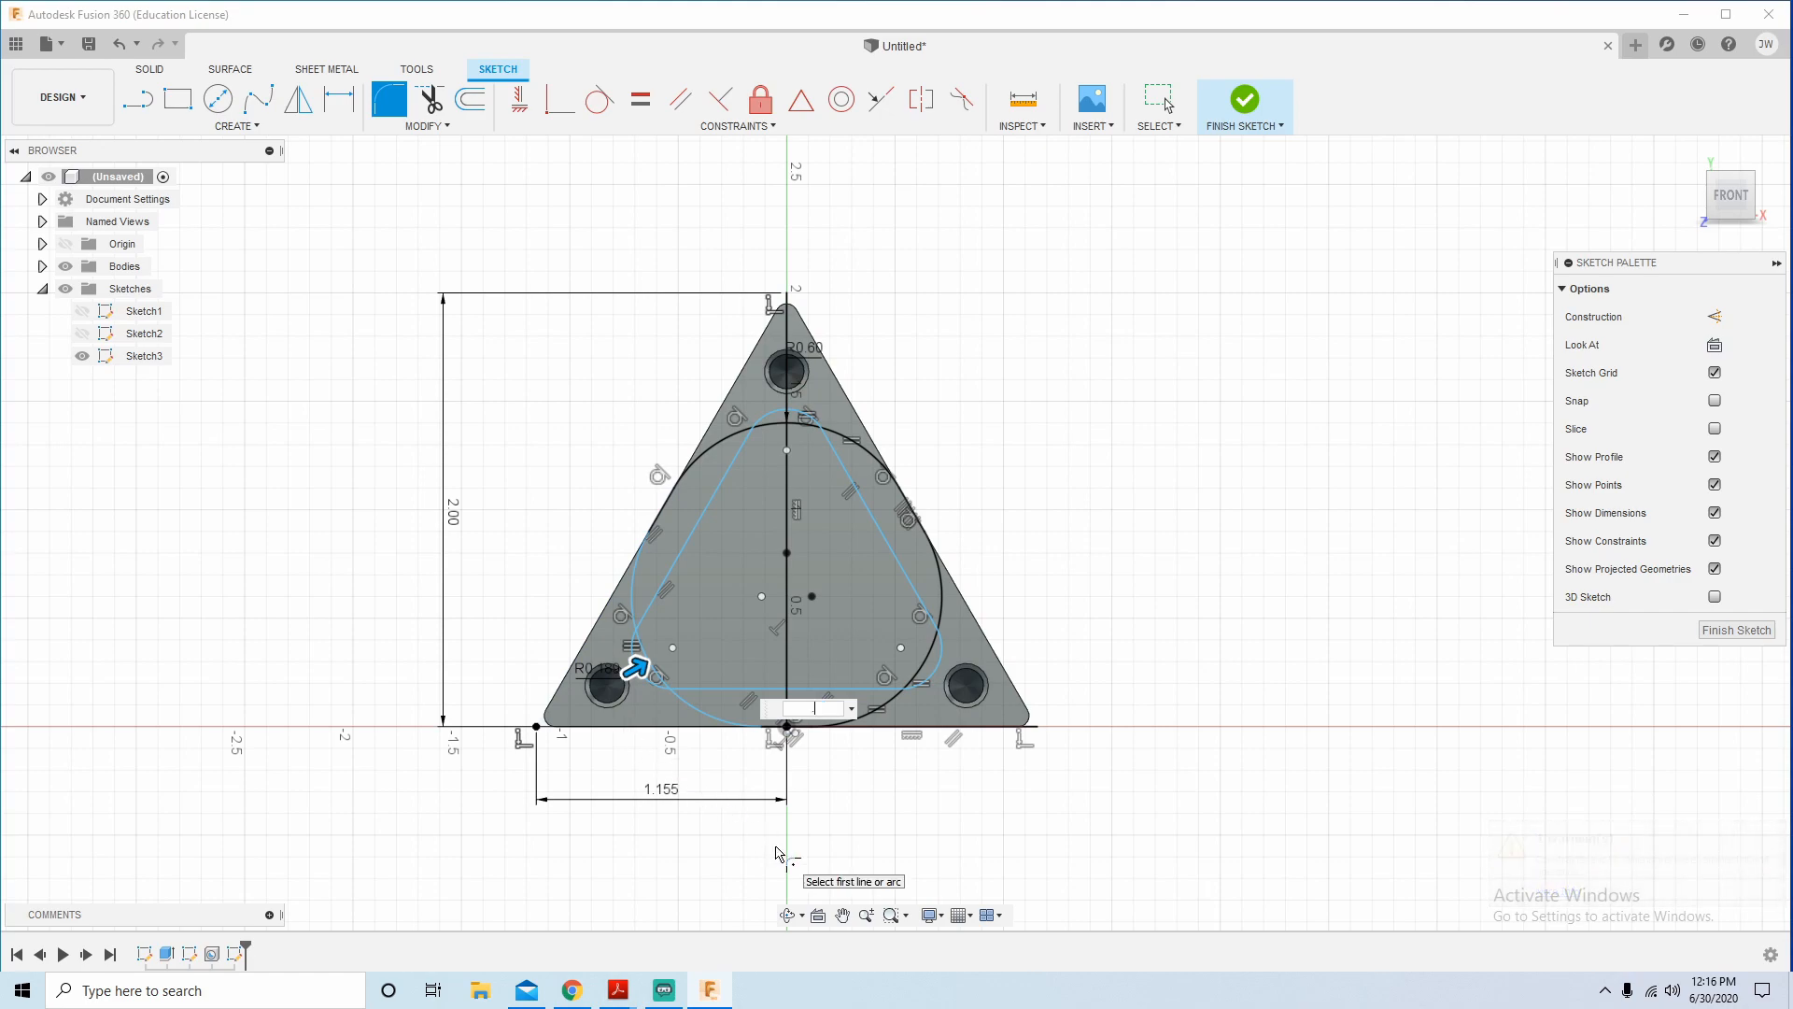
key("Return")
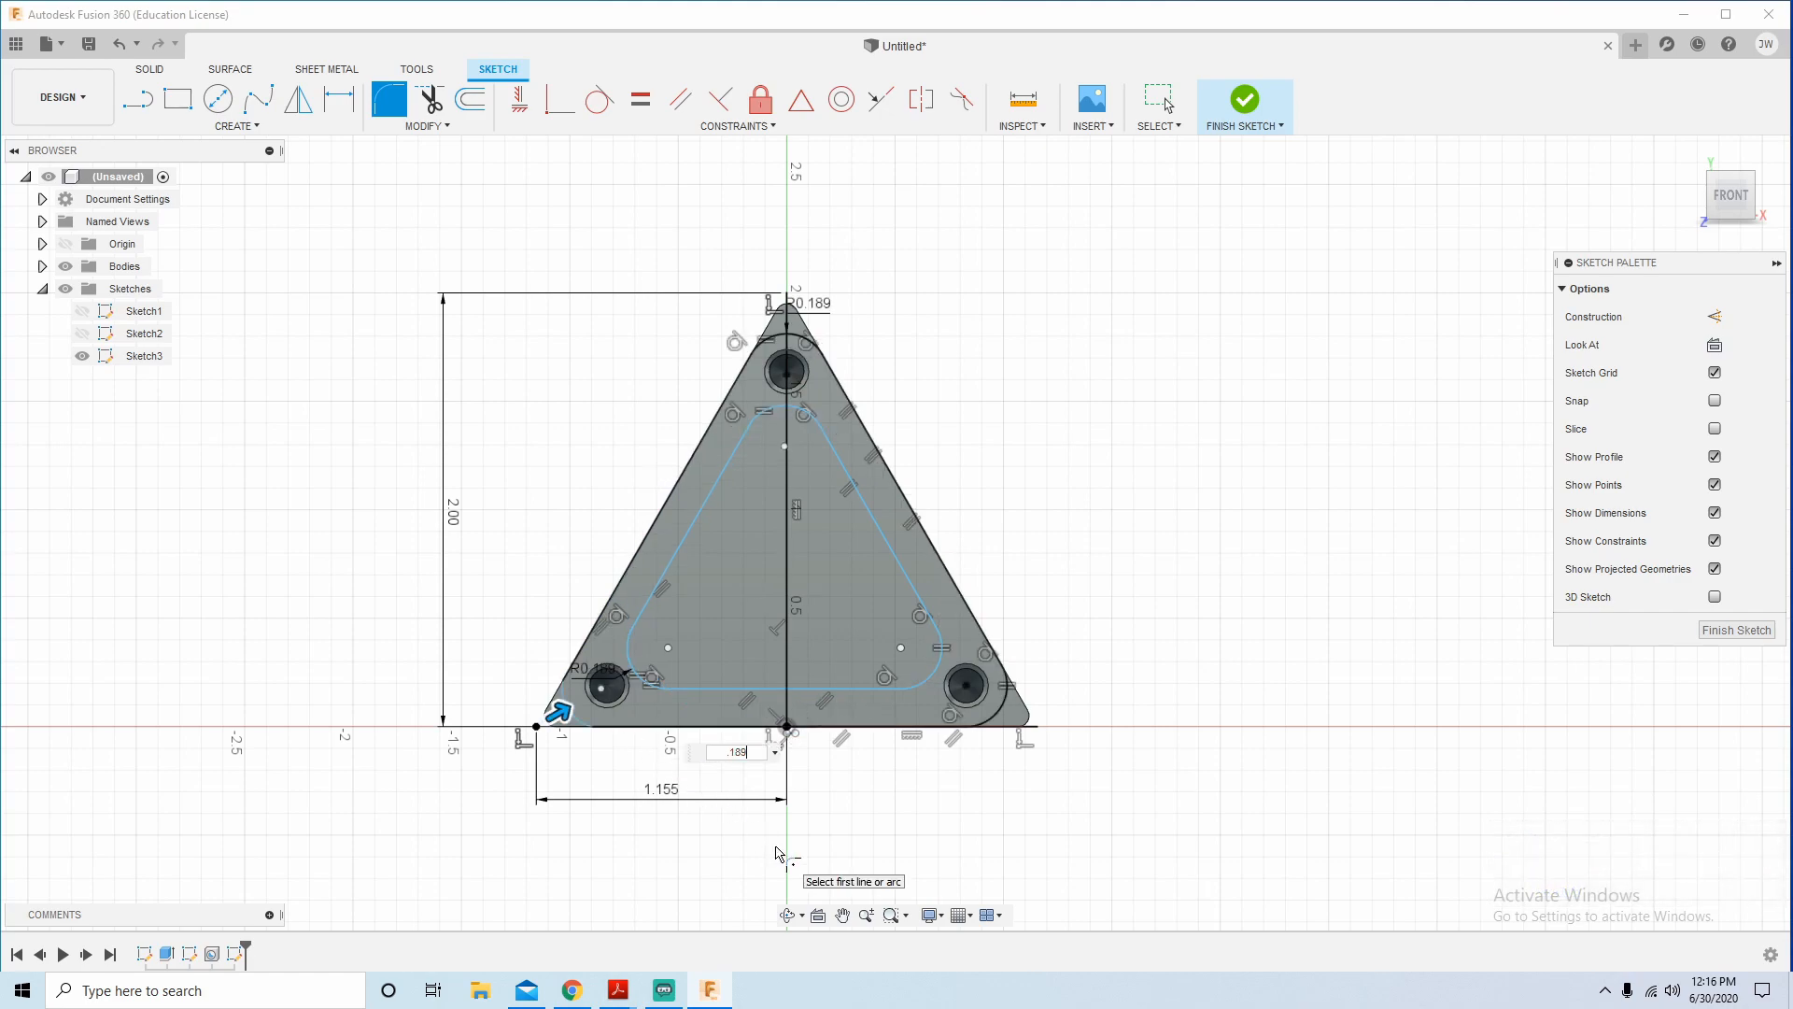
Finish the sketch and extrude both halves of the inner rounded triangle by -0.65 in to cut a pocket.
left_click(1729, 627)
middle_click_drag(913, 828, 439, 632, "shift")
middle_click_drag(370, 556, 576, 624, "shift")
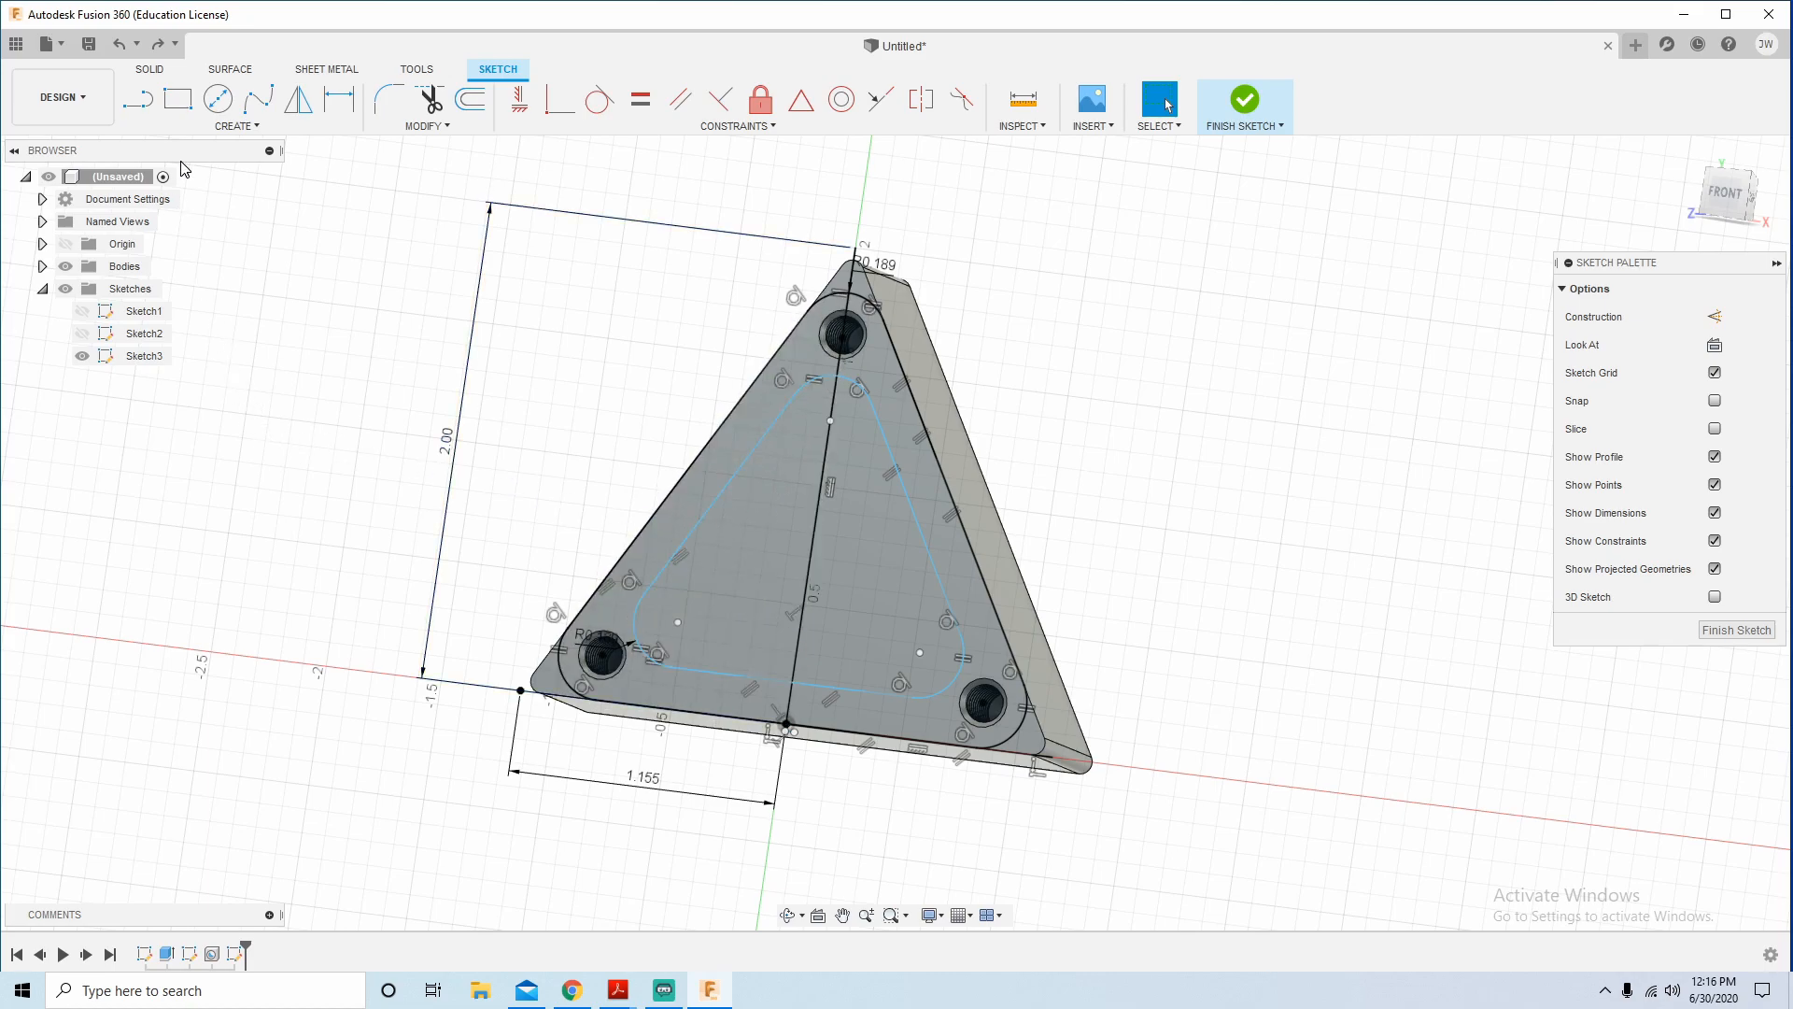
left_click(1726, 631)
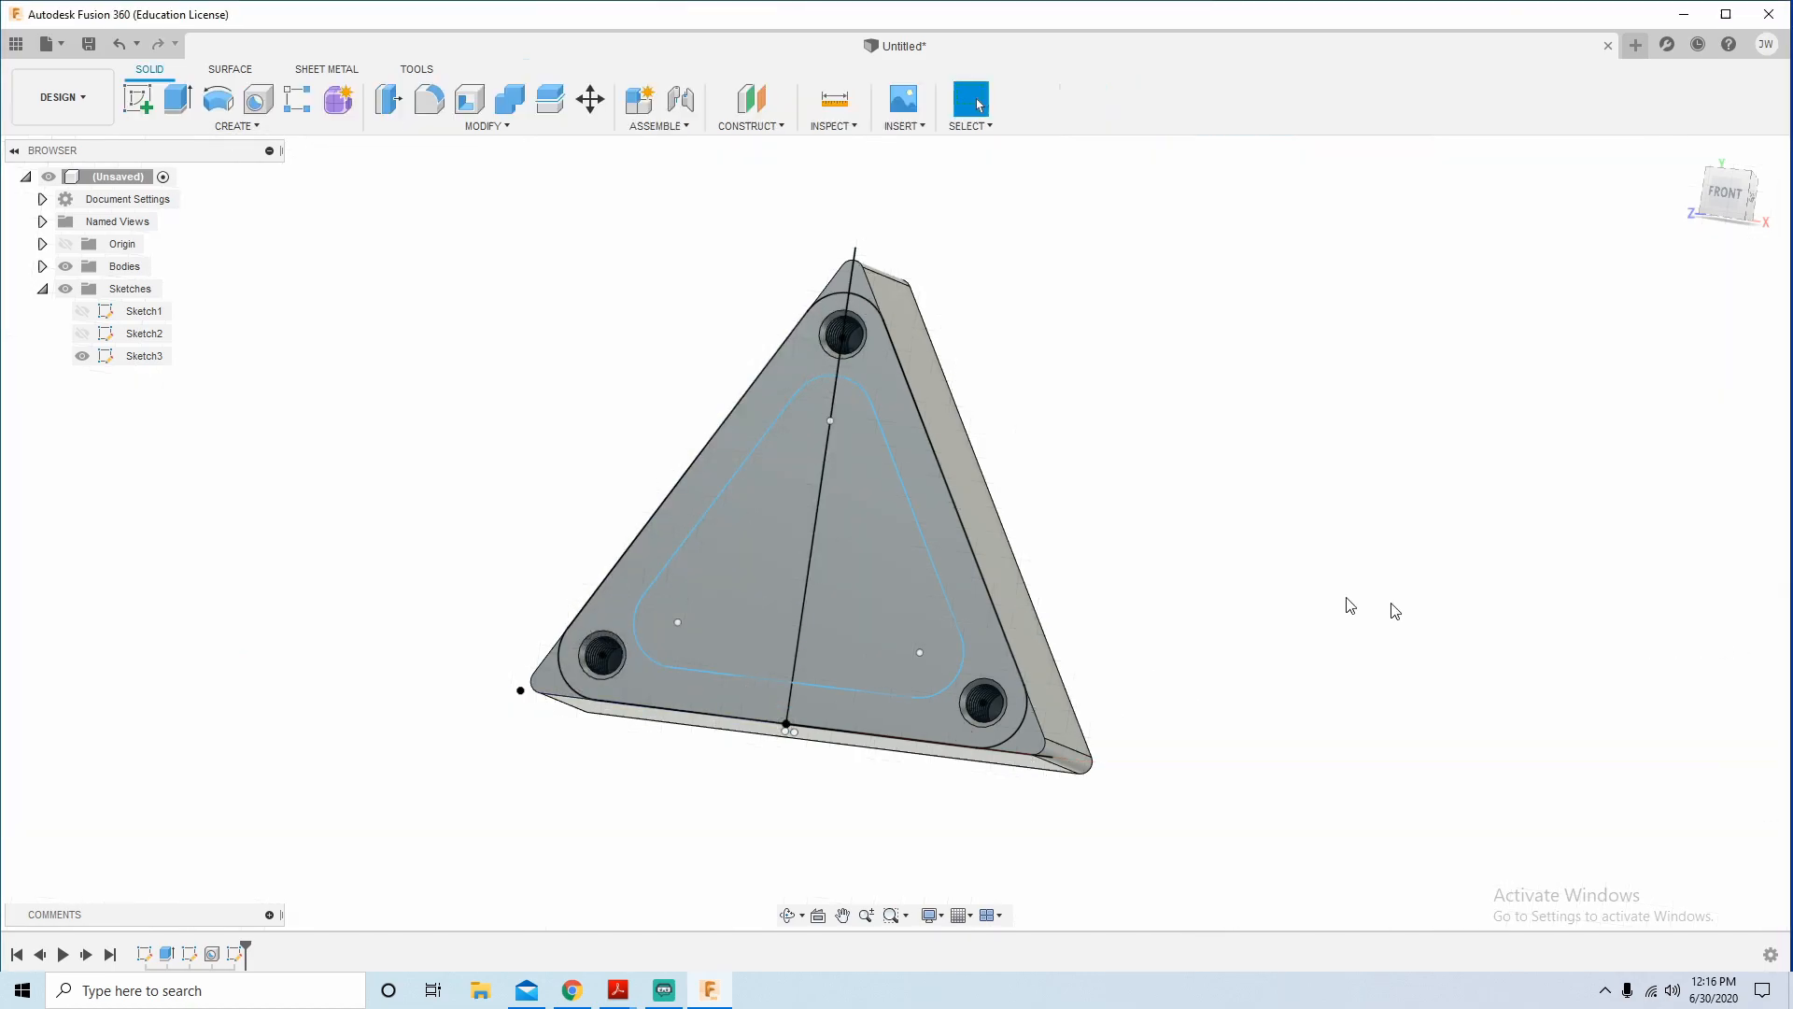
left_click(177, 98)
left_click(710, 495)
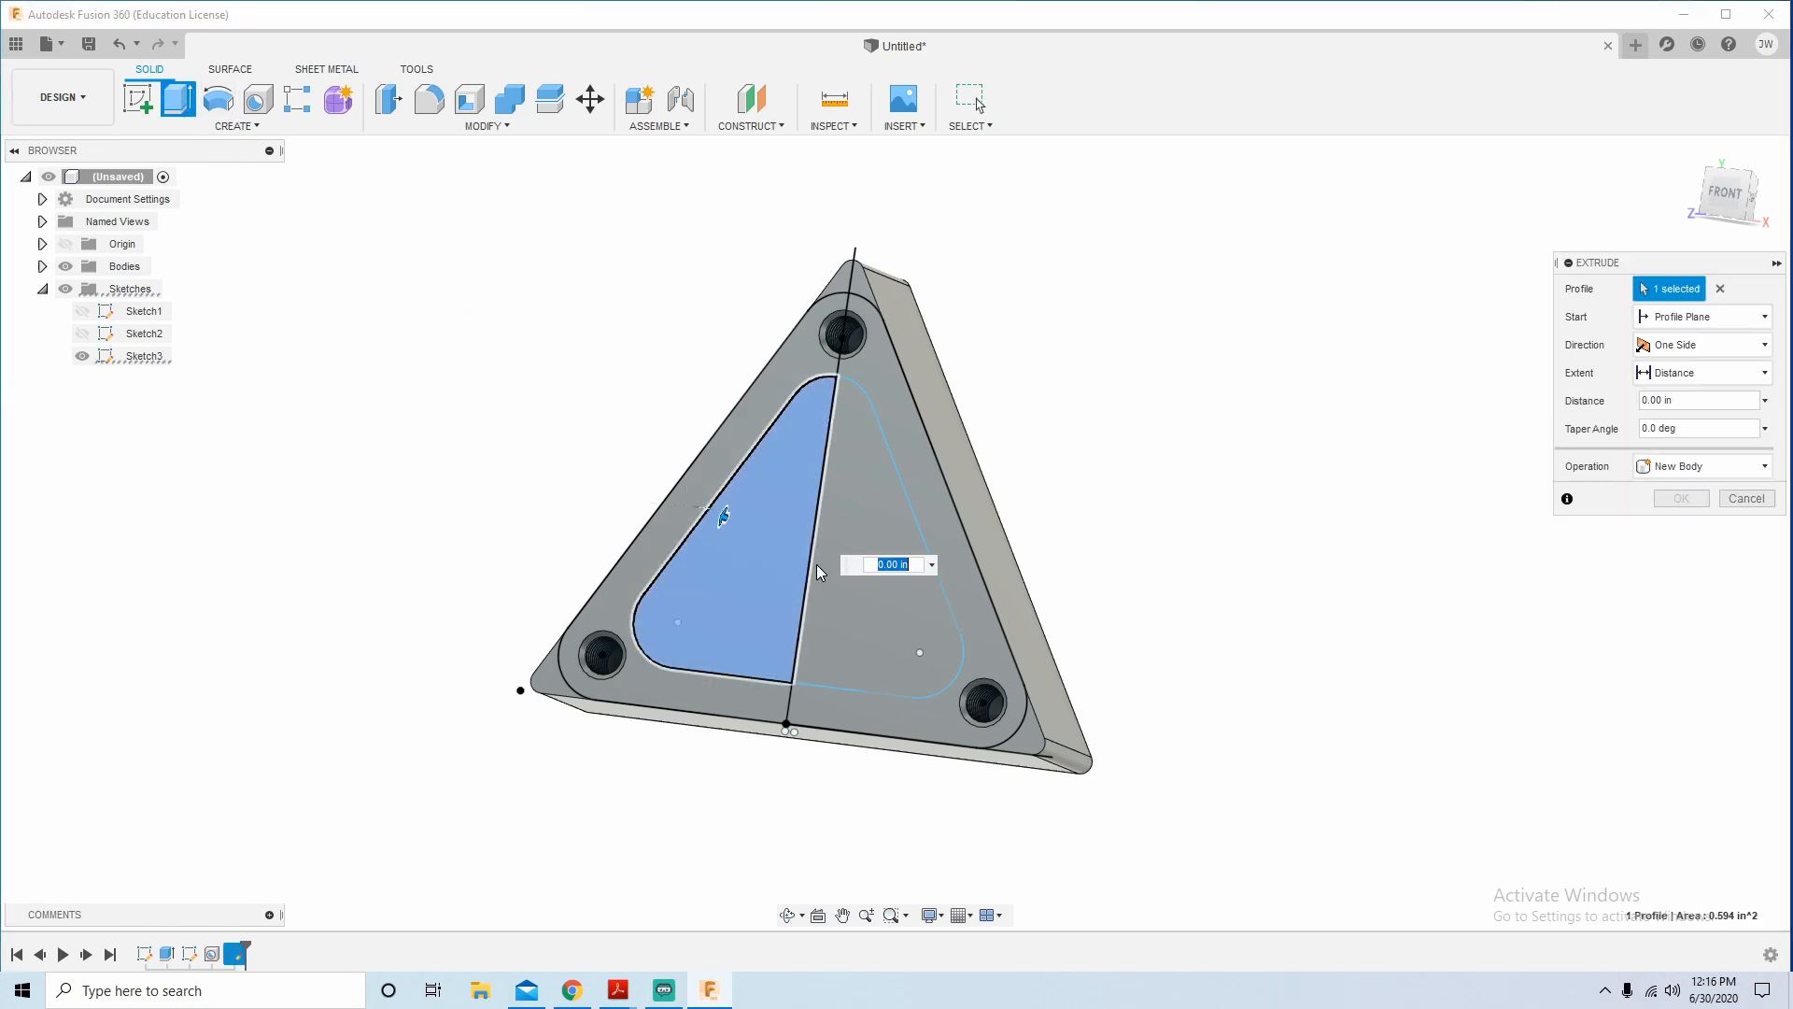
left_click(822, 570)
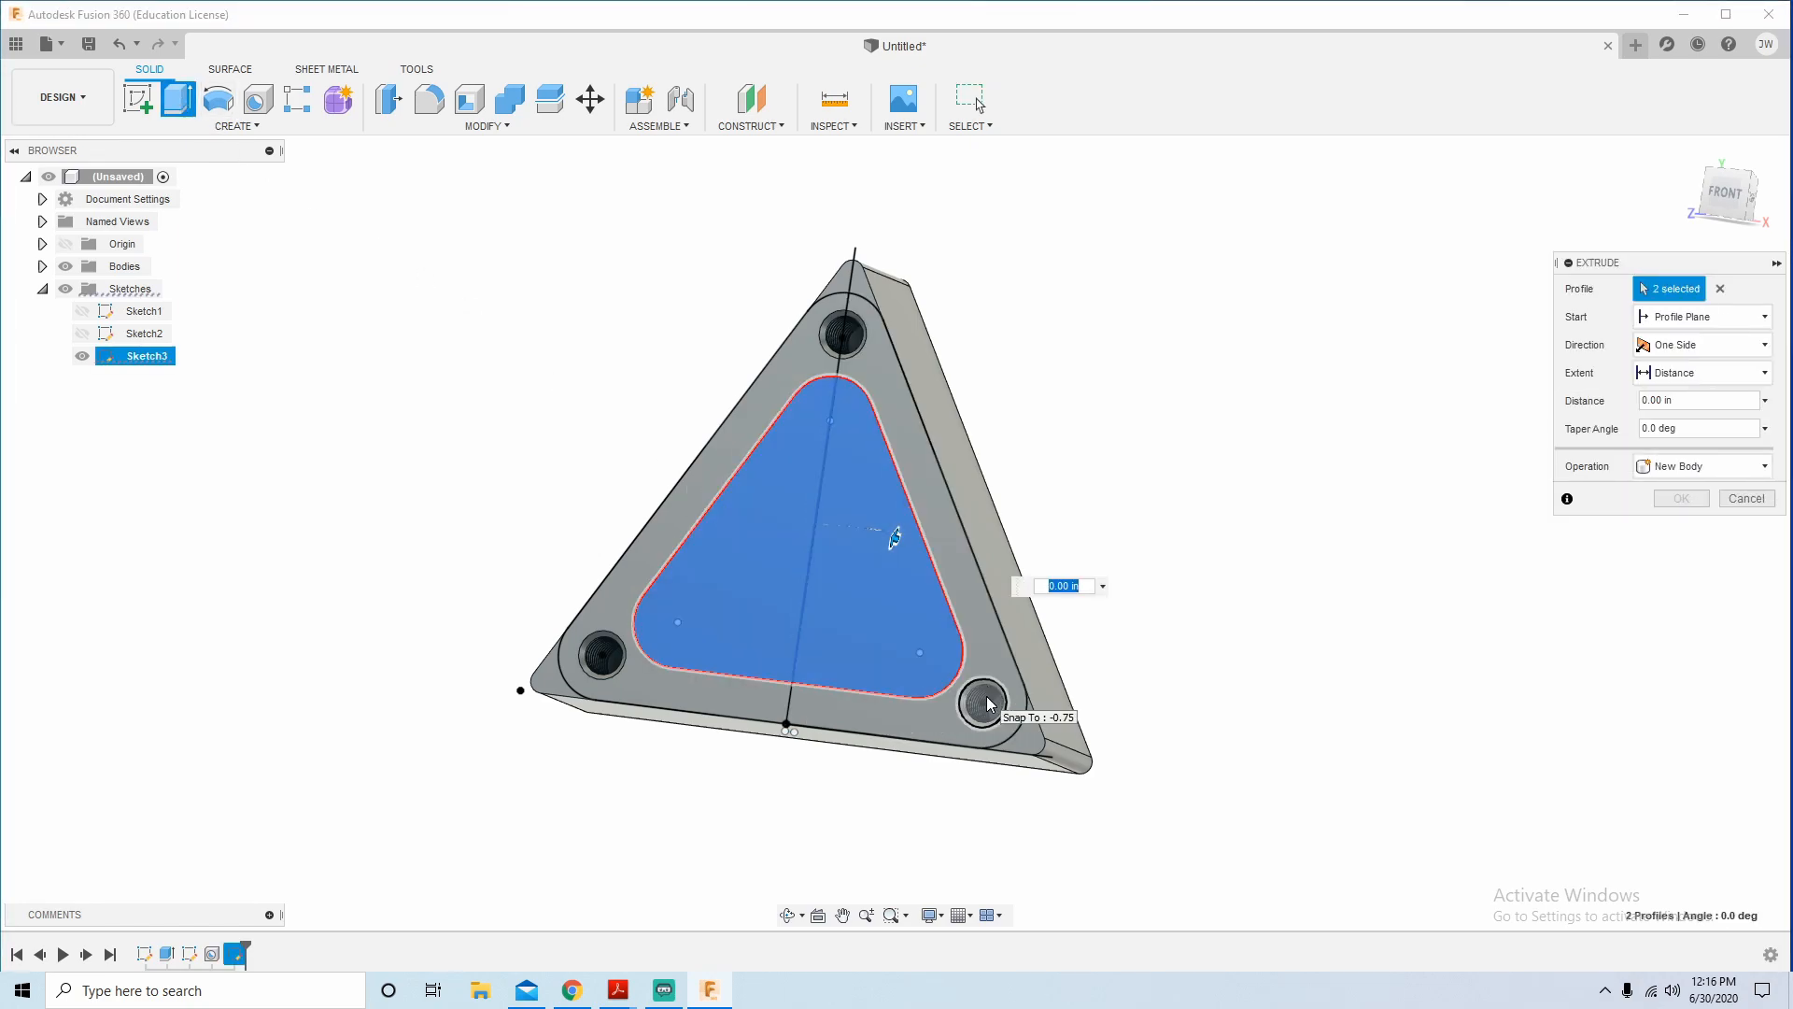
type("-.65")
key("Return")
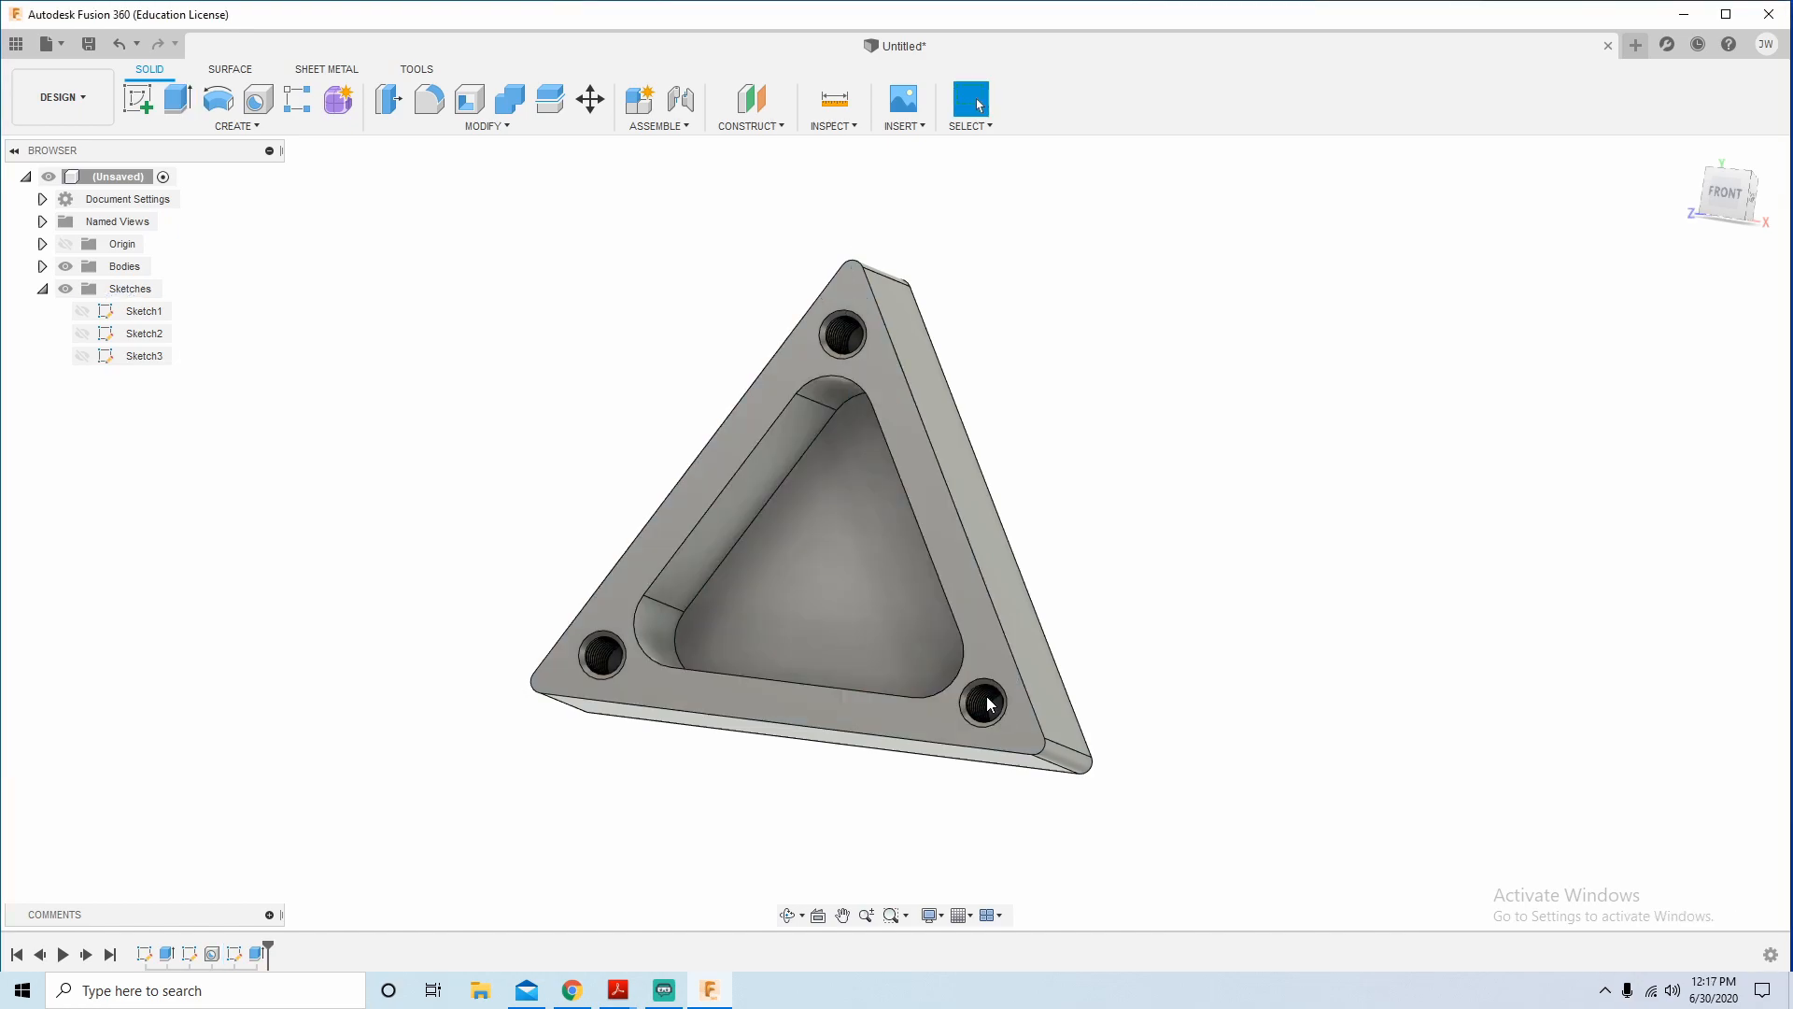
Show the pocket sketch and extrude the profiles outside the rounded outline at all three corners by -0.375 in as a cut.
left_click(82, 355)
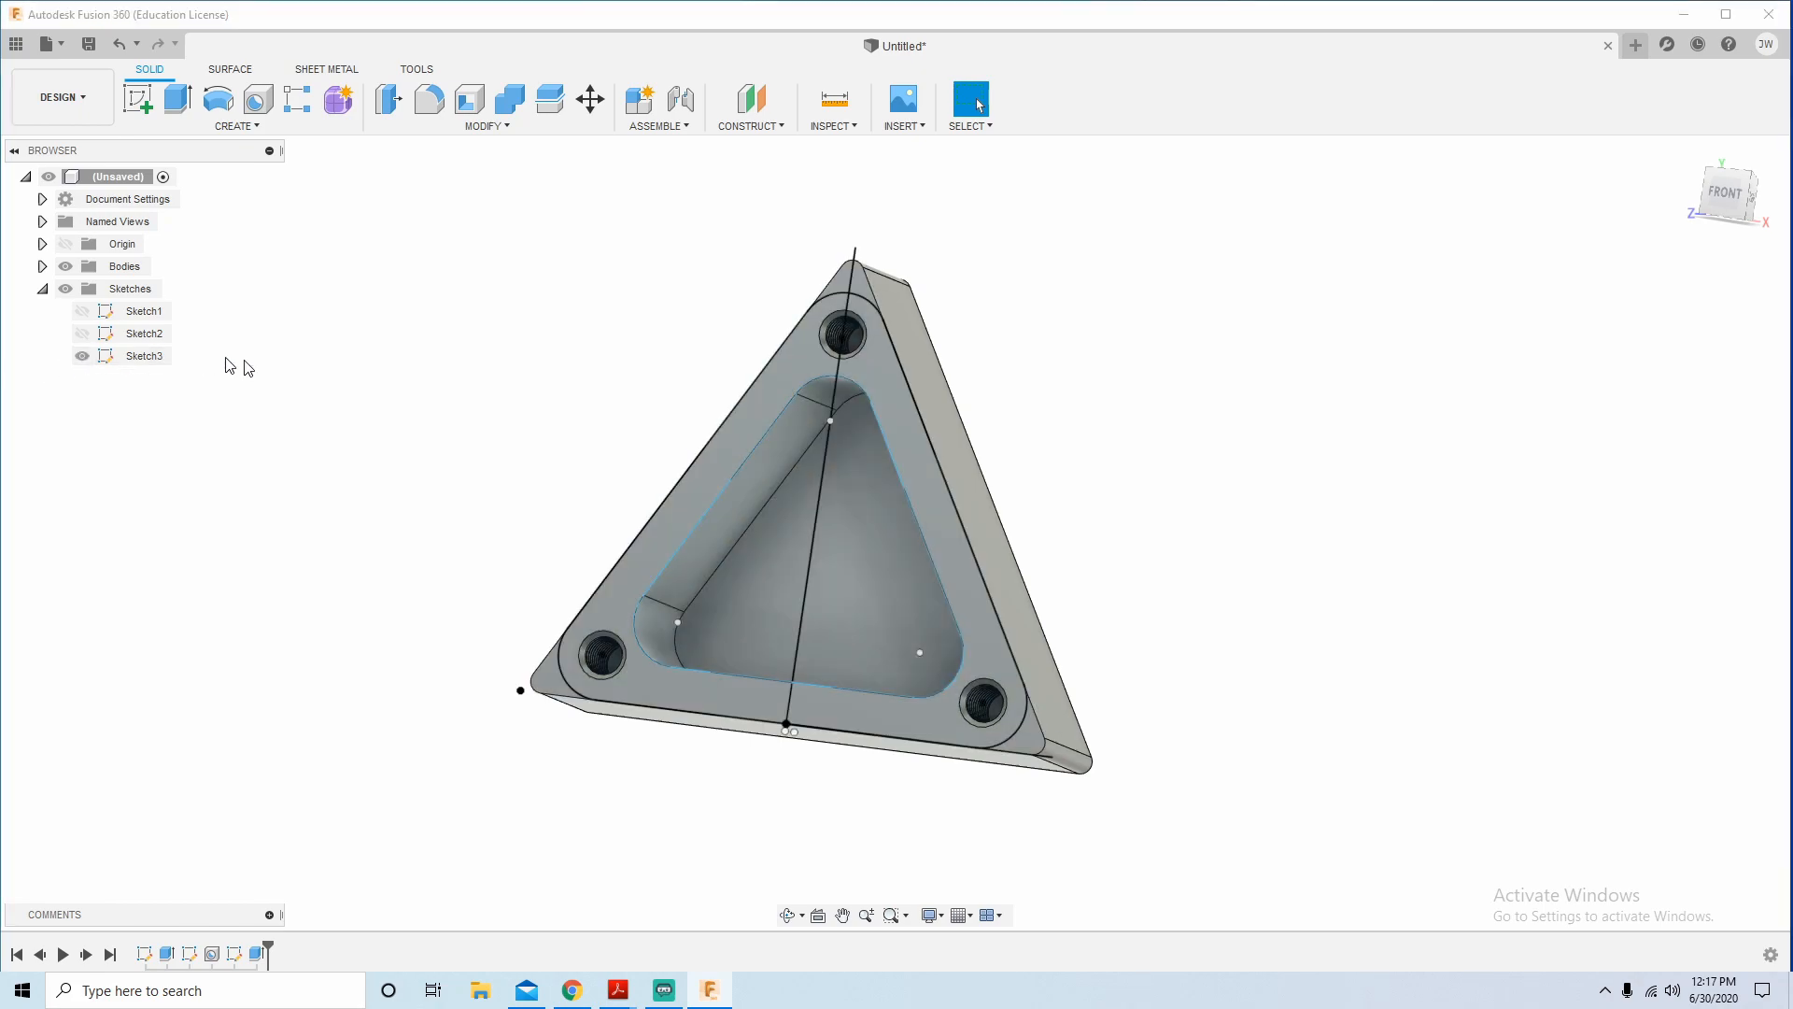
left_click(177, 98)
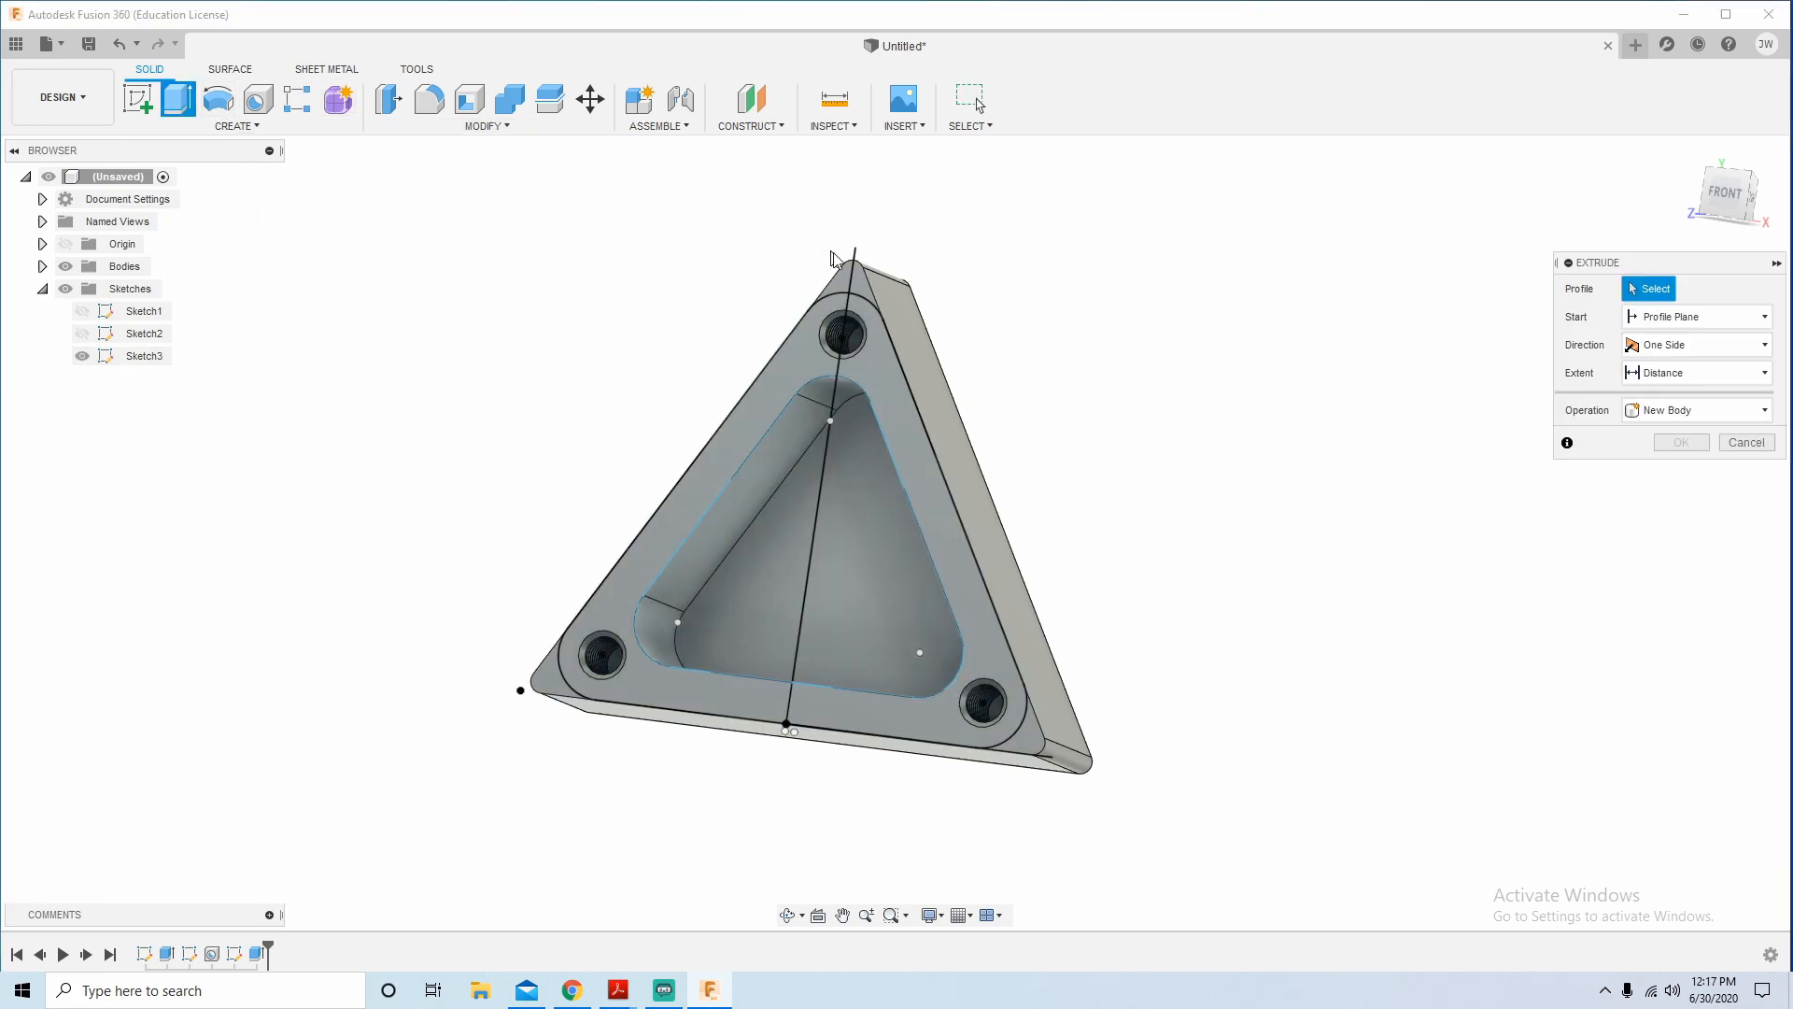
left_click(859, 285)
left_click(838, 280)
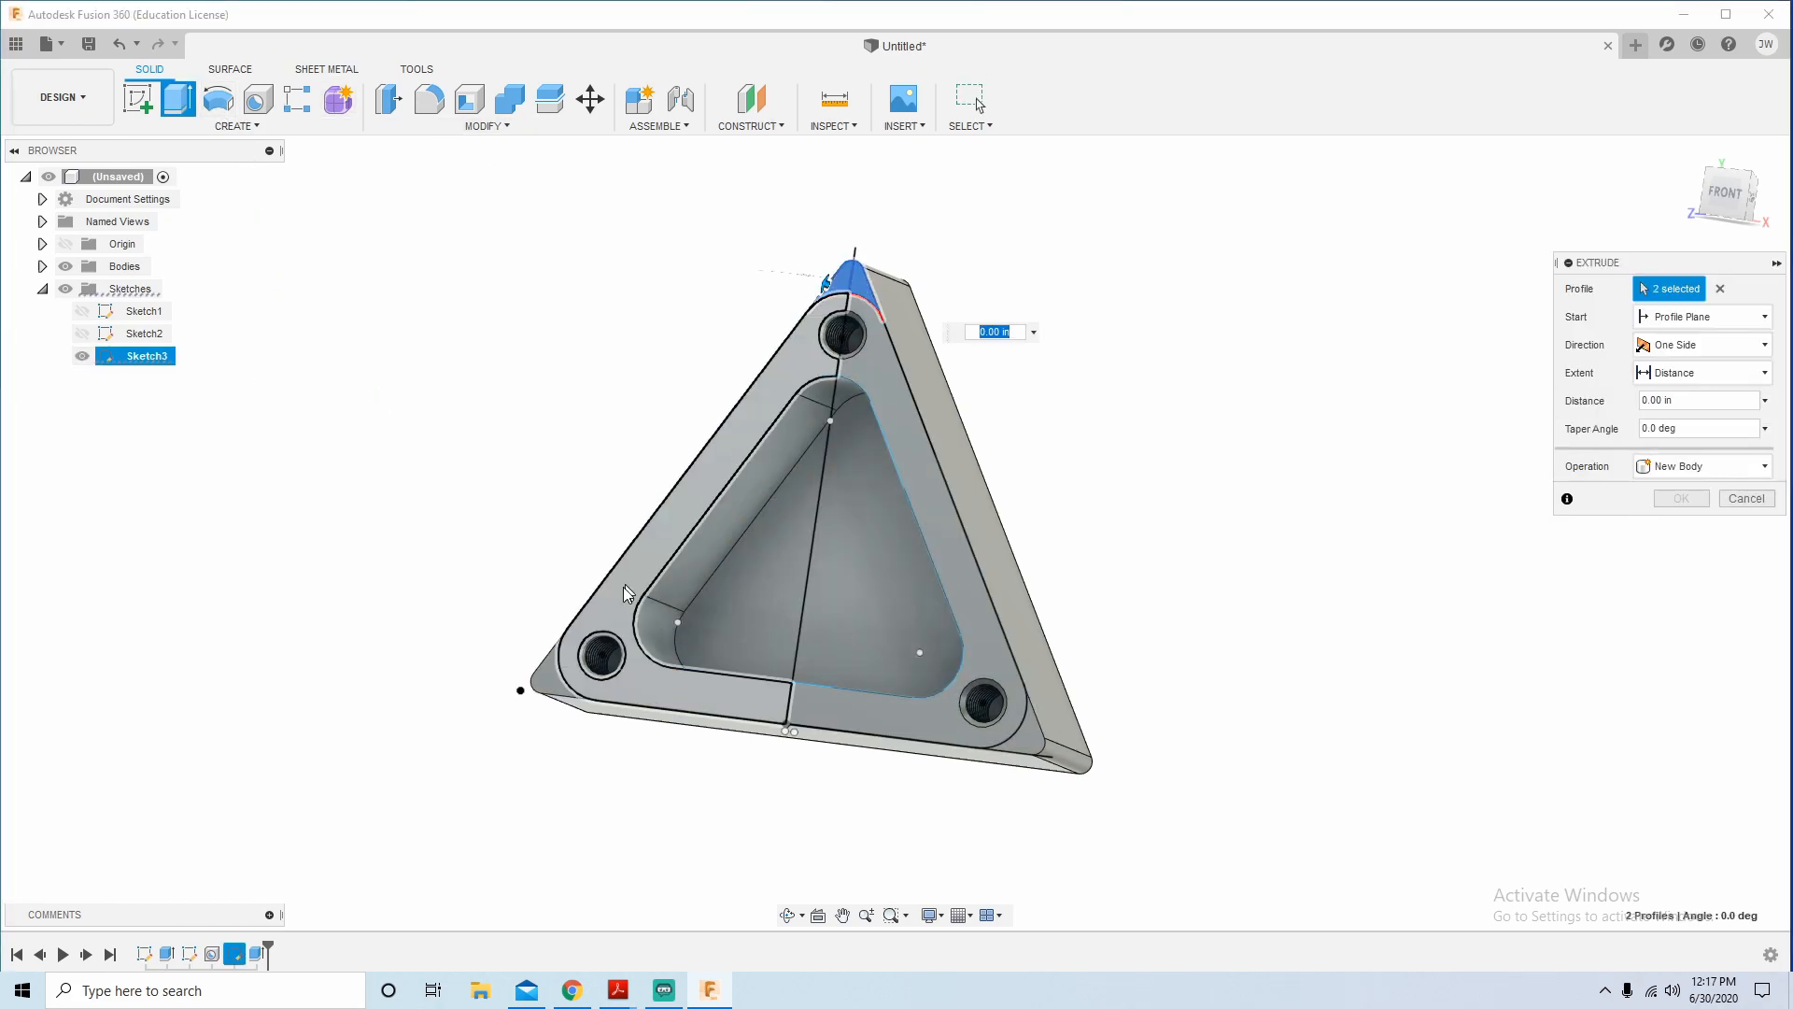
left_click(546, 677)
left_click(1025, 732)
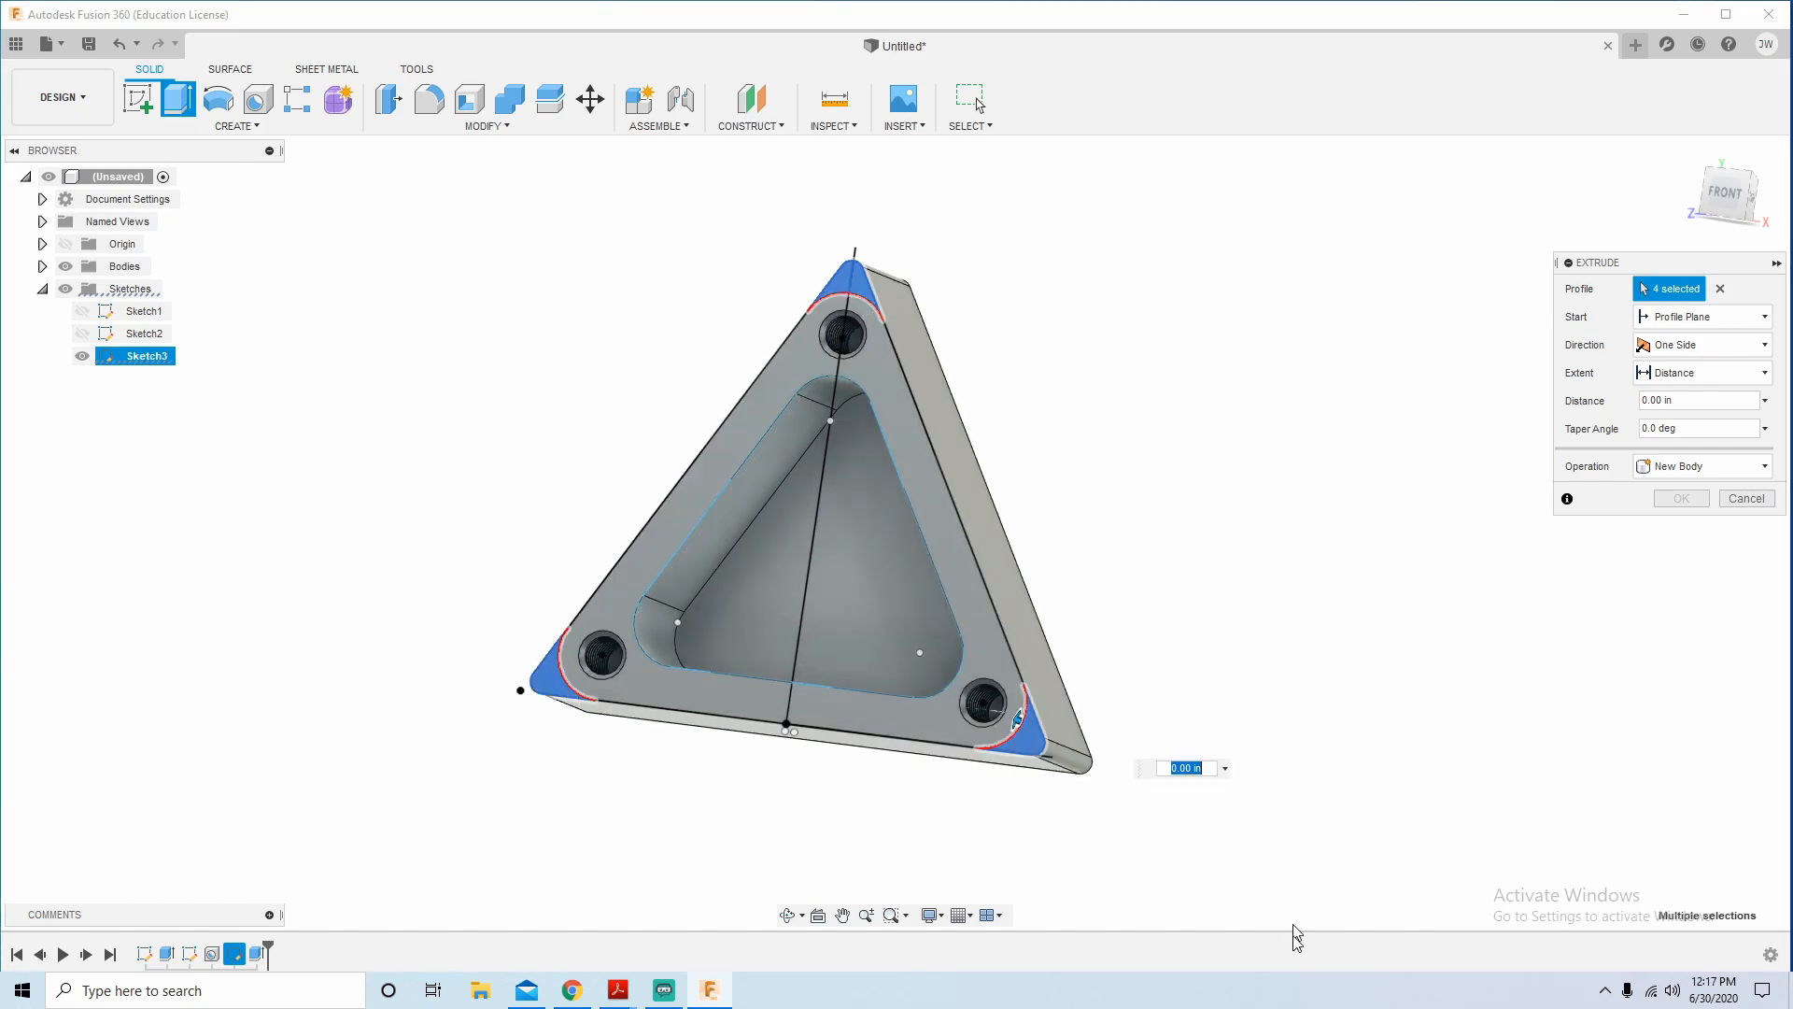
key("BackSpace")
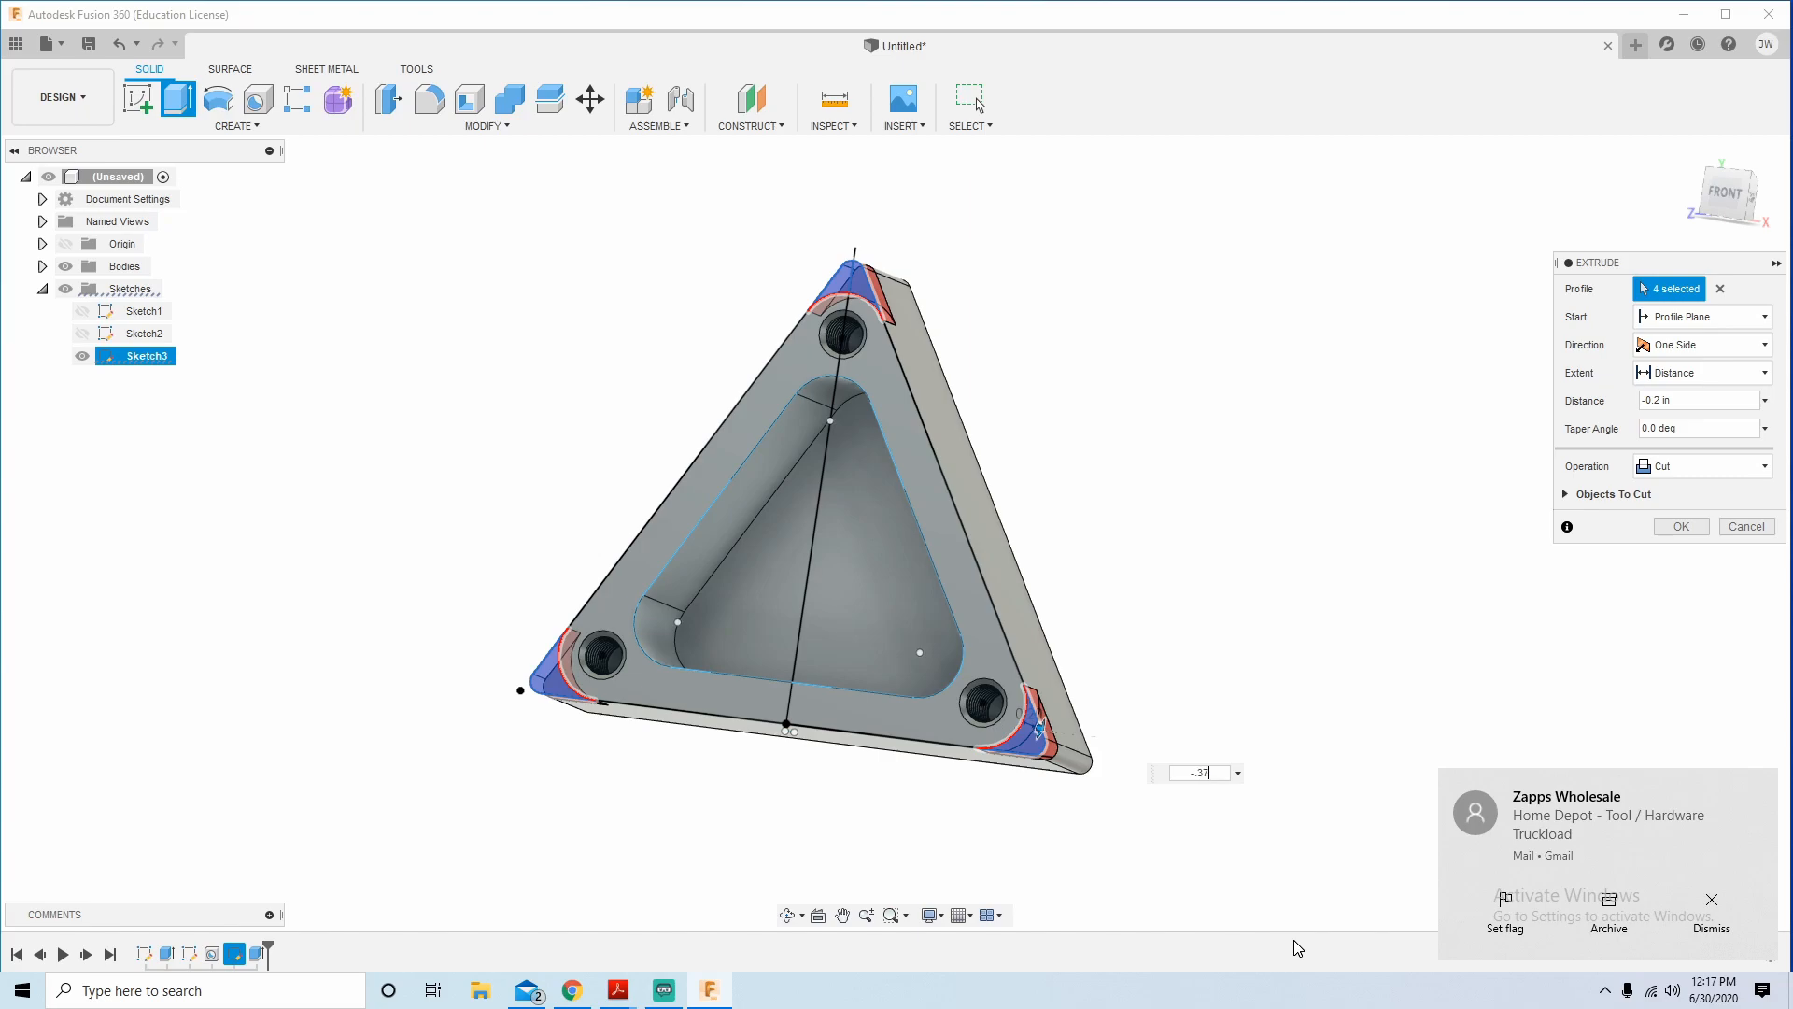
type("5")
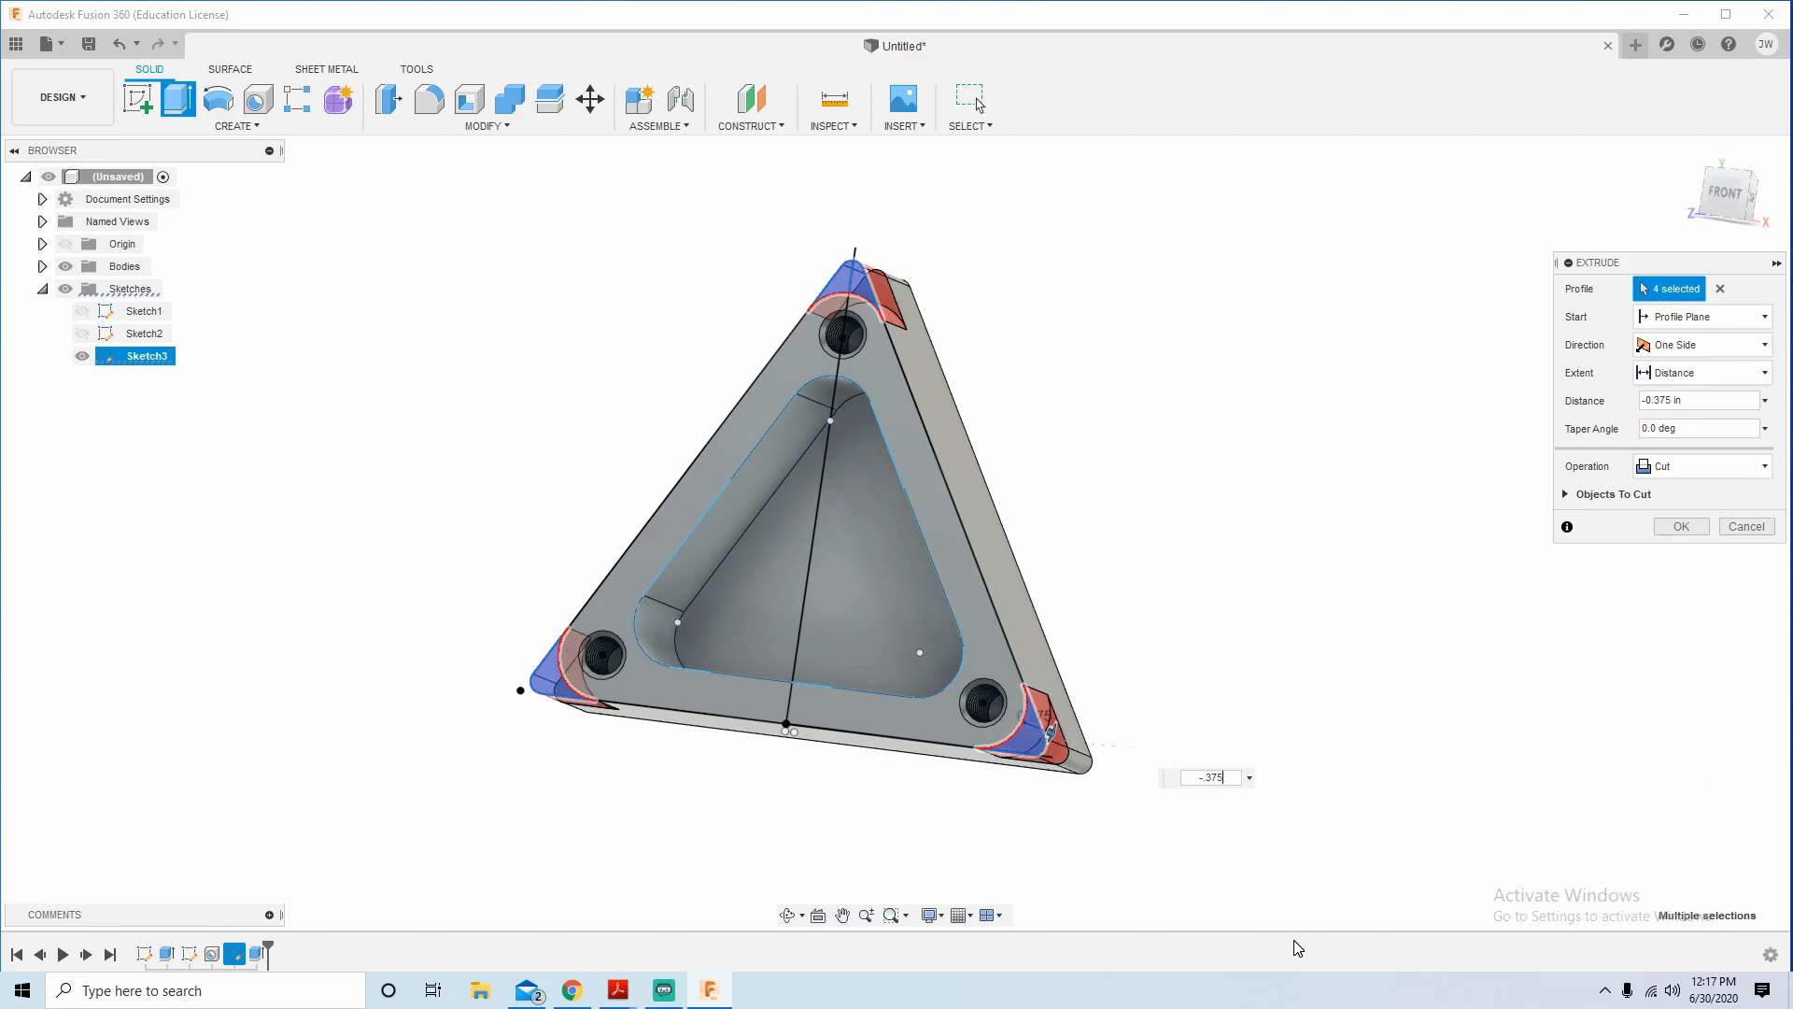
key("Return")
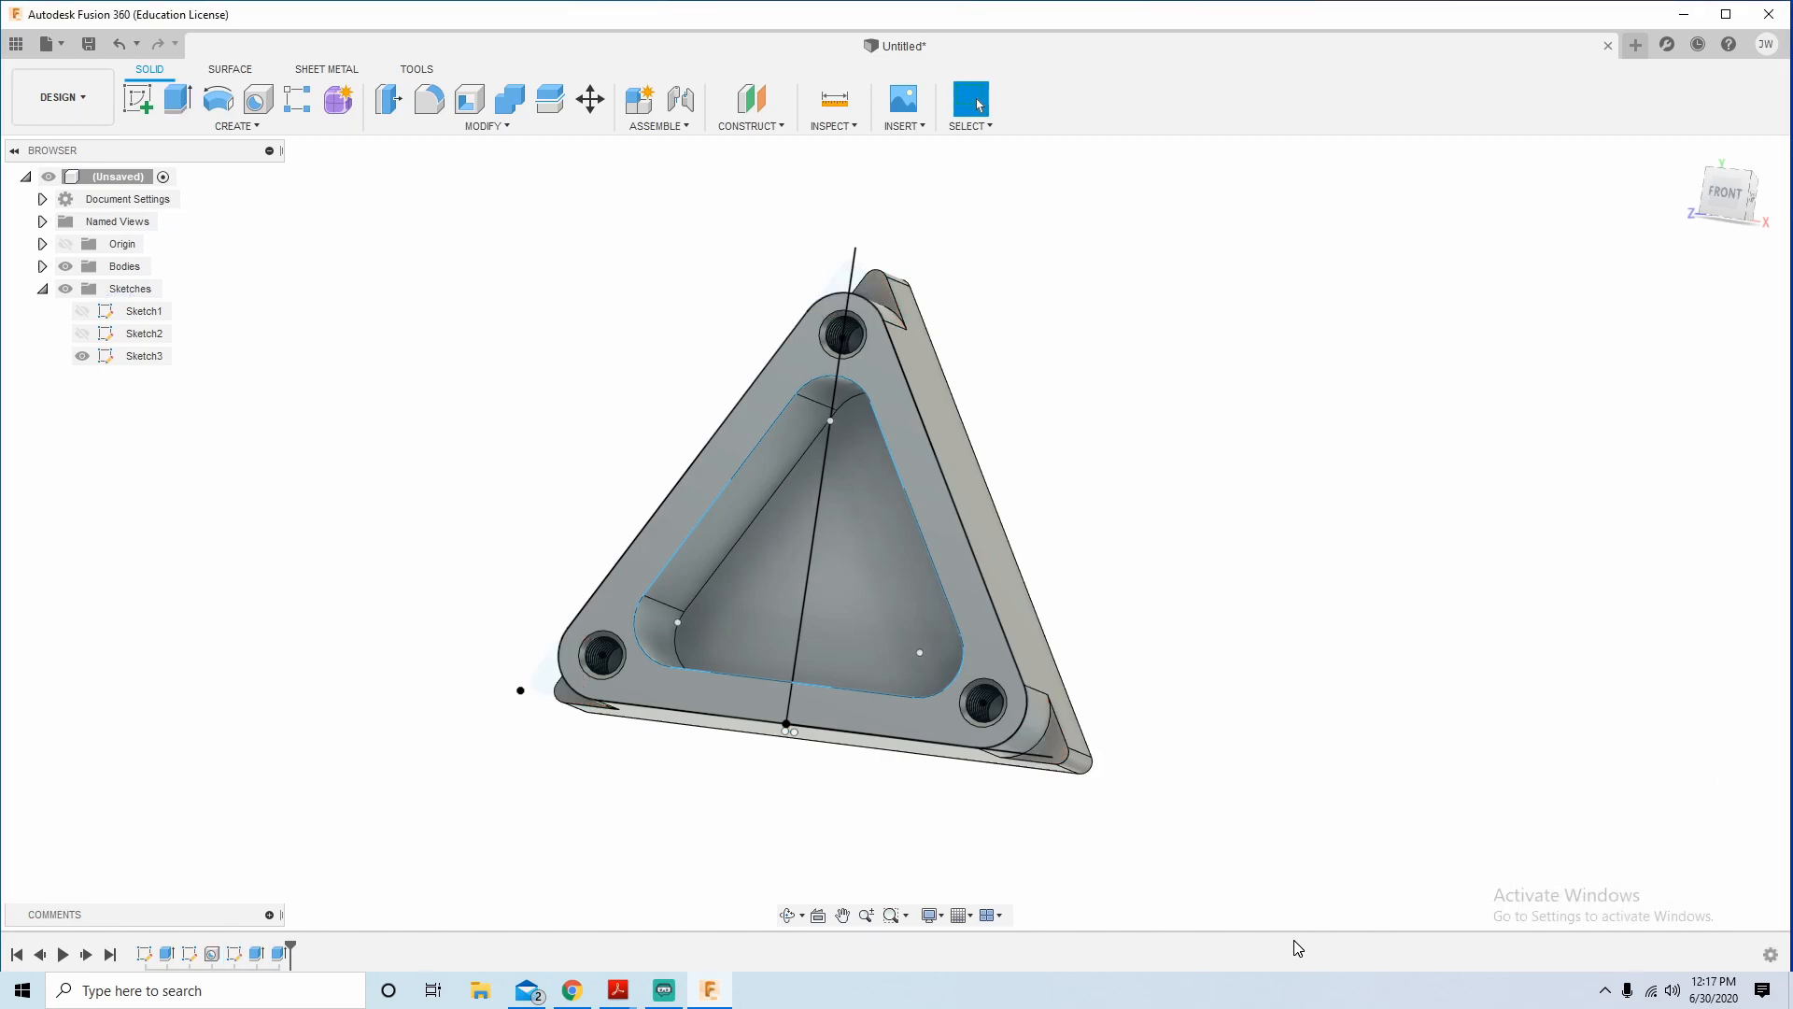
Hide Sketch3, leaving only the triangular body displayed.
middle_click_drag(1242, 710, 1247, 542, "shift")
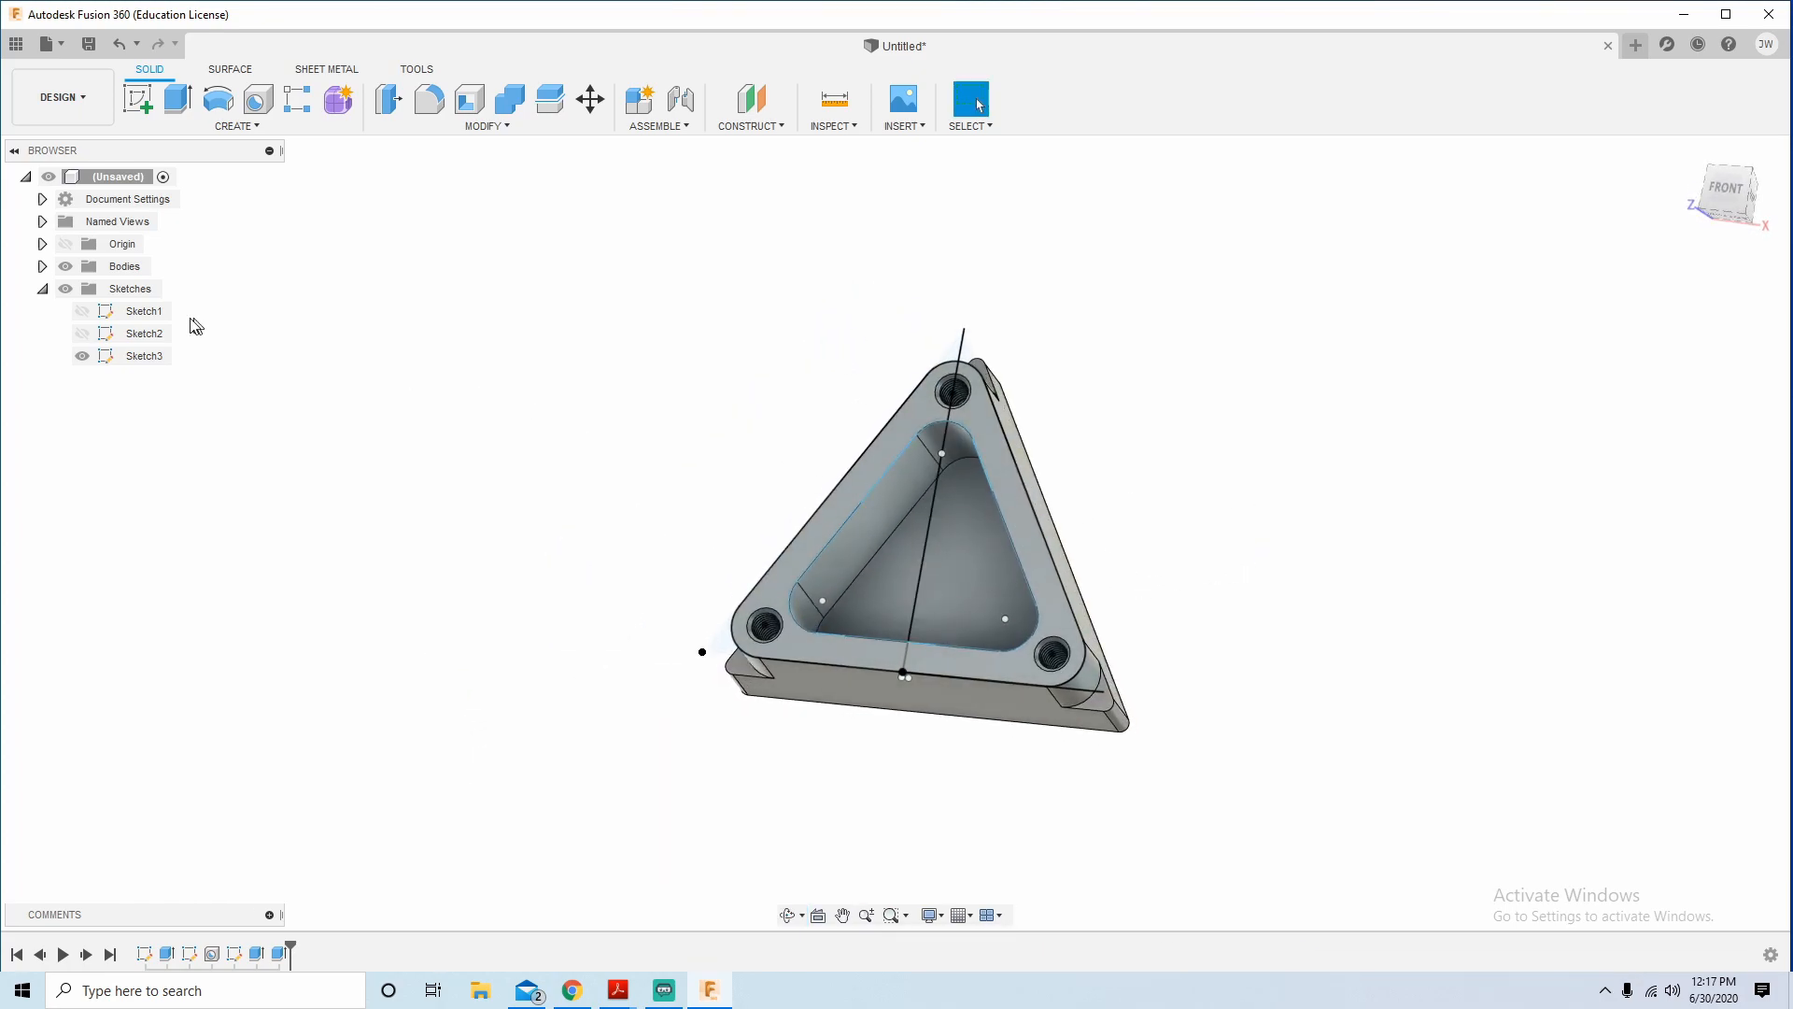
left_click(82, 314)
left_click(83, 313)
left_click(82, 356)
Start a new sketch on the recessed ledge face of the lower-left corner cut.
mouse_move(505, 435)
middle_mouse_down("shift")
mouse_move(461, 424)
mouse_move(500, 400)
mouse_move(625, 392)
mouse_move(809, 417)
mouse_move(1089, 556)
mouse_move(1069, 569)
middle_mouse_up("shift")
middle_click_drag(859, 733, 952, 624, "shift")
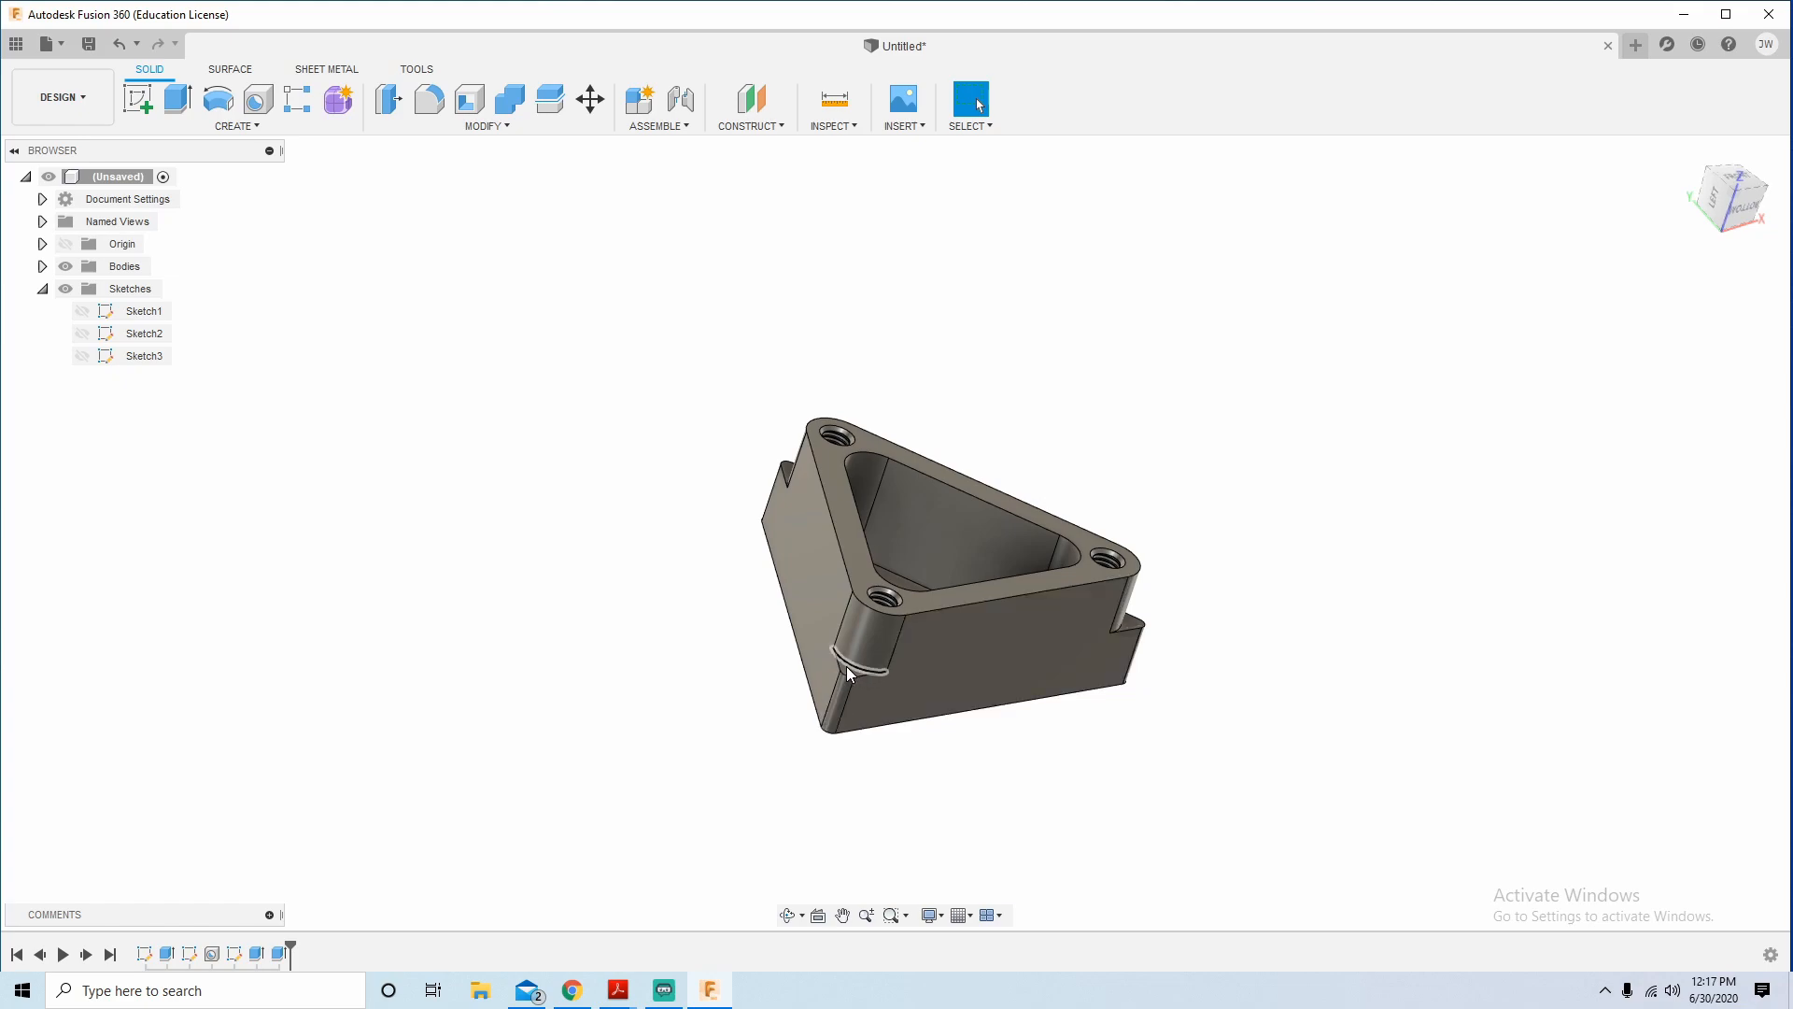
left_click(140, 99)
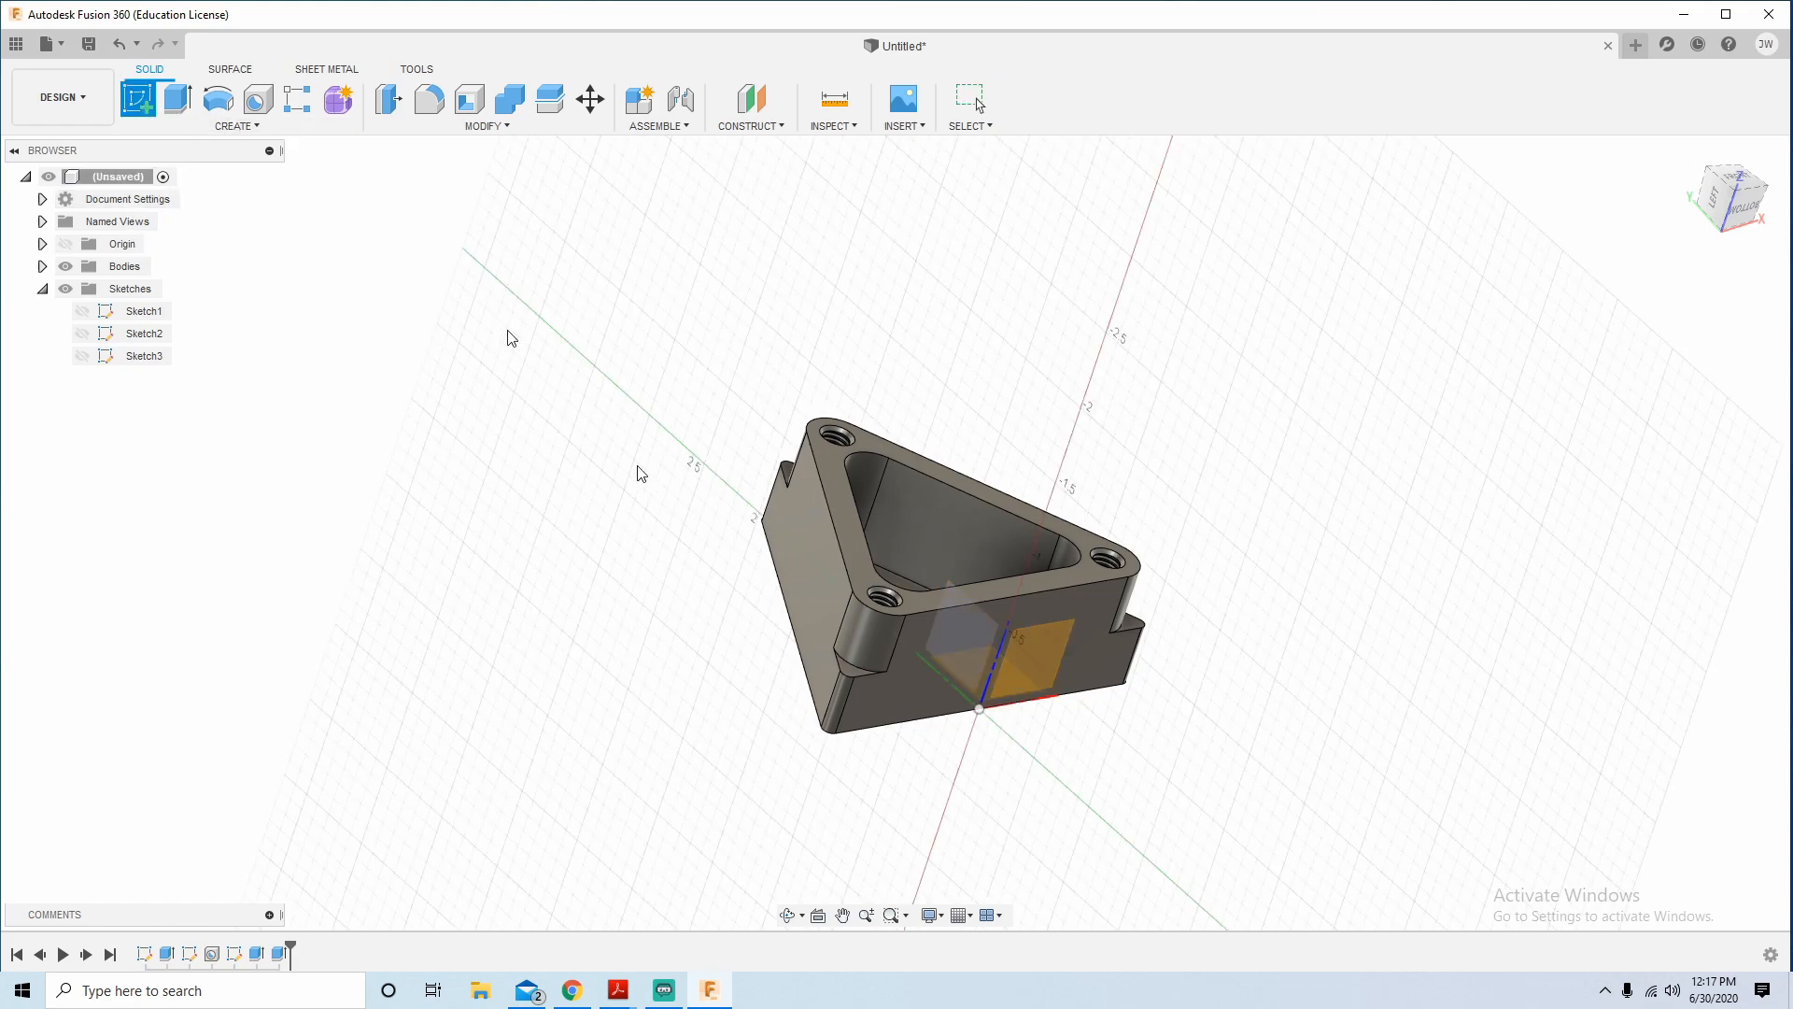
left_click(876, 681)
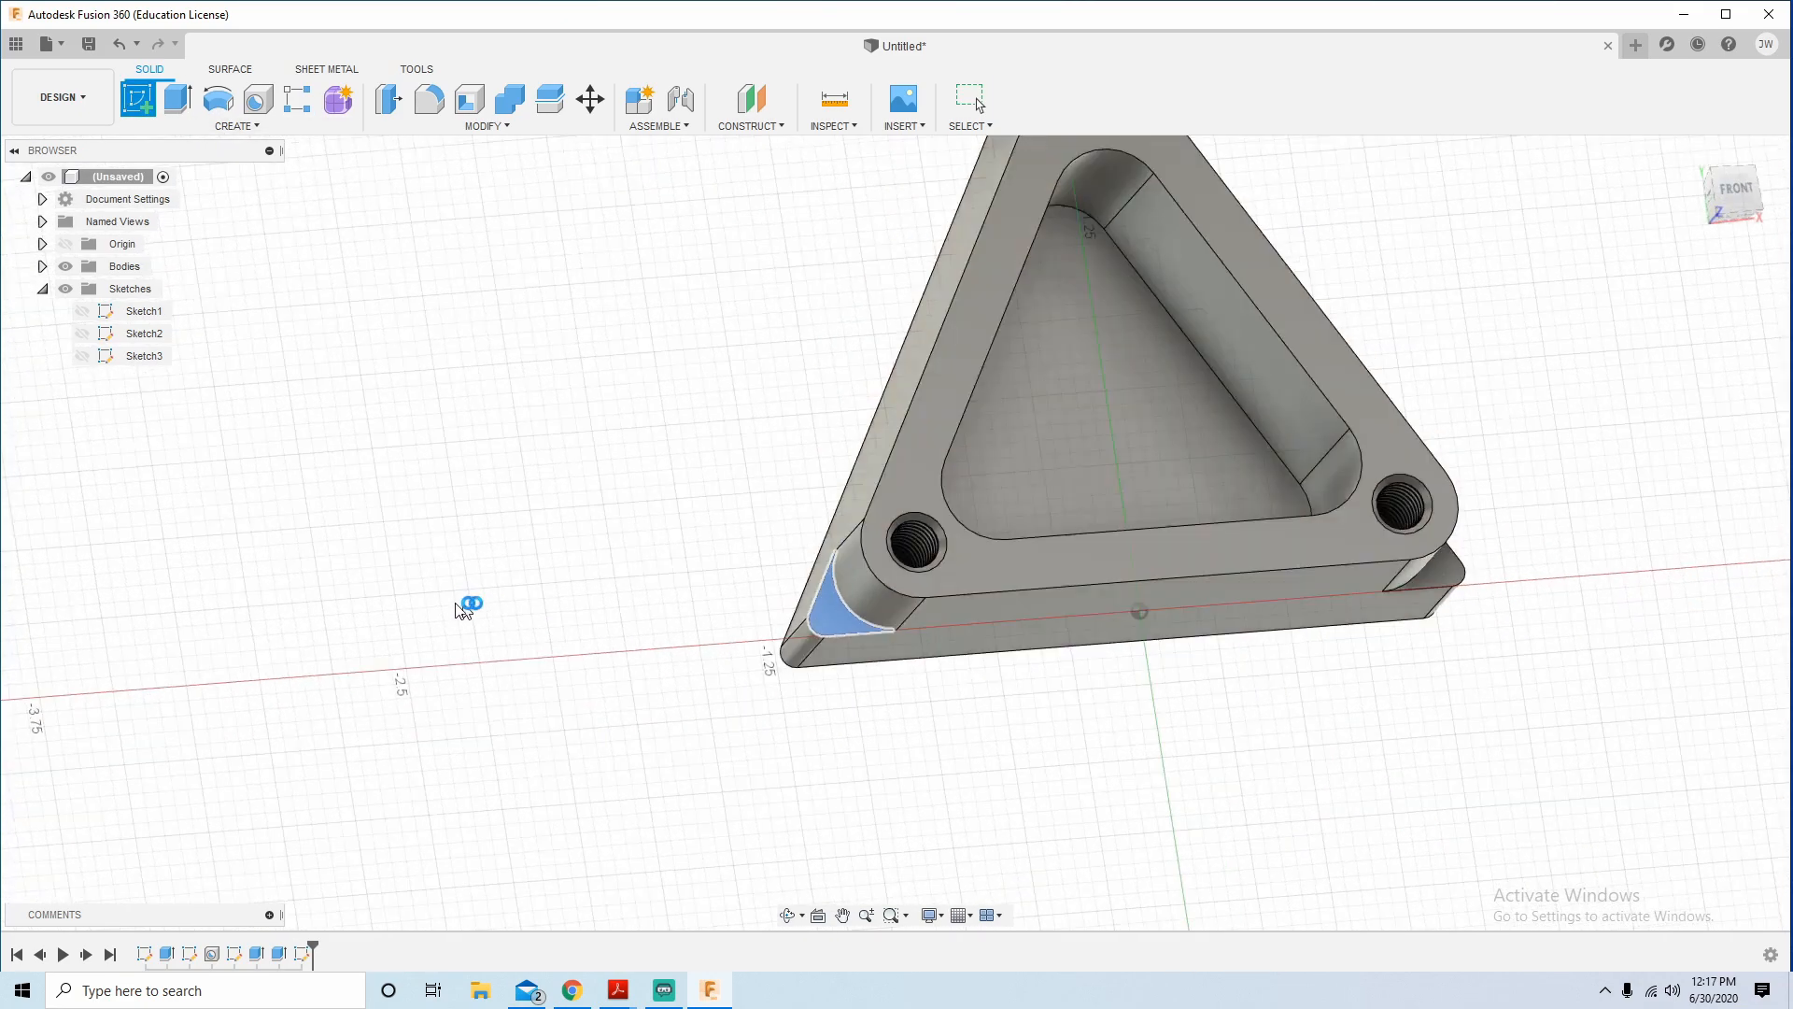
Draw a vertical 0.667 in line upward from the origin at the middle of the triangle's base.
scroll(917, 425, "up", 3)
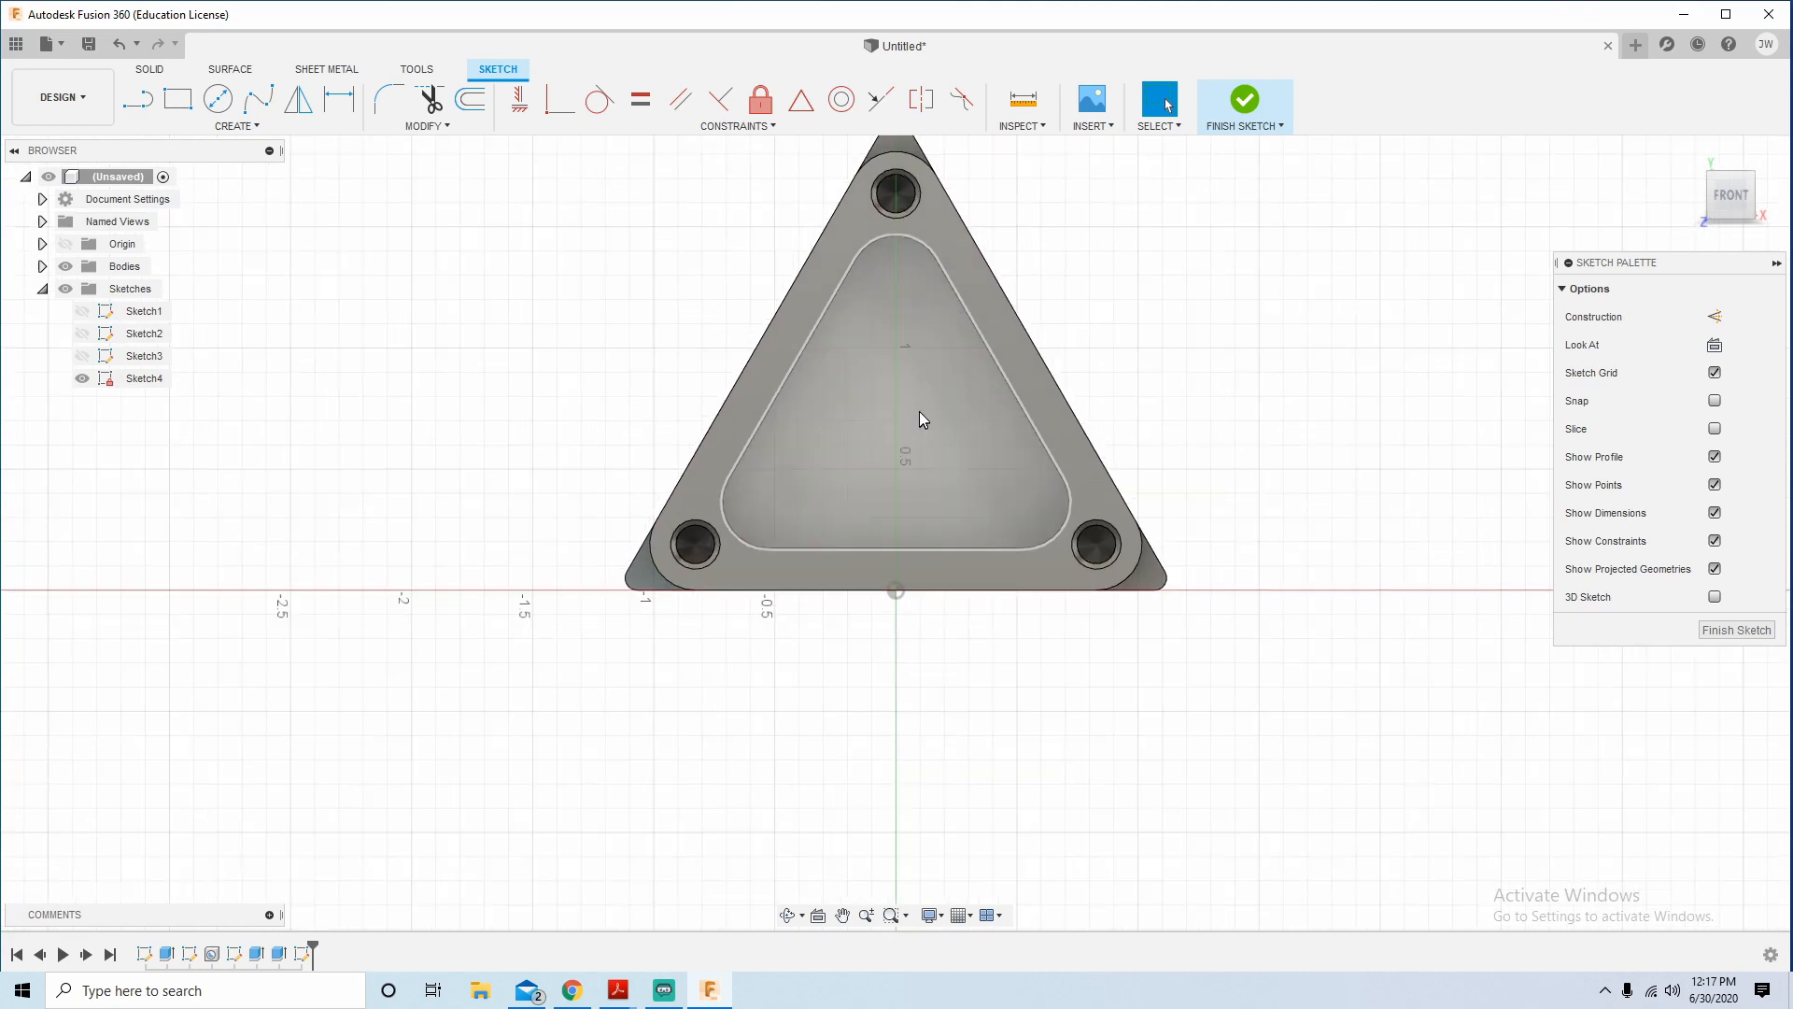
mouse_move(801, 590)
middle_mouse_down("shift")
mouse_move(848, 519)
mouse_move(1159, 467)
middle_mouse_up("shift")
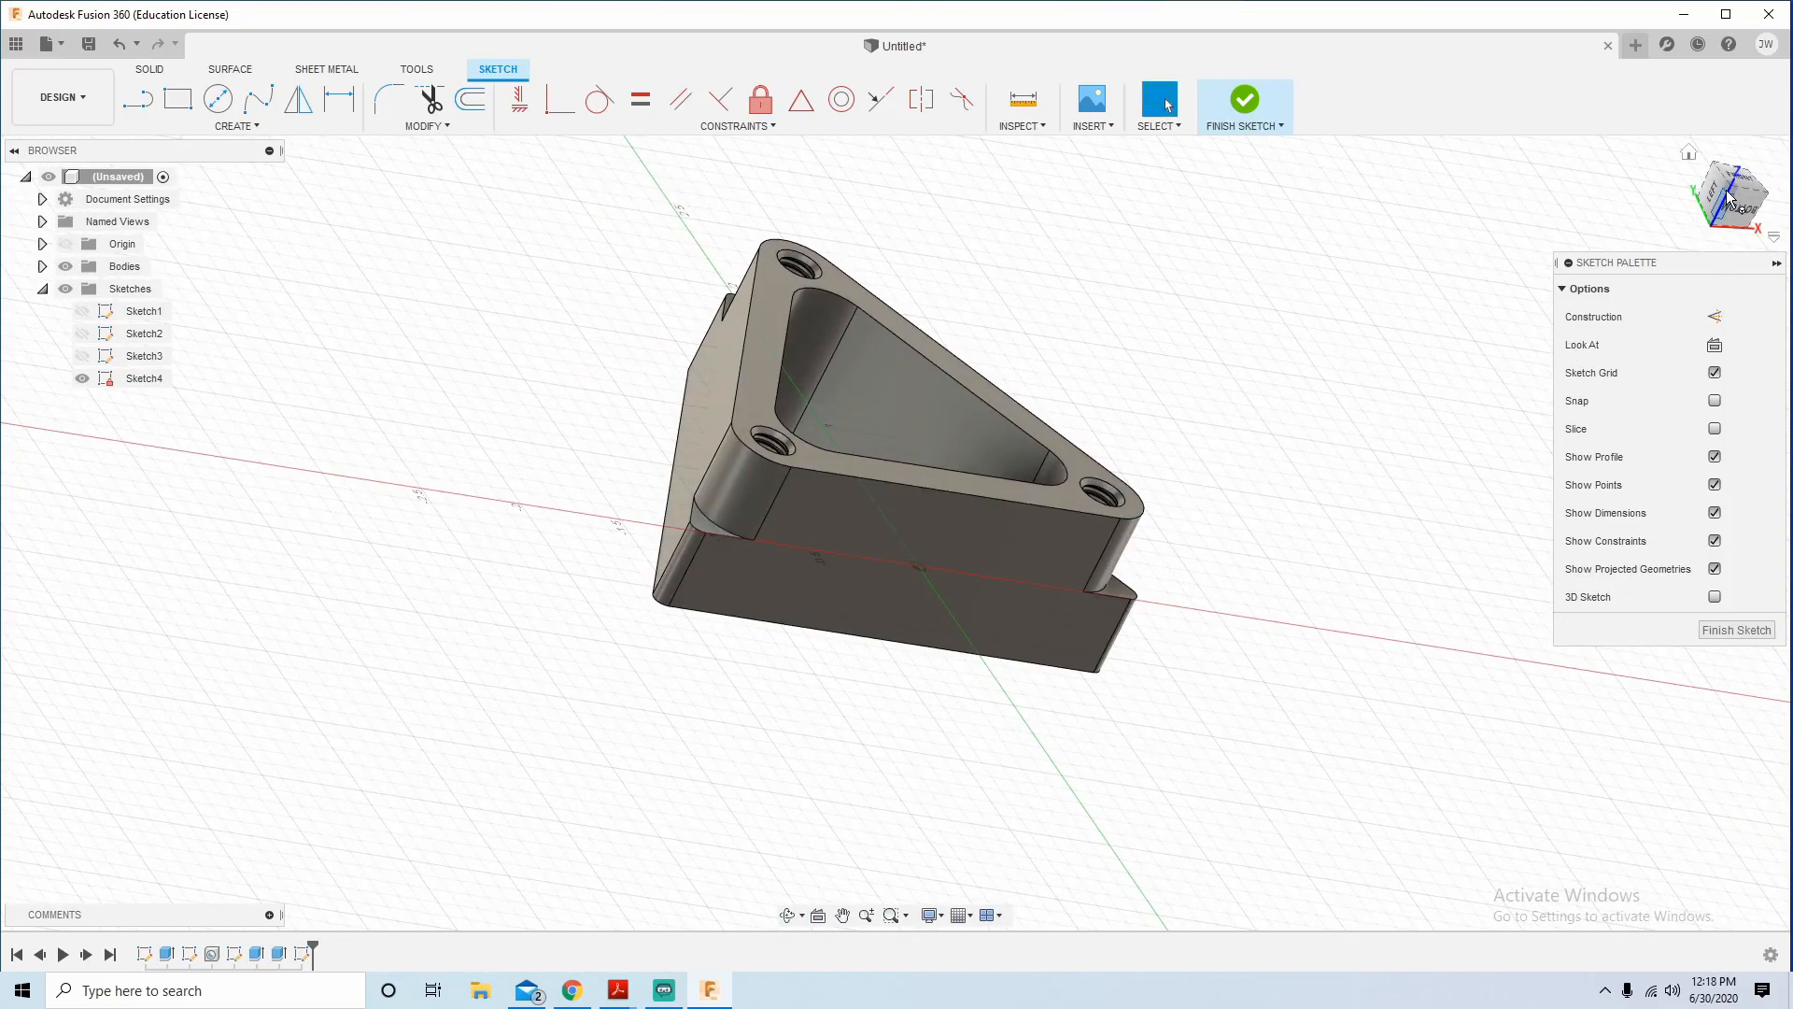
left_click(1745, 176)
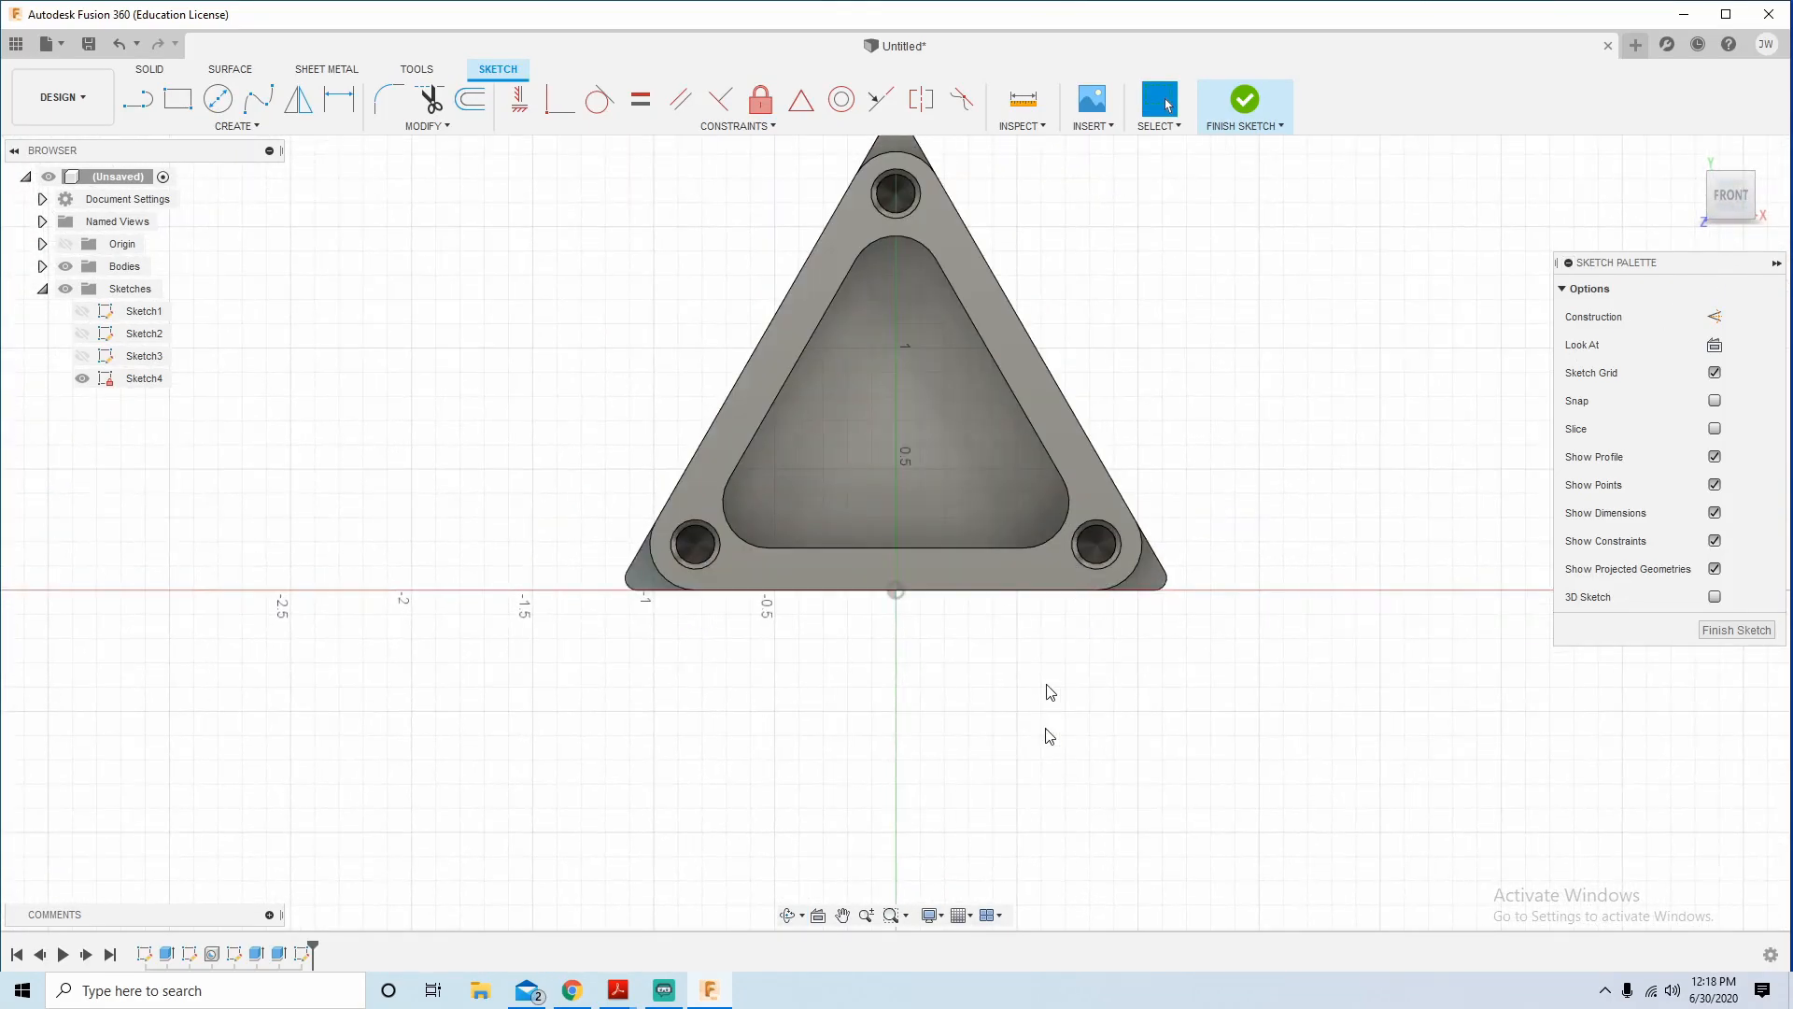
scroll(1011, 552, "up", 2)
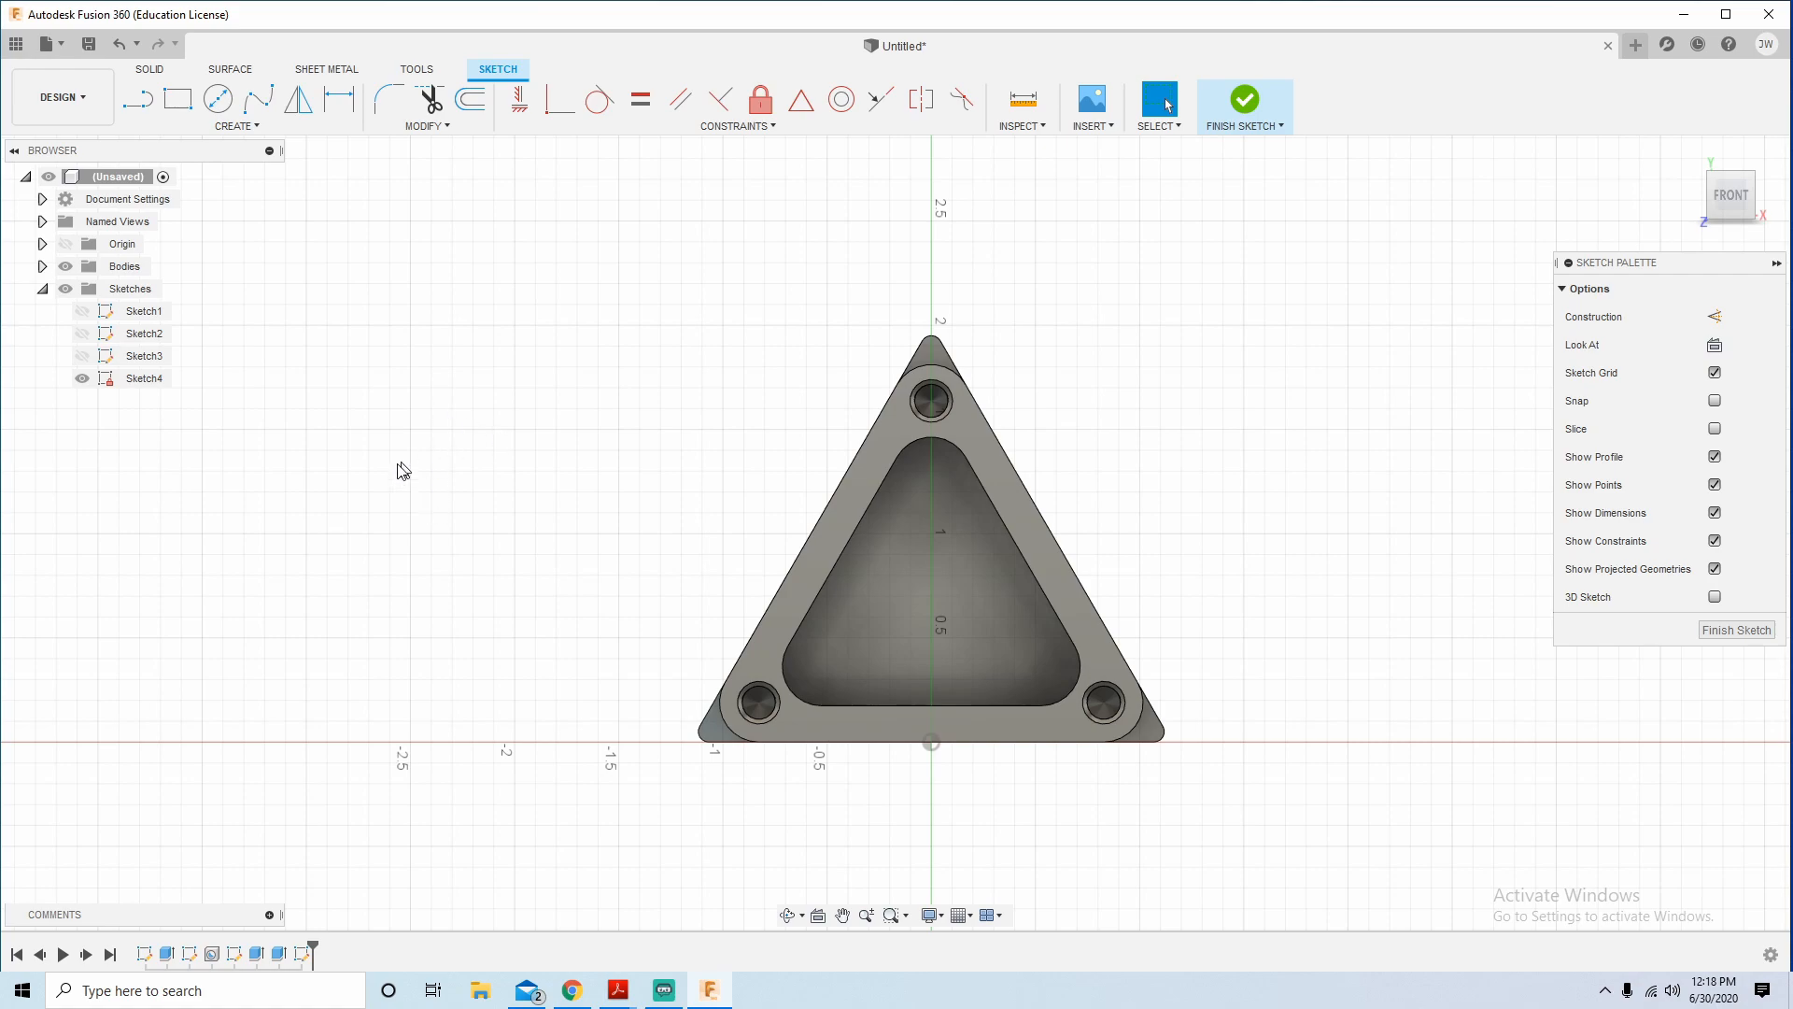
scroll(374, 467, "down", 2)
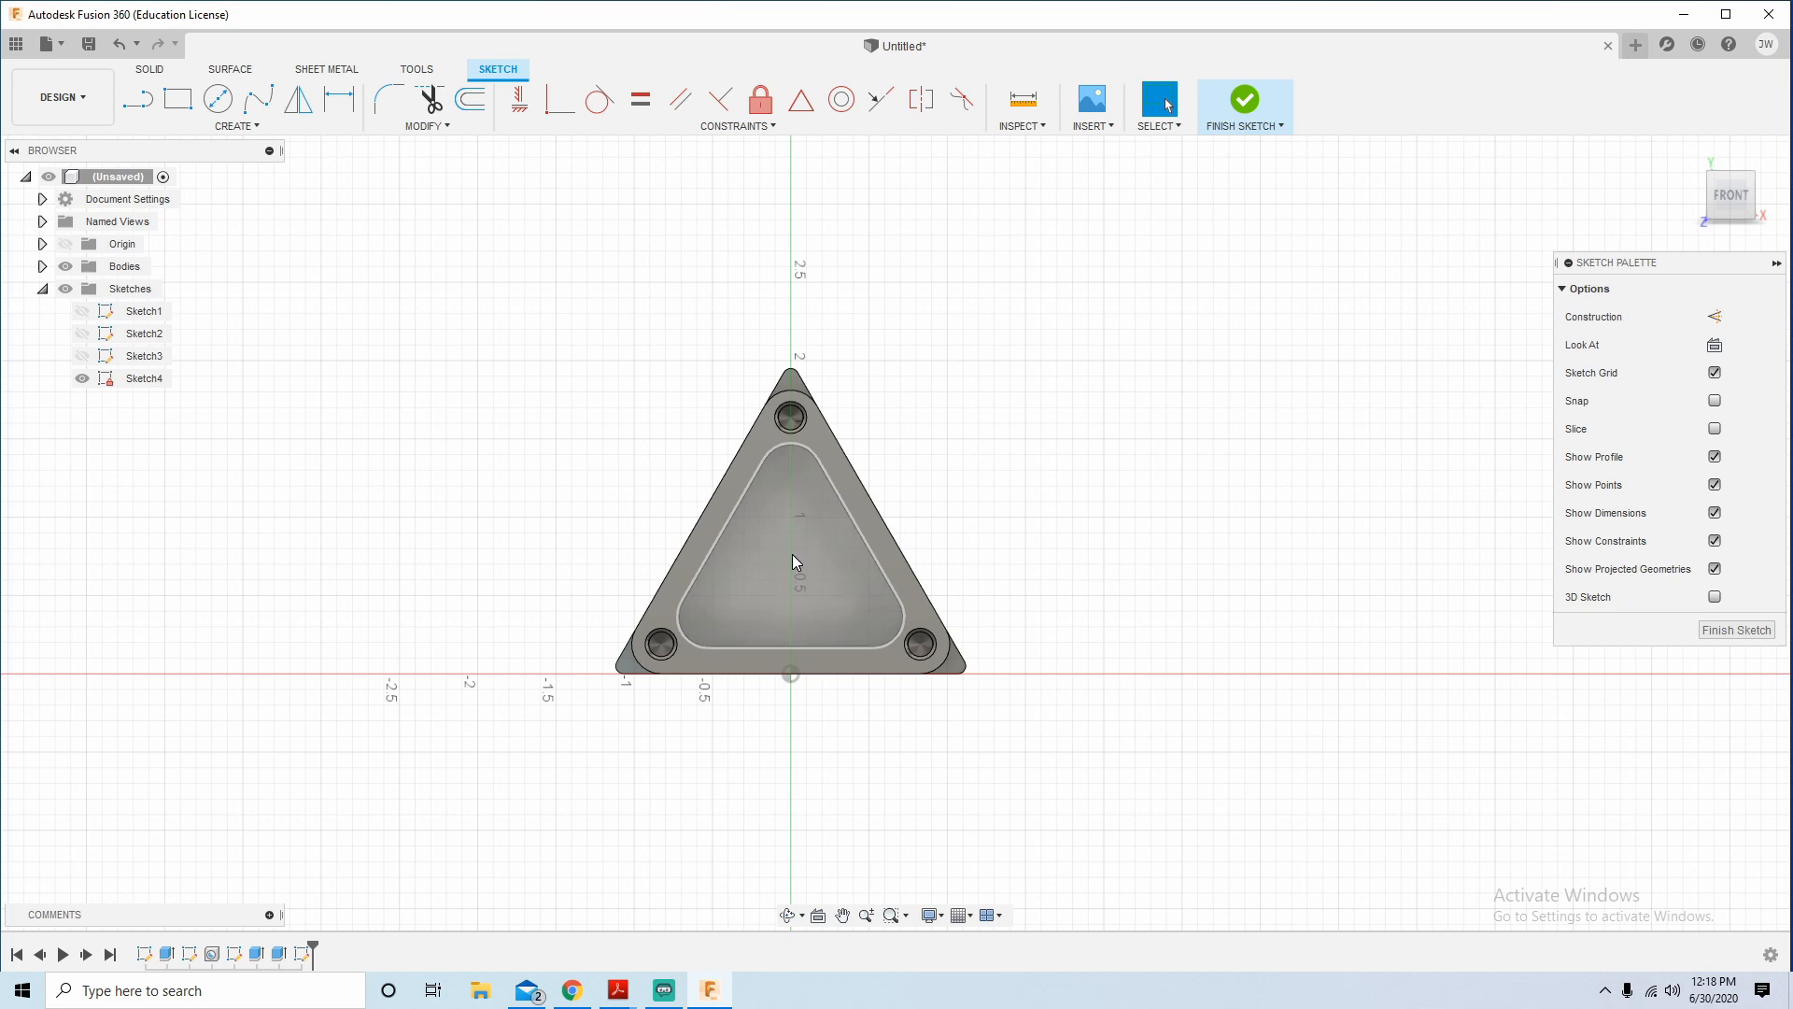
key("l")
left_click(791, 674)
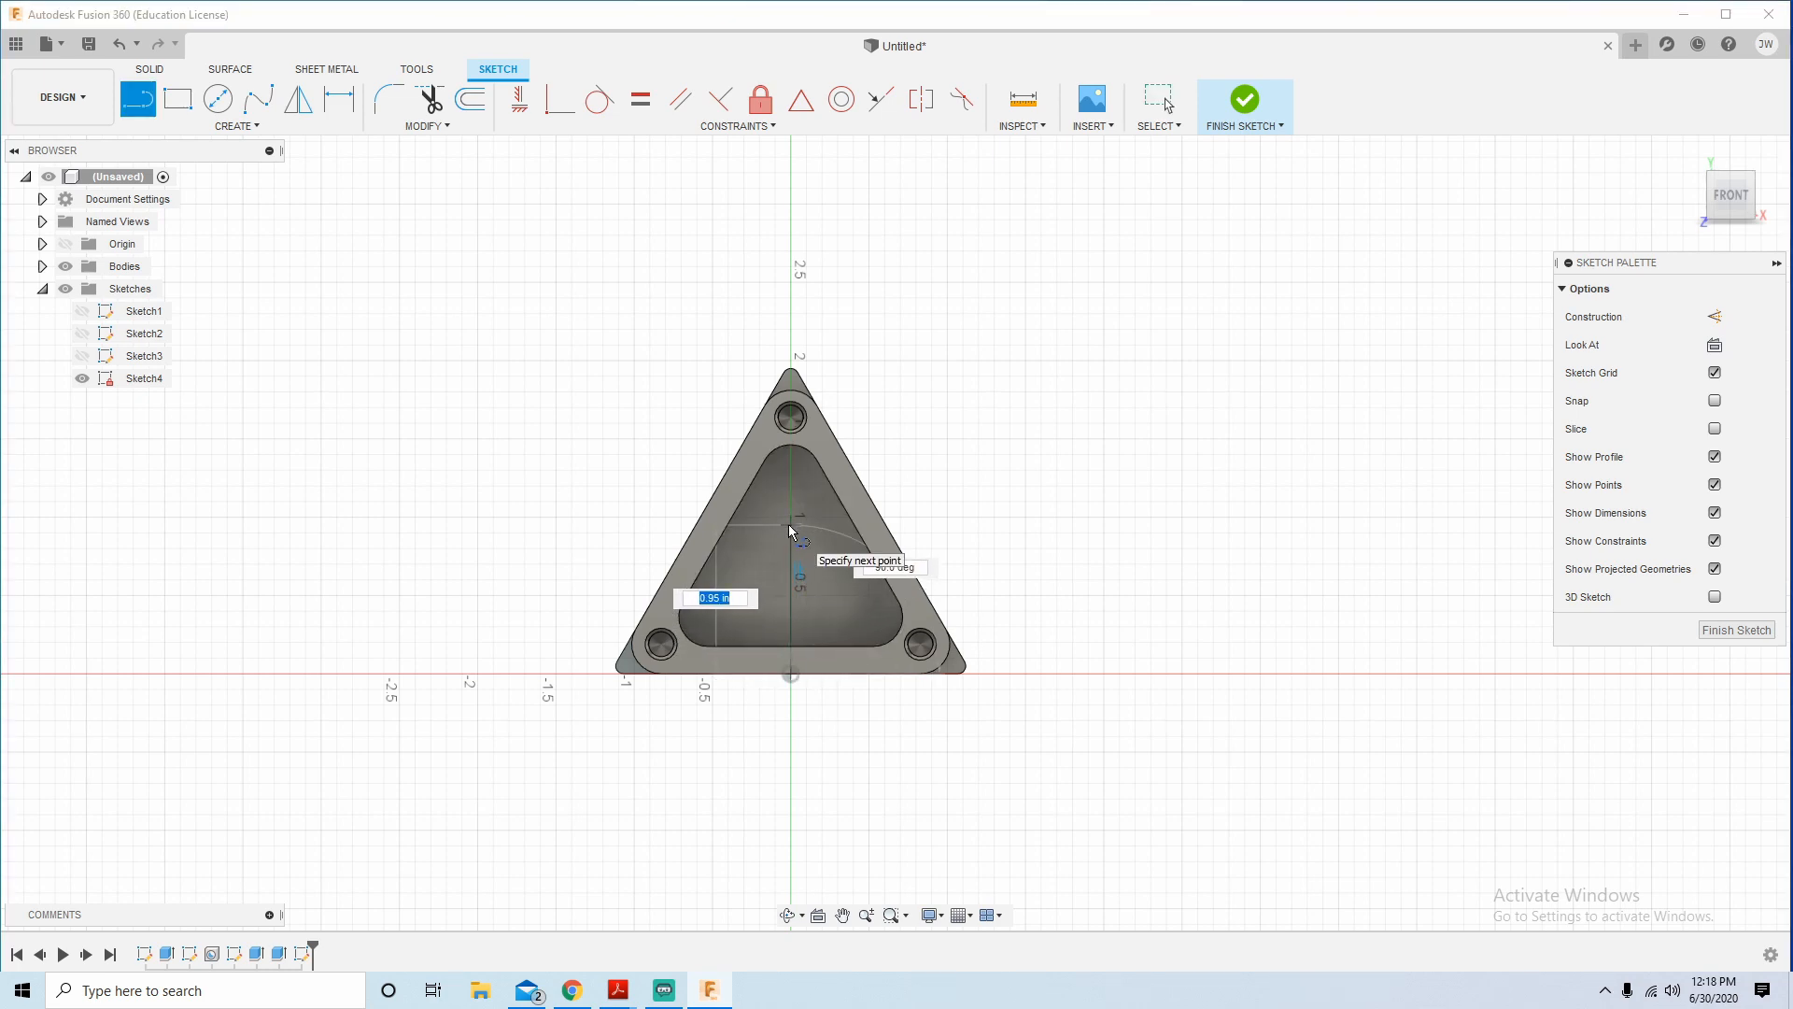
key("BackSpace")
type(".667")
key("Return")
key("Escape")
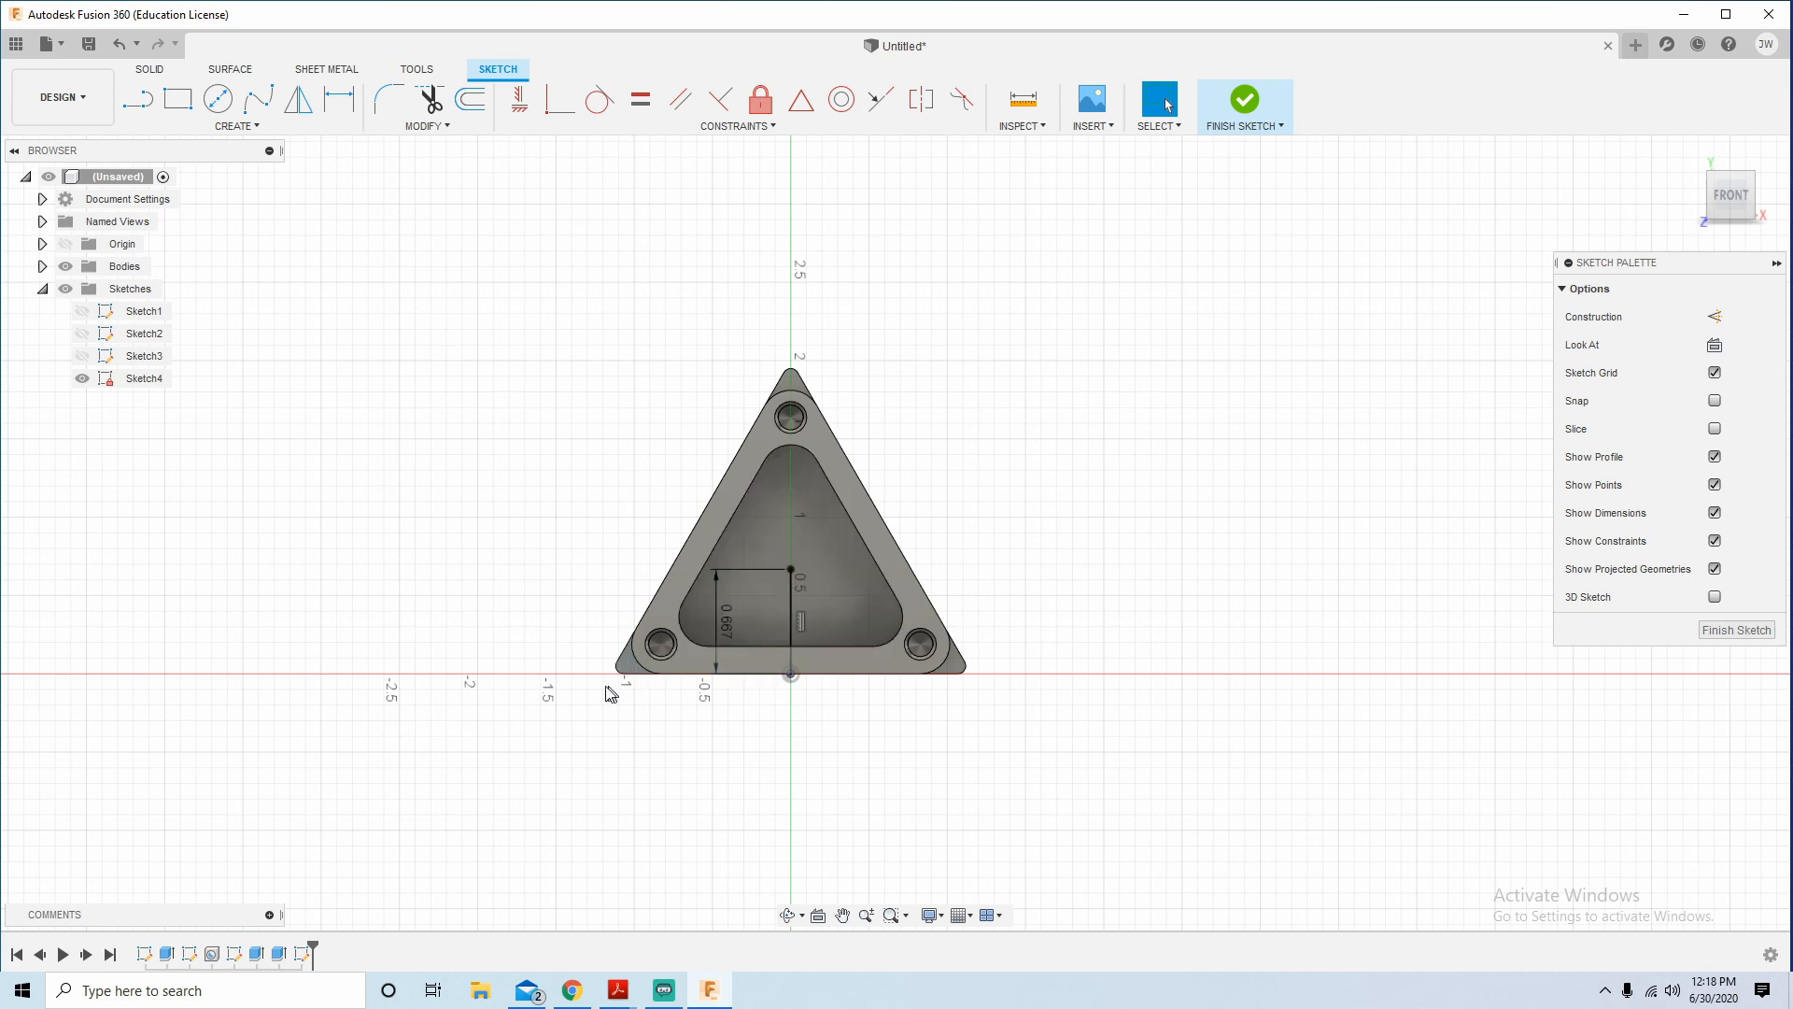
Draw a horizontal line from the origin along the base, extending past the triangle's left corner.
key("l")
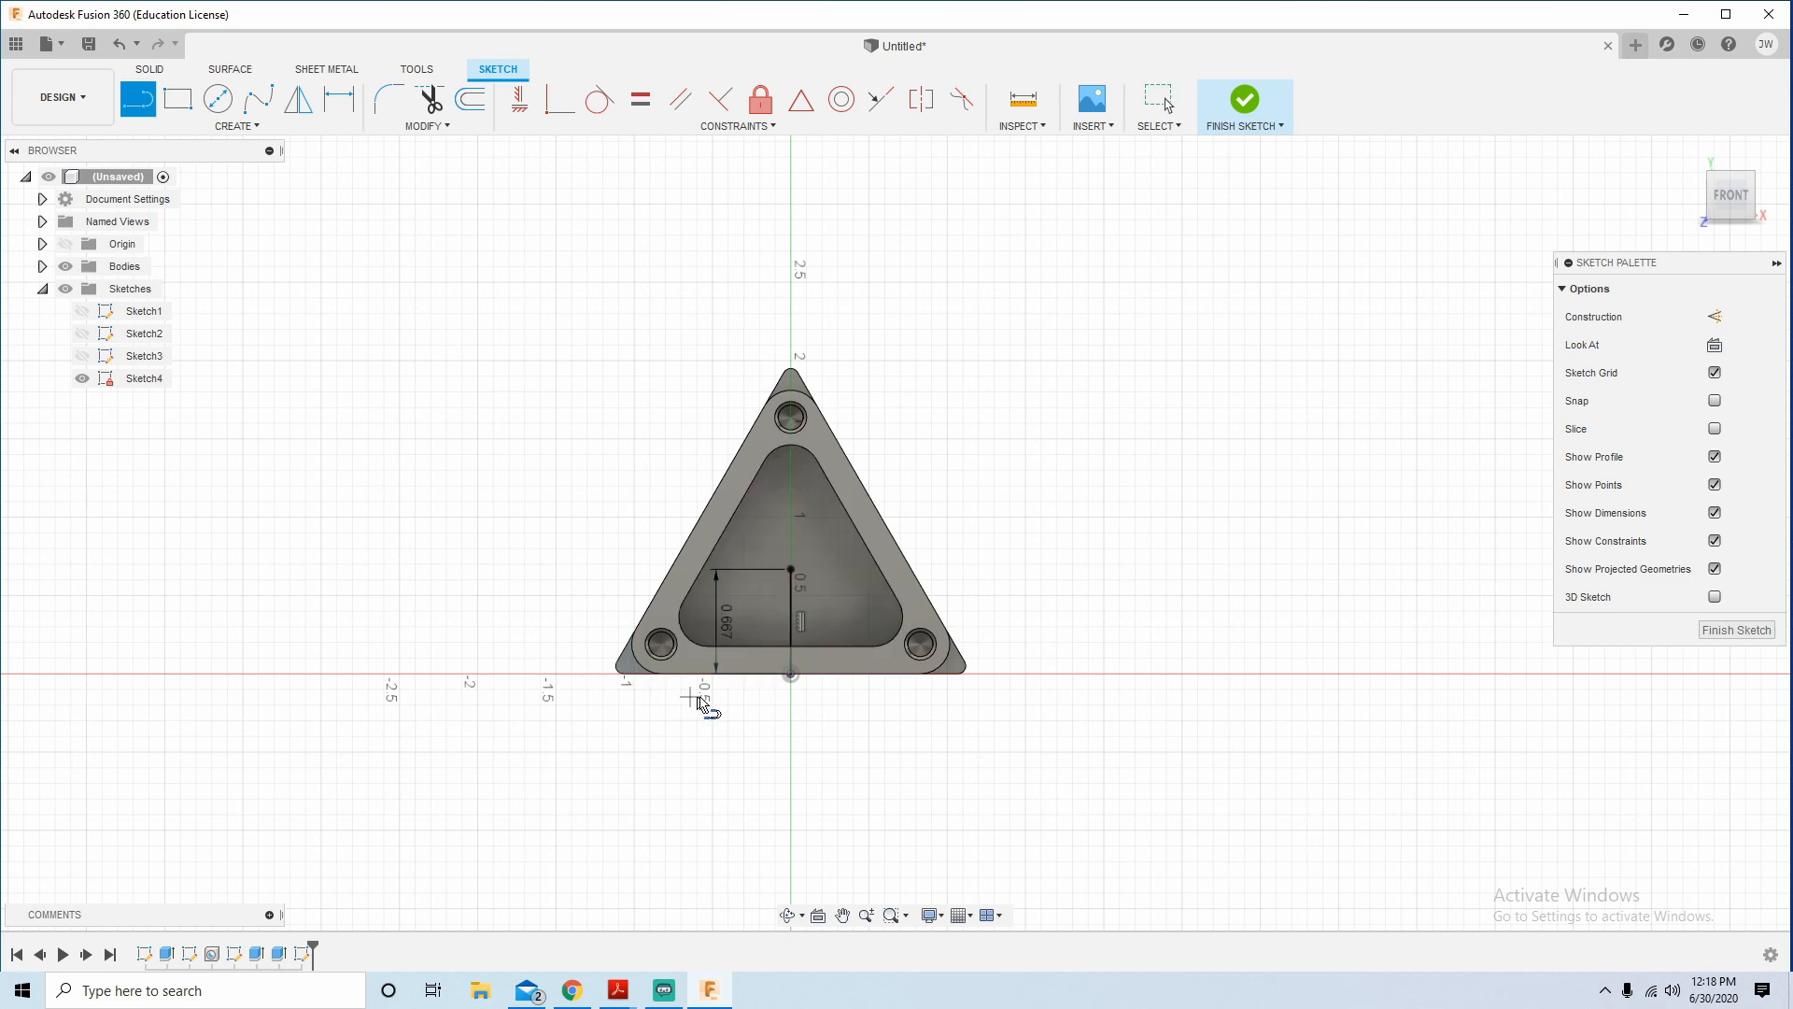
left_click(791, 675)
left_click(546, 672)
key("Escape")
Draw a line along the triangle's left slanted edge from near the apex down past the base line.
key("l")
scroll(568, 619, "up", 2)
left_click(767, 477)
key("Escape")
key("l")
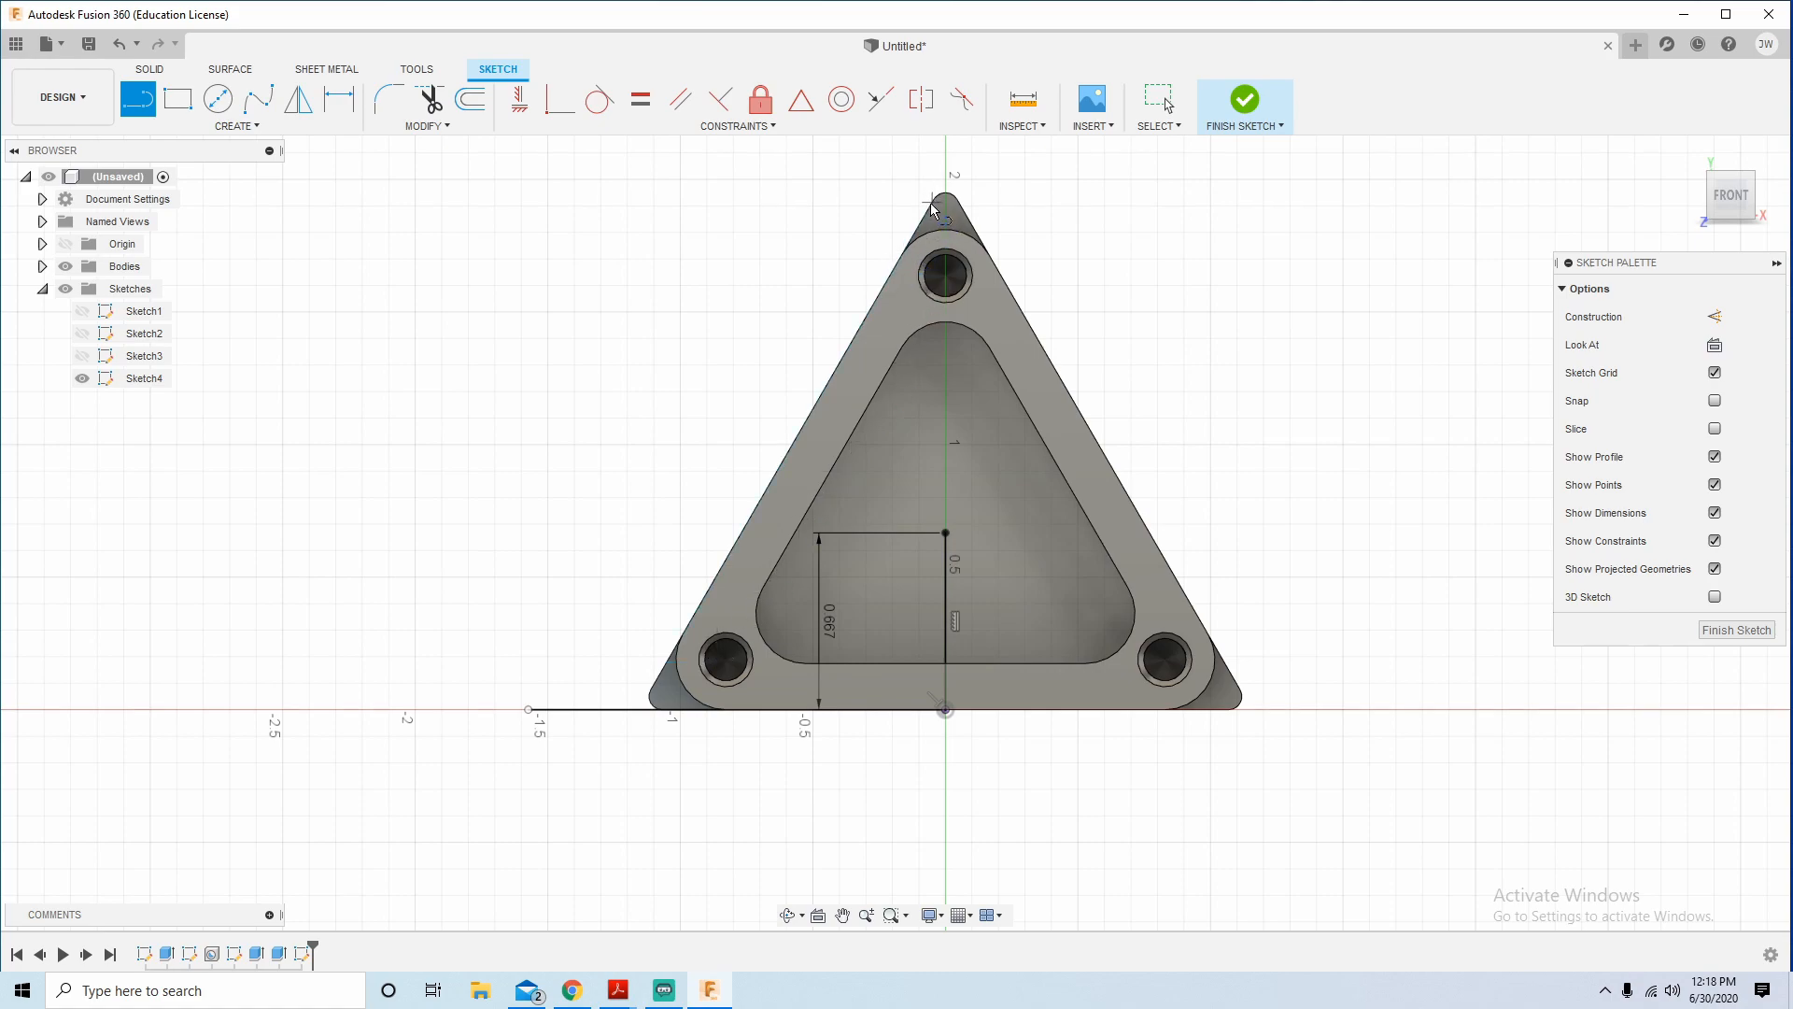
left_click(919, 223)
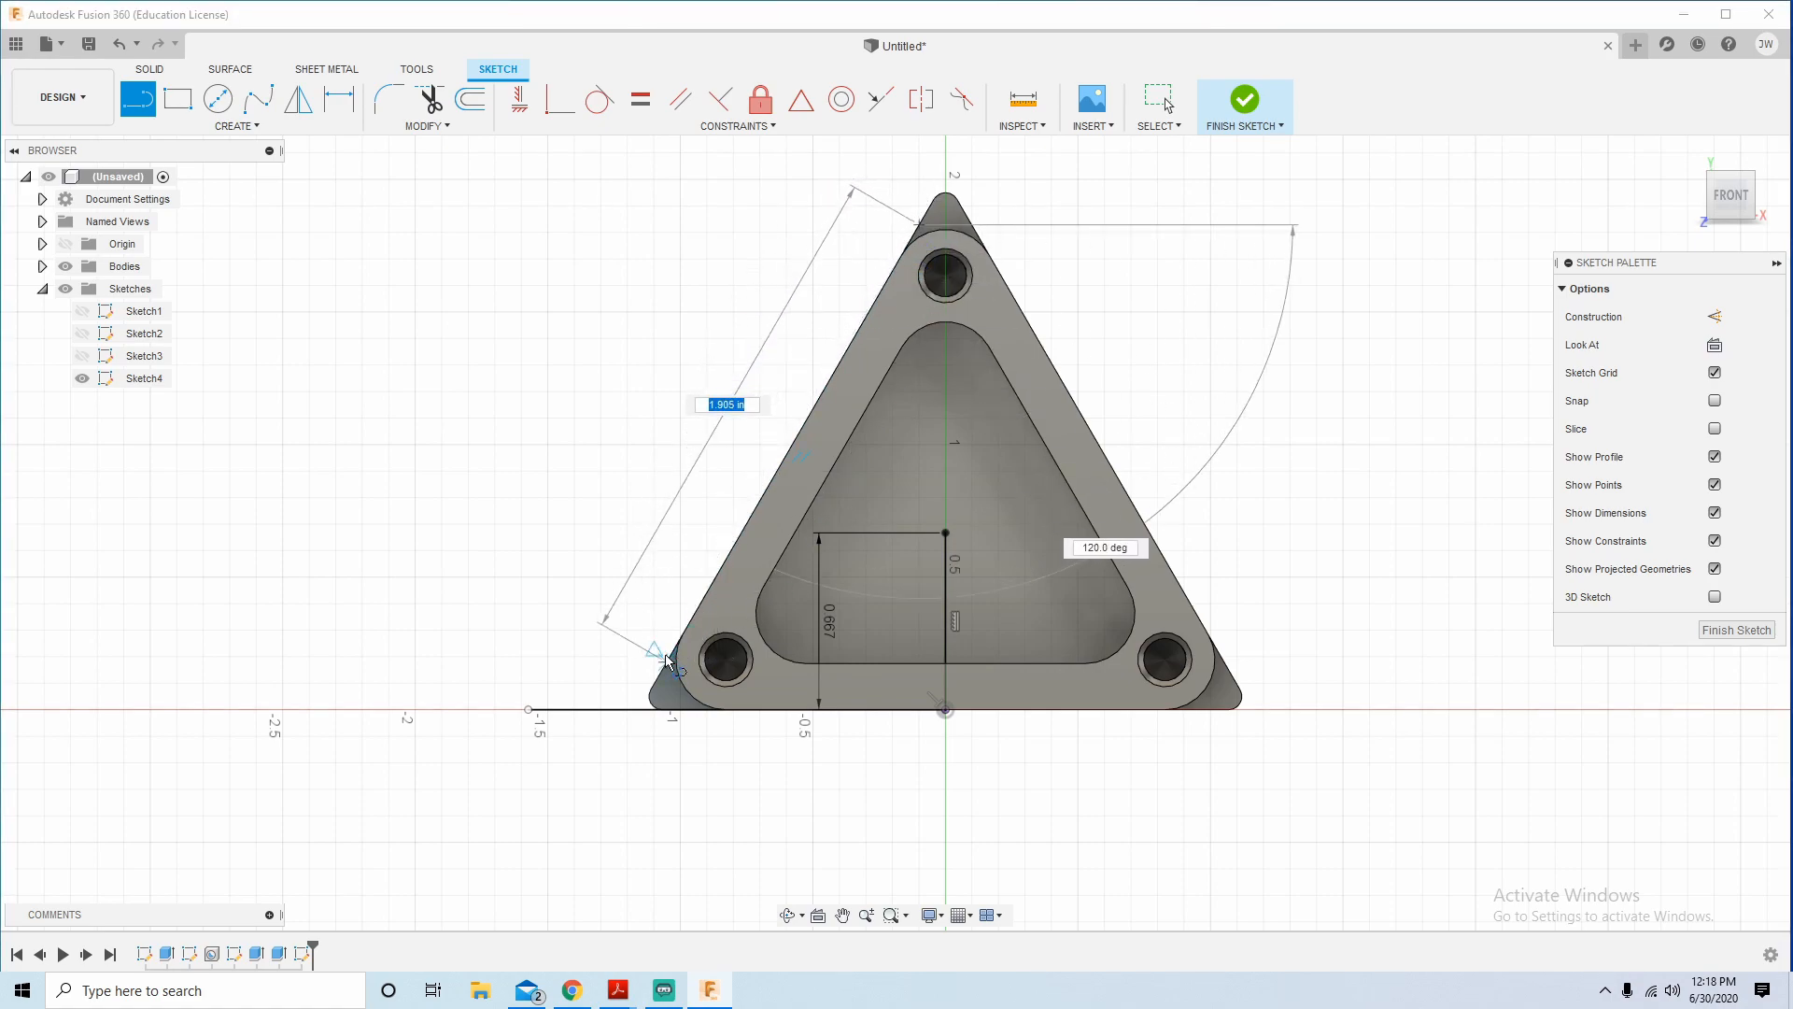
left_click(652, 701)
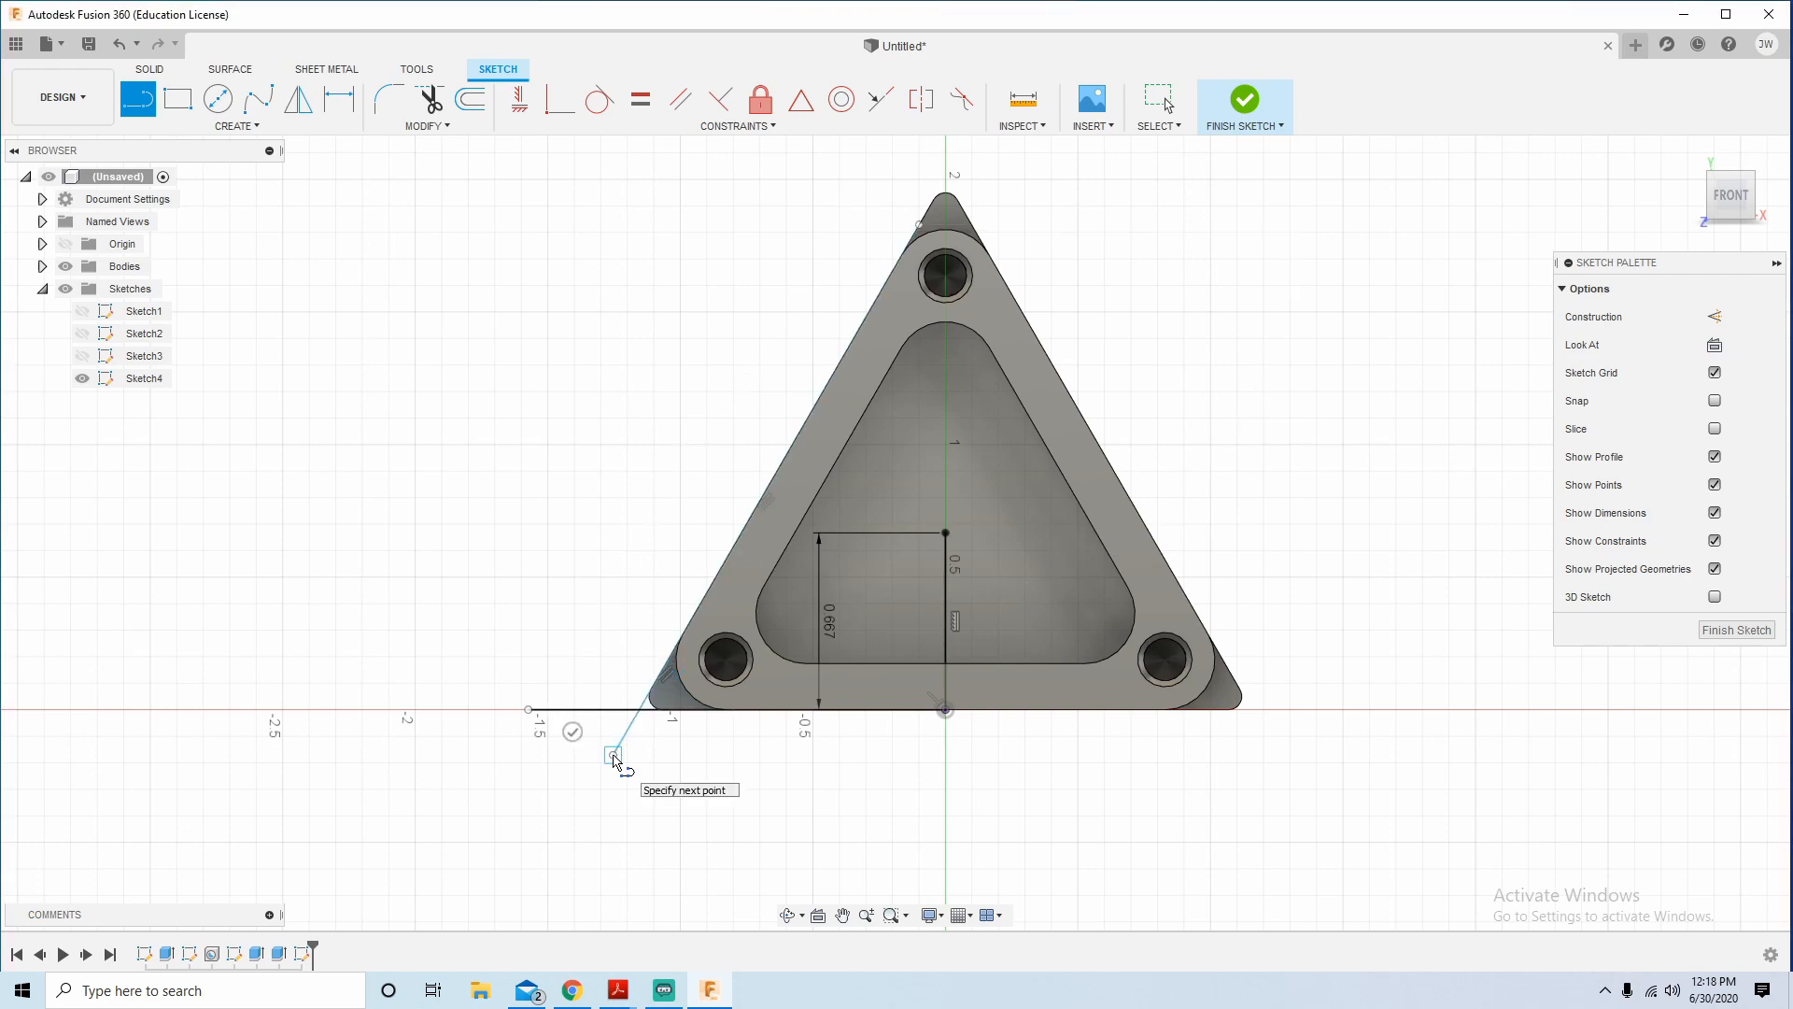
left_click(613, 757)
key("Escape")
Trim the overhanging ends of the base and slanted lines back to their intersection at the left corner.
key("t")
left_click(620, 714)
left_click(625, 740)
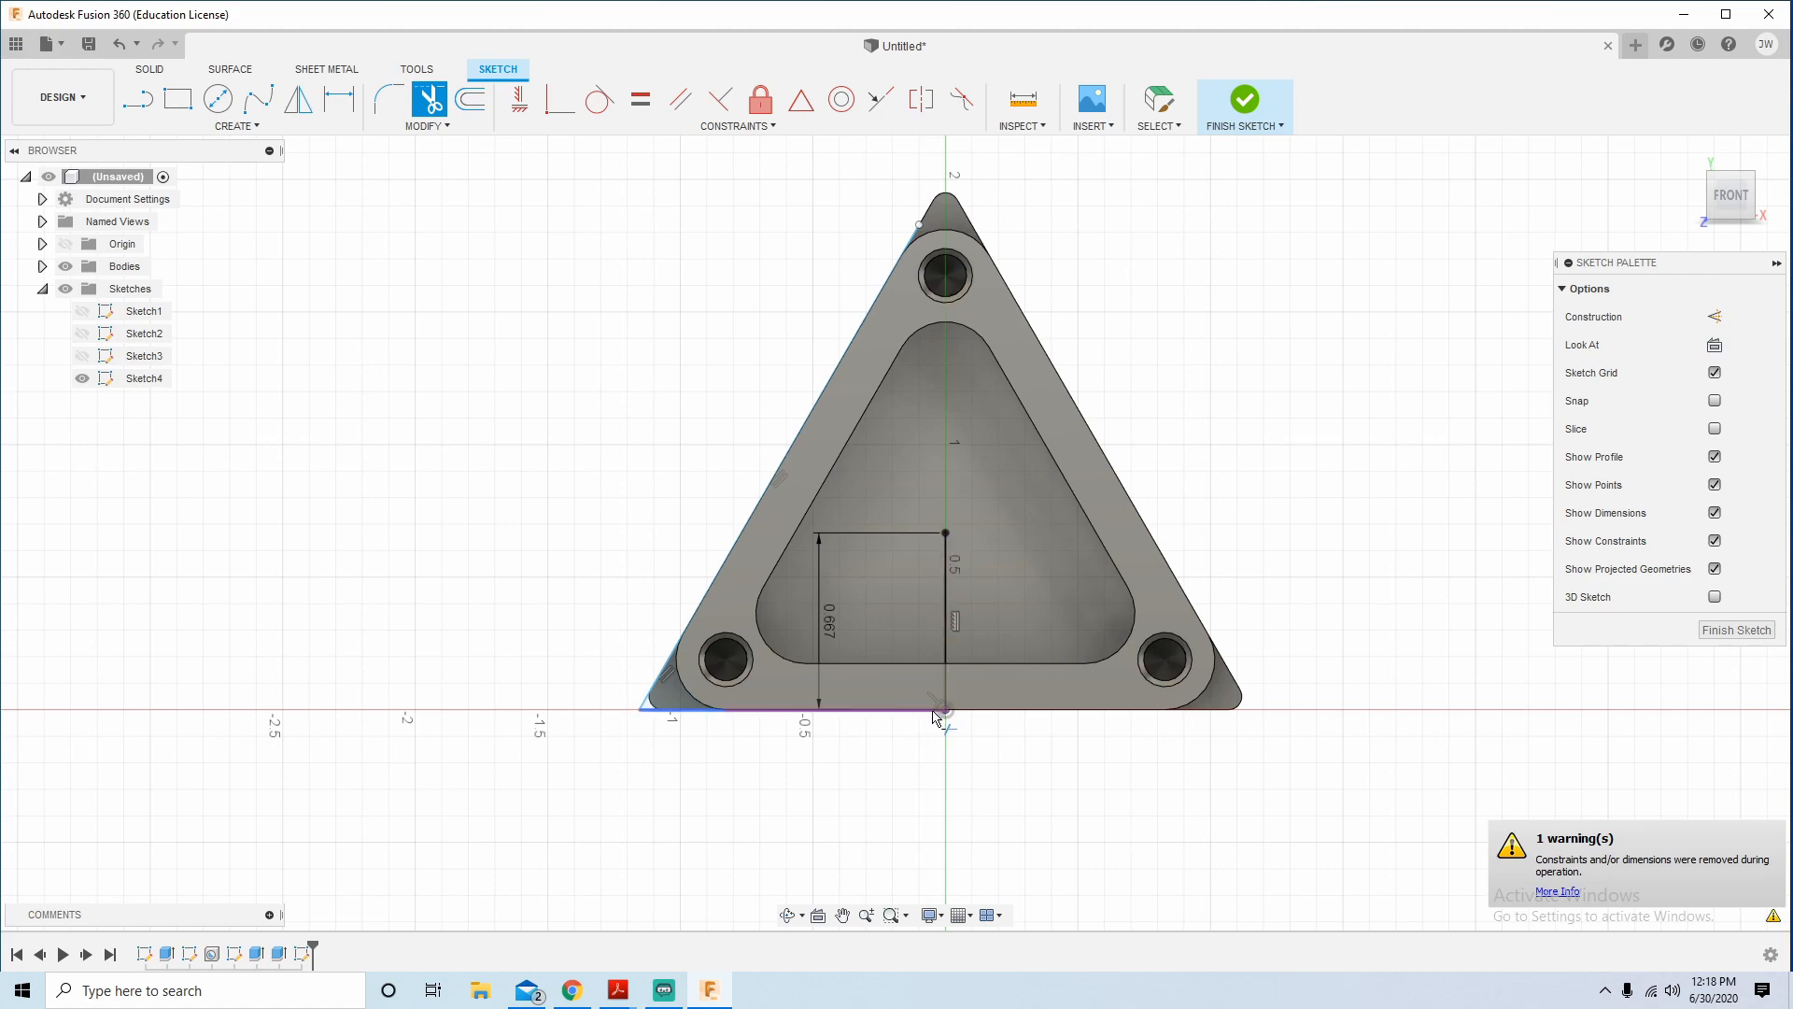
Draw a horizontal 2.222 in line to the right from the upper end of the 0.667 in line.
scroll(482, 612, "down", 2)
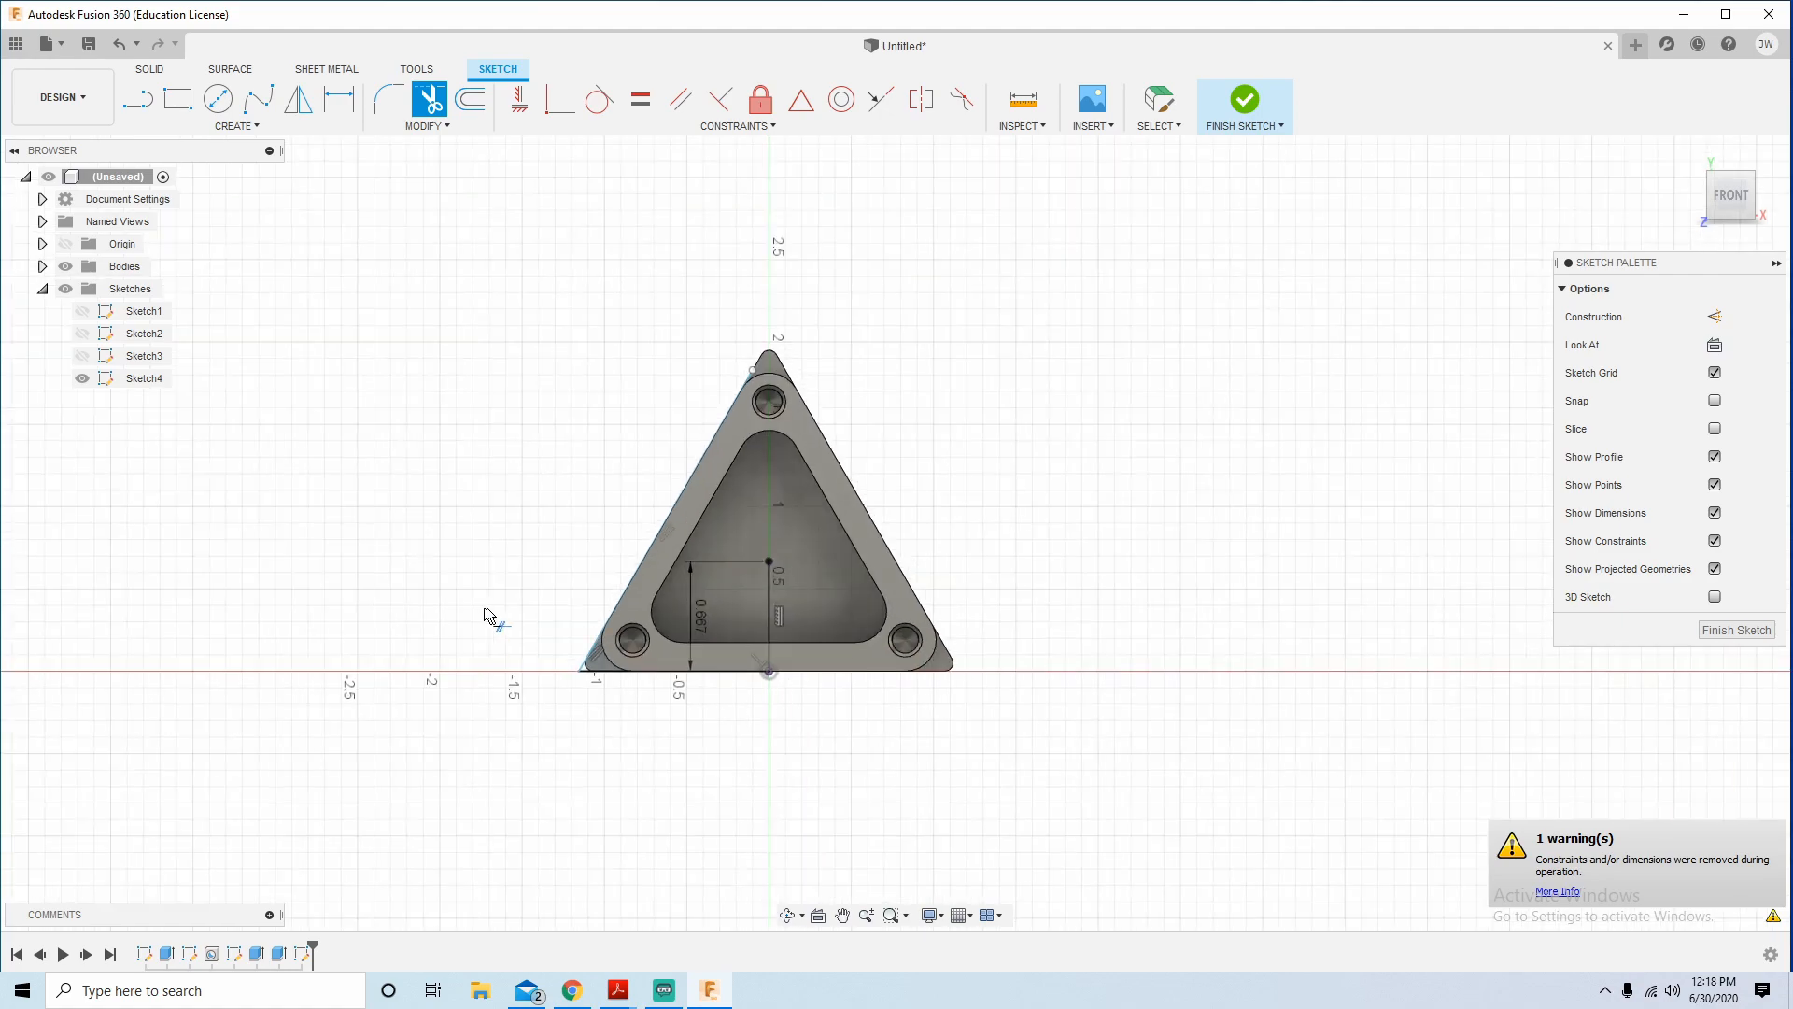
key("l")
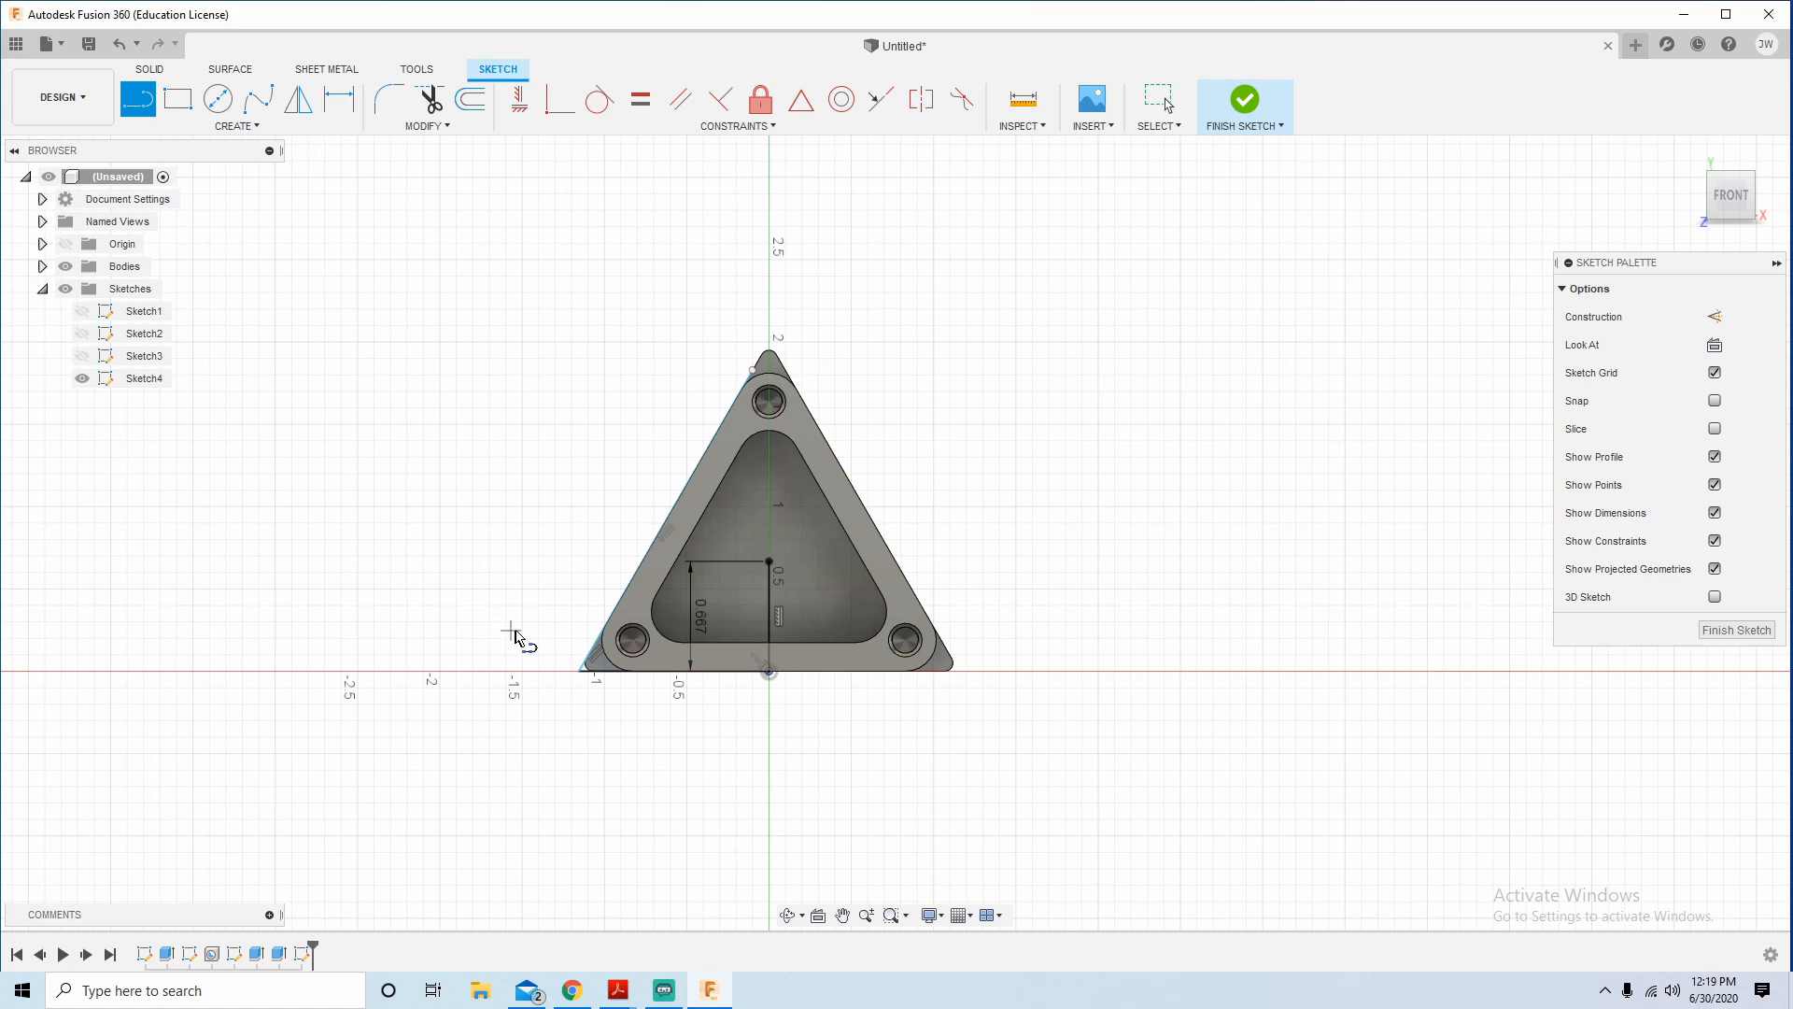
left_click(769, 561)
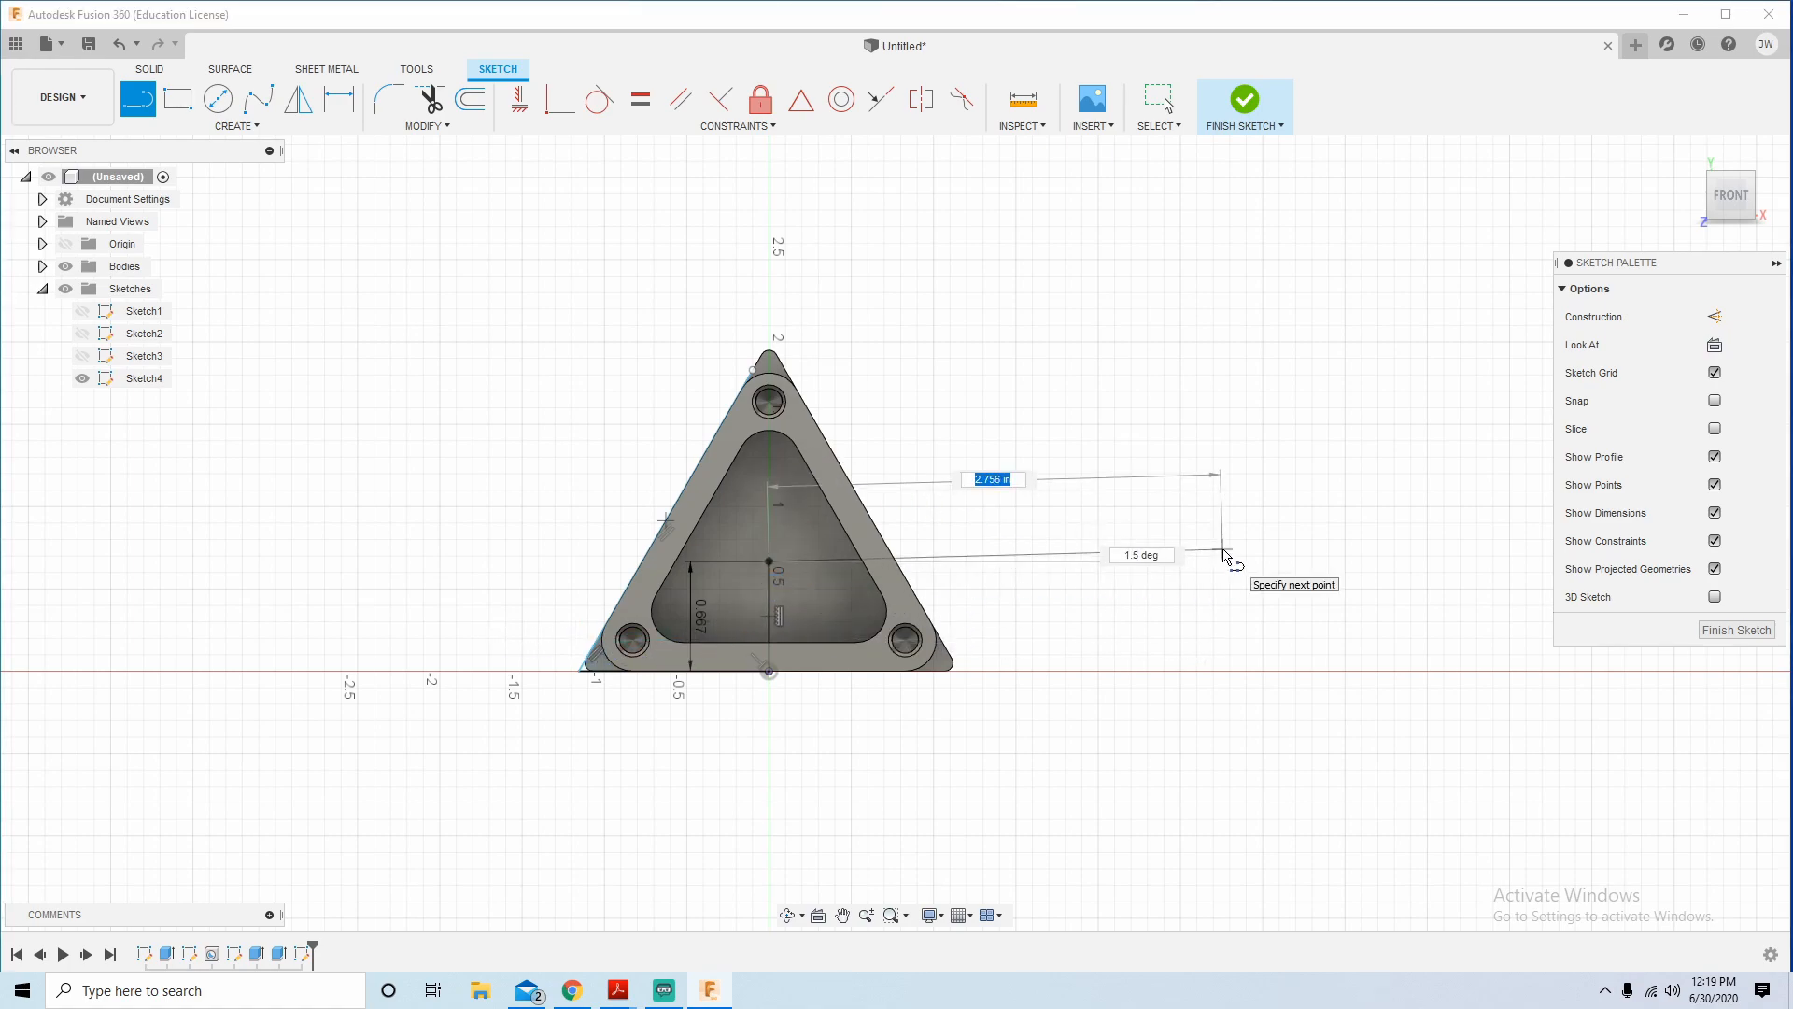
type("2.2")
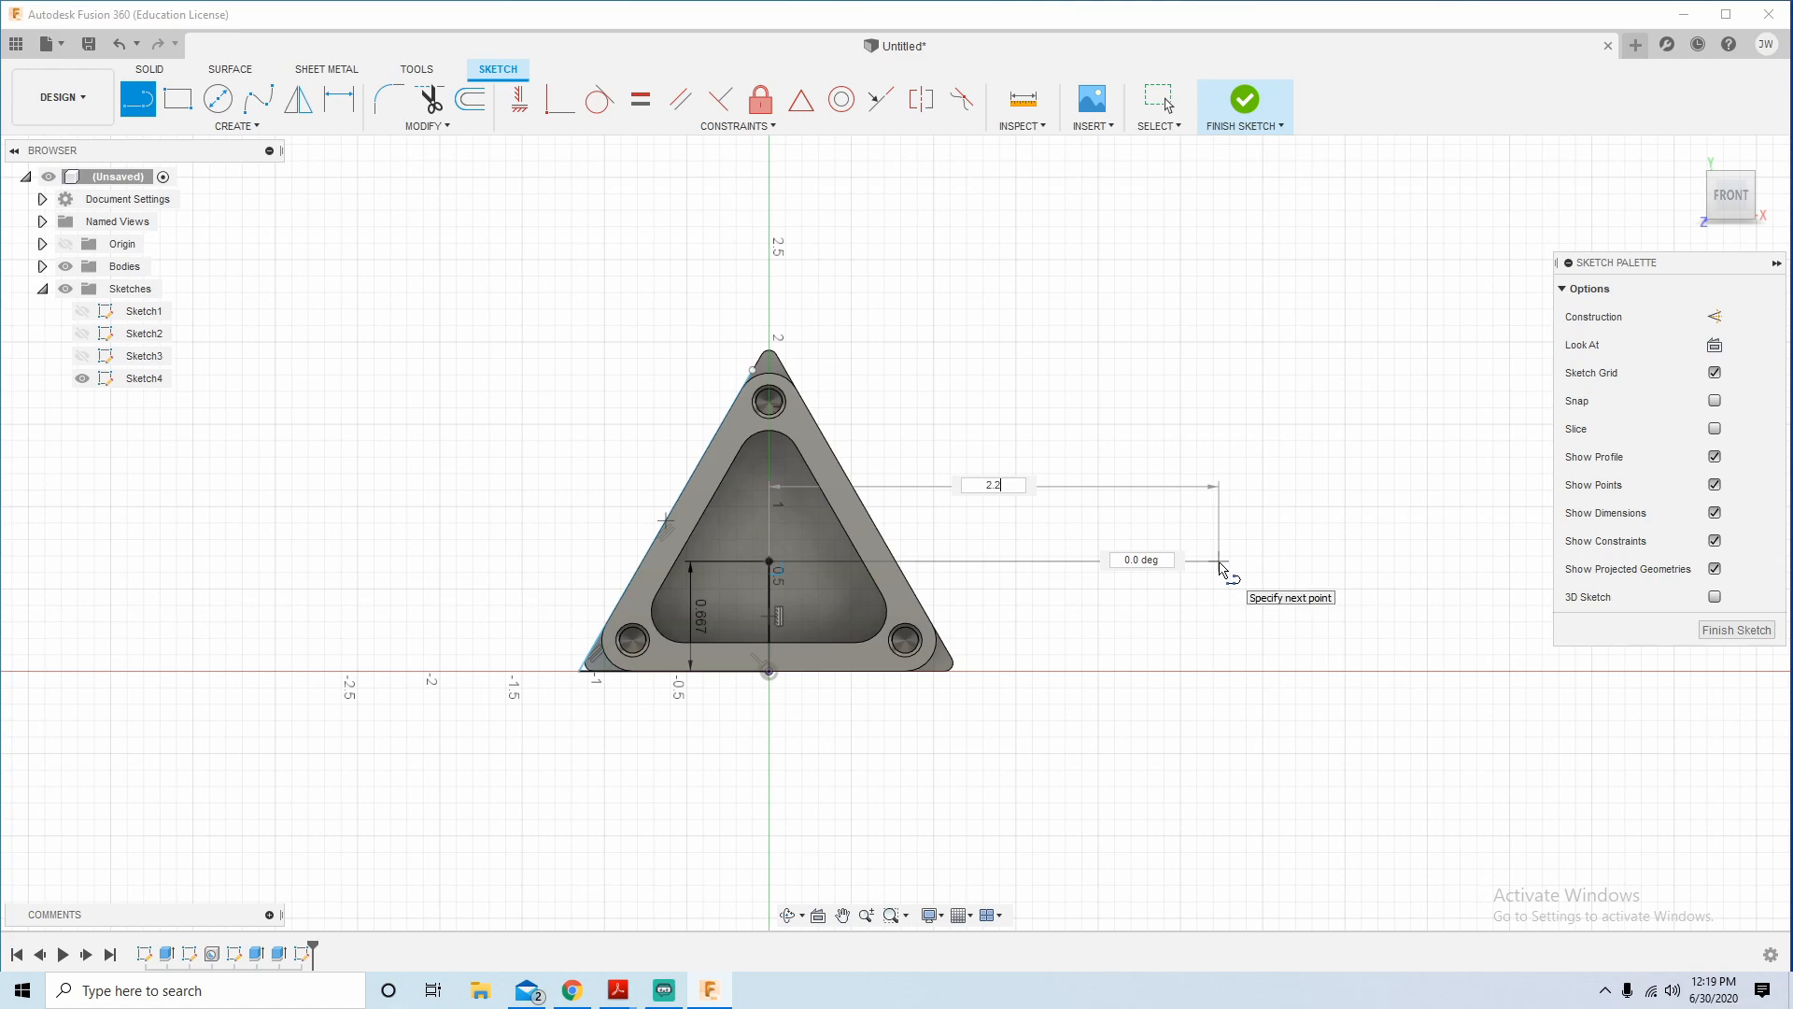
type("22")
key("Return")
key("Escape")
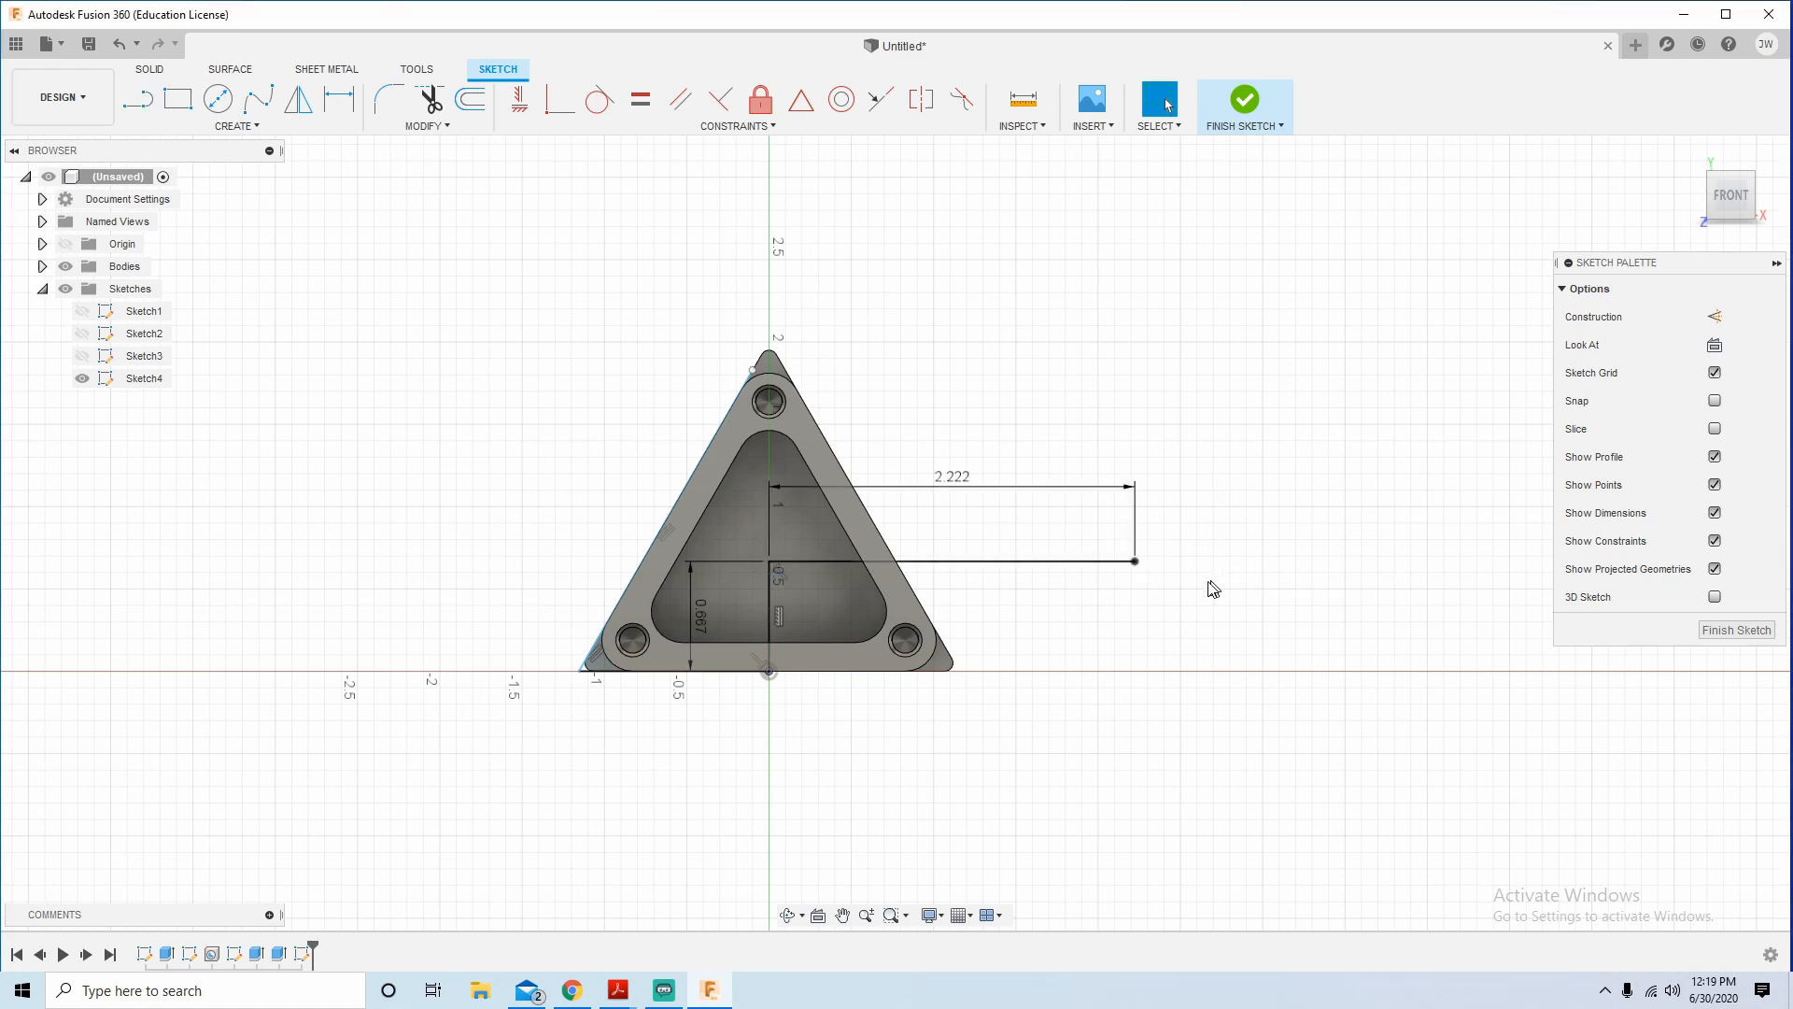
Draw a vertical 1.949 in line upward from the origin to the triangle's apex.
key("l")
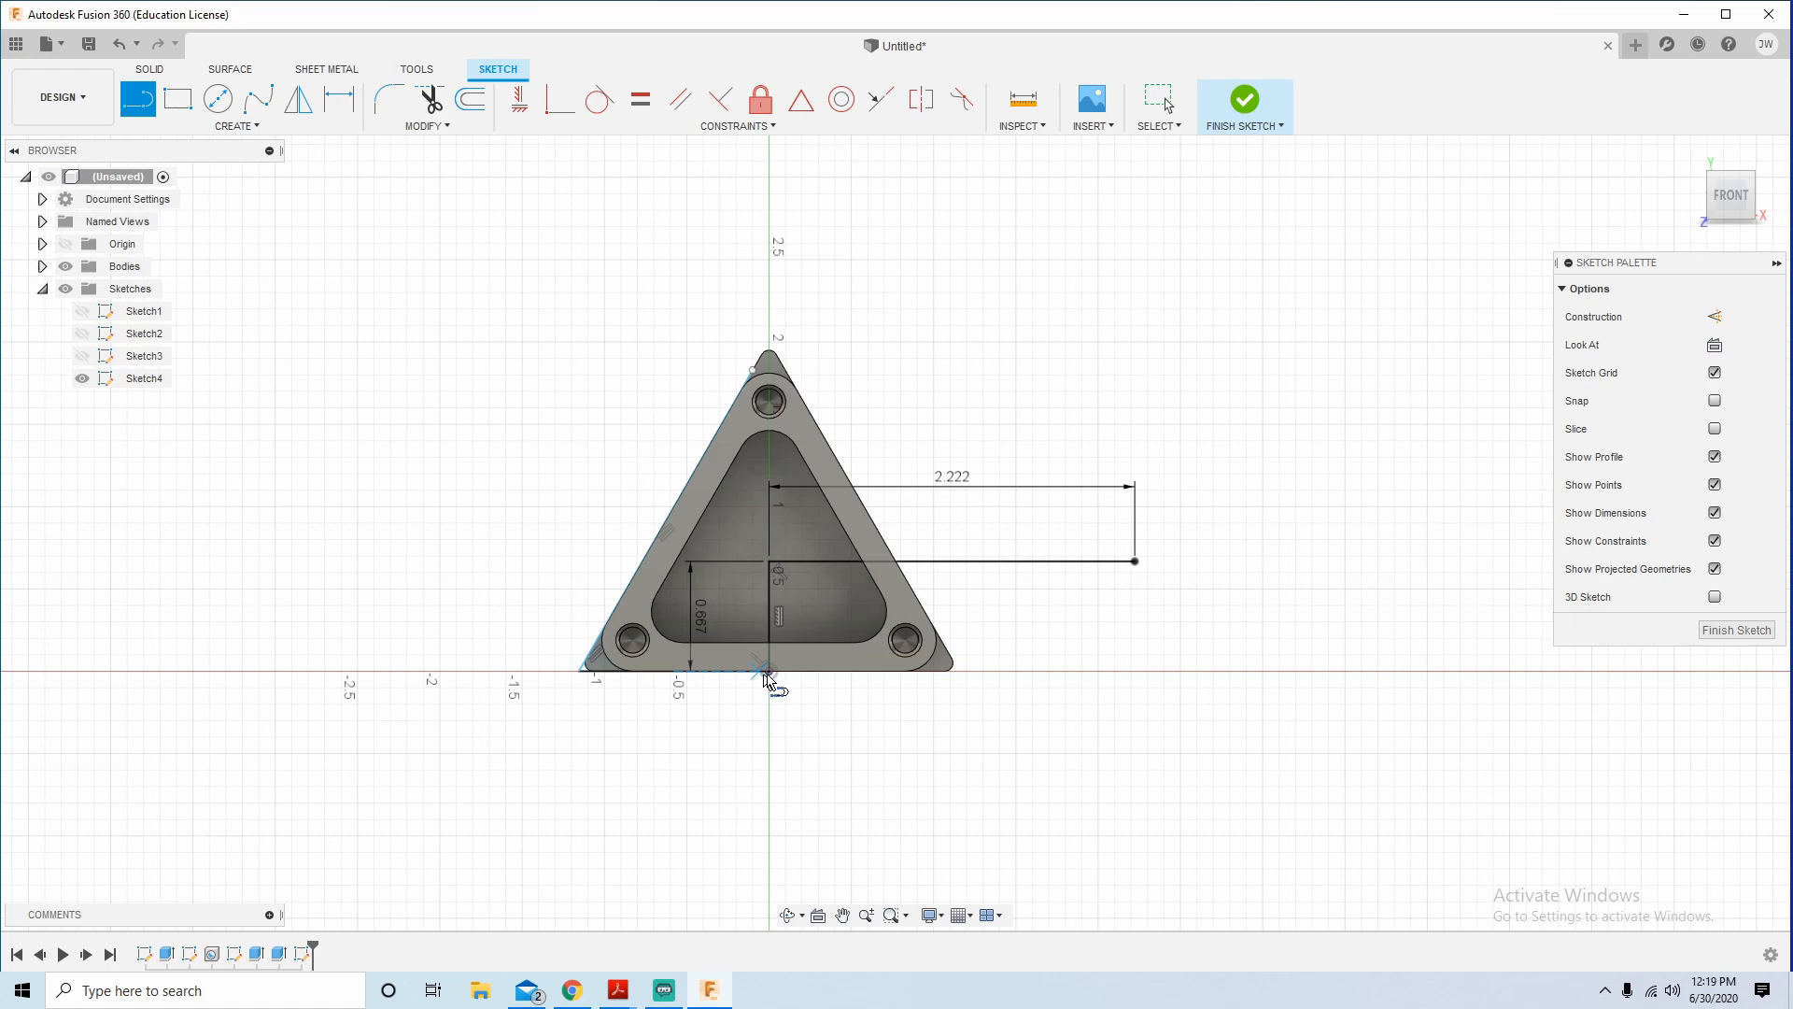
left_click(768, 670)
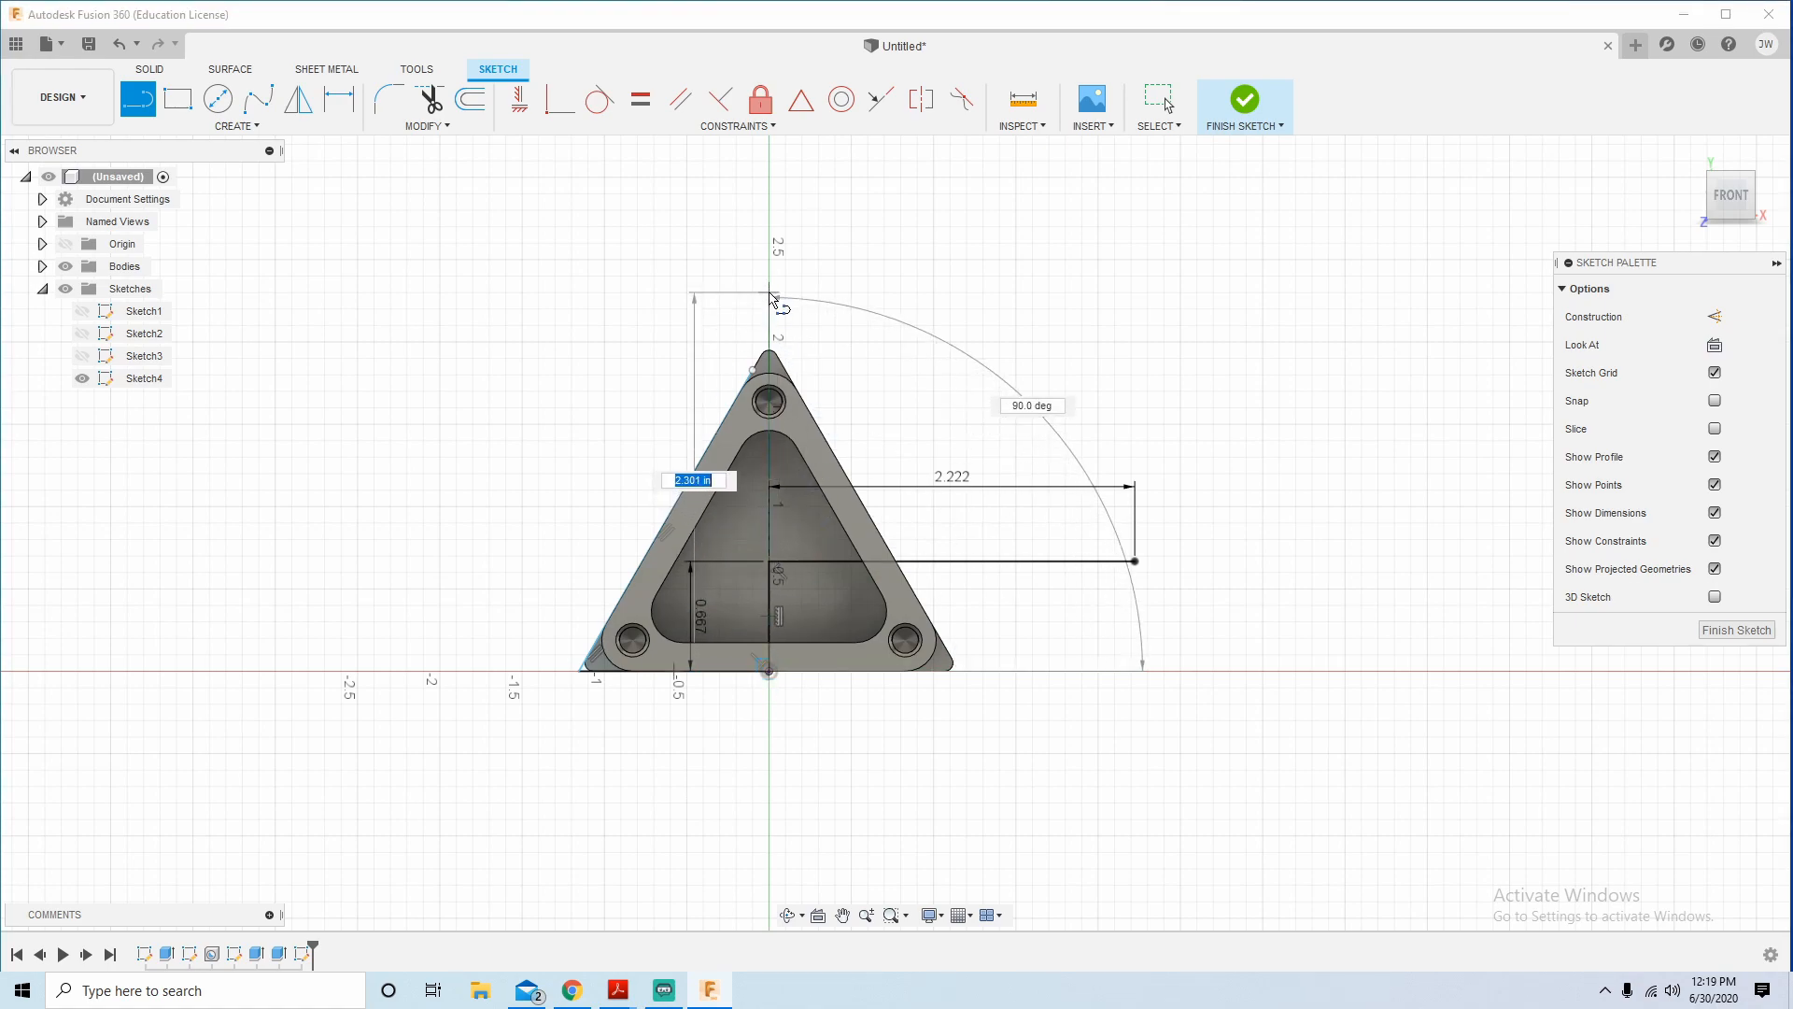
type("1.949")
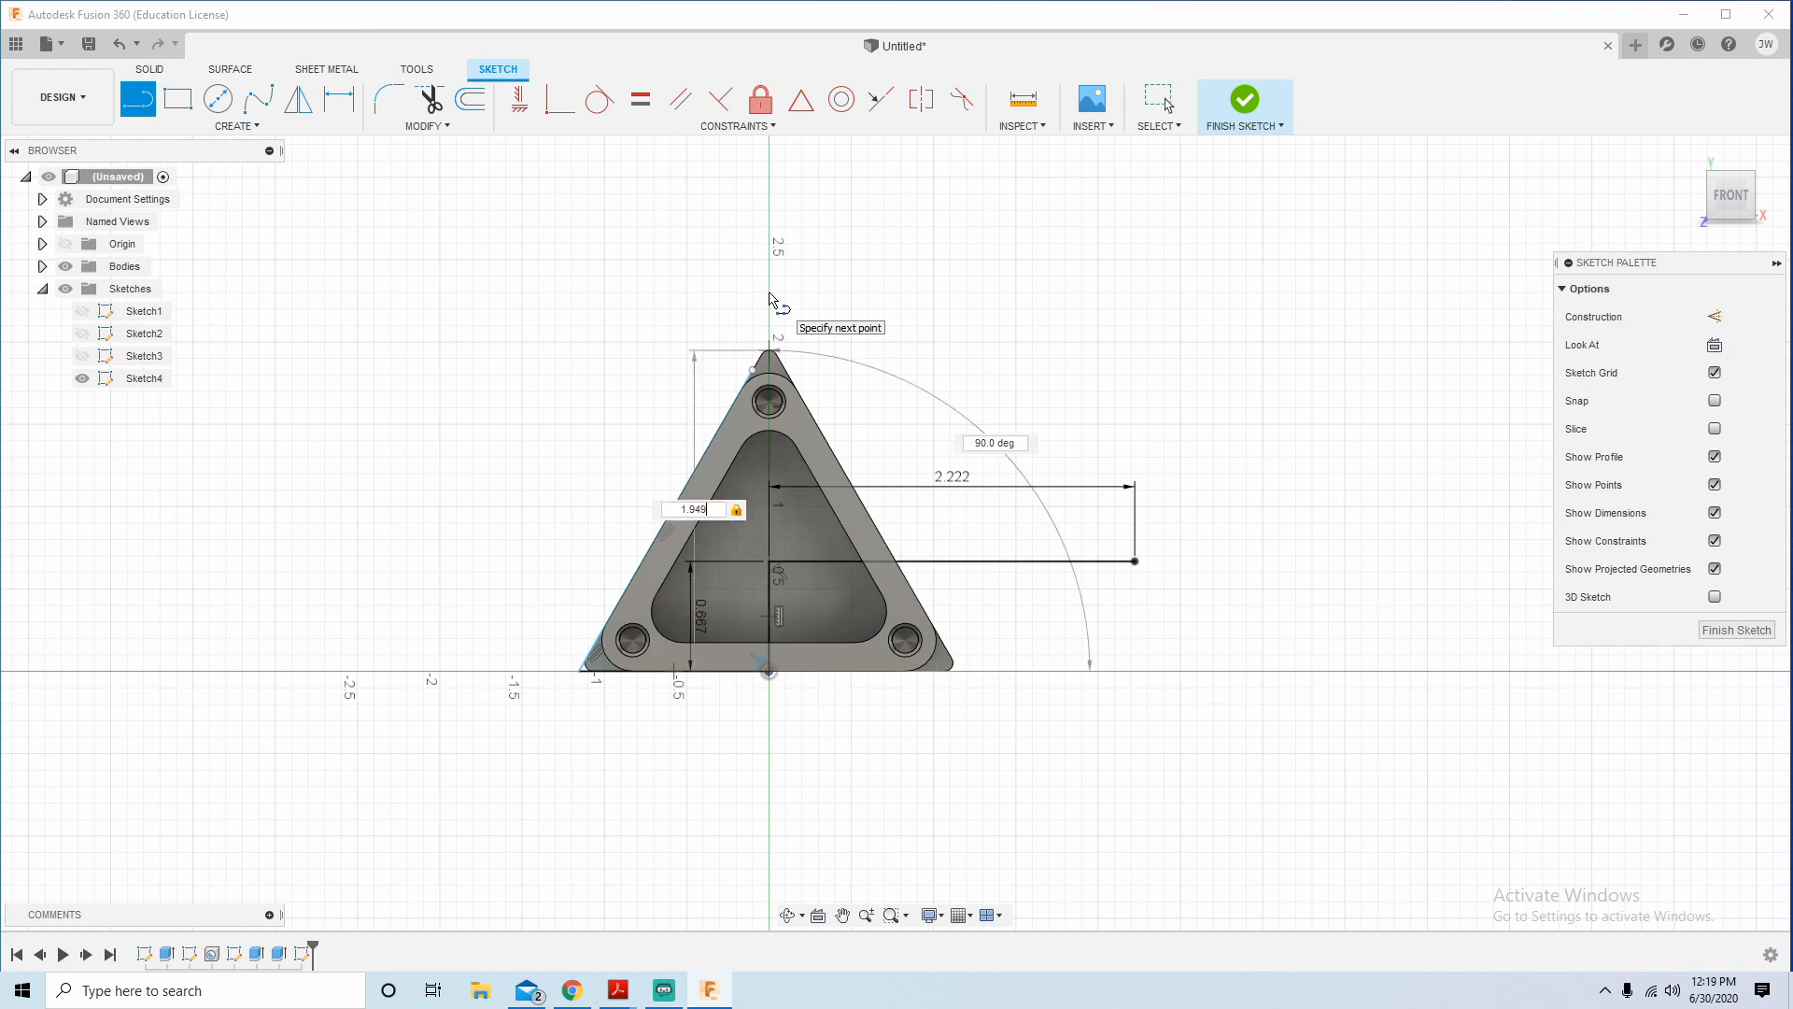
key("Return")
key("Escape")
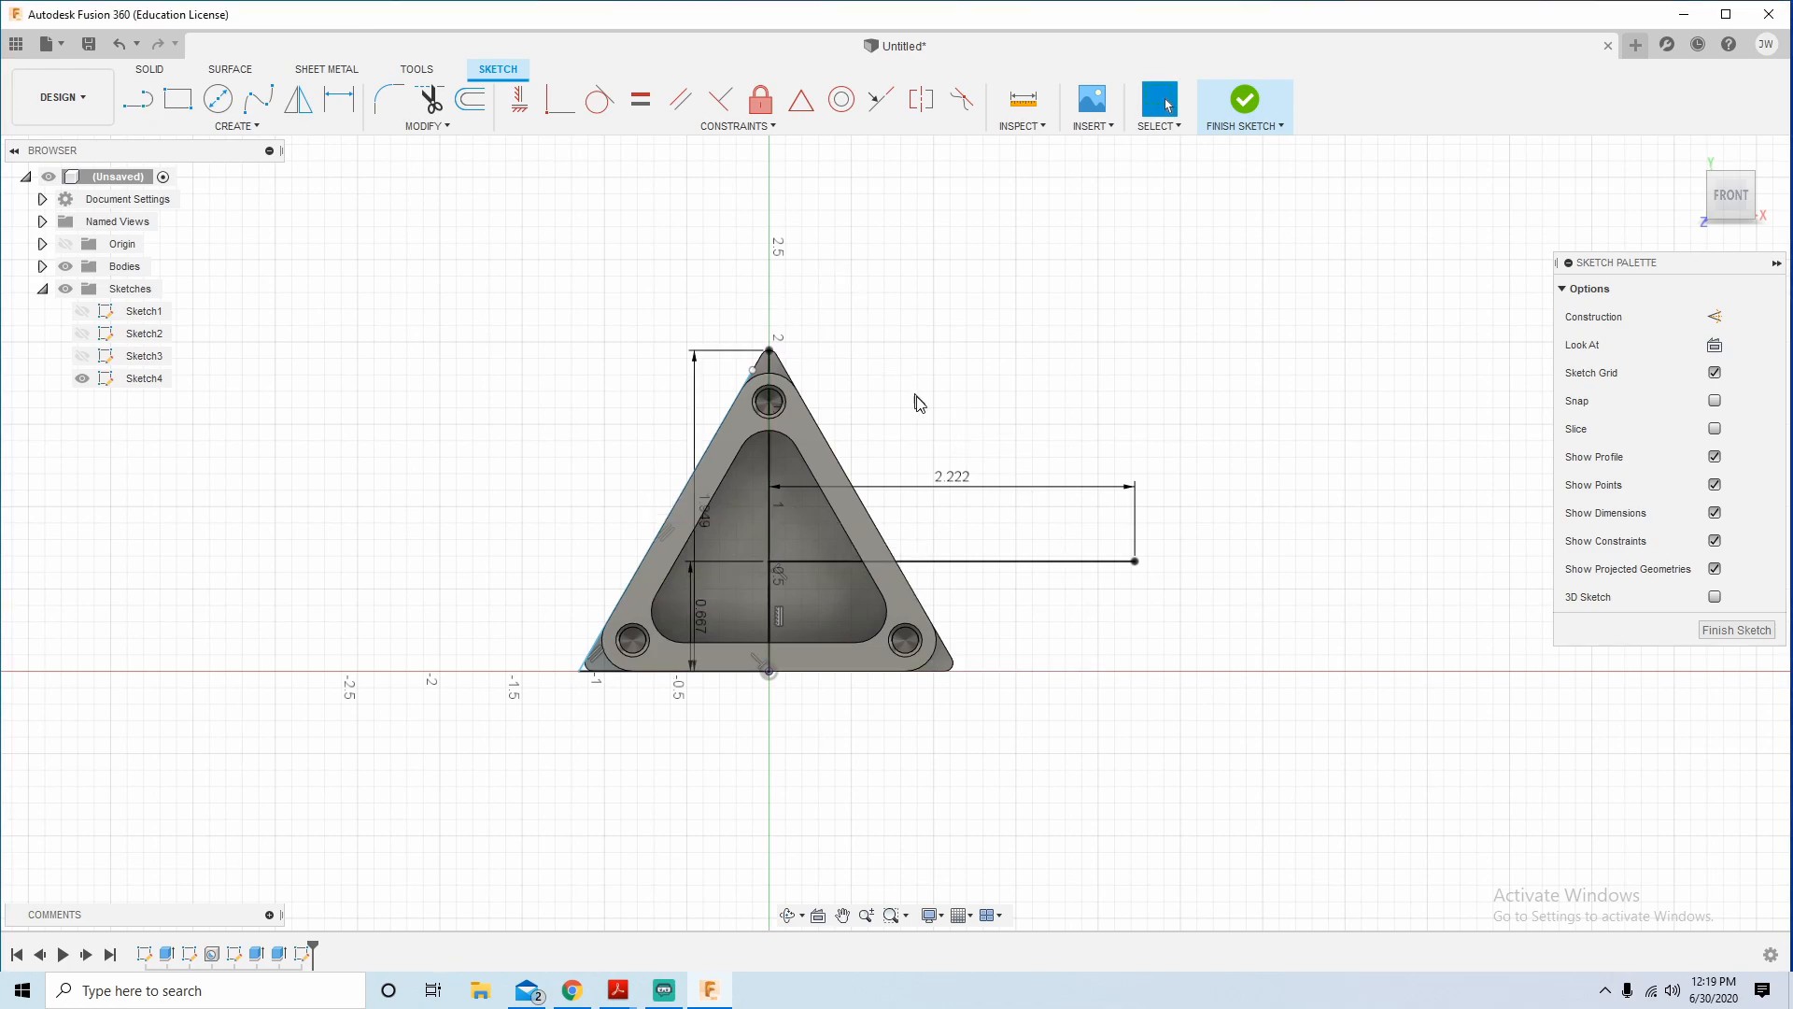
Draw a 4 in diameter circle centred level with the triangle's apex, directly above the outer end of the 2.222 in line.
key("l")
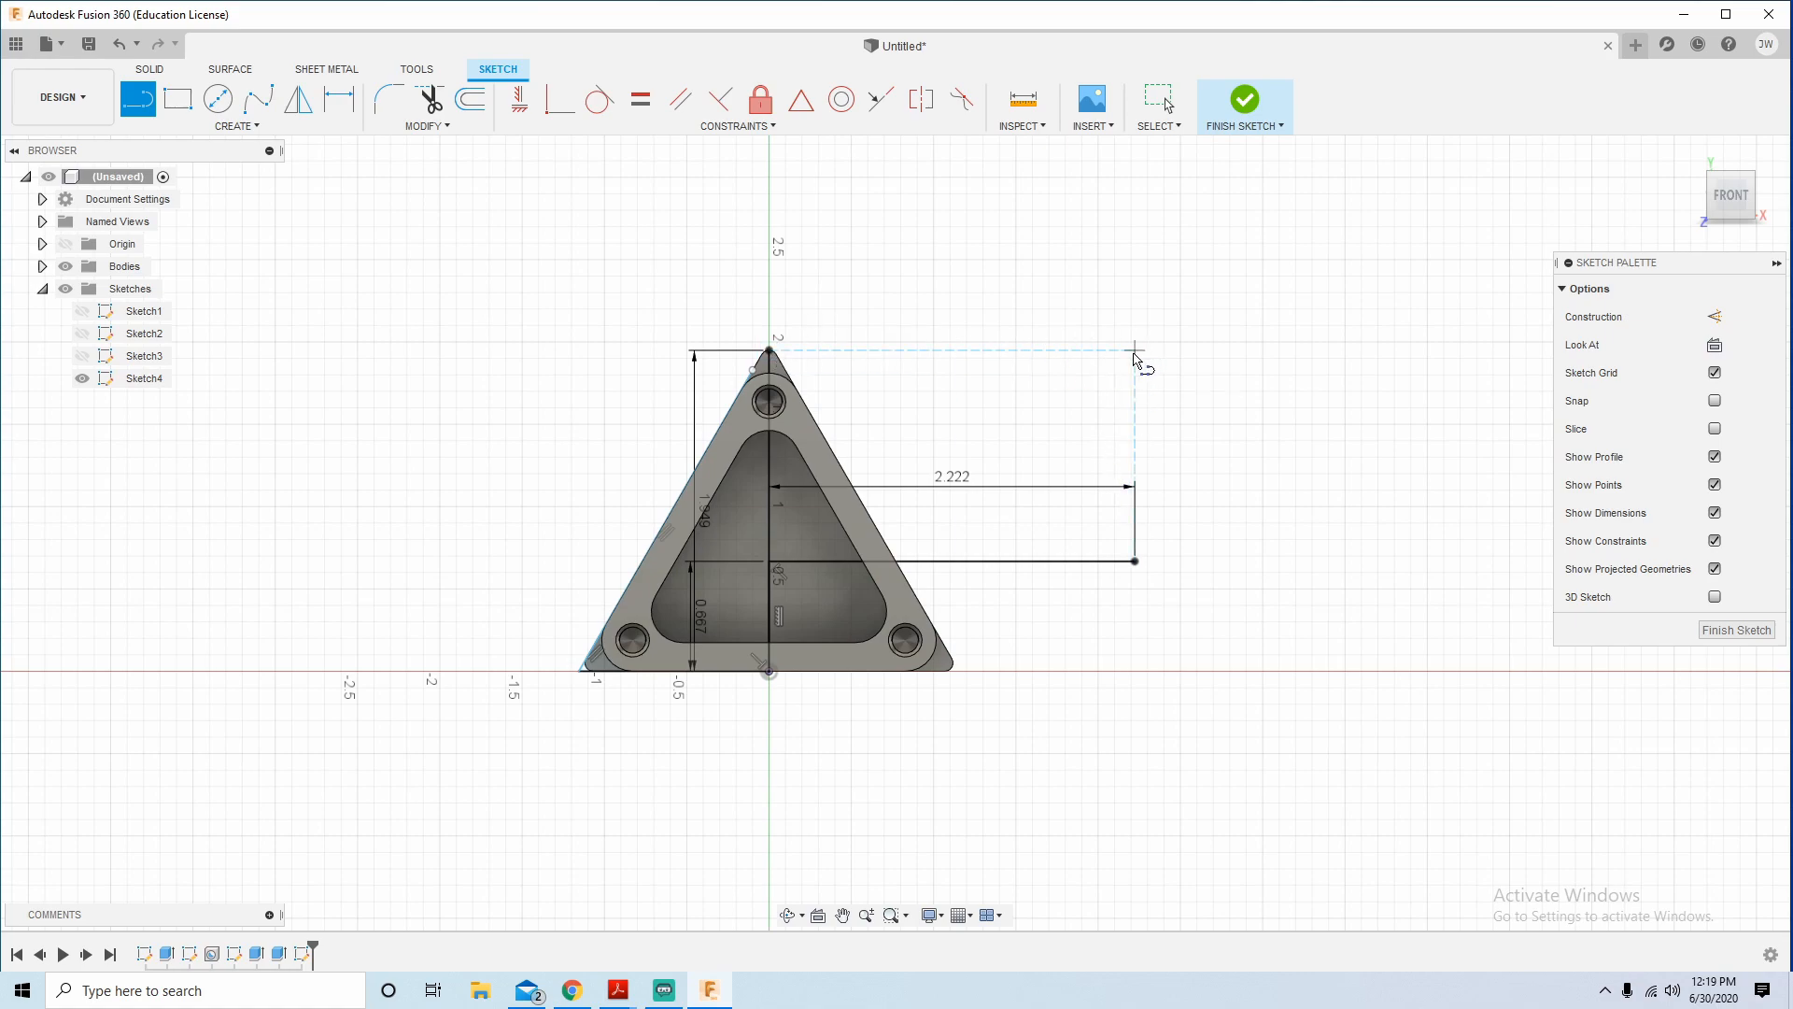
key("c")
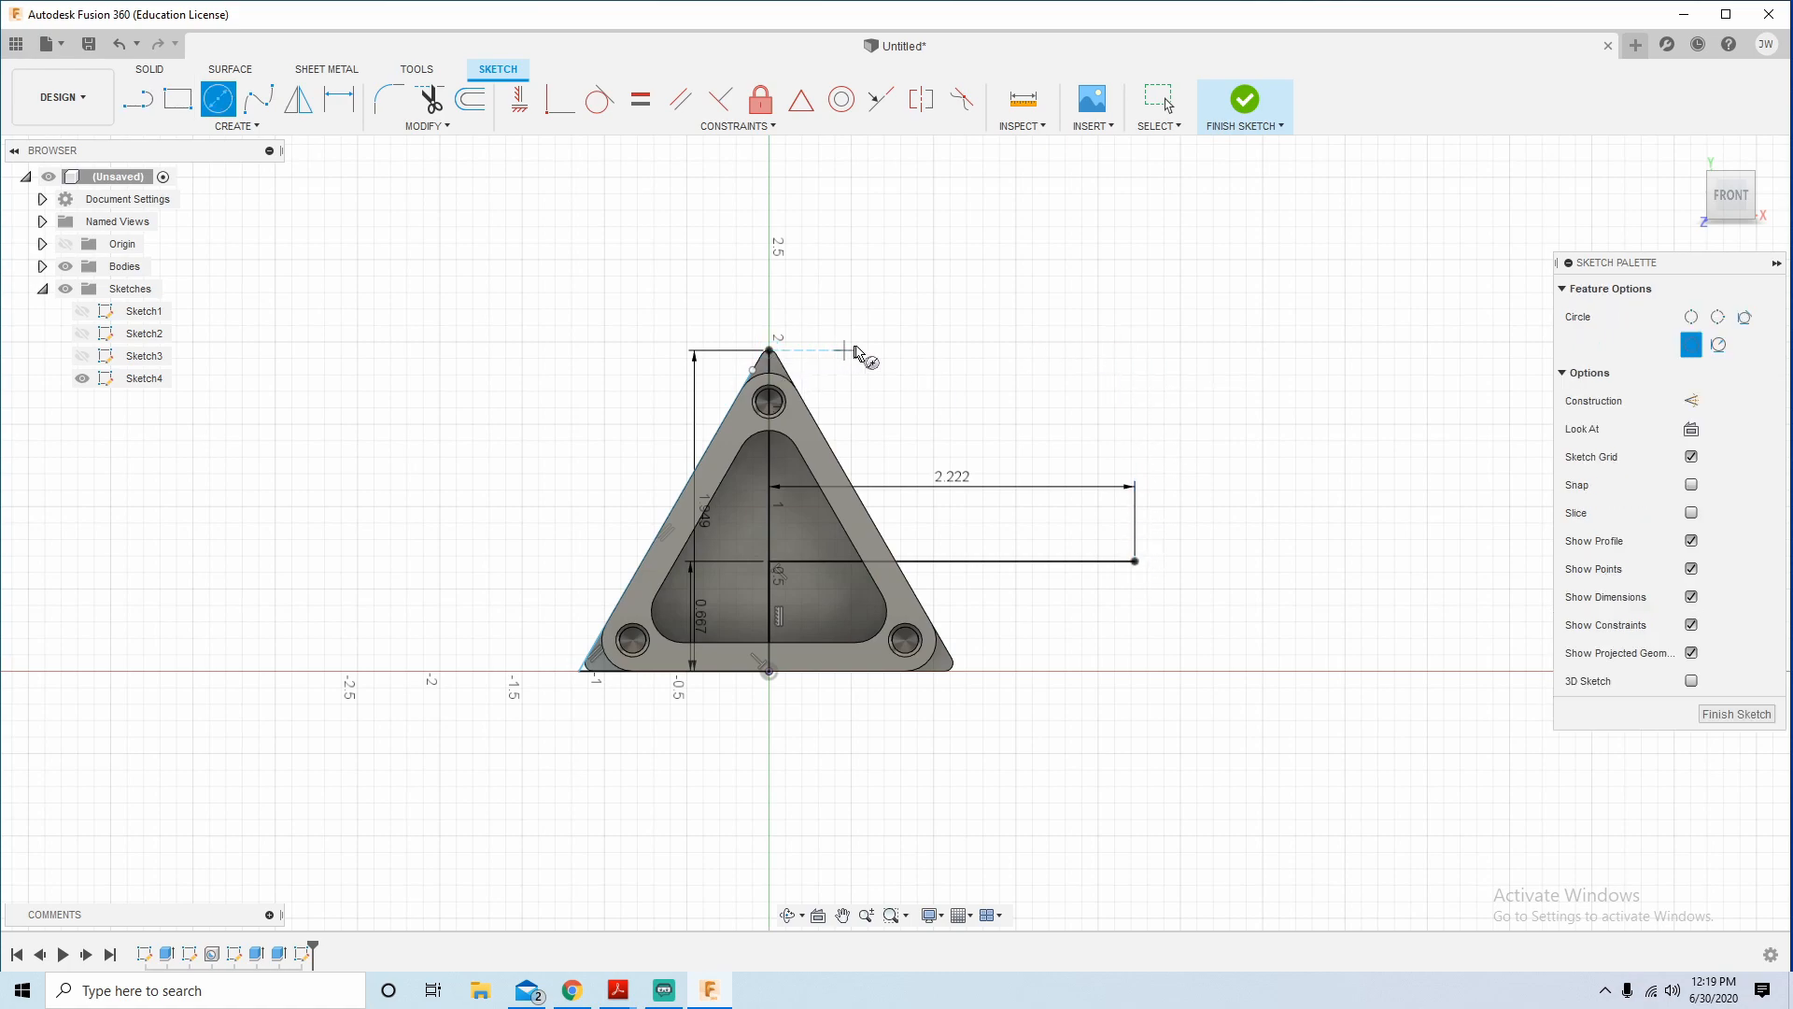
left_click(1135, 350)
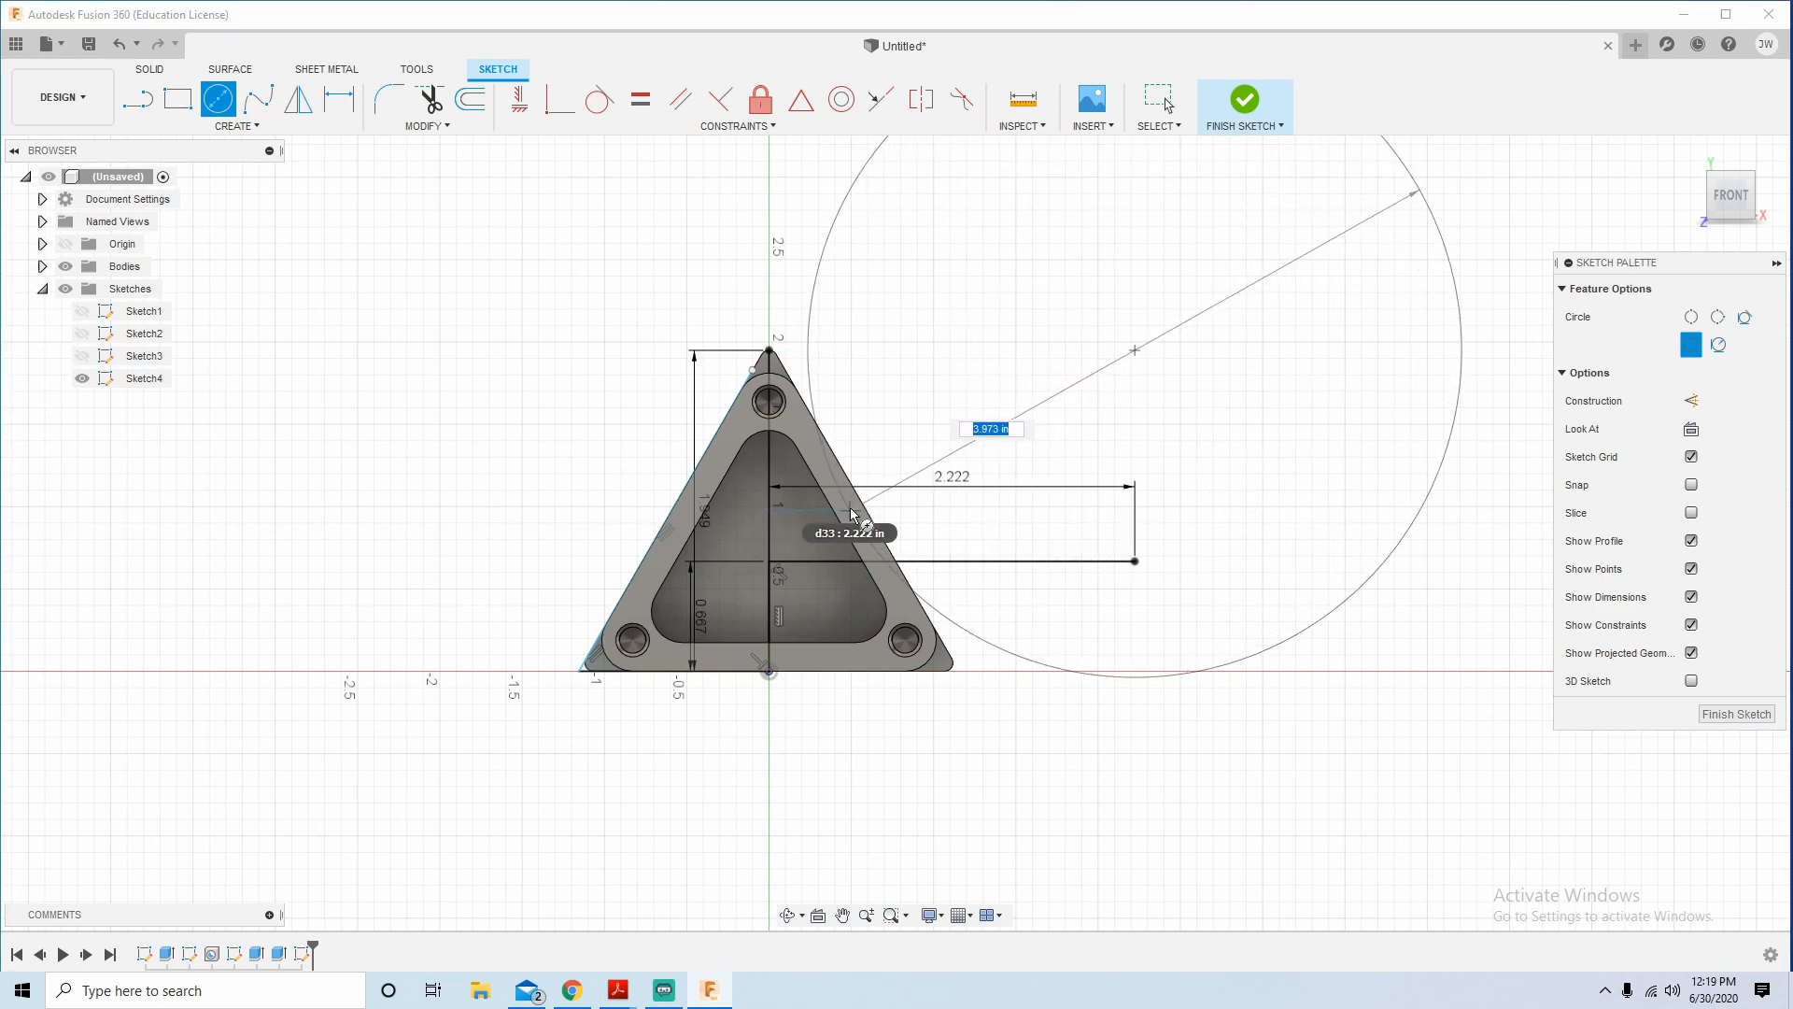
type("2")
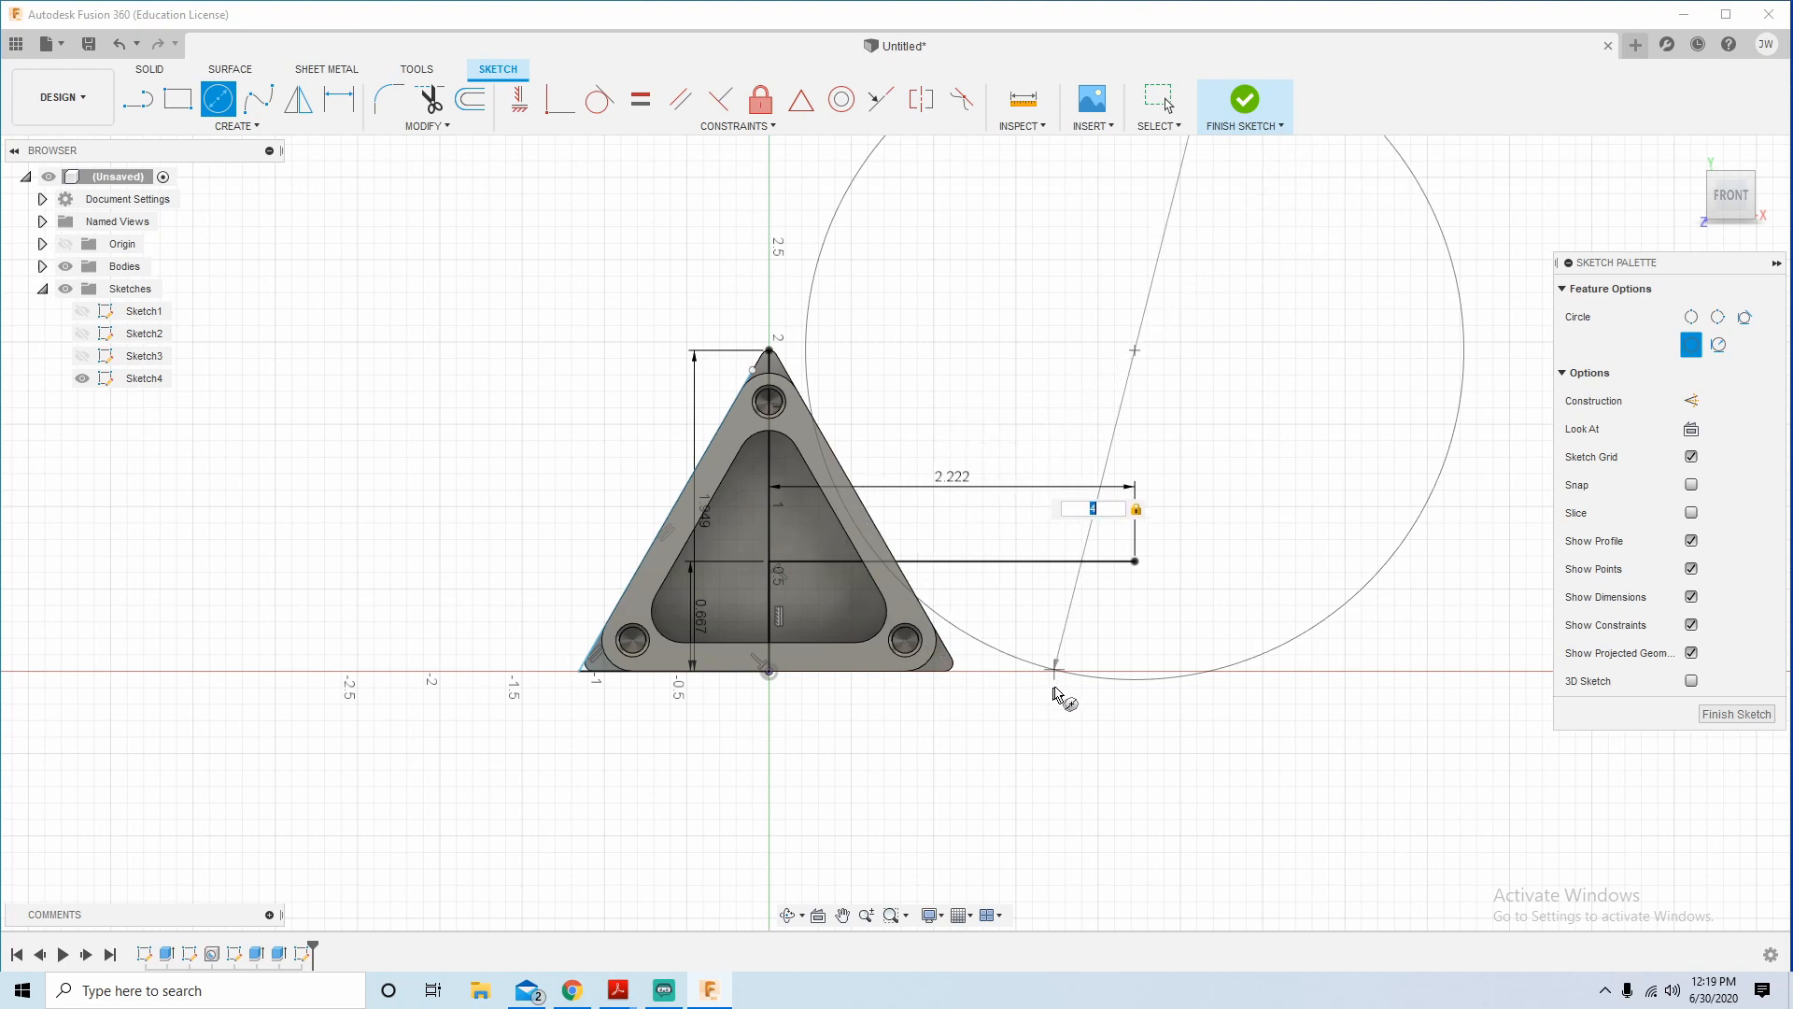
key("Return")
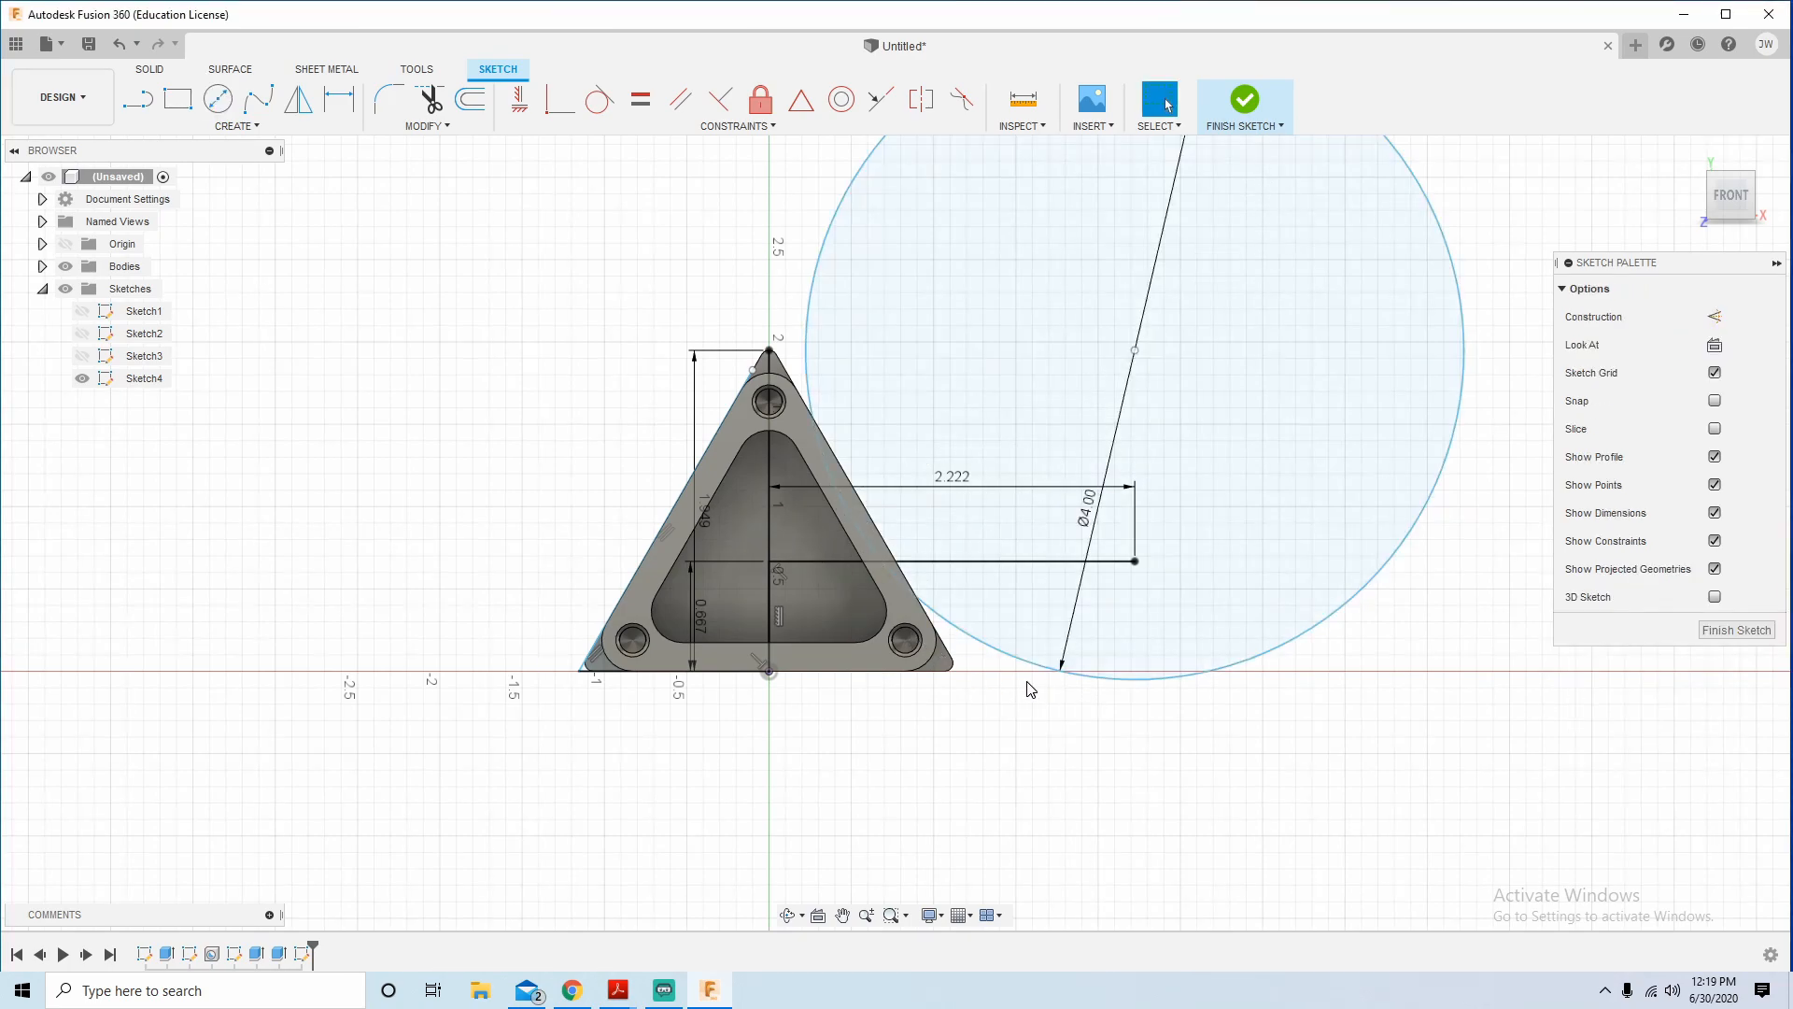
Circular-pattern the 4 in circle into 3 full-circle copies about the upper end of the 0.667 in line.
scroll(837, 607, "down", 3)
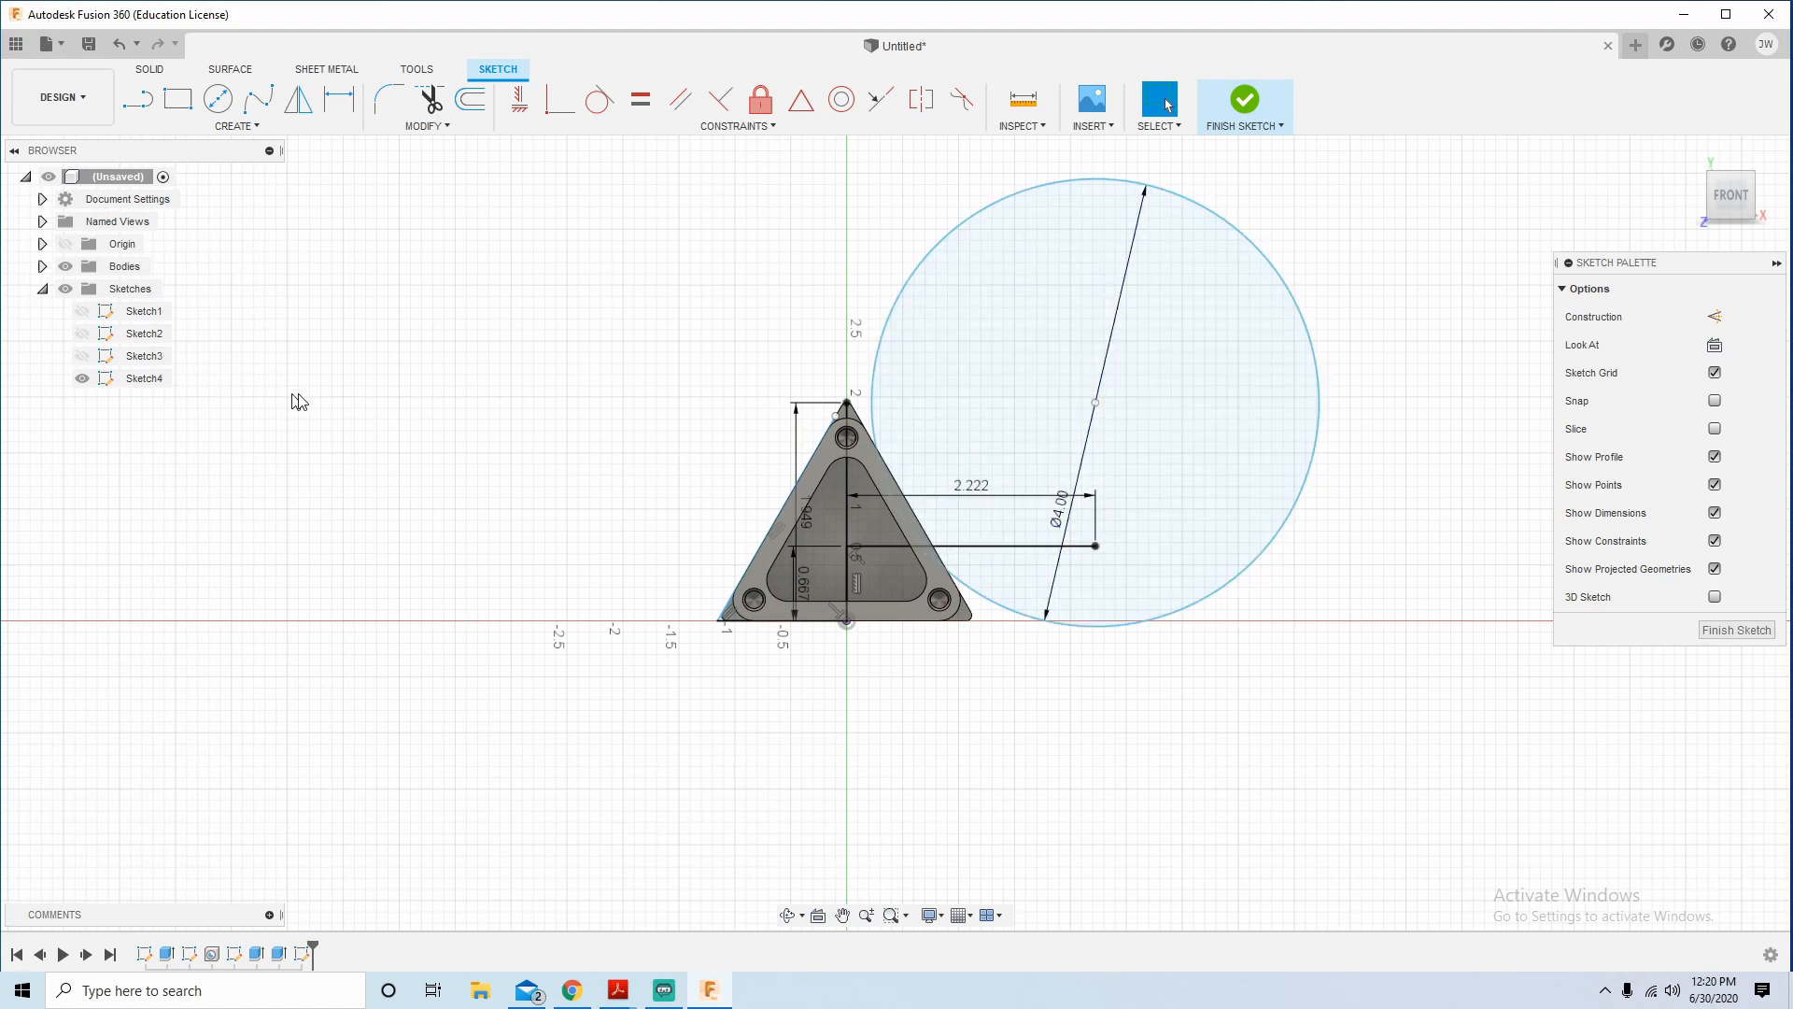
left_click(238, 125)
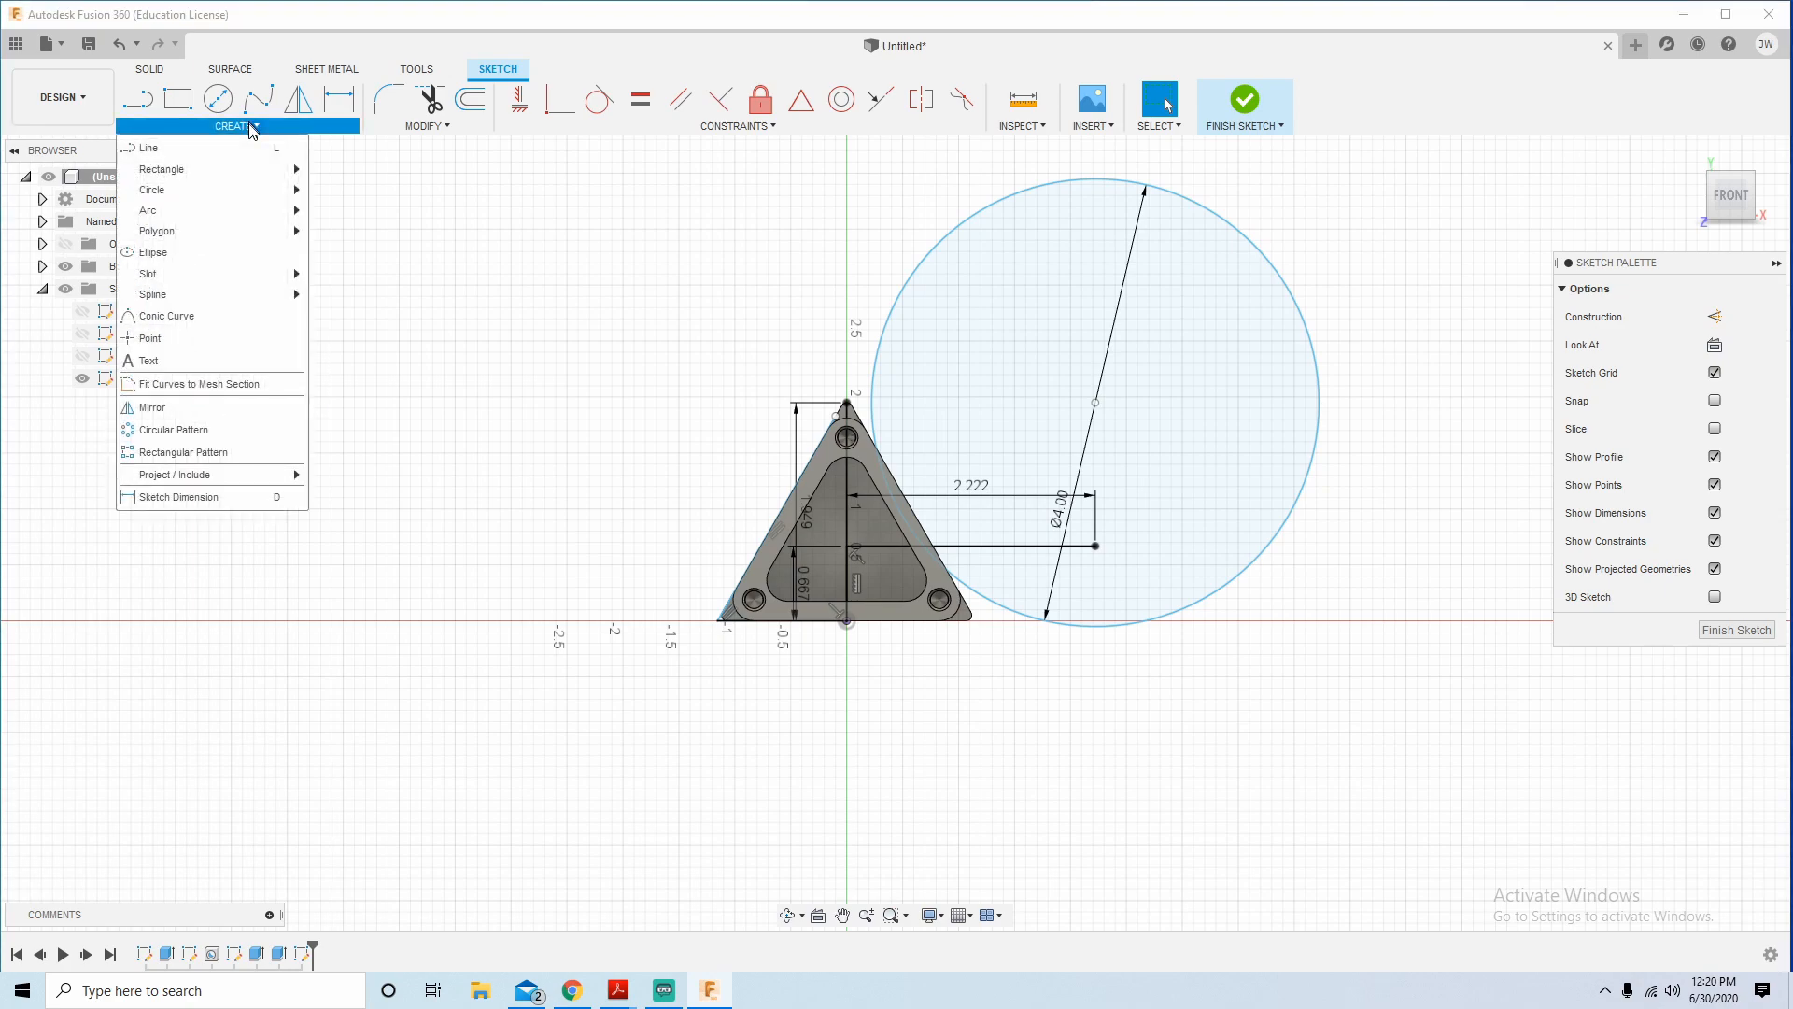
mouse_move(196, 205)
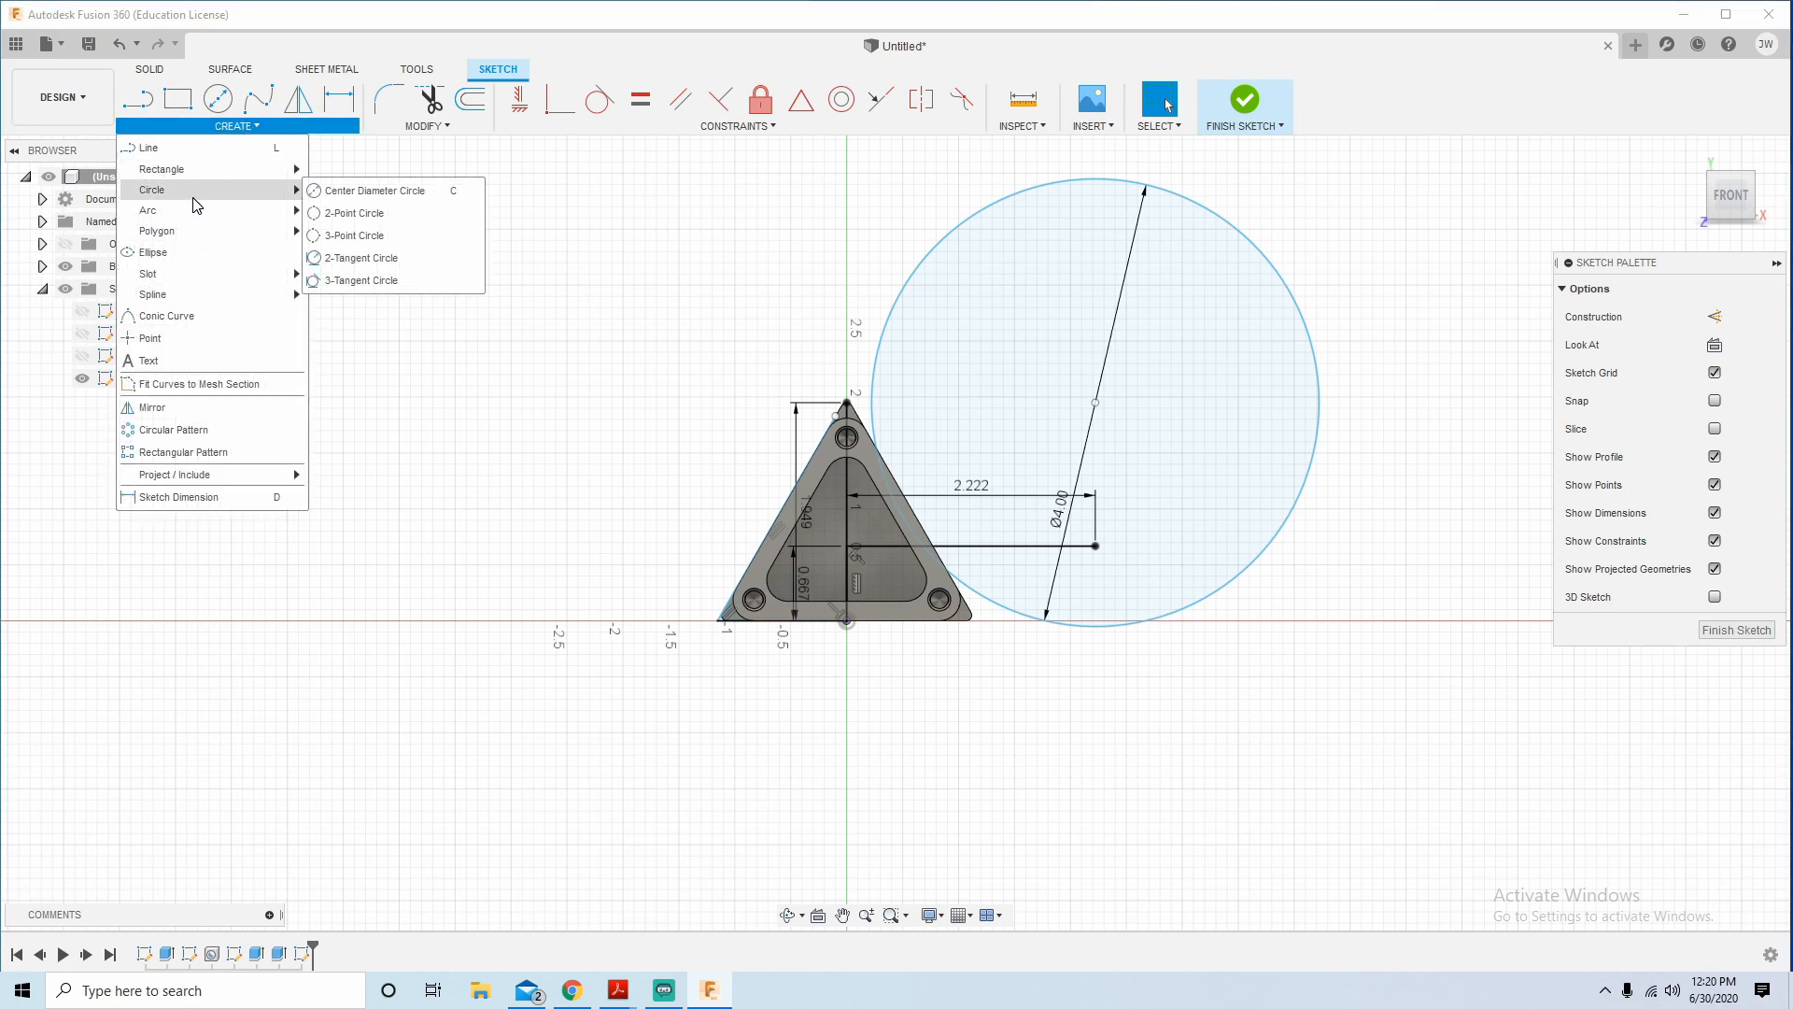
left_click(193, 436)
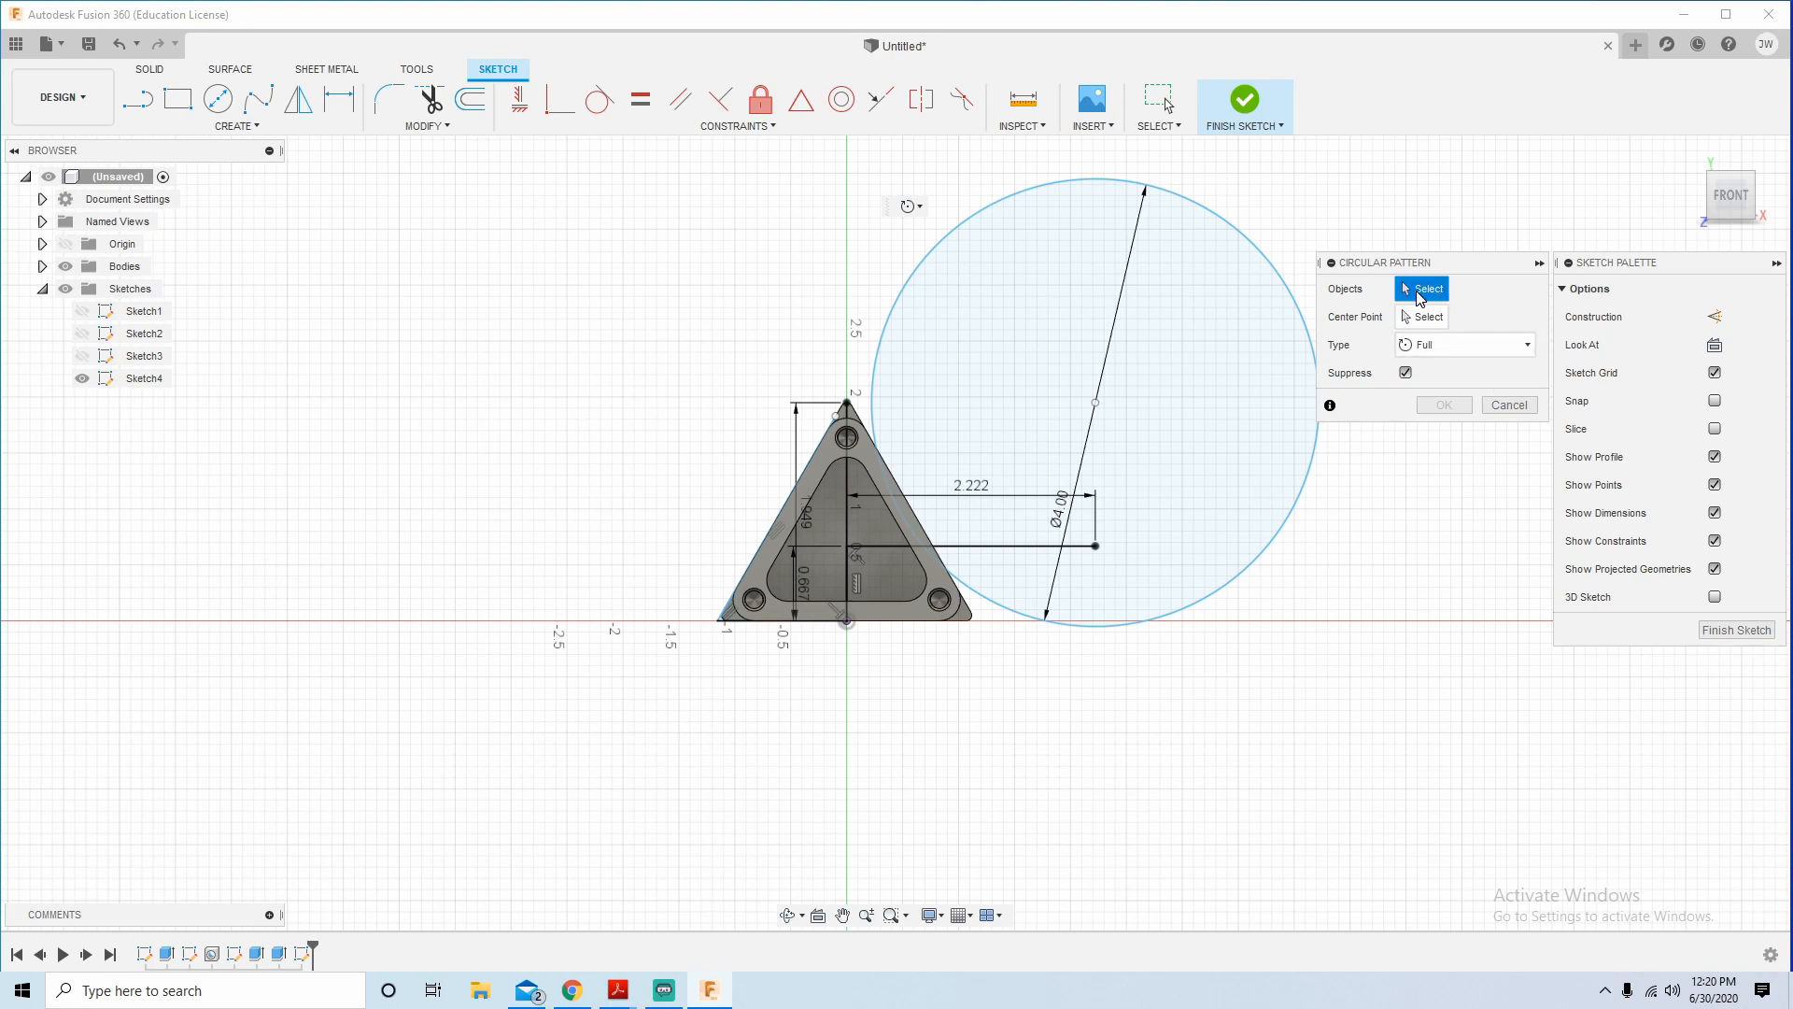
left_click(1028, 195)
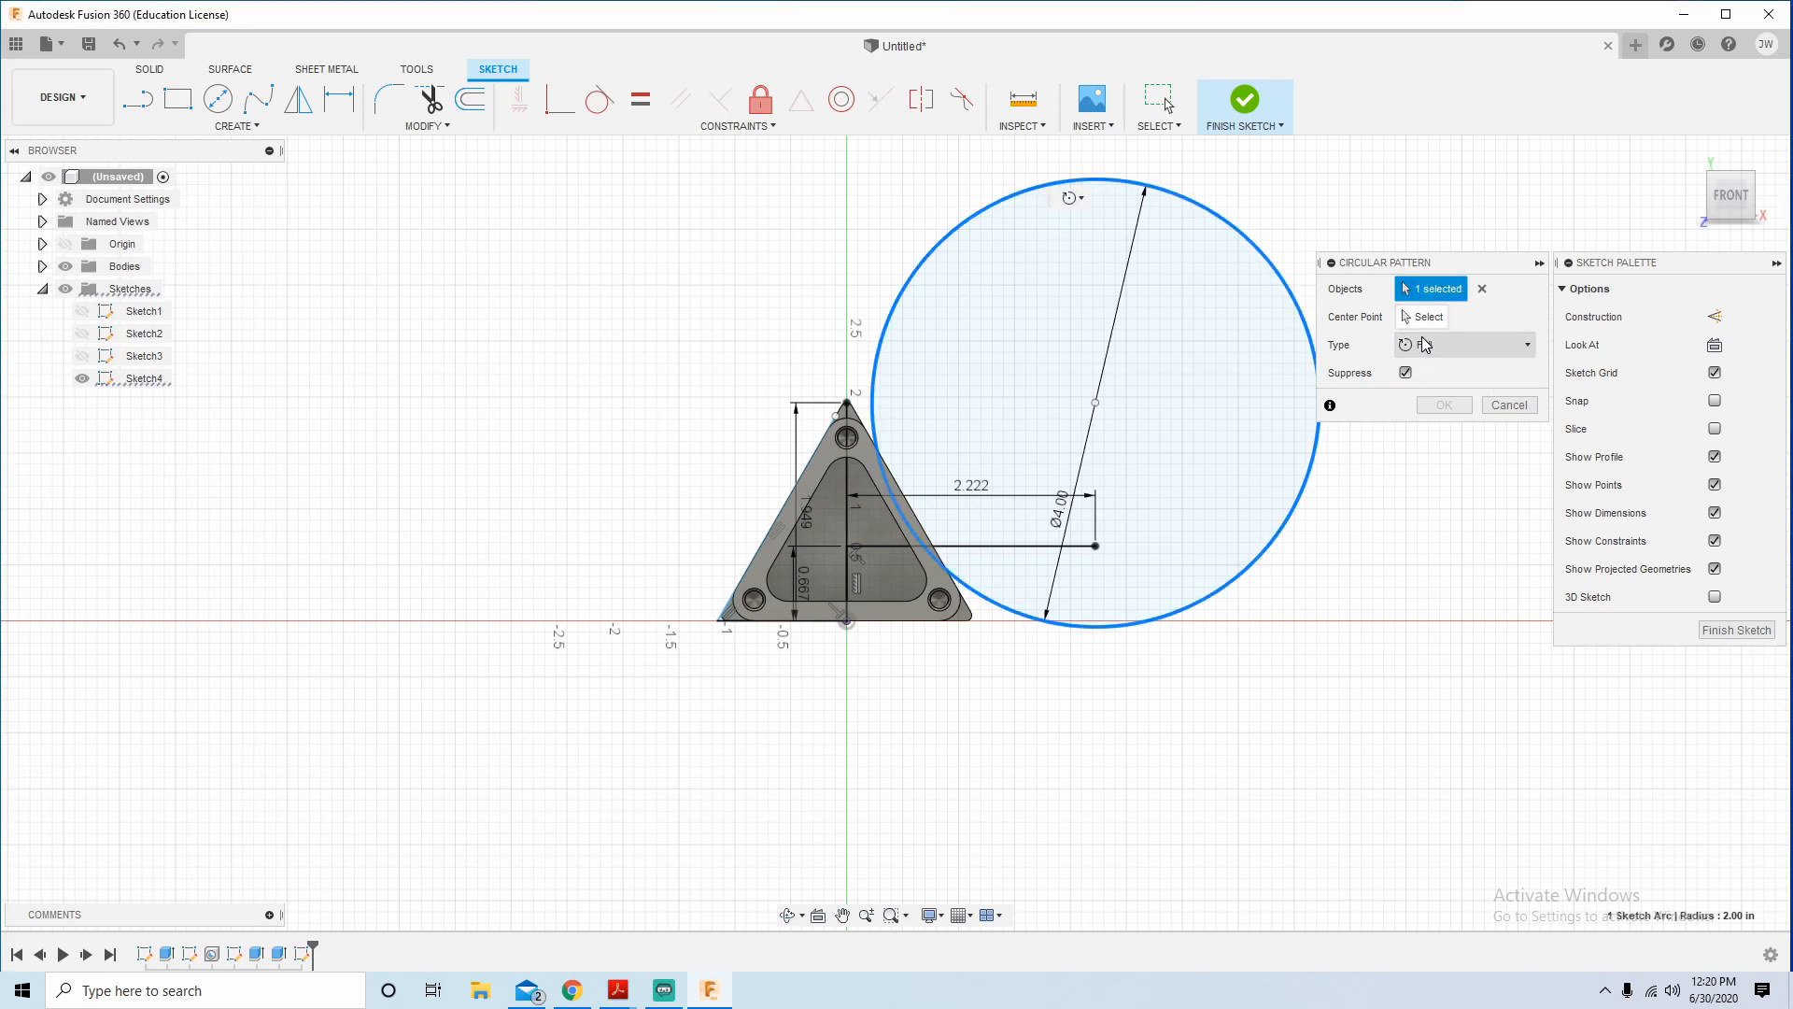
left_click(847, 548)
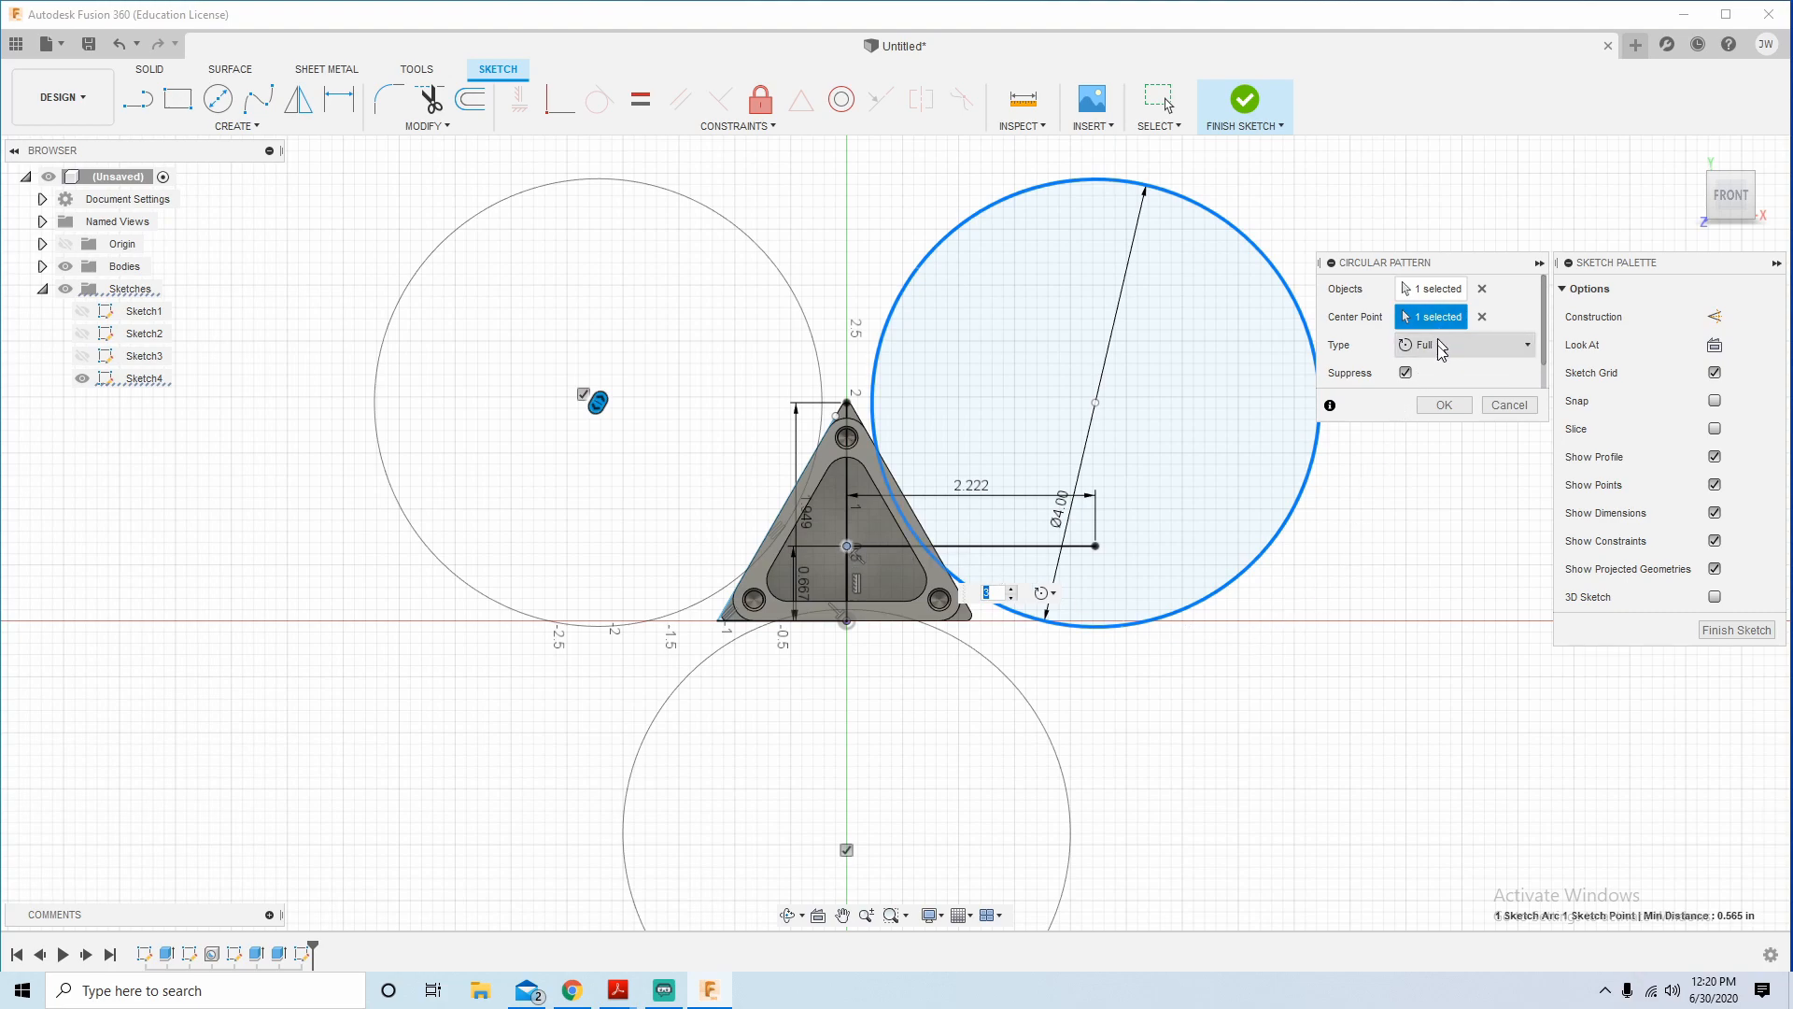
scroll(1550, 341, "down", 1)
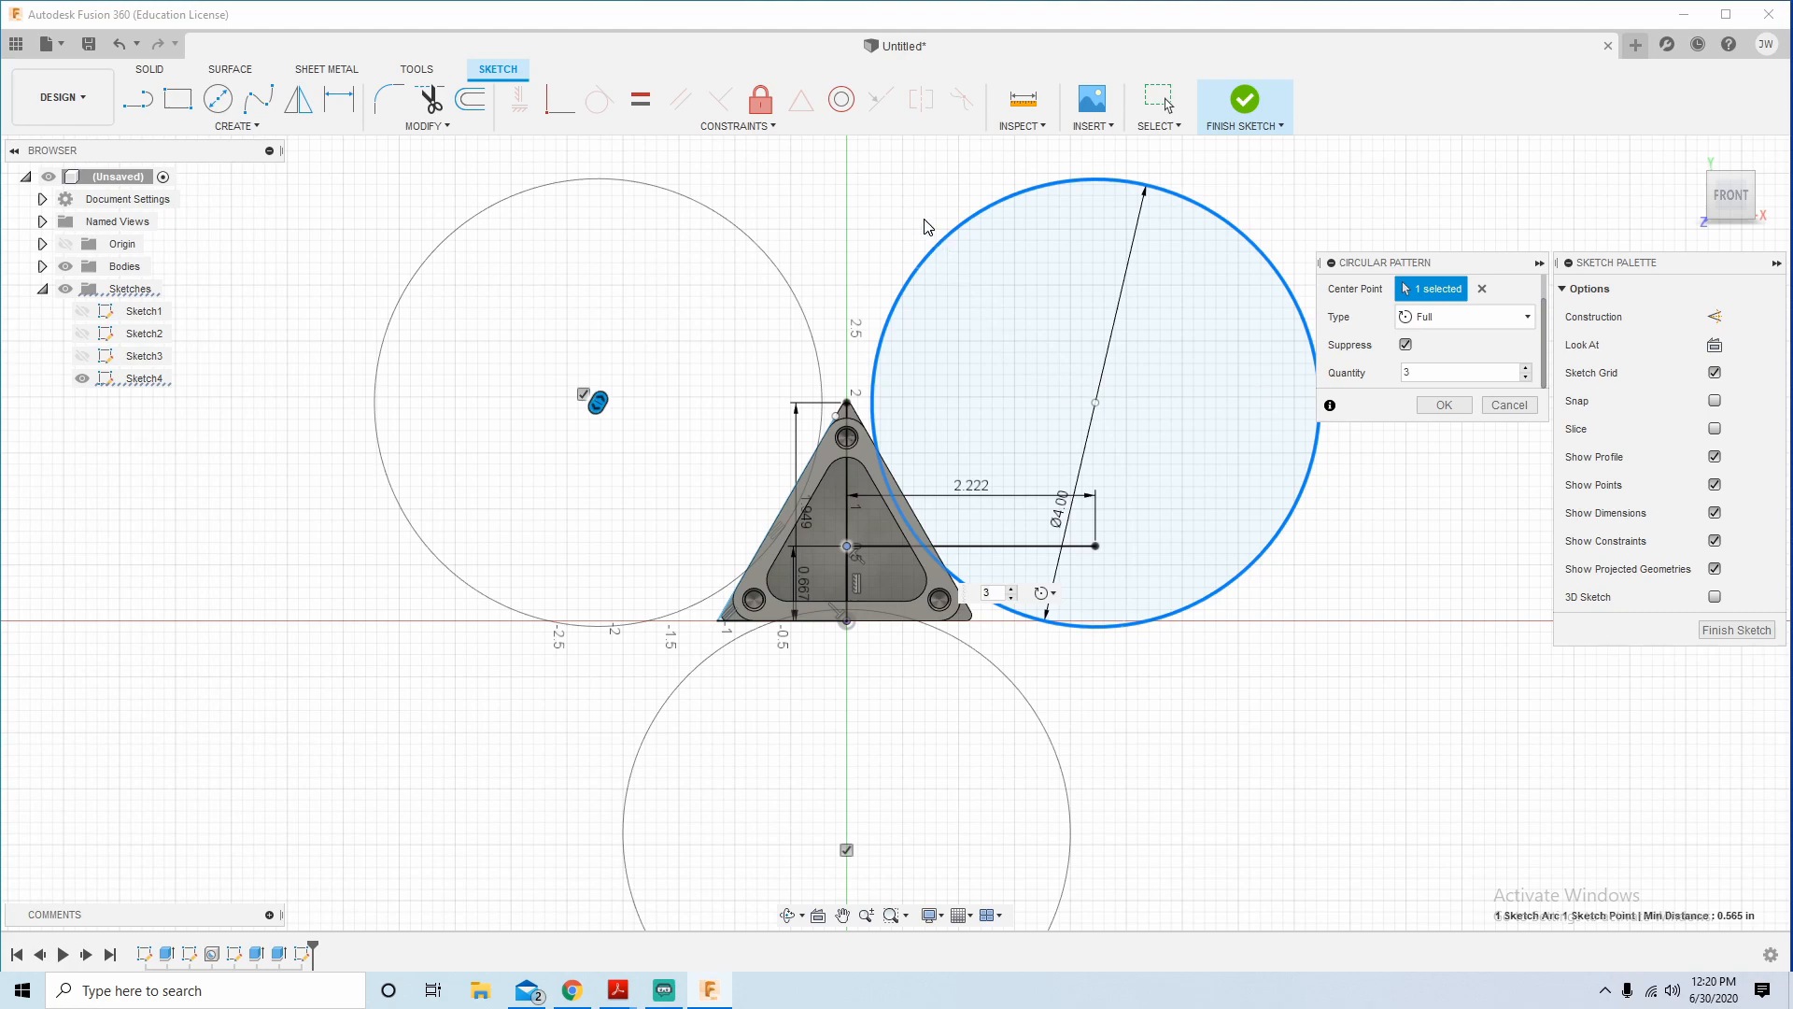
left_click(1406, 374)
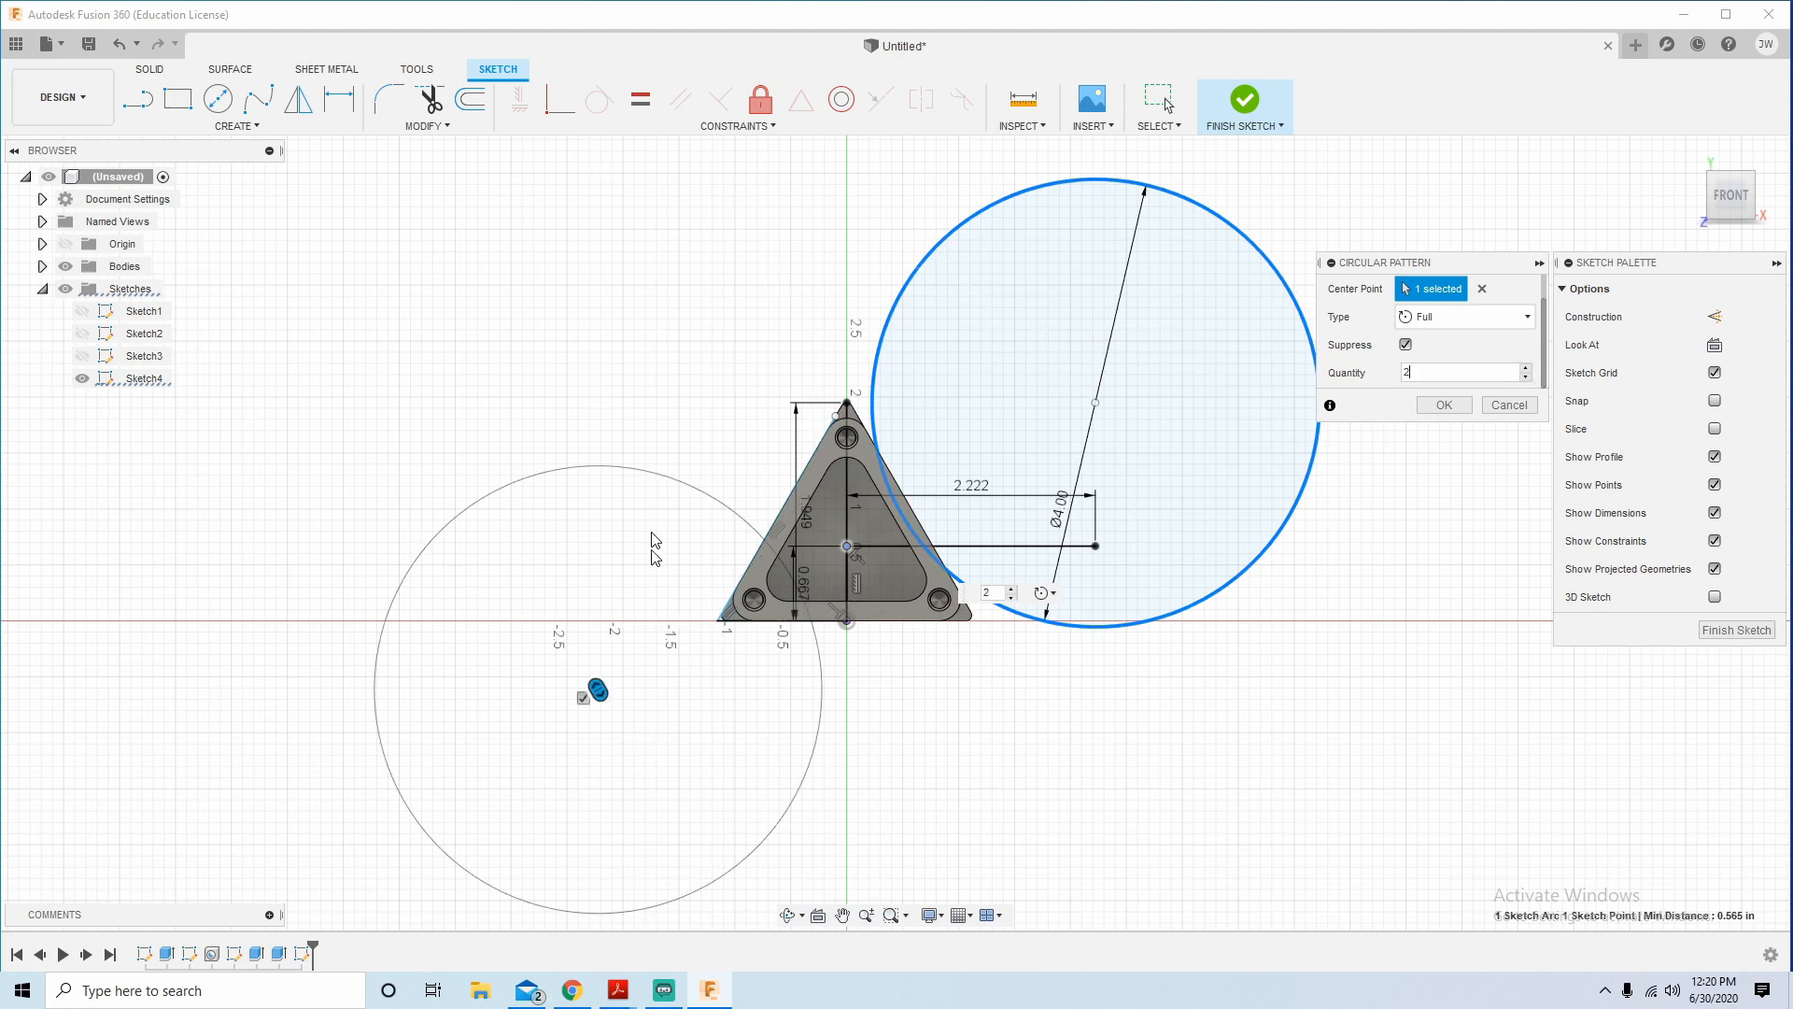
left_click_drag(1429, 372, 1342, 366)
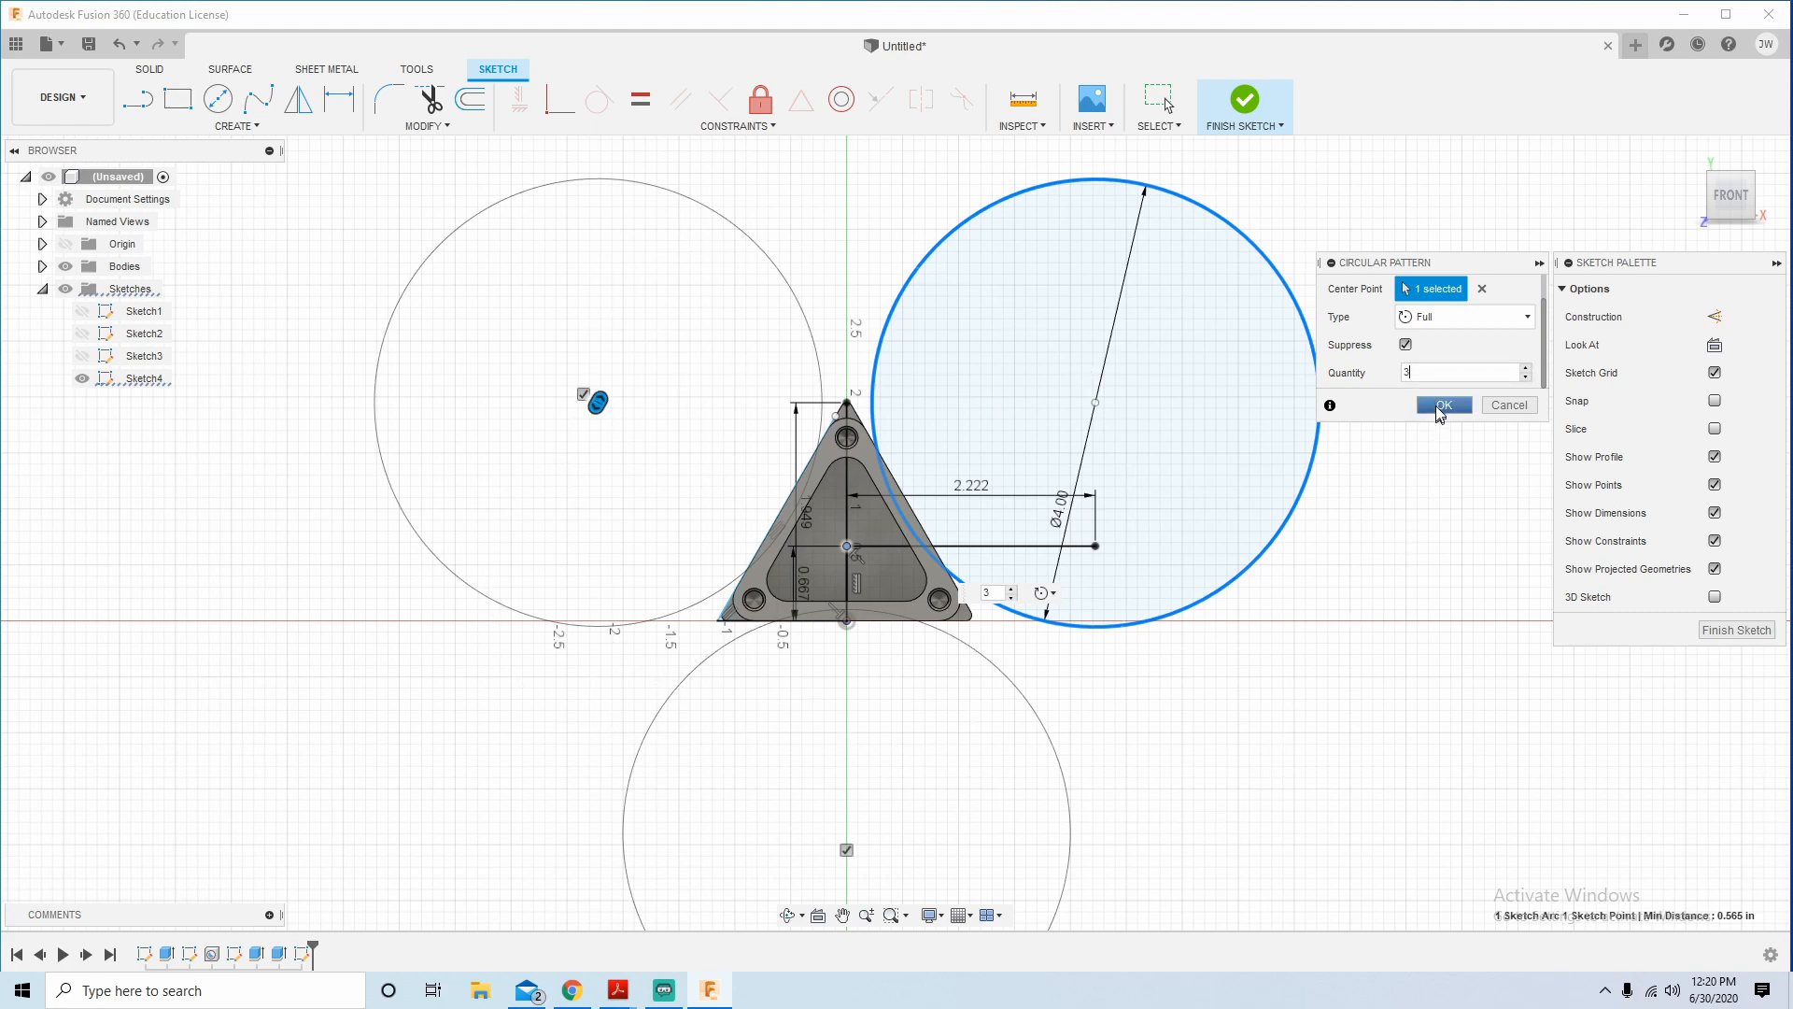
left_click(1444, 404)
scroll(943, 420, "down", 2)
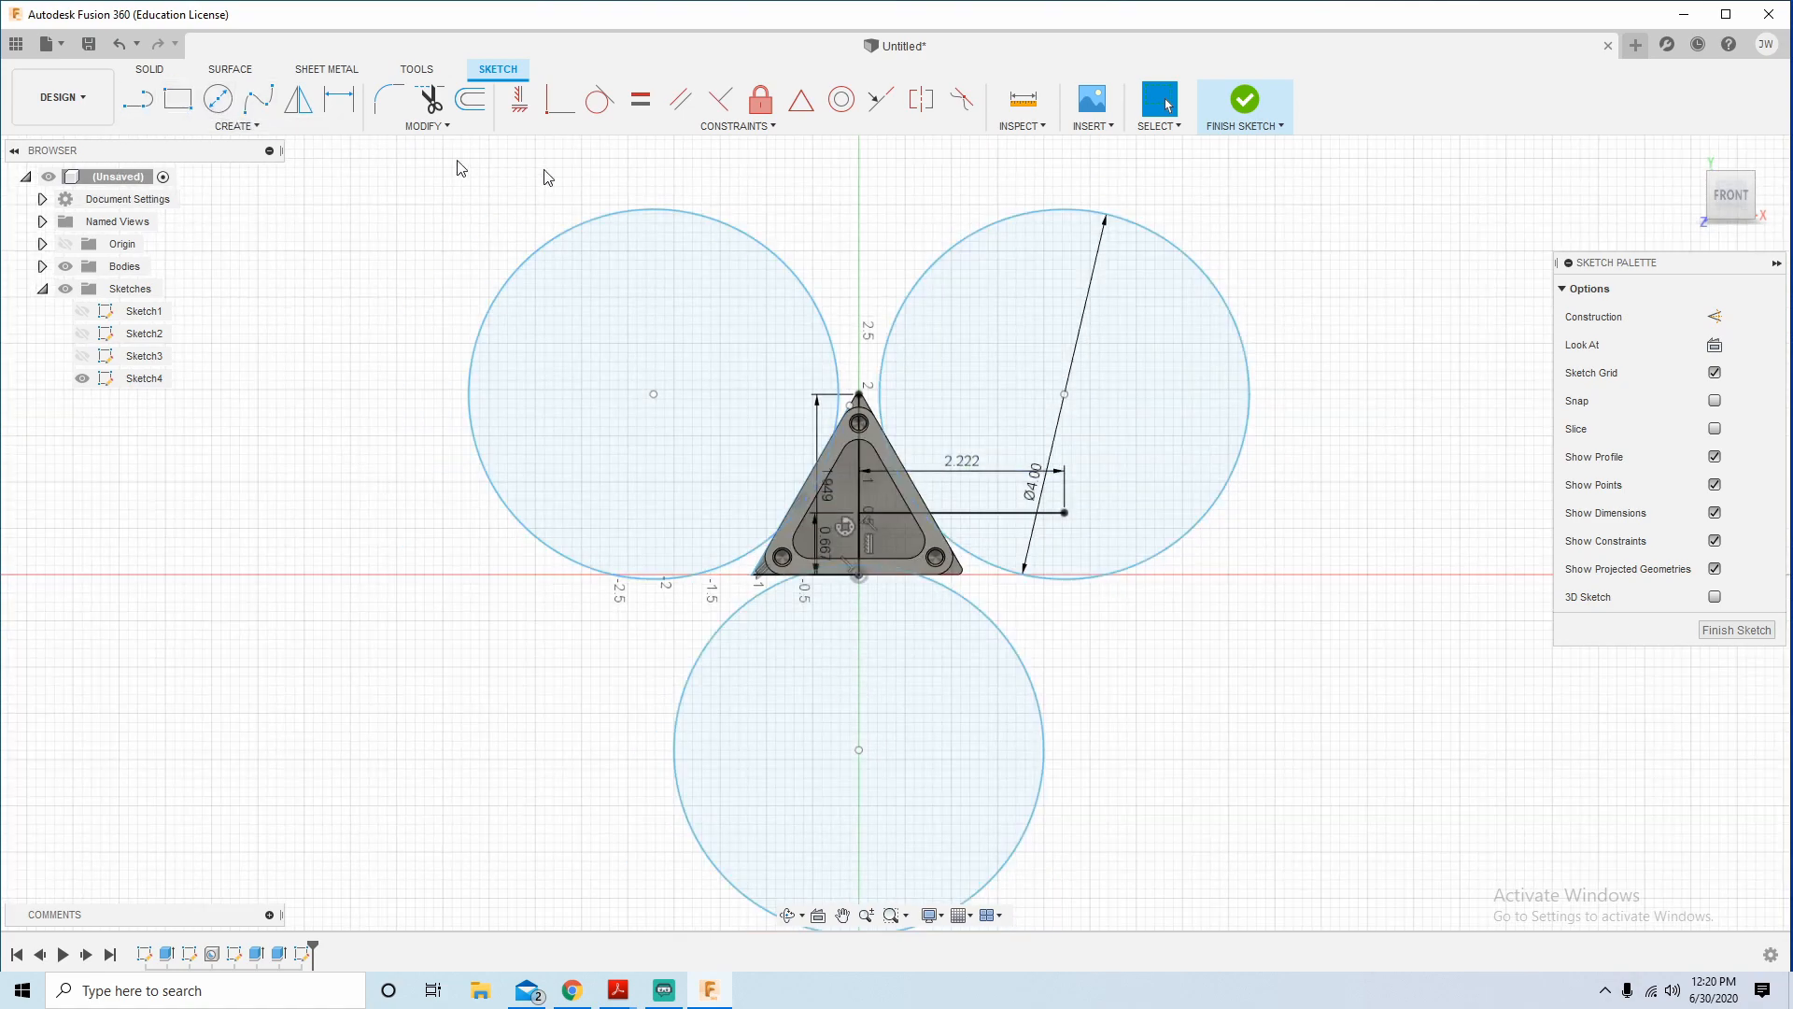
Finish the sketch and extrude-cut the three circles, including their overlaps with the triangle's left and base edges, by 0.125 in.
left_click(1263, 104)
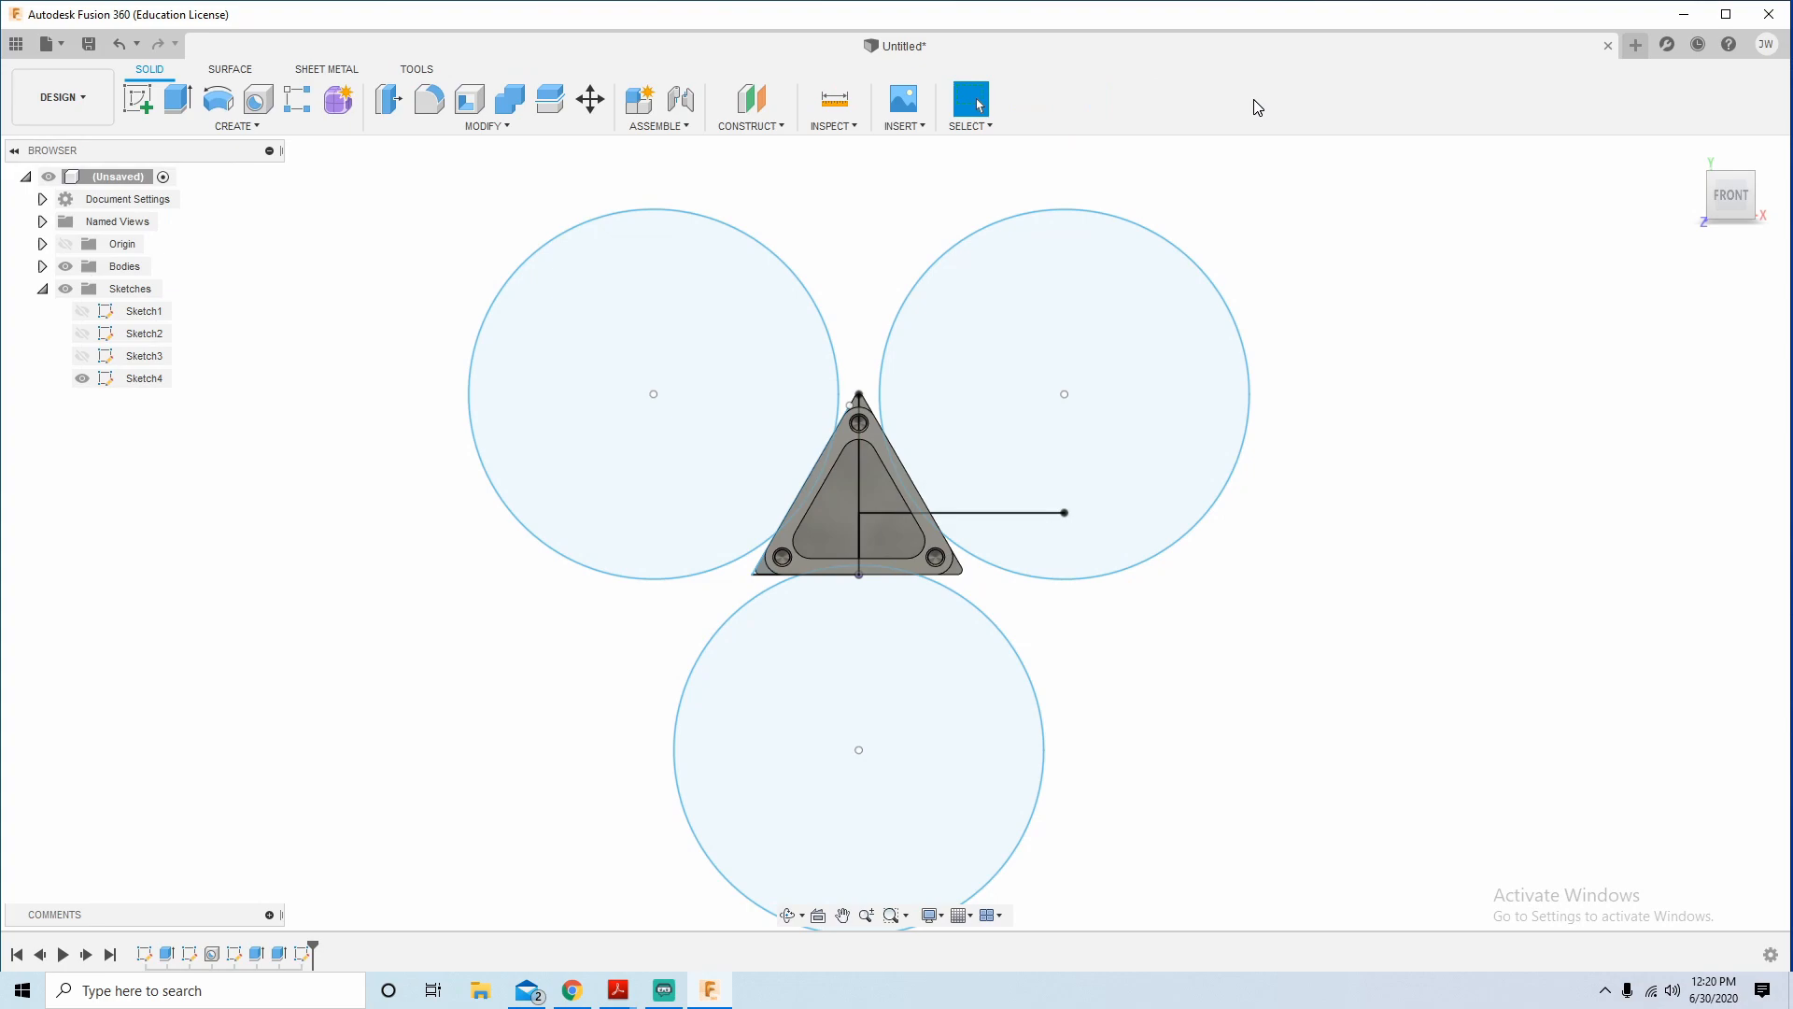
left_click(177, 98)
middle_click_drag(569, 461, 573, 468, "shift")
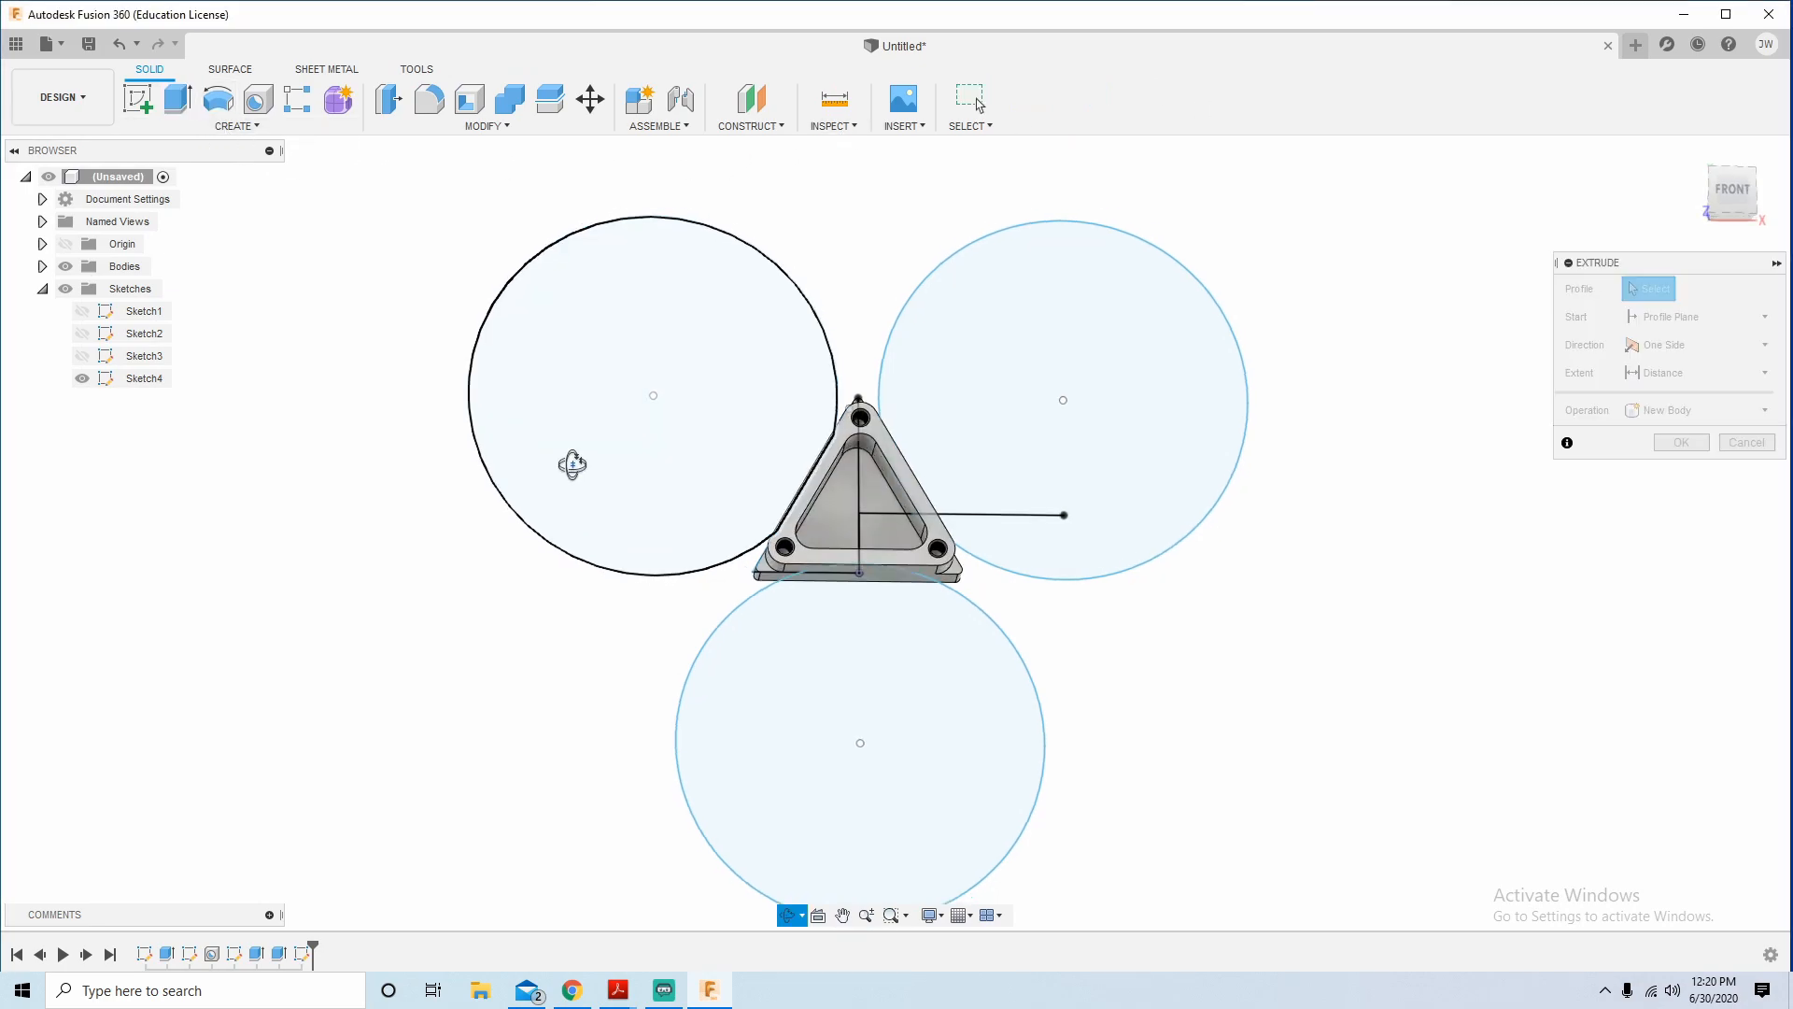
left_click(681, 504)
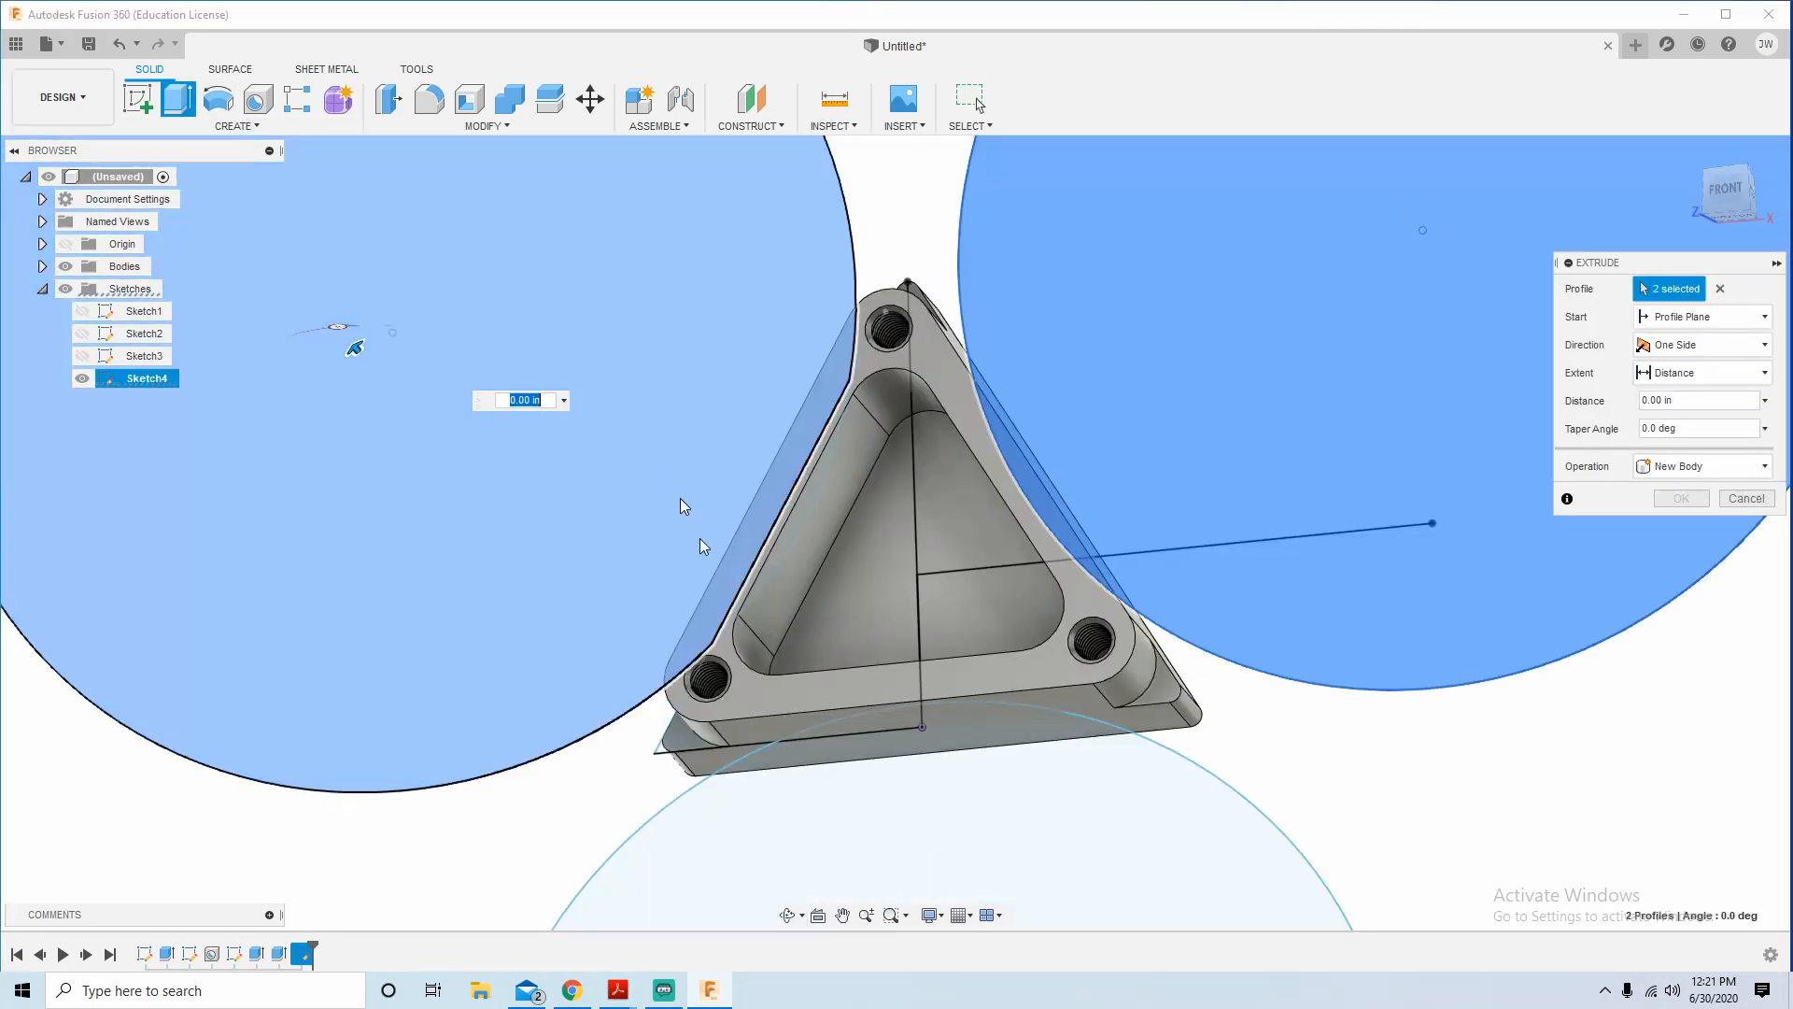
left_click(865, 832)
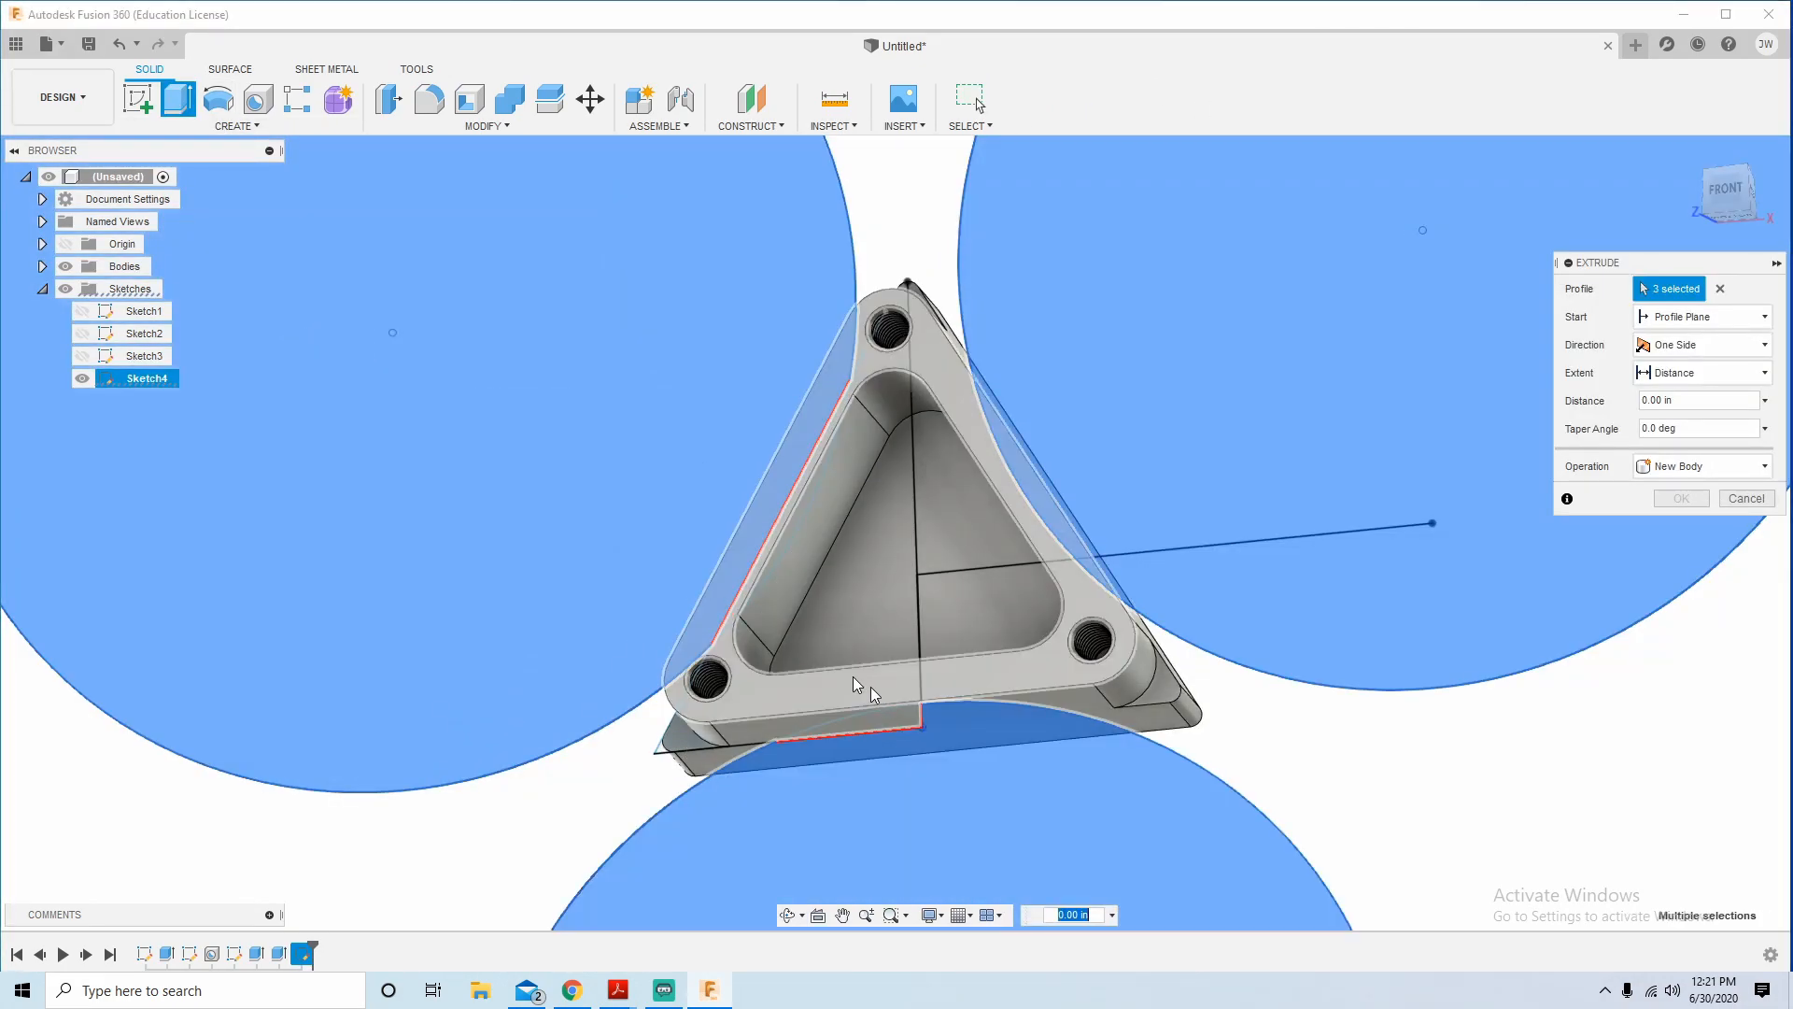
left_click(789, 509)
left_click(868, 726)
middle_click_drag(965, 524, 965, 527, "shift")
scroll(965, 525, "down", 3)
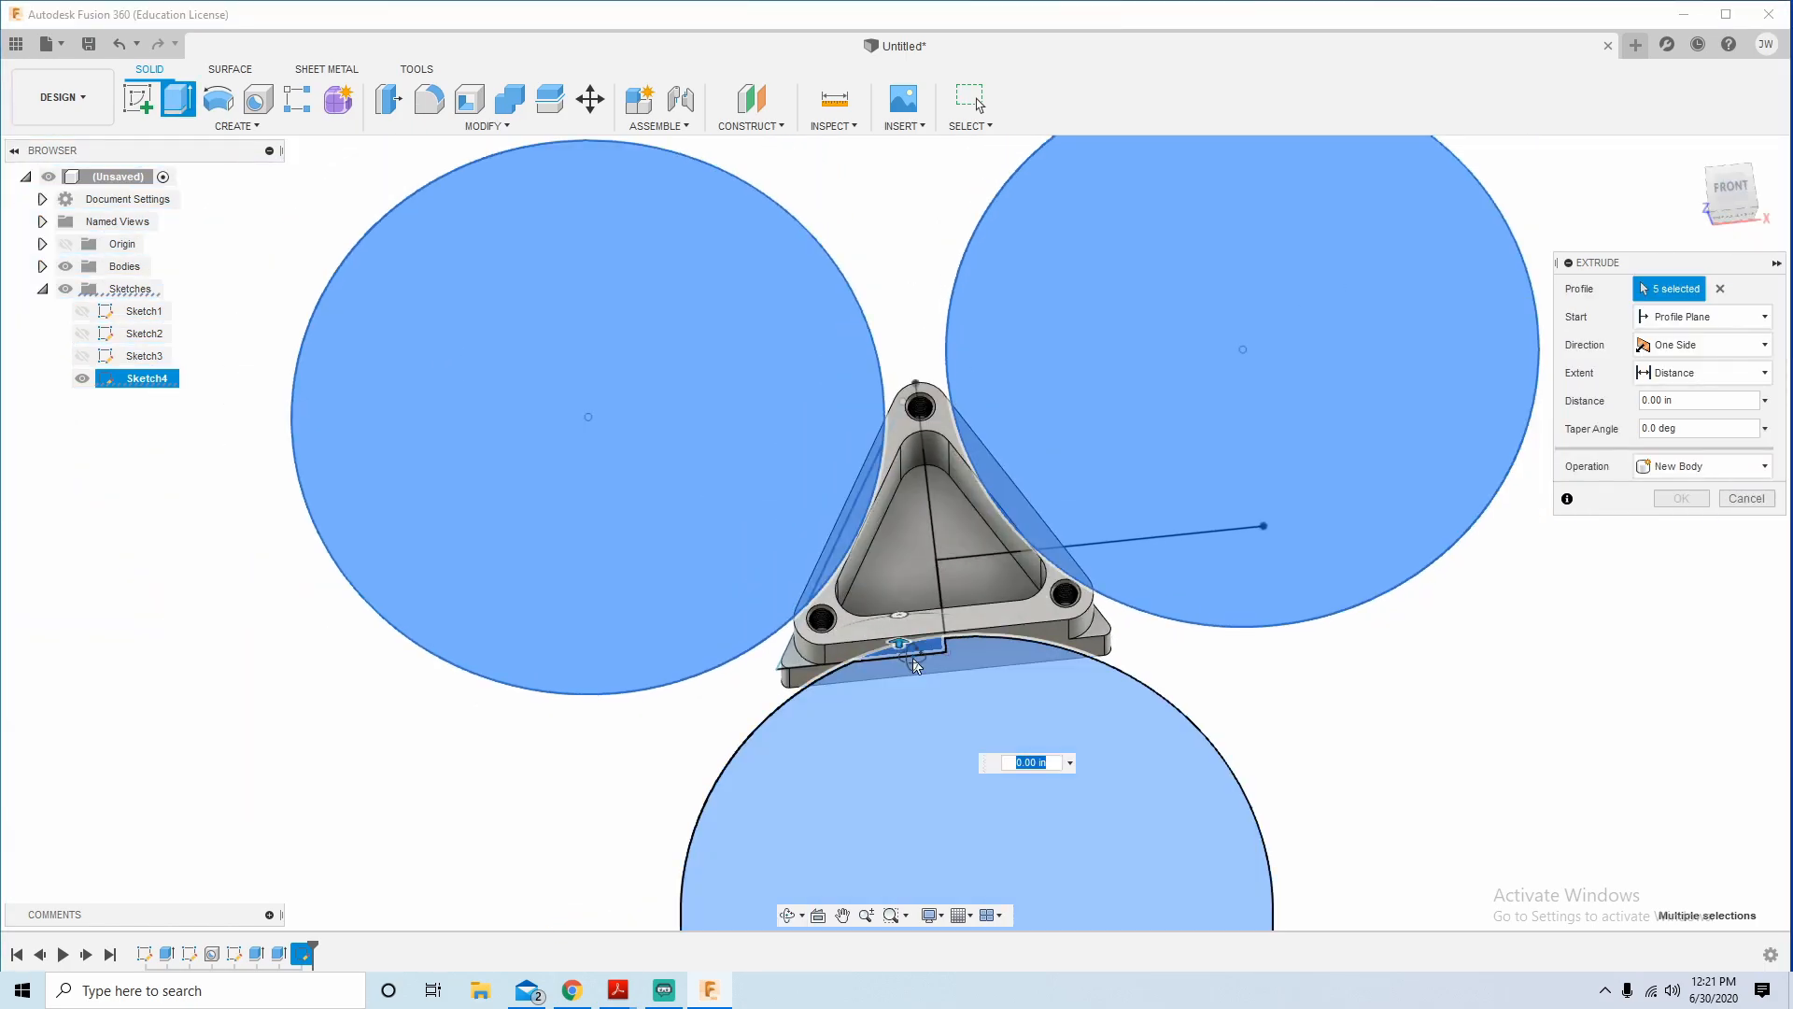
middle_click_drag(916, 664, 916, 616, "shift")
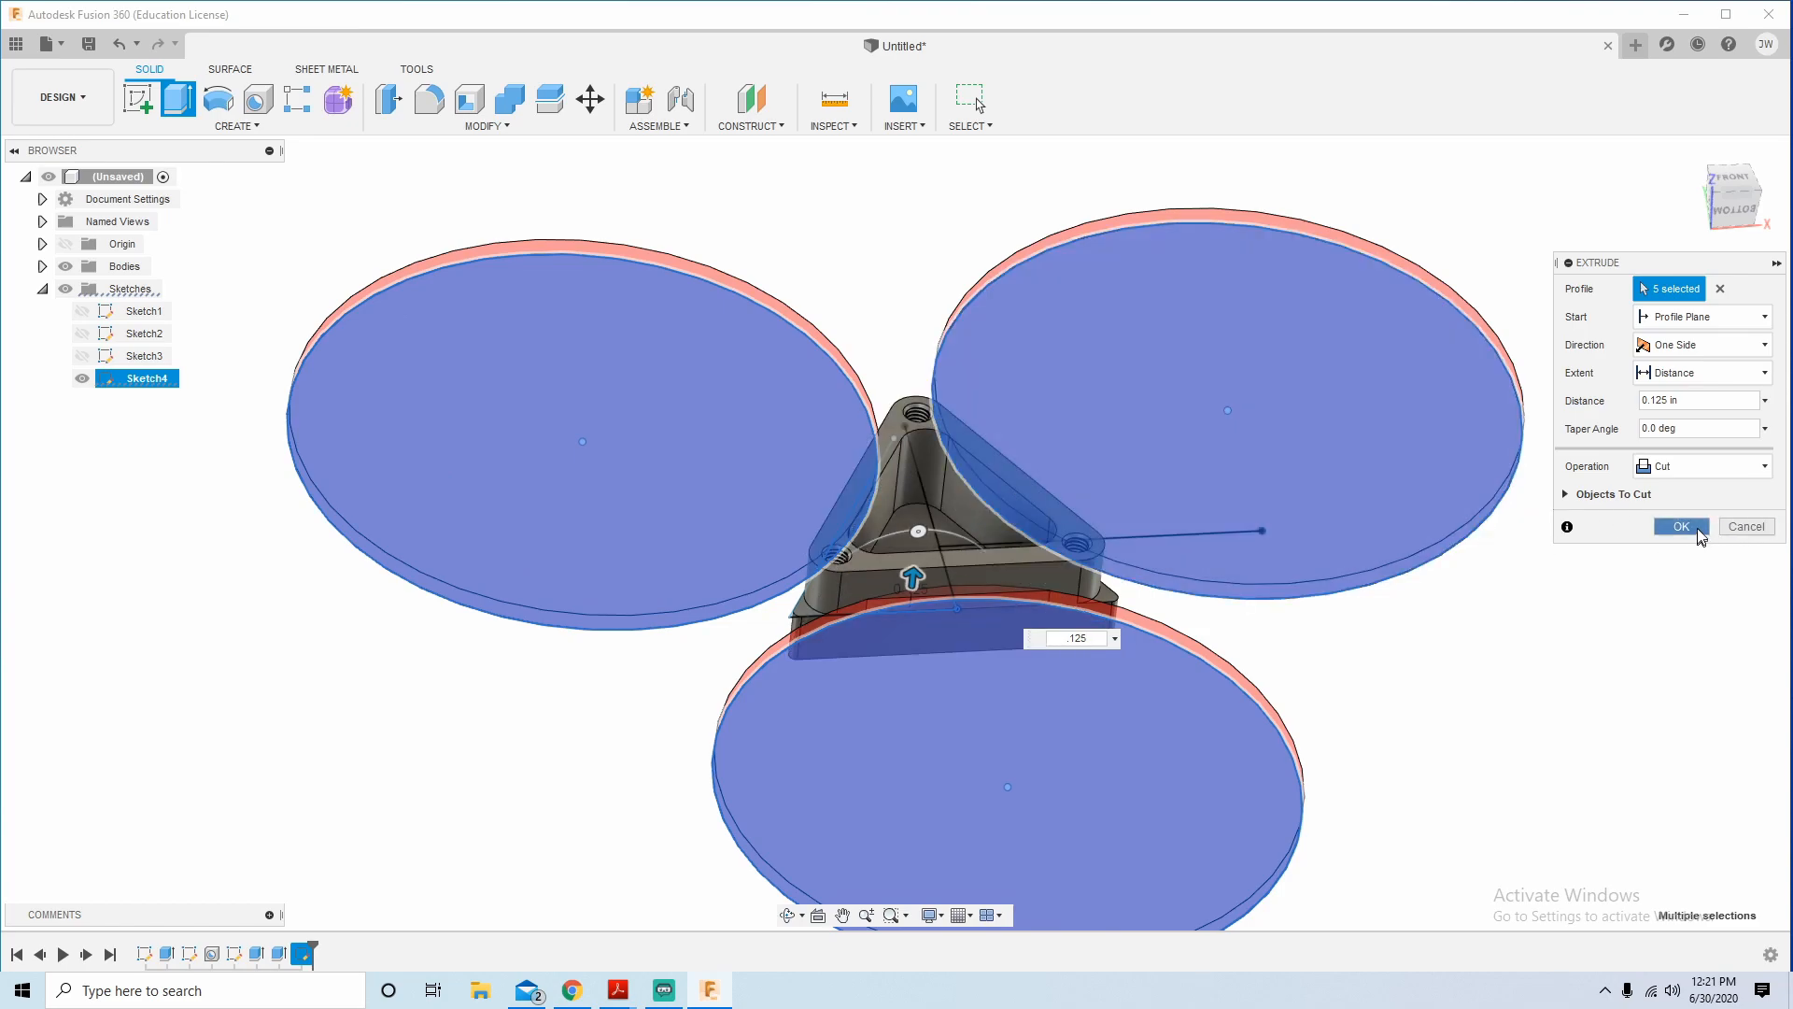
left_click(1682, 527)
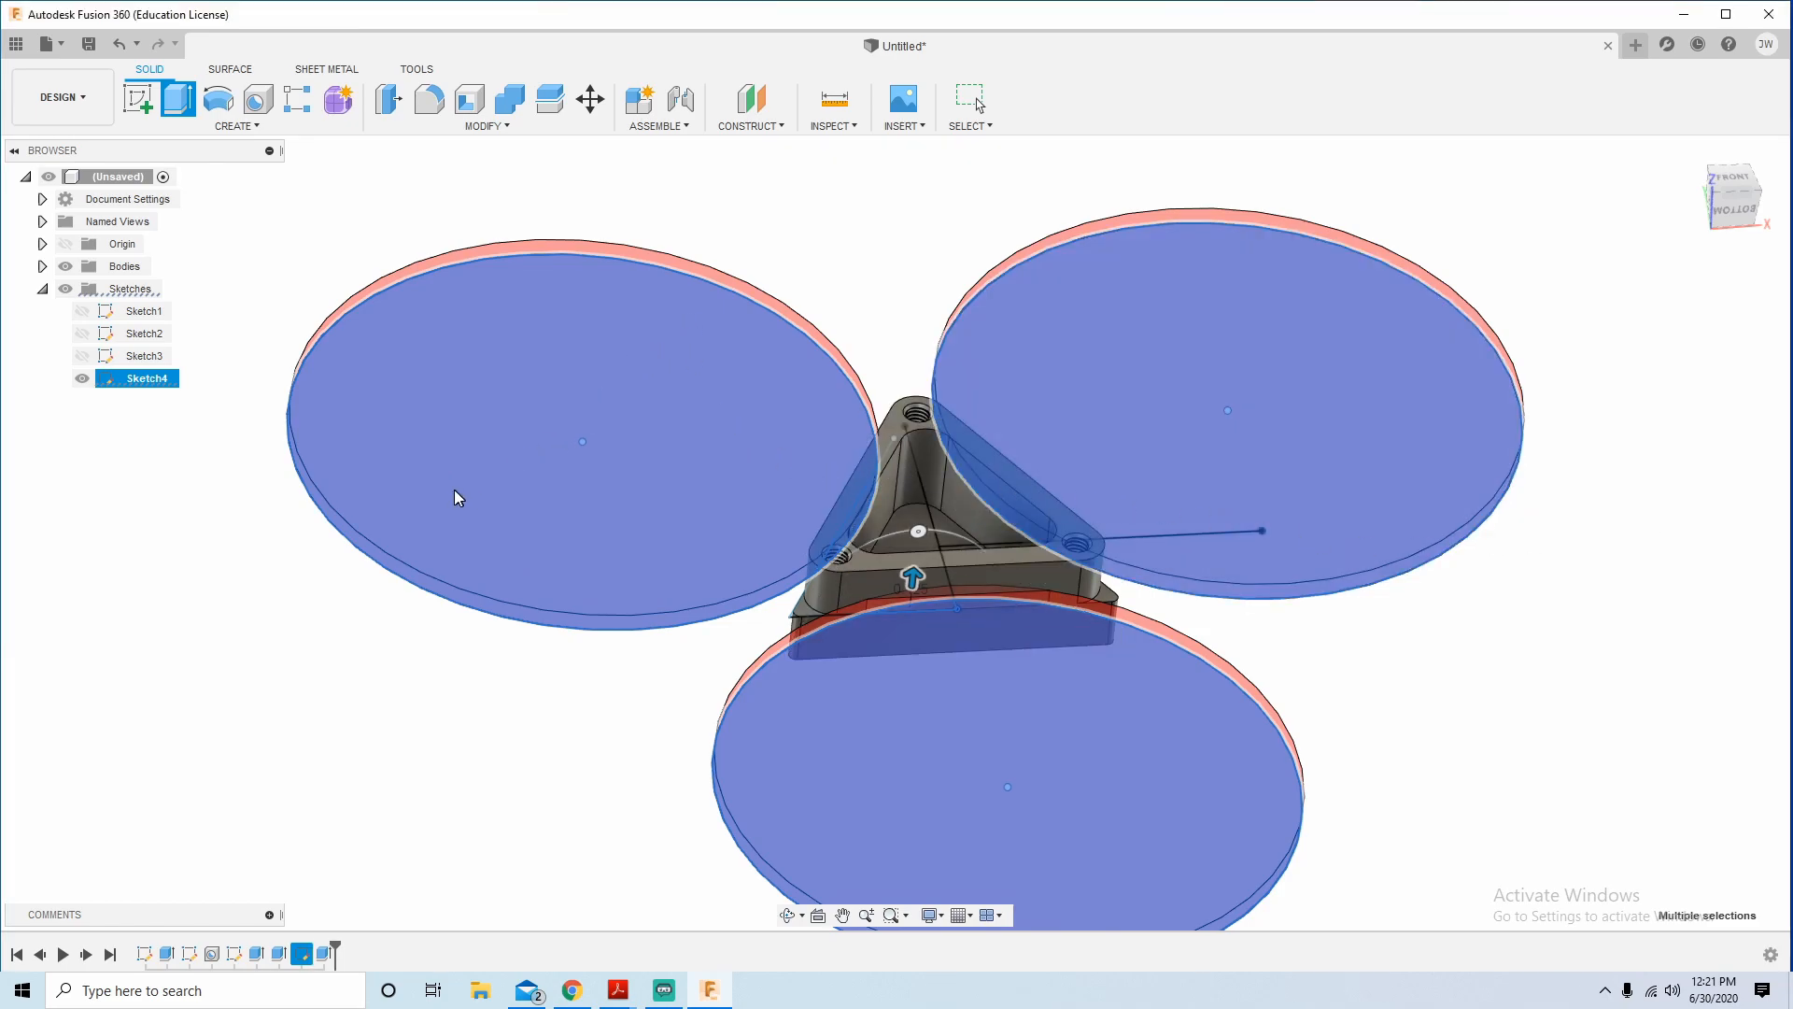
Fillet the outer perimeter and pocket rim edges of the face with the threaded holes, using a constant radius.
middle_click_drag(648, 662, 628, 725, "shift")
middle_click_drag(924, 705, 972, 696, "shift")
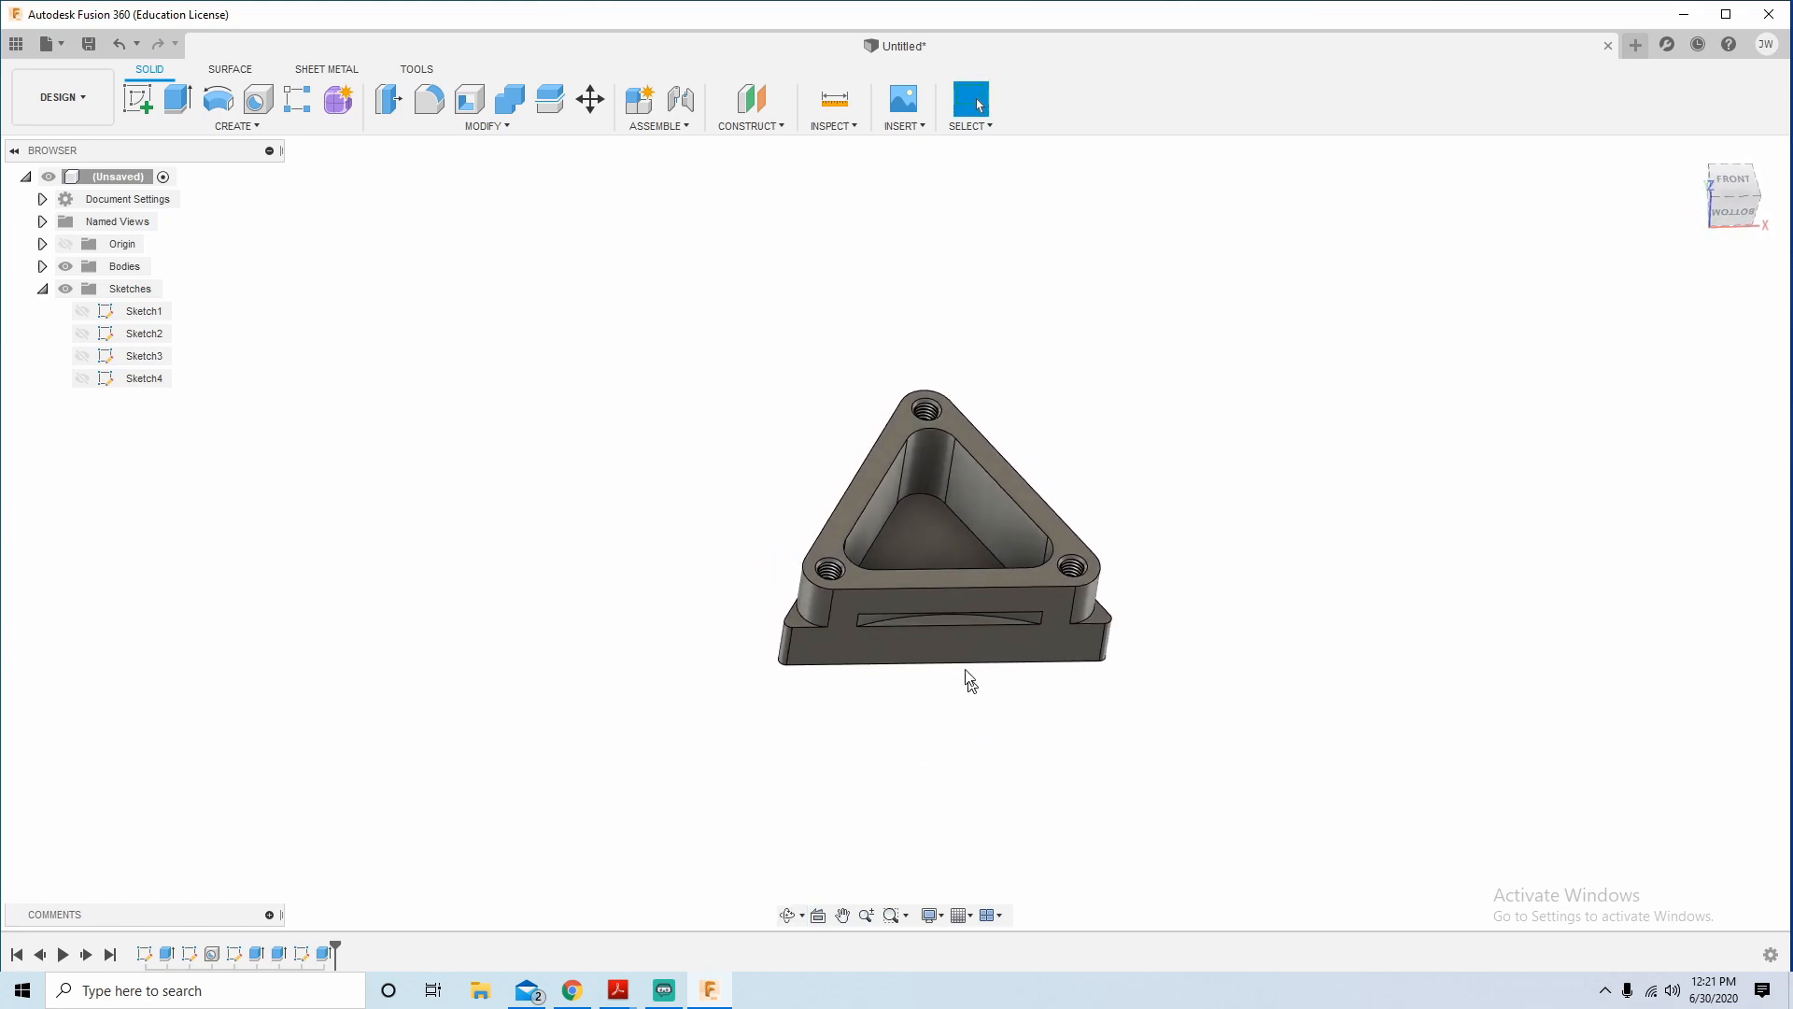
scroll(990, 495, "up", 3)
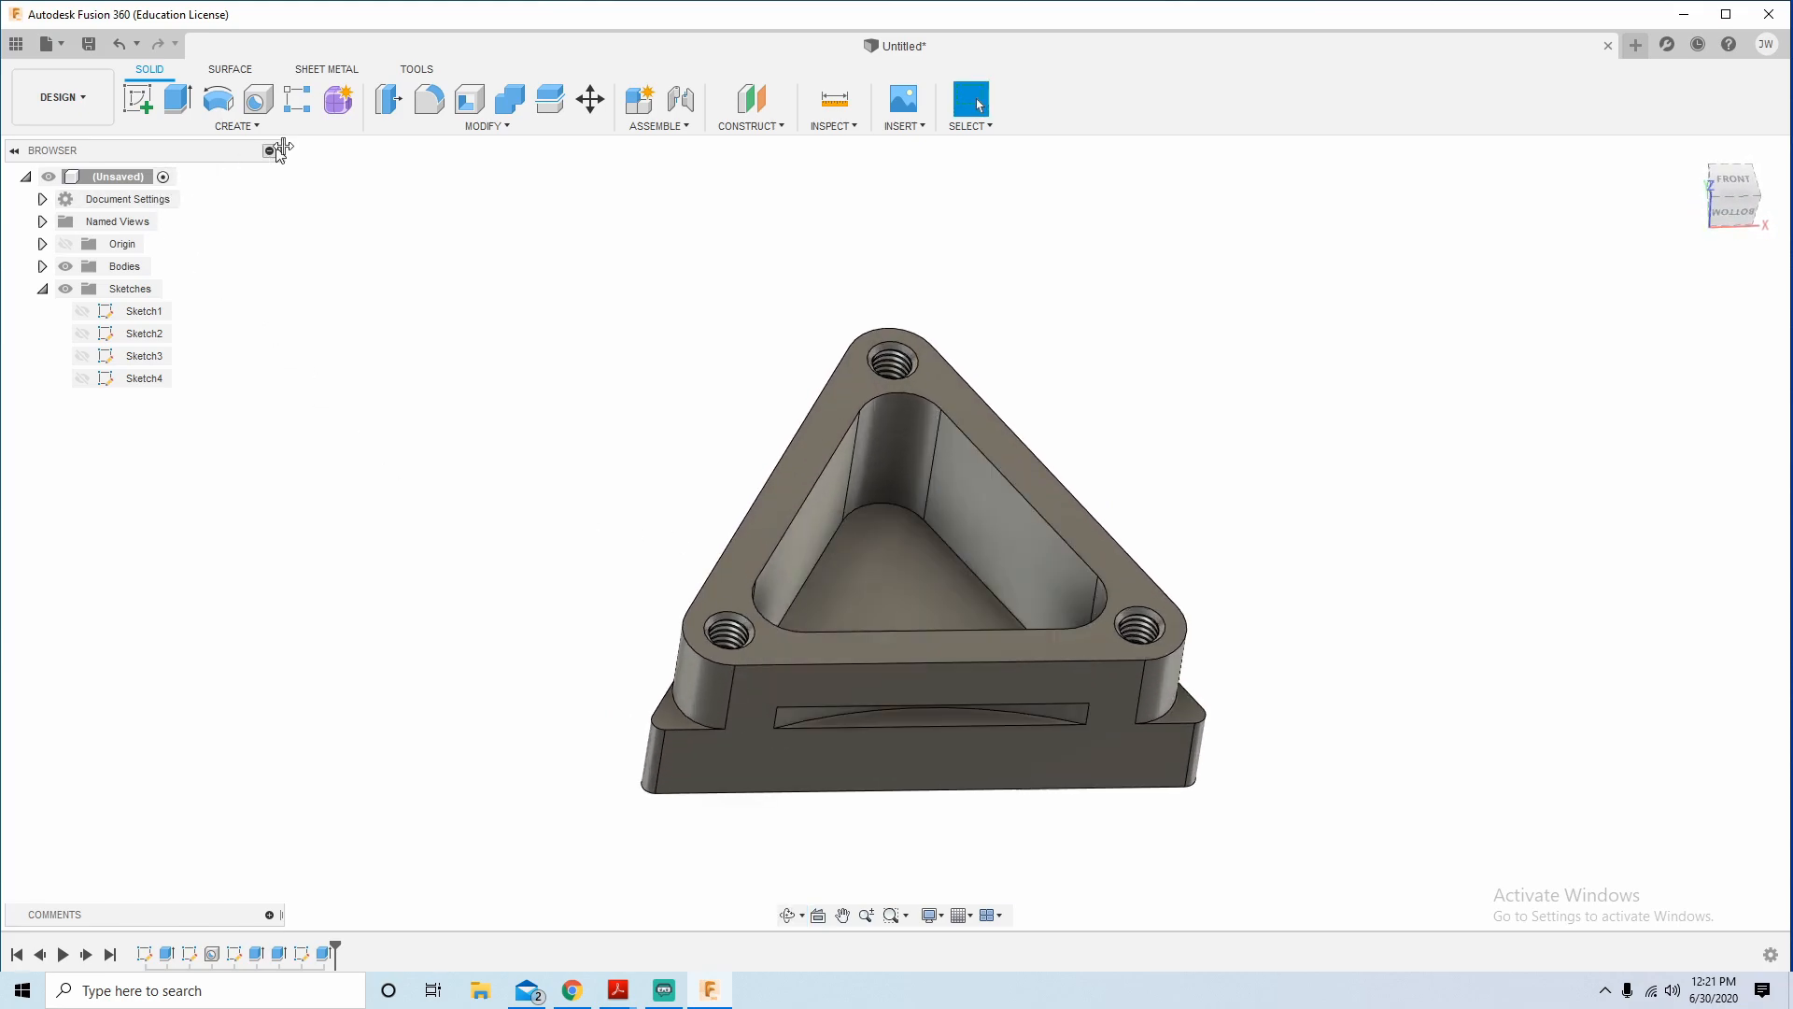
left_click(424, 133)
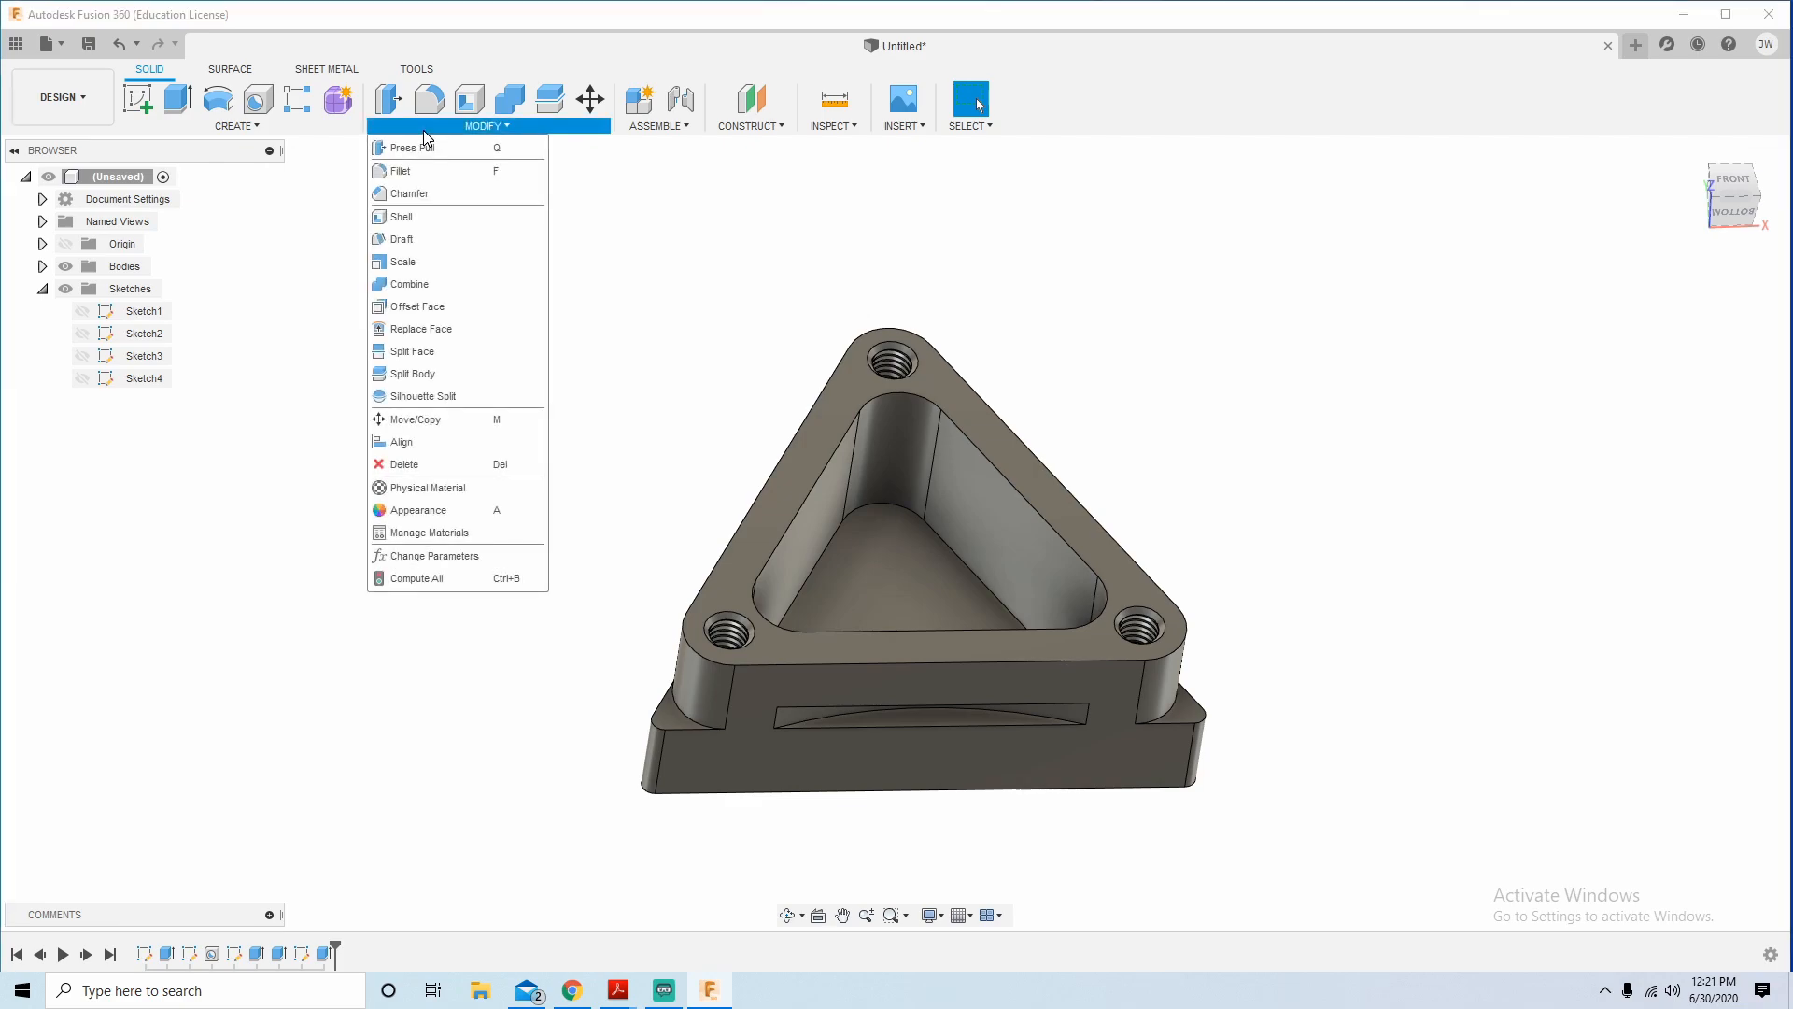
left_click(400, 171)
left_click(845, 423)
left_click(818, 431)
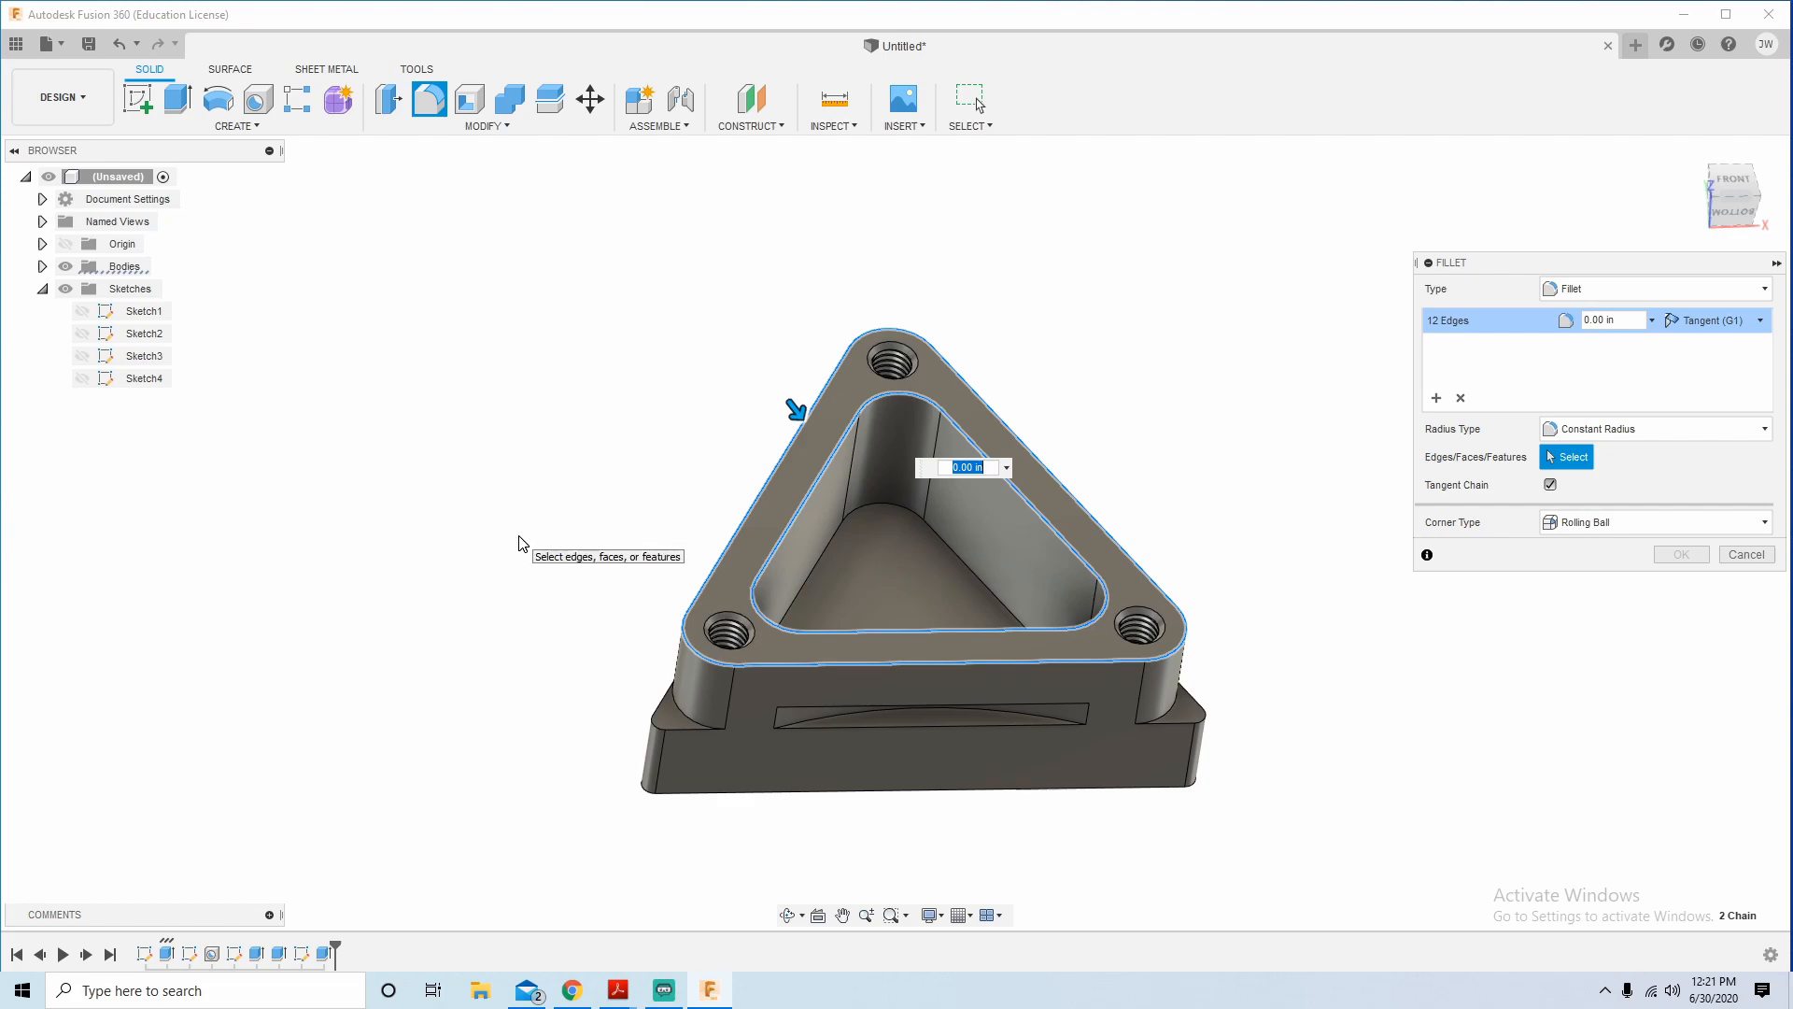
middle_click_drag(856, 504, 756, 536, "shift")
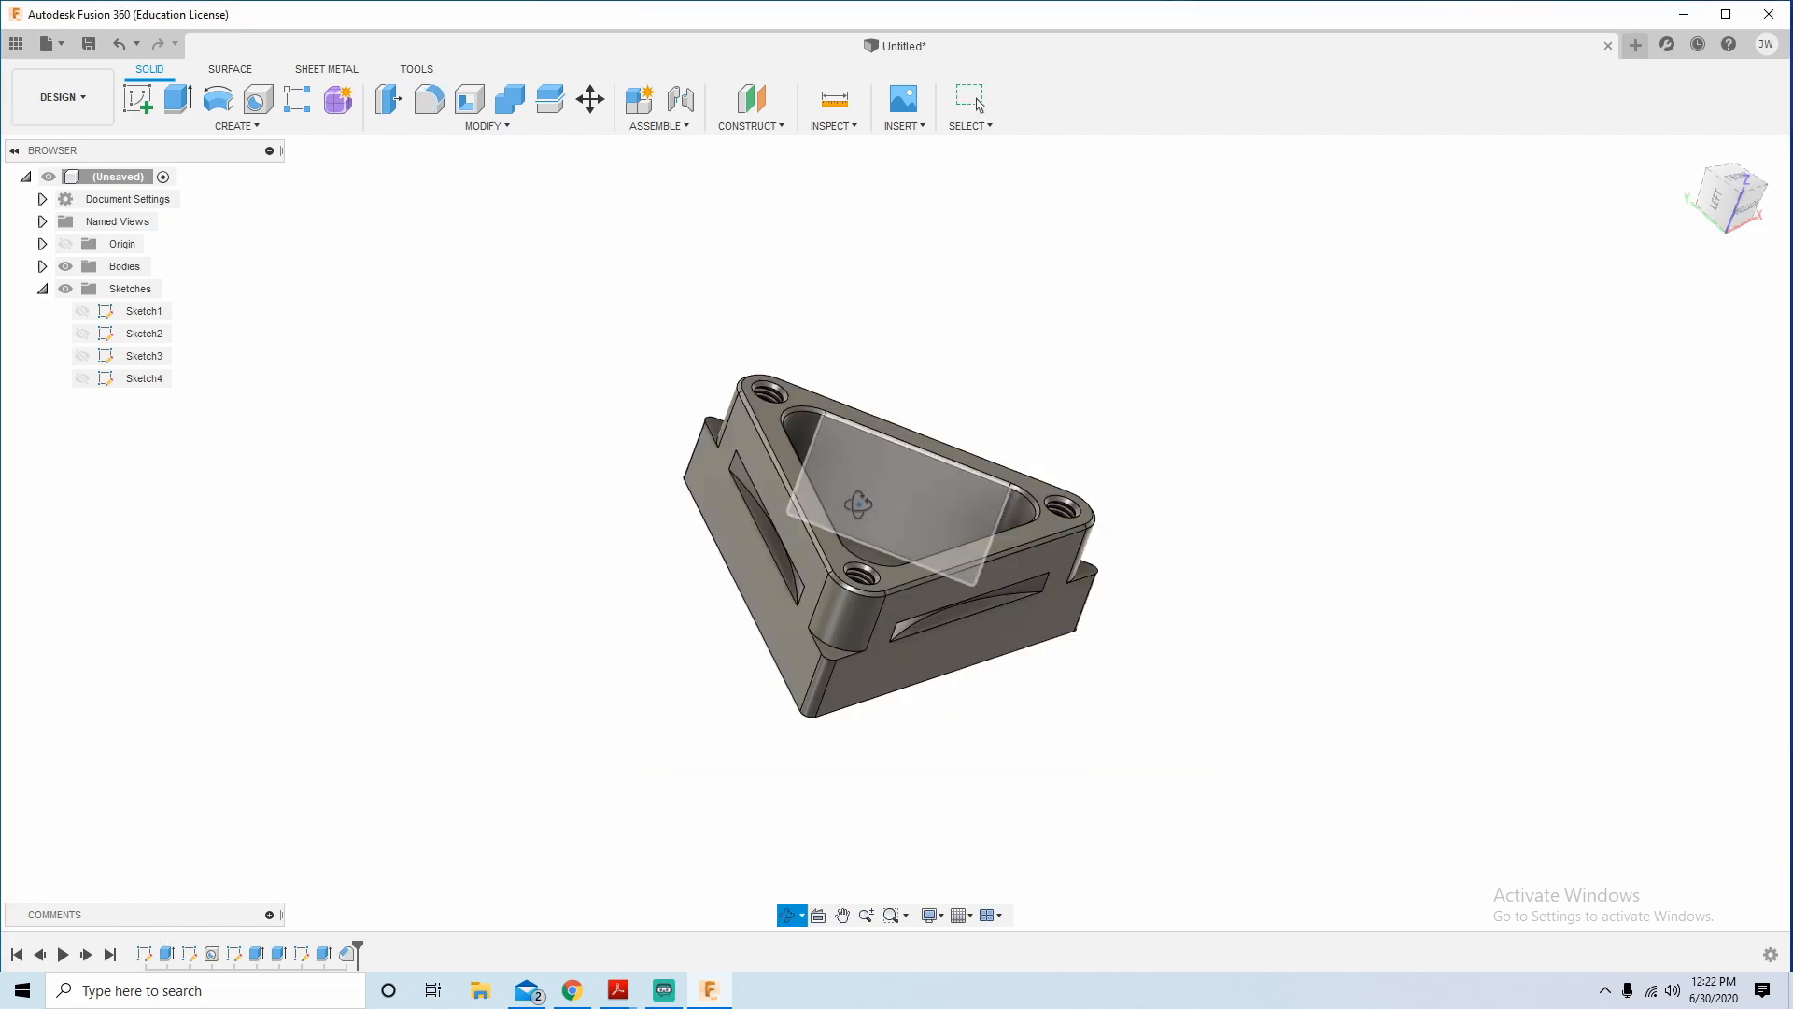
middle_click_drag(473, 558, 509, 529, "shift")
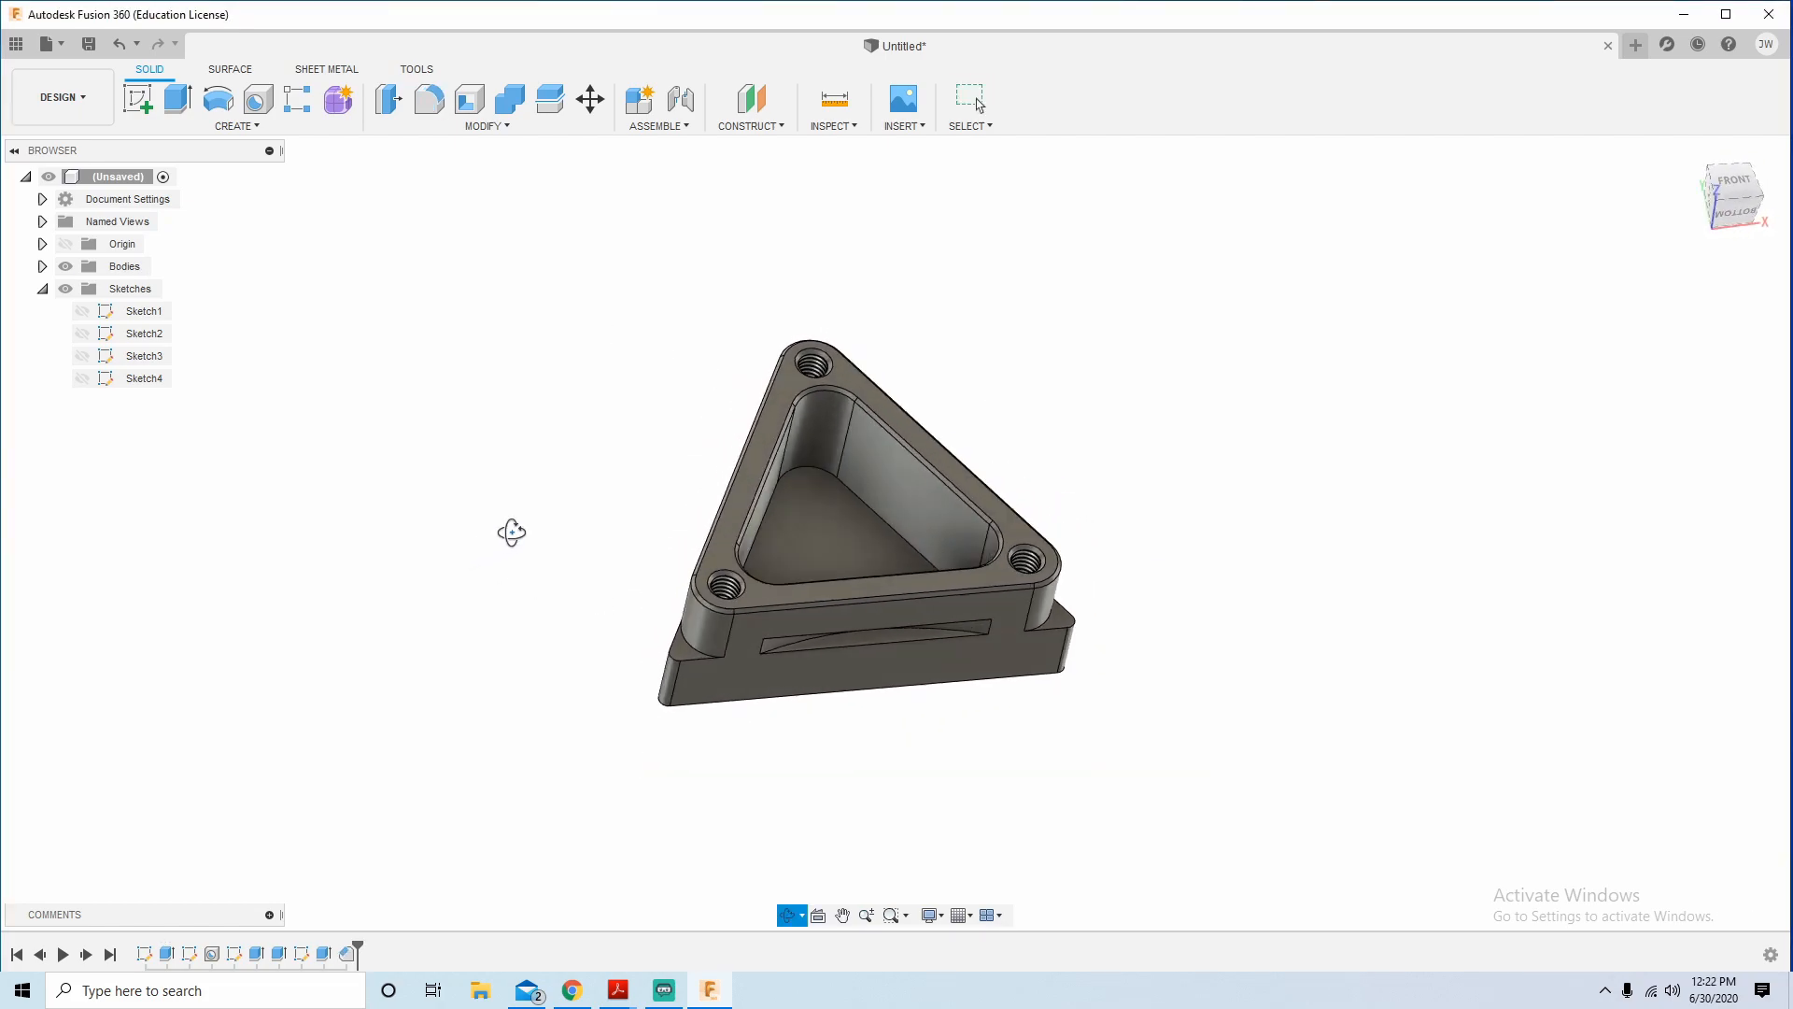